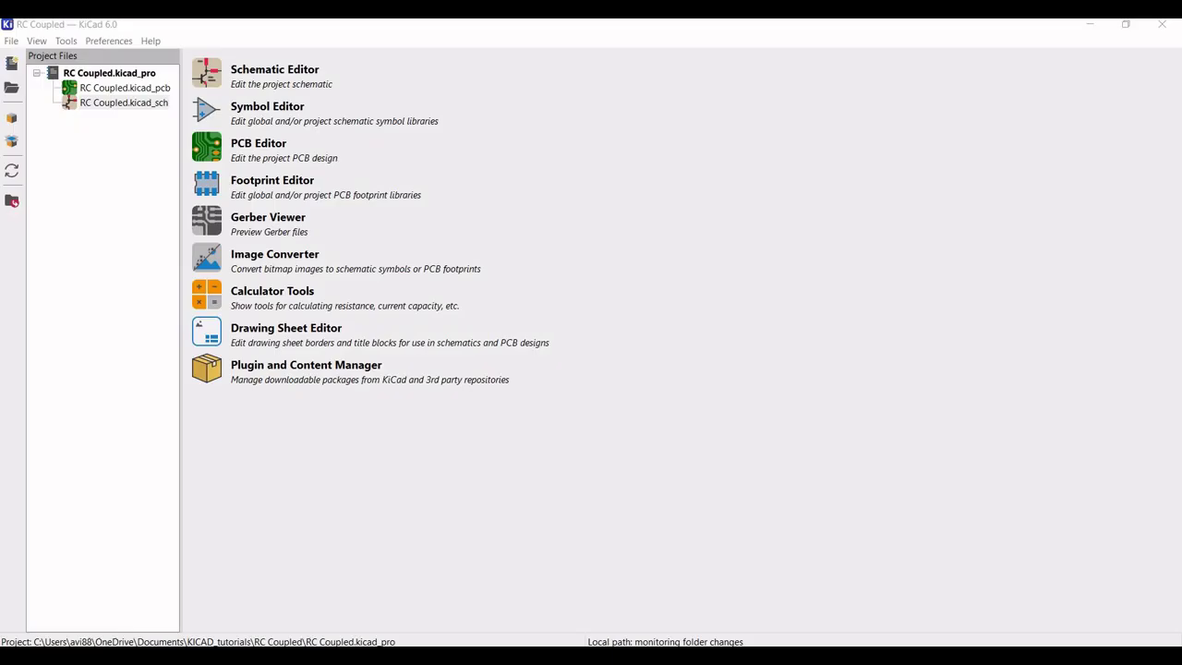
# - Open RC Coupled.kicad_sch from the project manager in the Schematic Editor
pyautogui.doubleClick(106, 103)
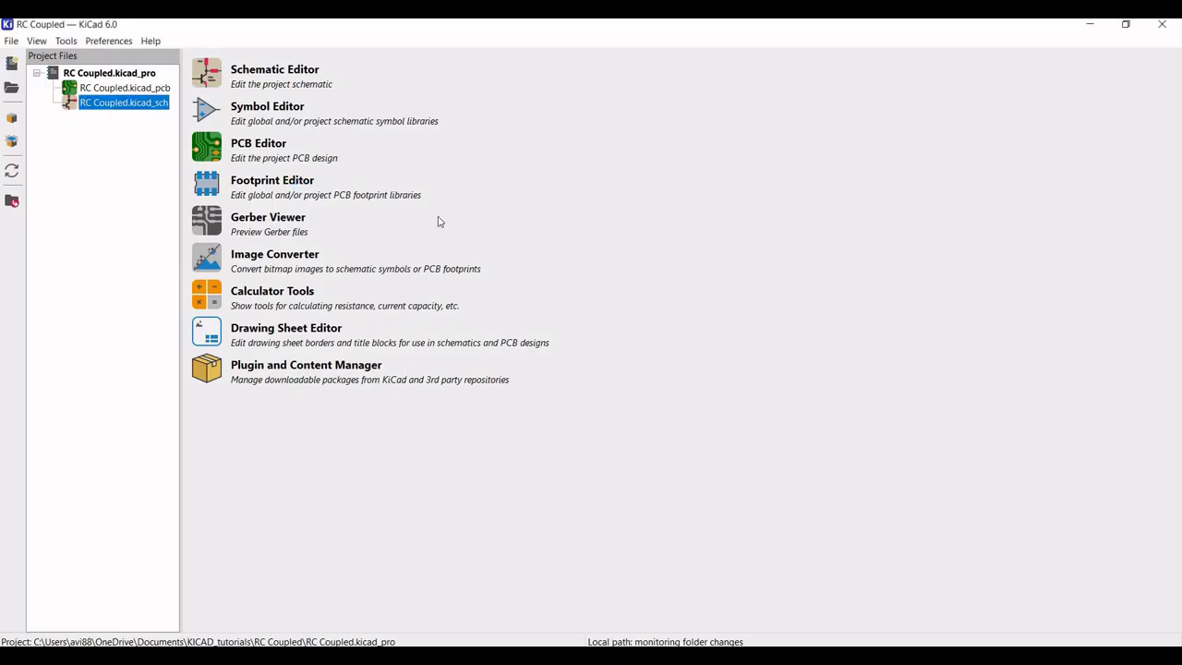
# - Search the symbol library for bc107 and place the first BC107 left of centre
pyautogui.scroll(3, 591, 350)
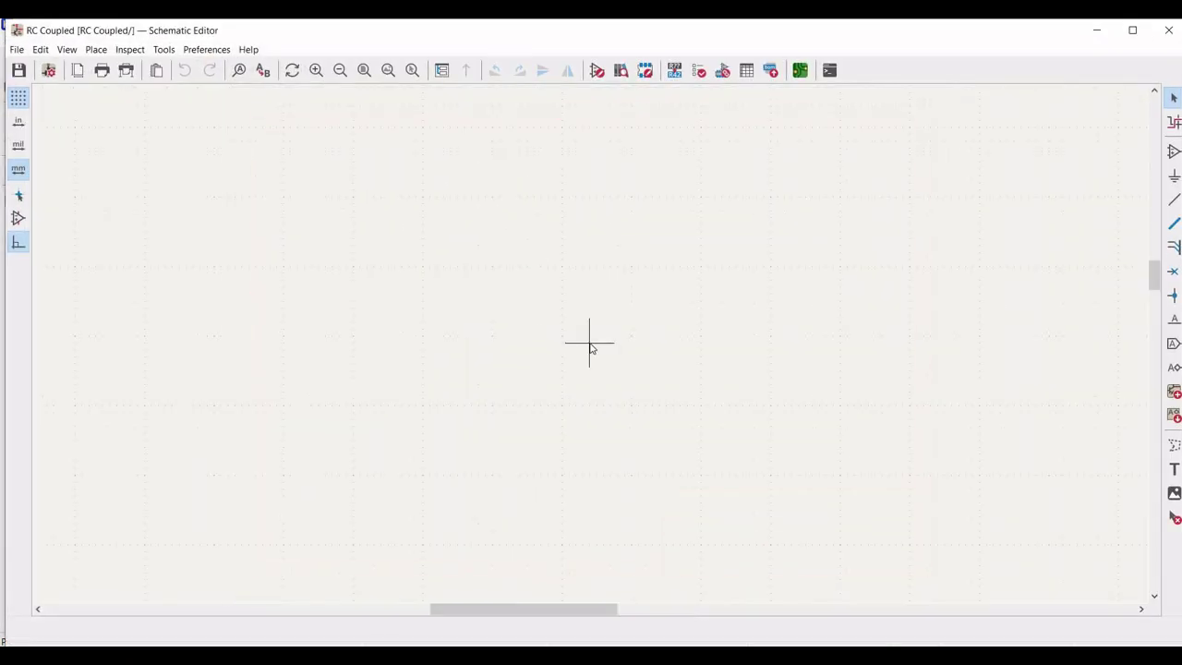
pyautogui.click(1172, 153)
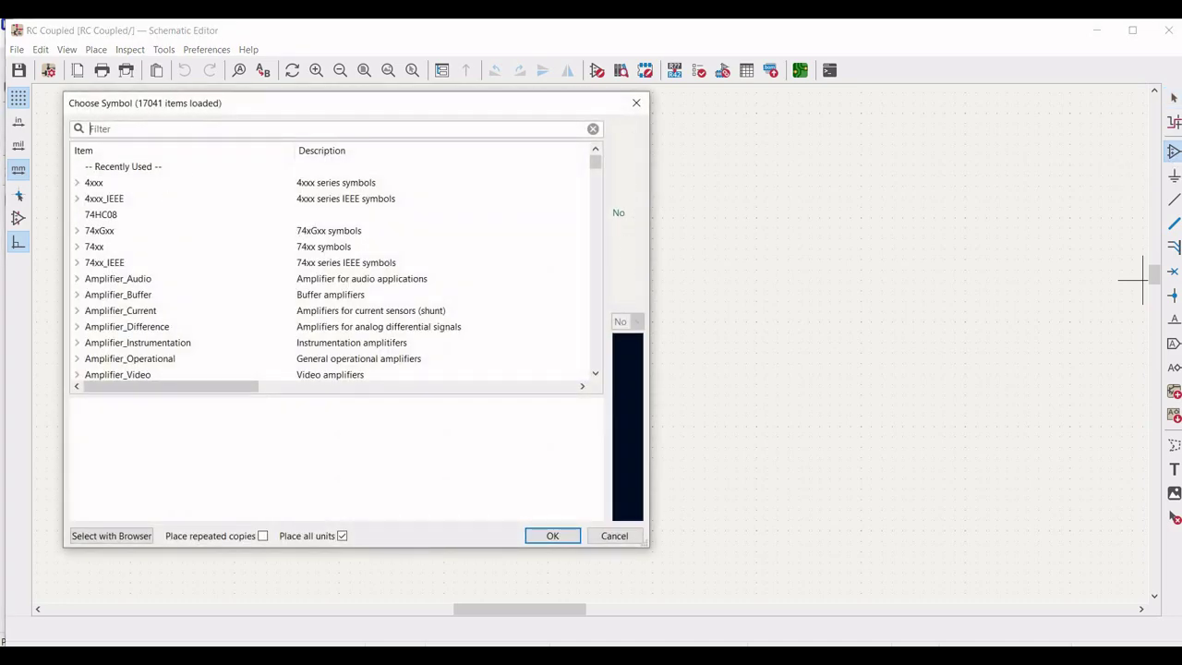
pyautogui.write('bc107')
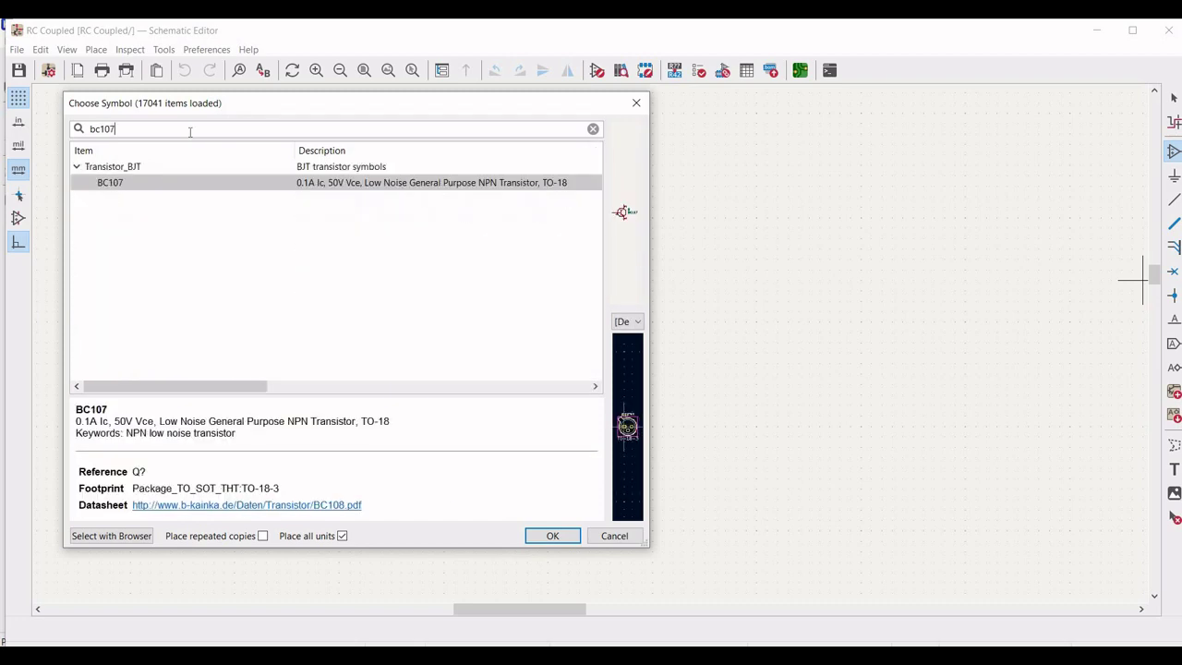
pyautogui.click(344, 184)
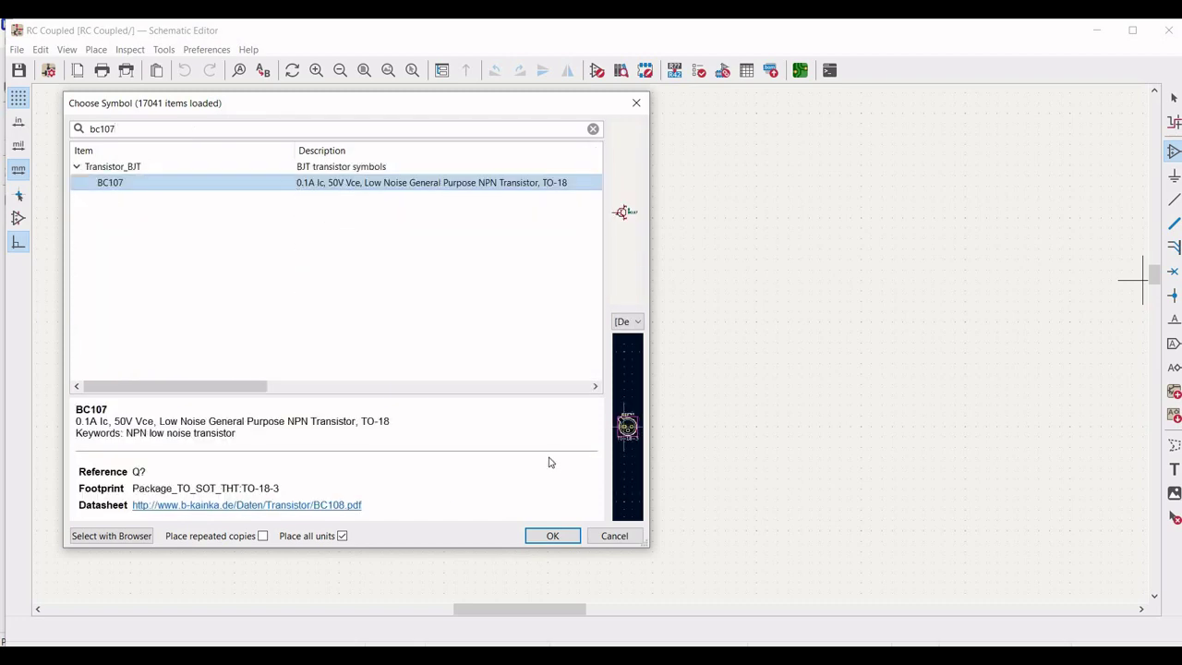
pyautogui.click(552, 537)
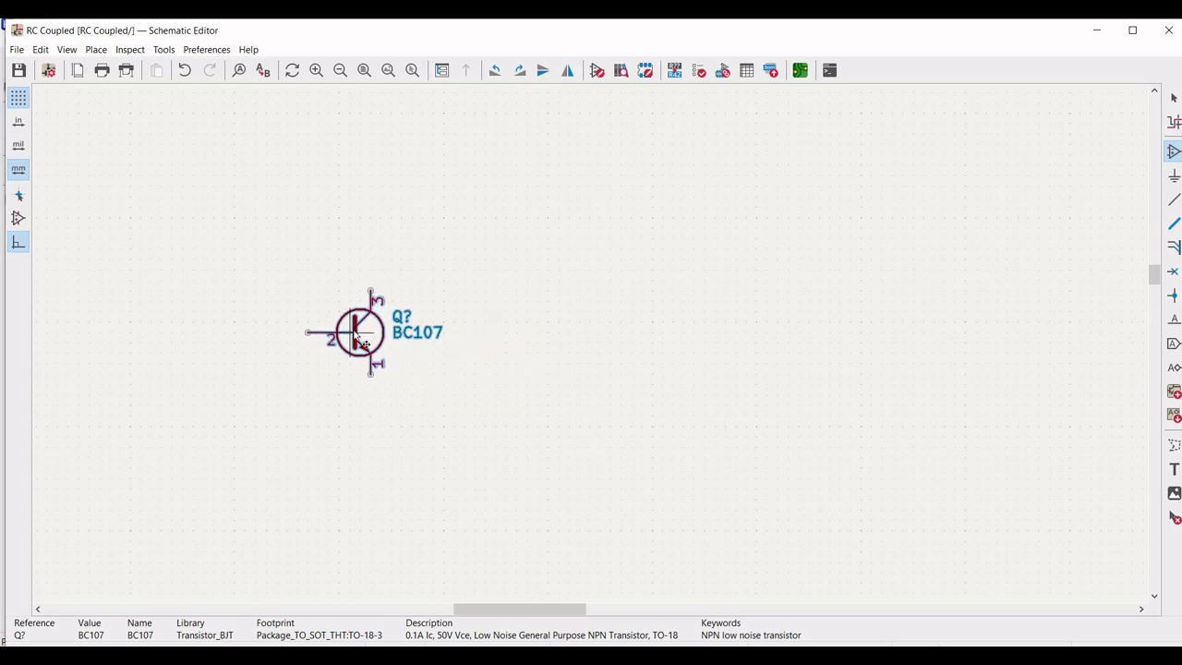
pyautogui.click(356, 334)
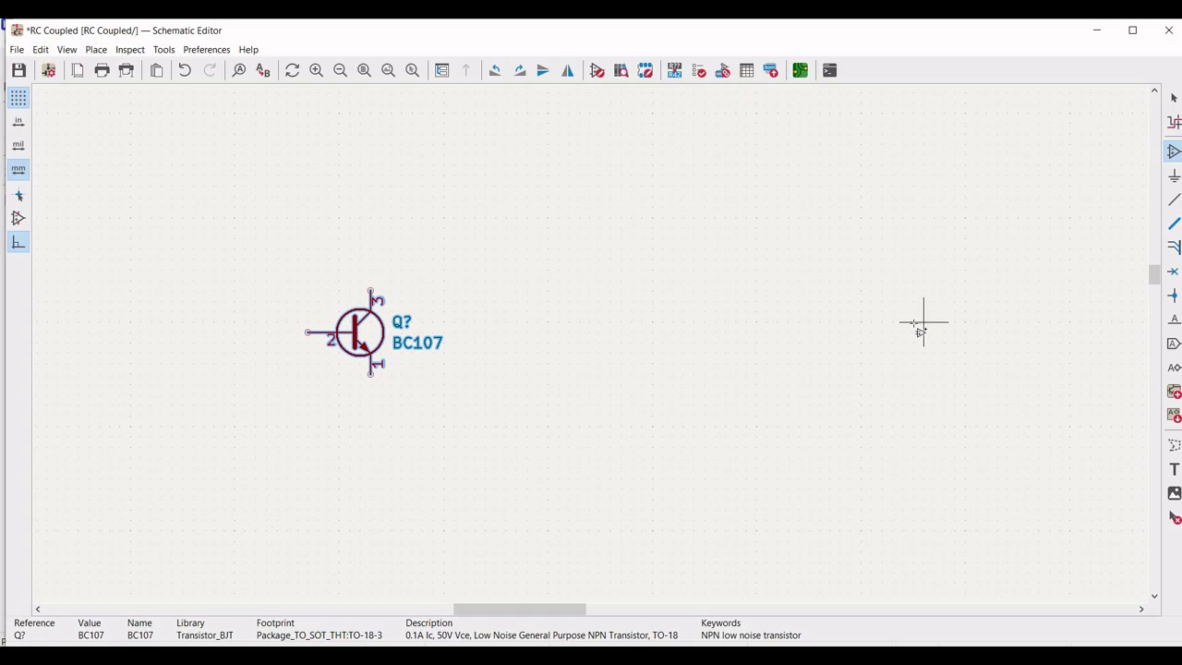
# - Place a second BC107 transistor at the right of the sheet
pyautogui.click(913, 321)
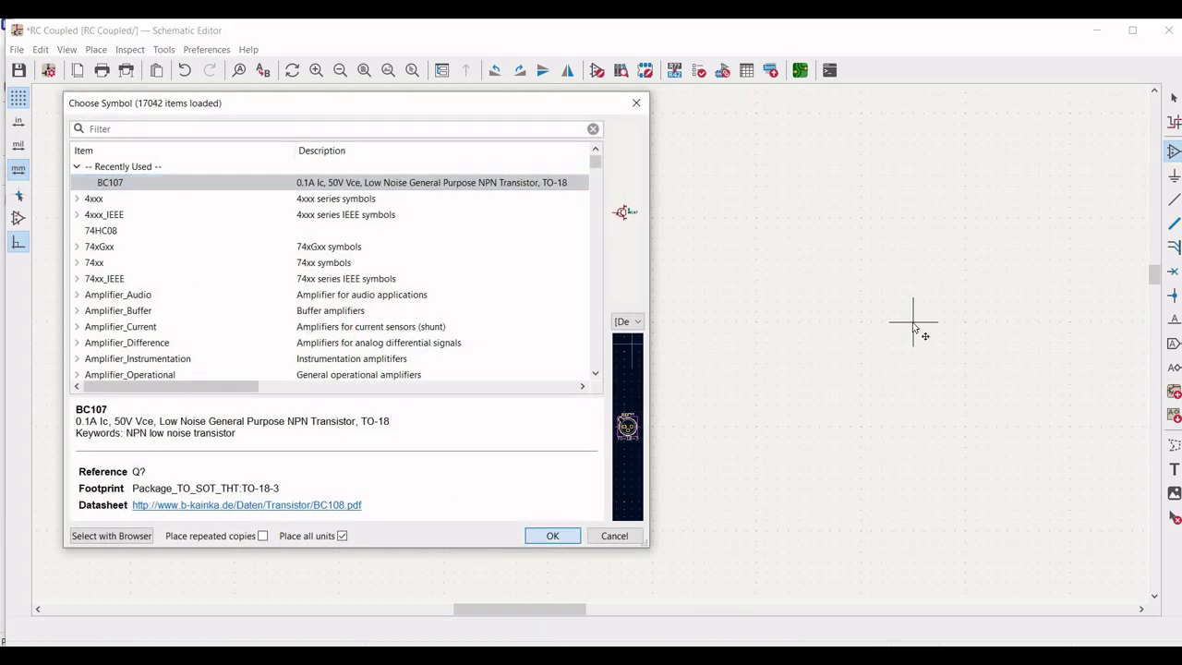
pyautogui.click(552, 536)
pyautogui.click(919, 329)
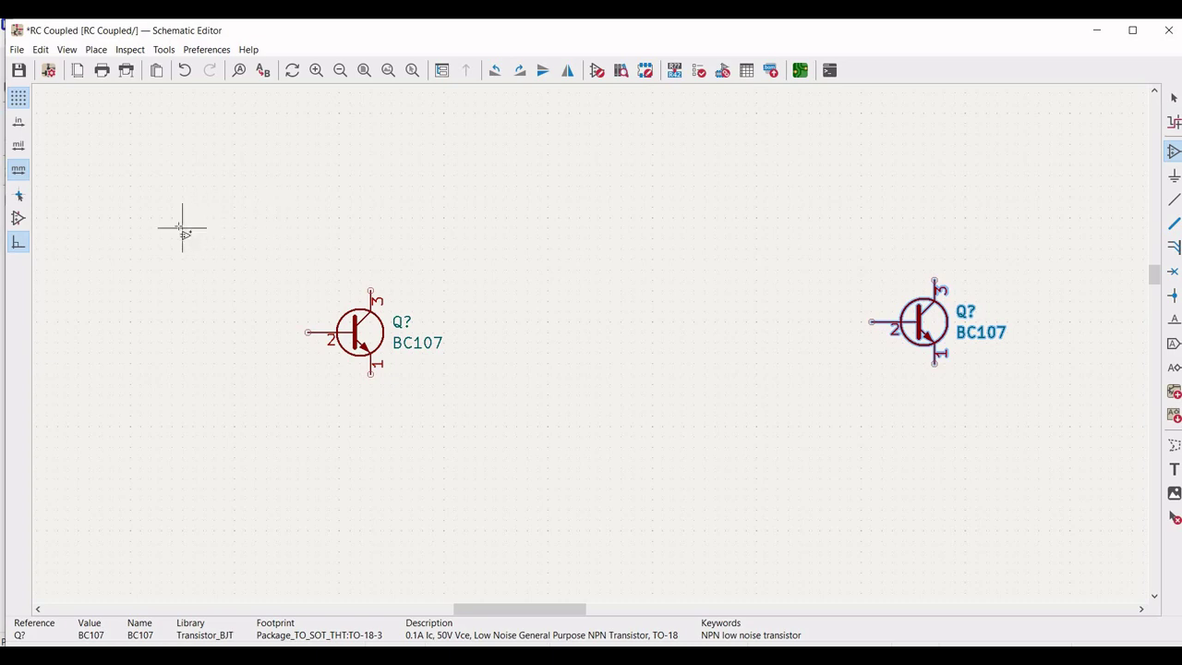
pyautogui.click(172, 289)
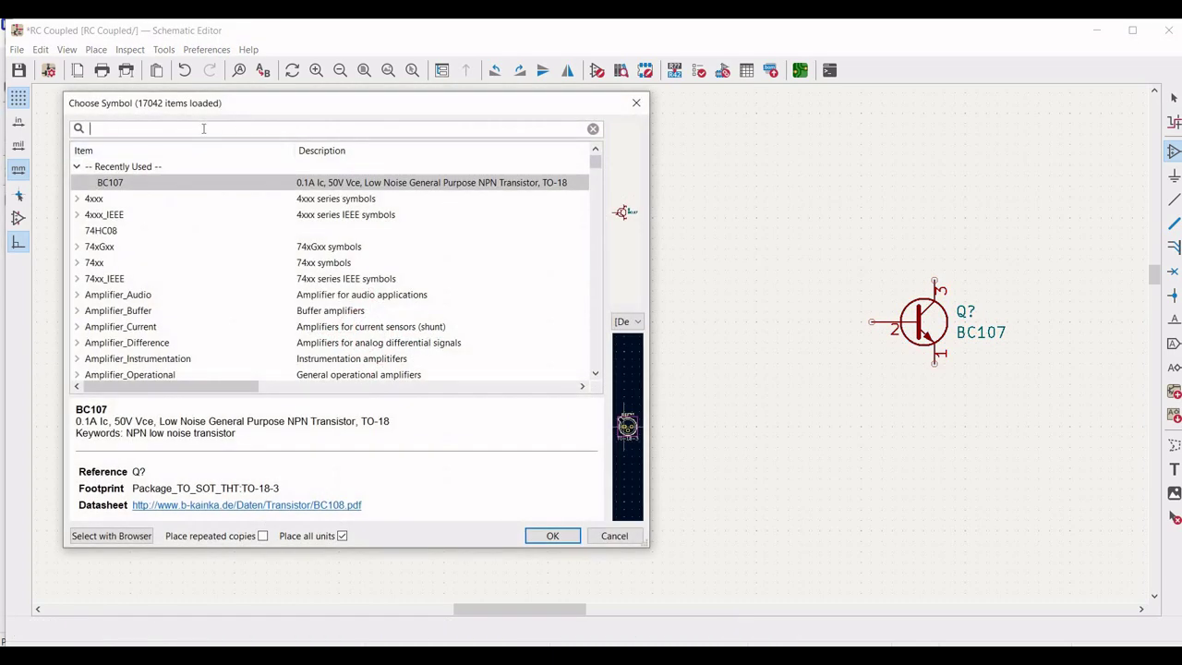
# - Filter by pspice and place two R resistors at the upper and lower far left
pyautogui.write('pspice')
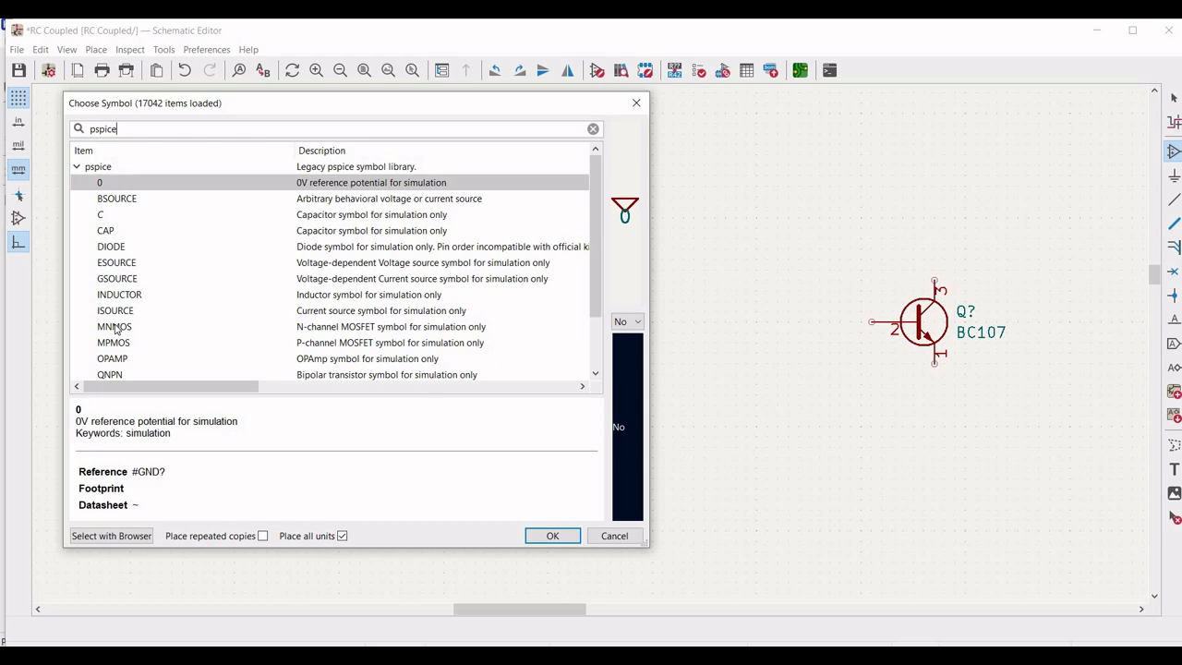
pyautogui.scroll(-1, 115, 328)
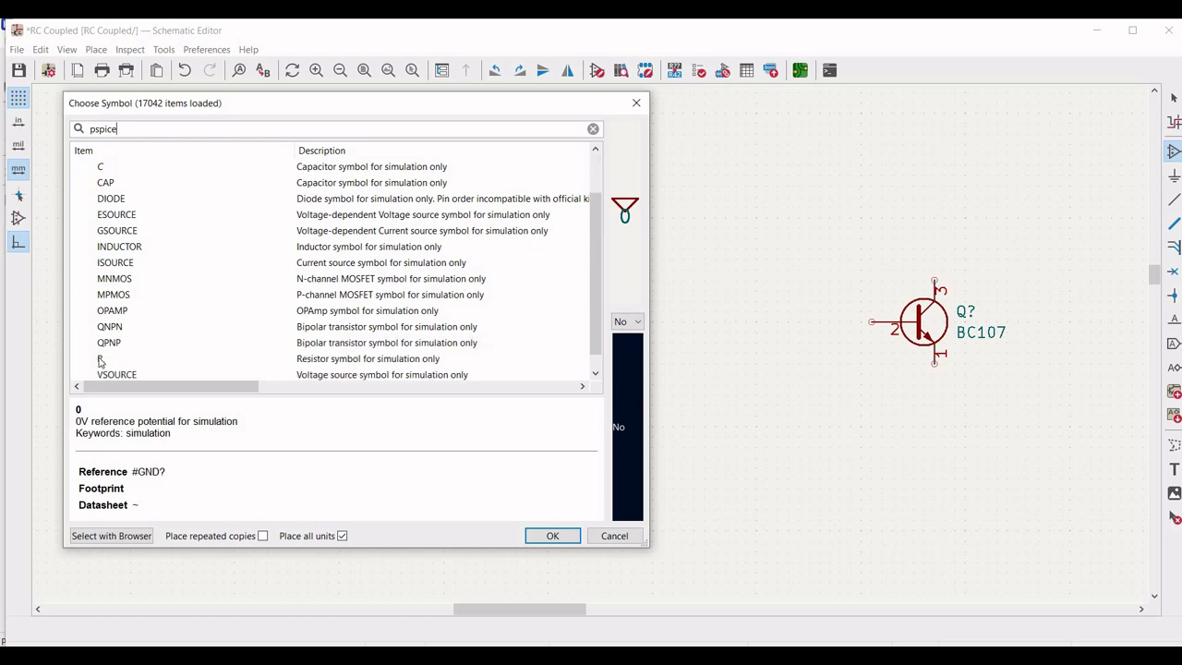
pyautogui.click(166, 358)
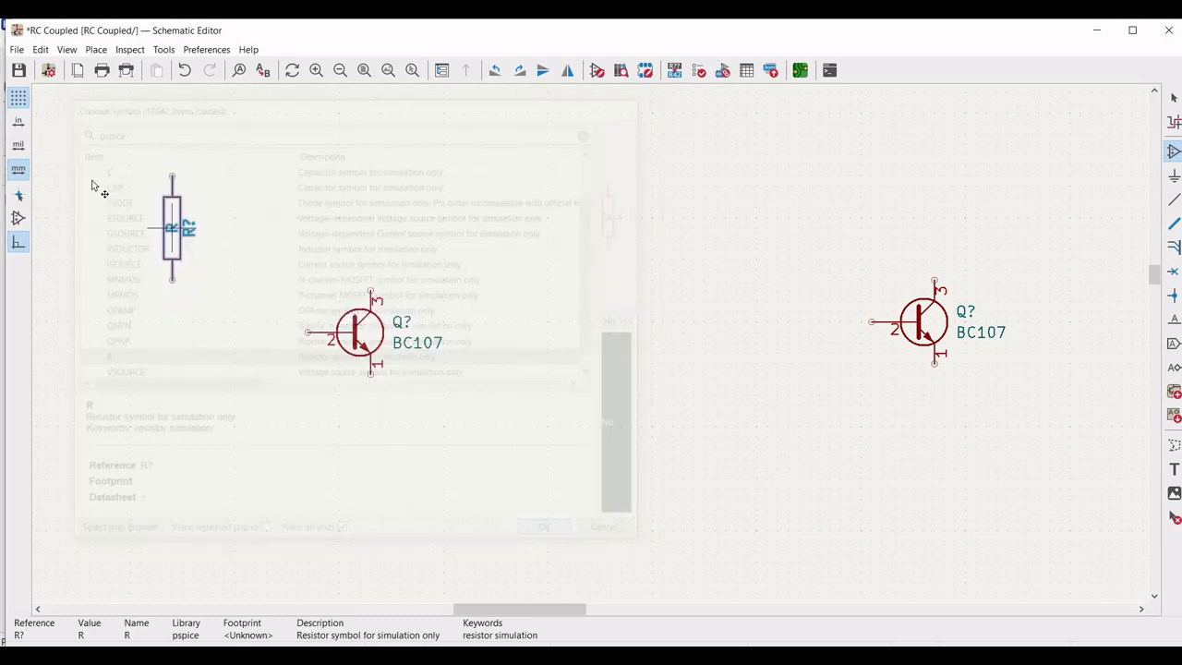
pyautogui.press('Return')
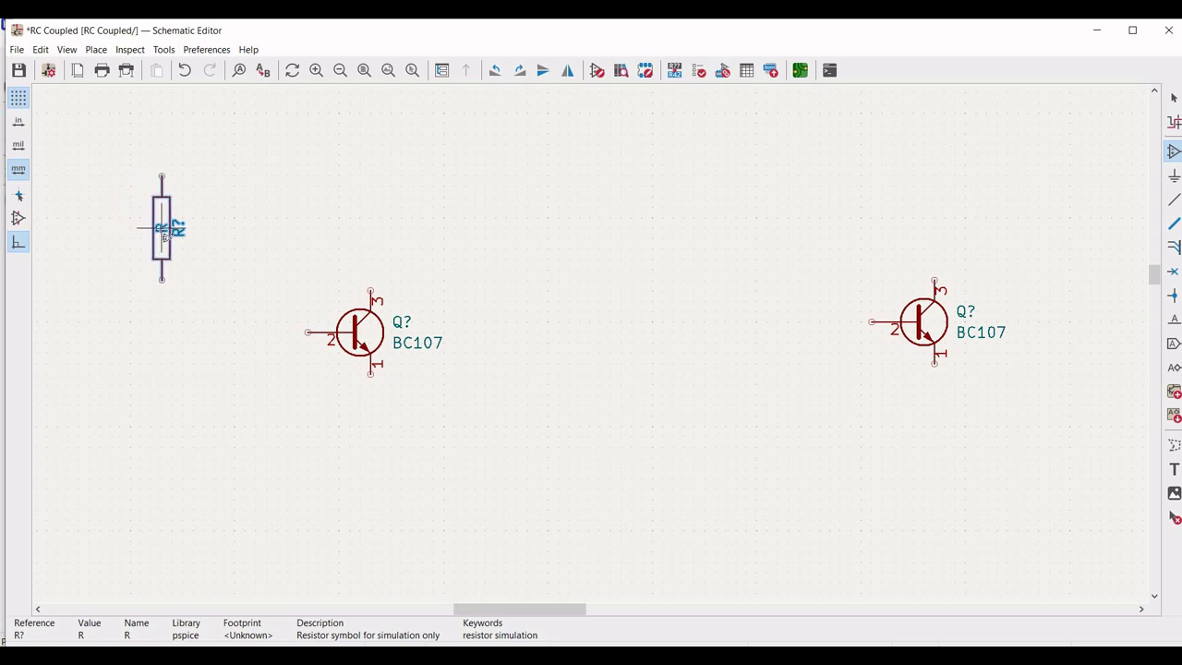
pyautogui.click(162, 230)
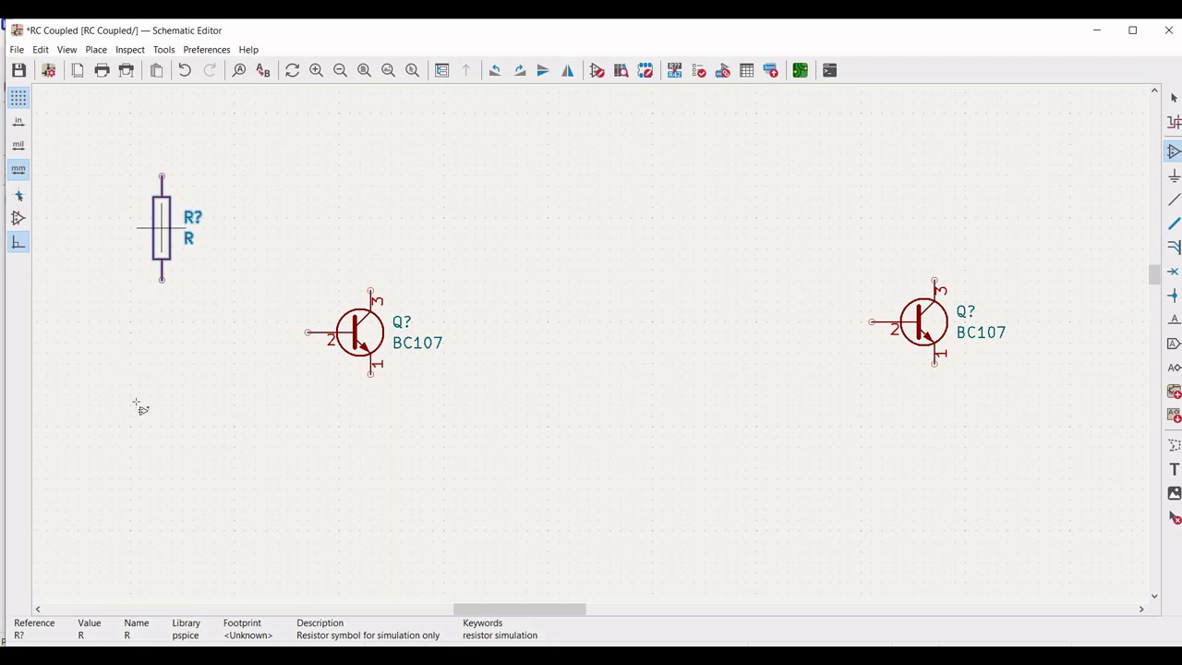
pyautogui.click(162, 479)
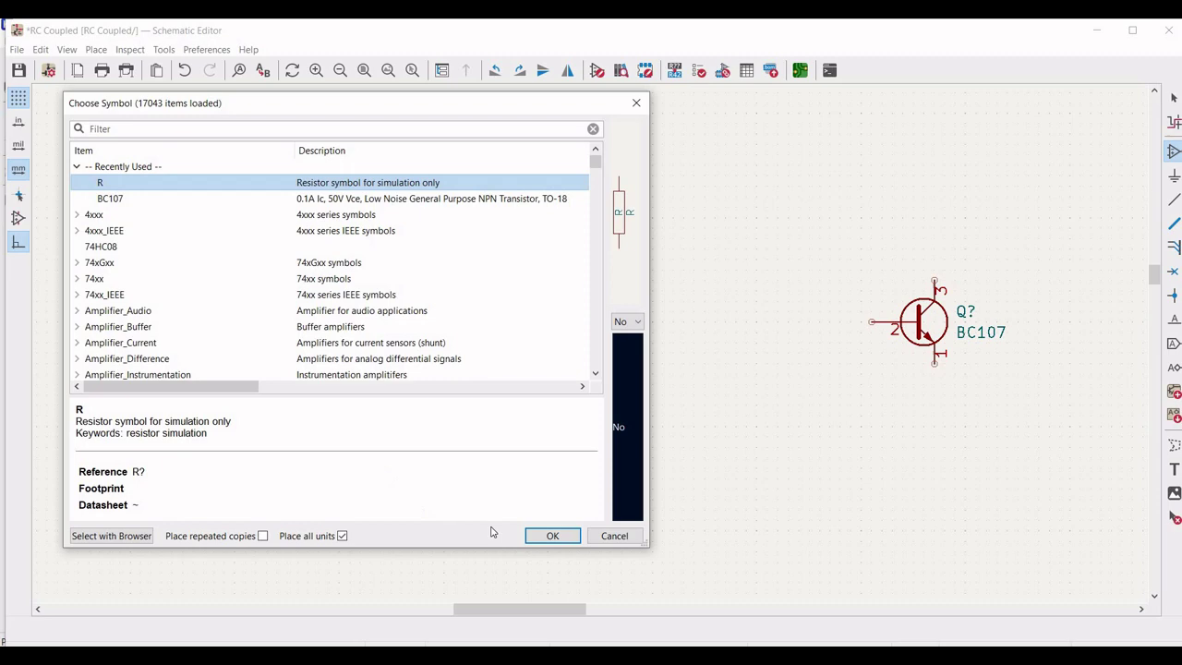
pyautogui.click(546, 537)
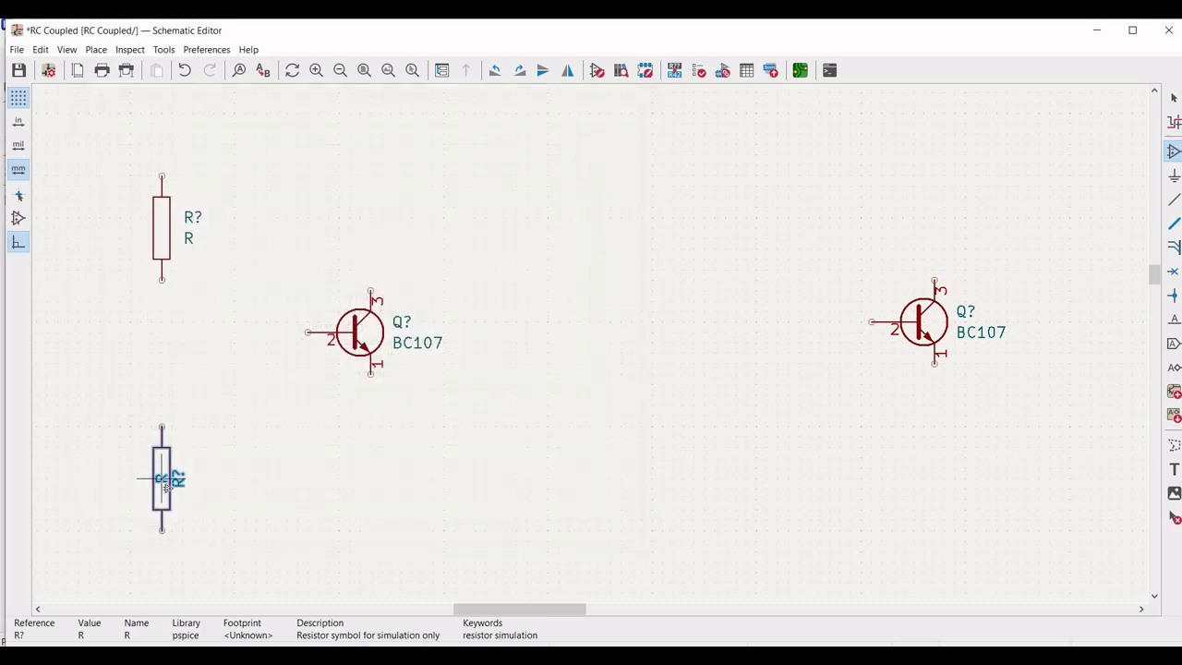
pyautogui.click(163, 479)
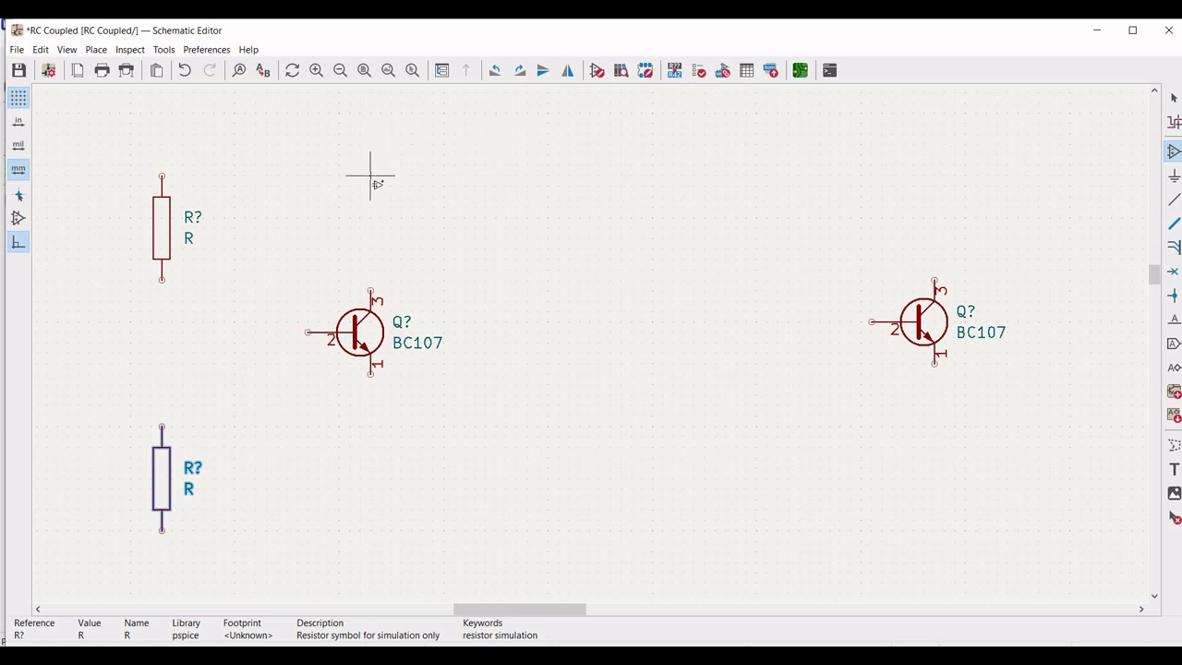
pyautogui.press('Escape')
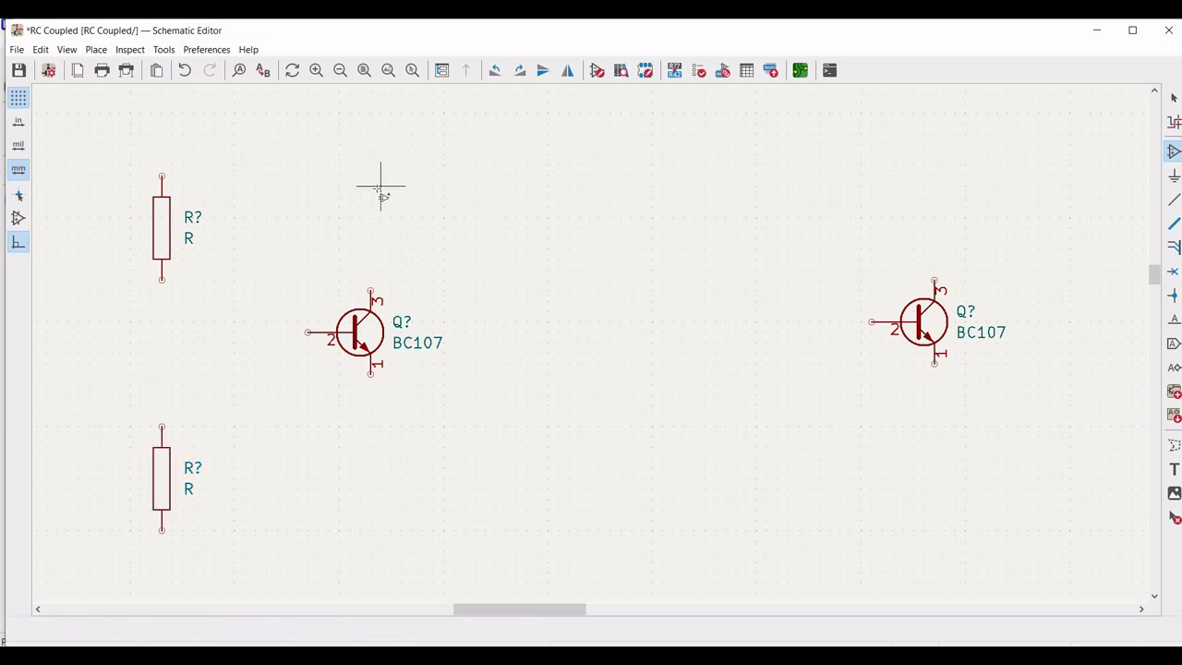
# - Place two more R resistors, one above and one below the left transistor
pyautogui.click(374, 194)
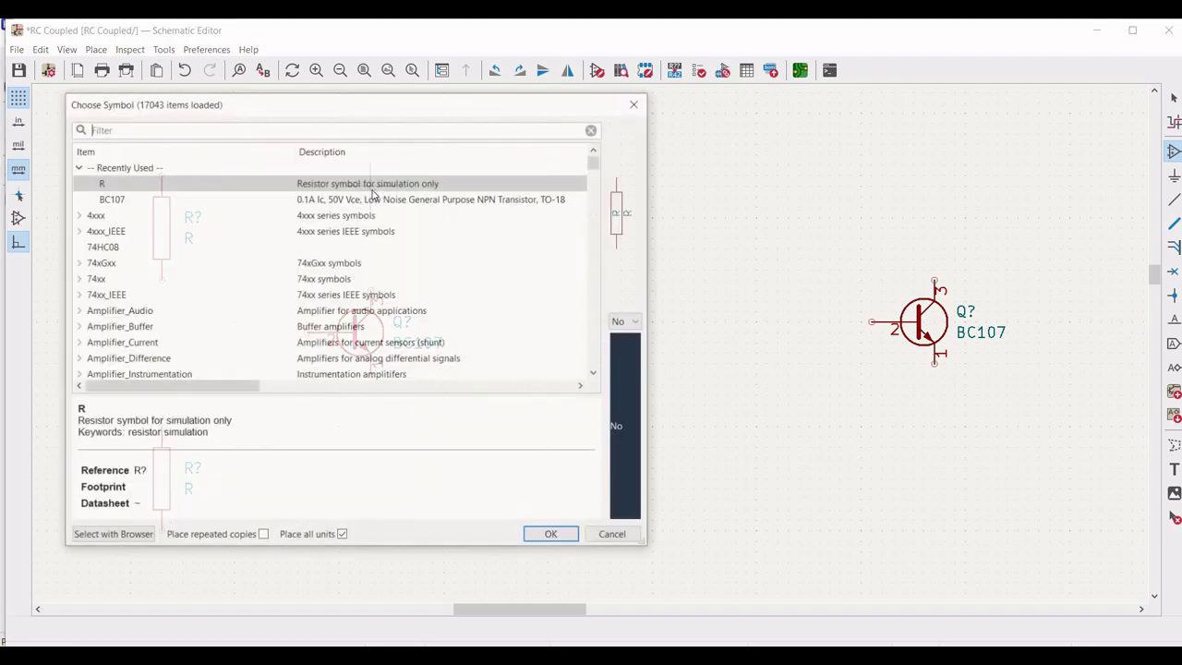
pyautogui.click(552, 536)
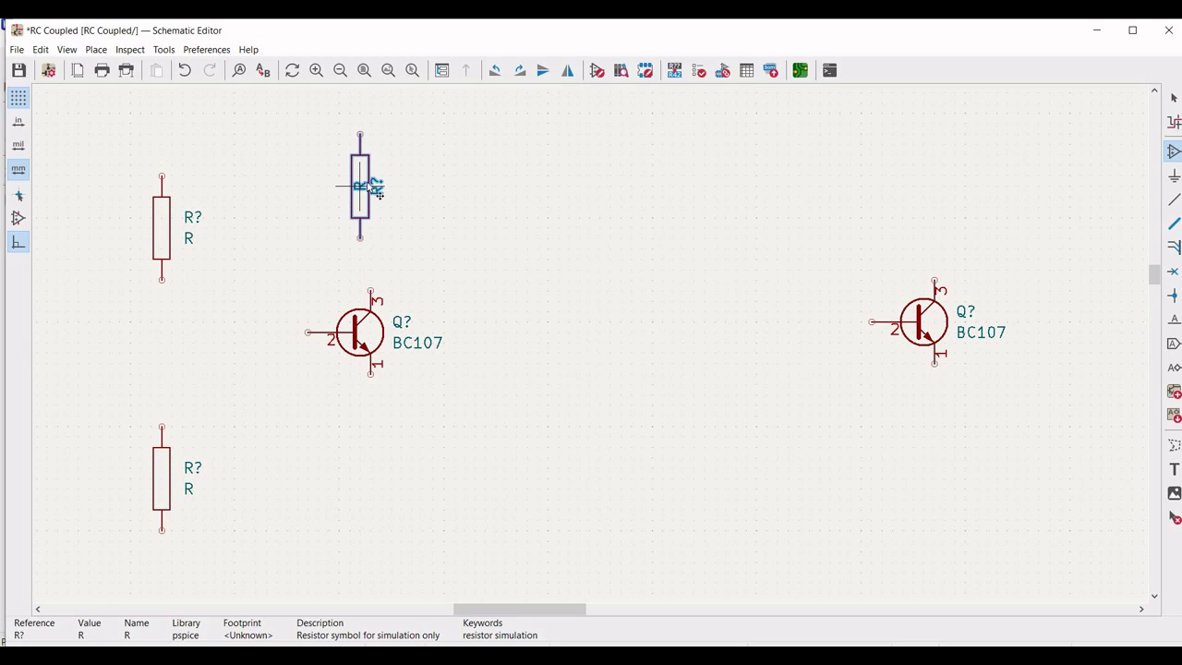
pyautogui.click(378, 190)
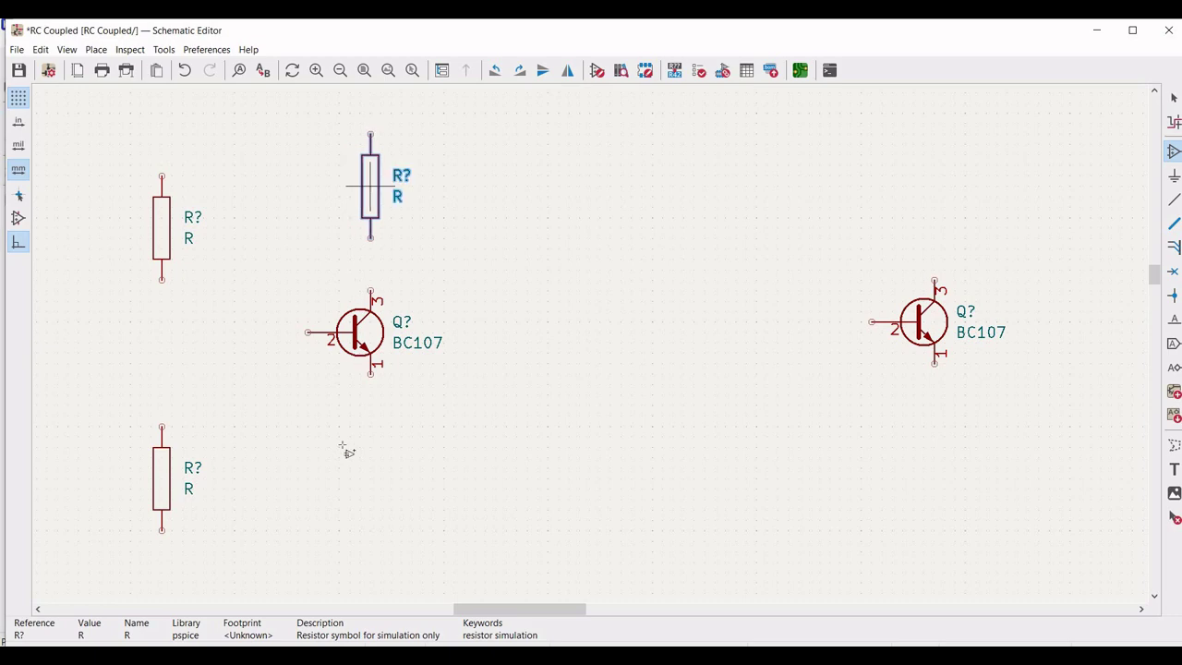
pyautogui.click(370, 499)
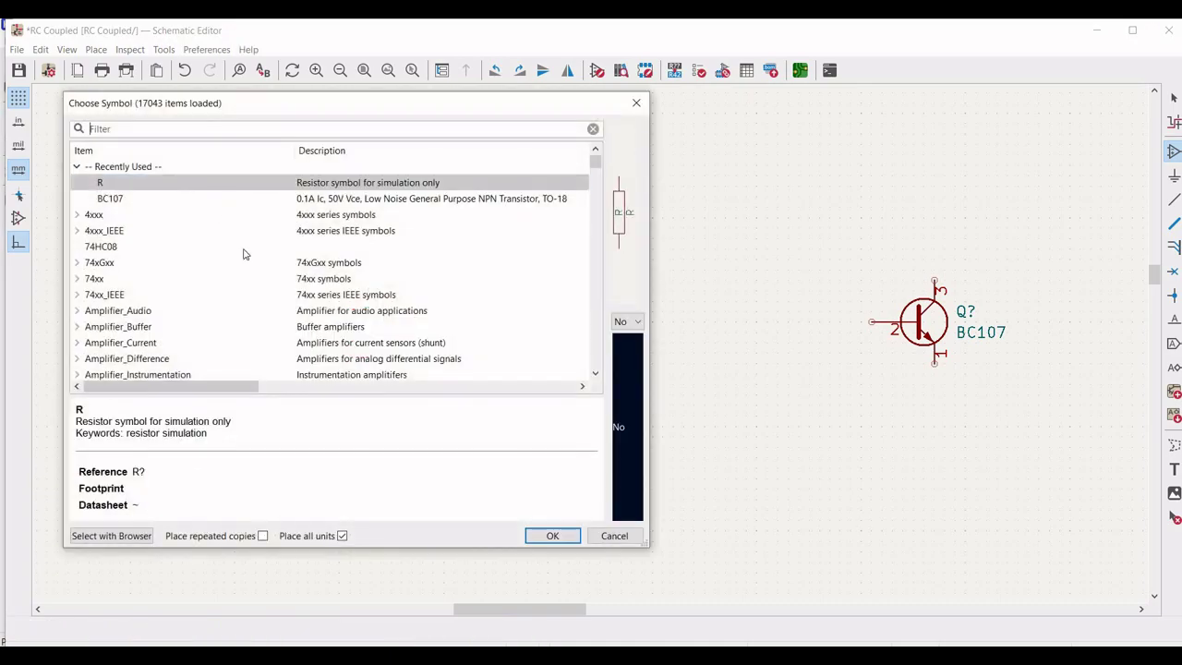
pyautogui.click(545, 536)
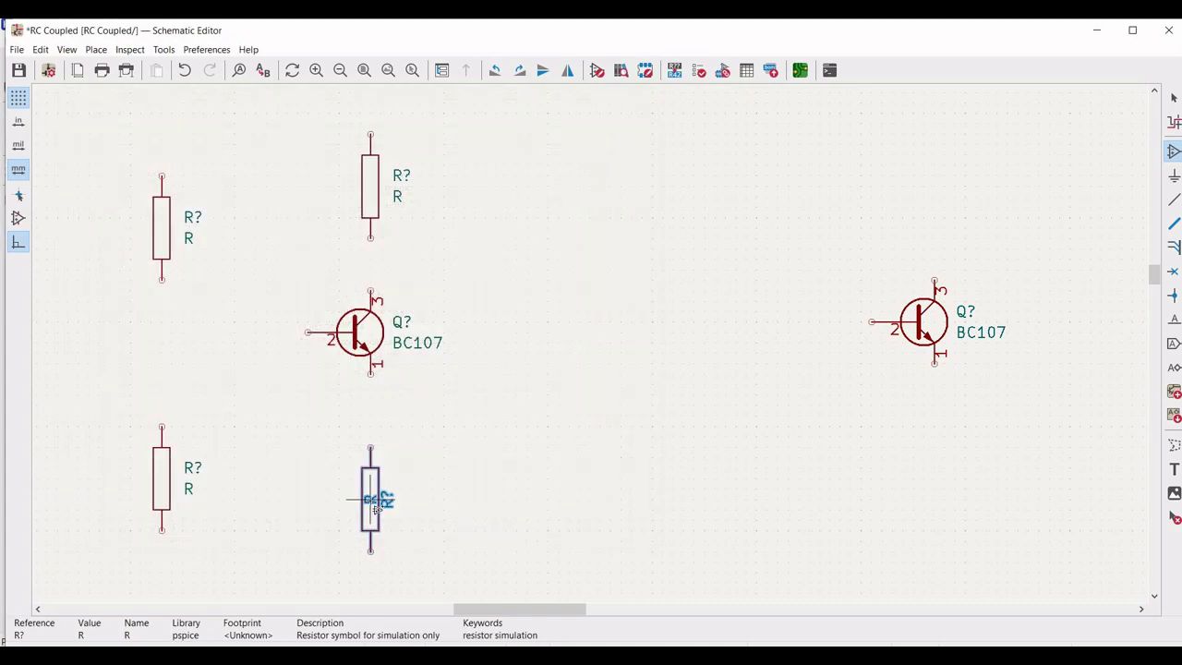
pyautogui.click(377, 506)
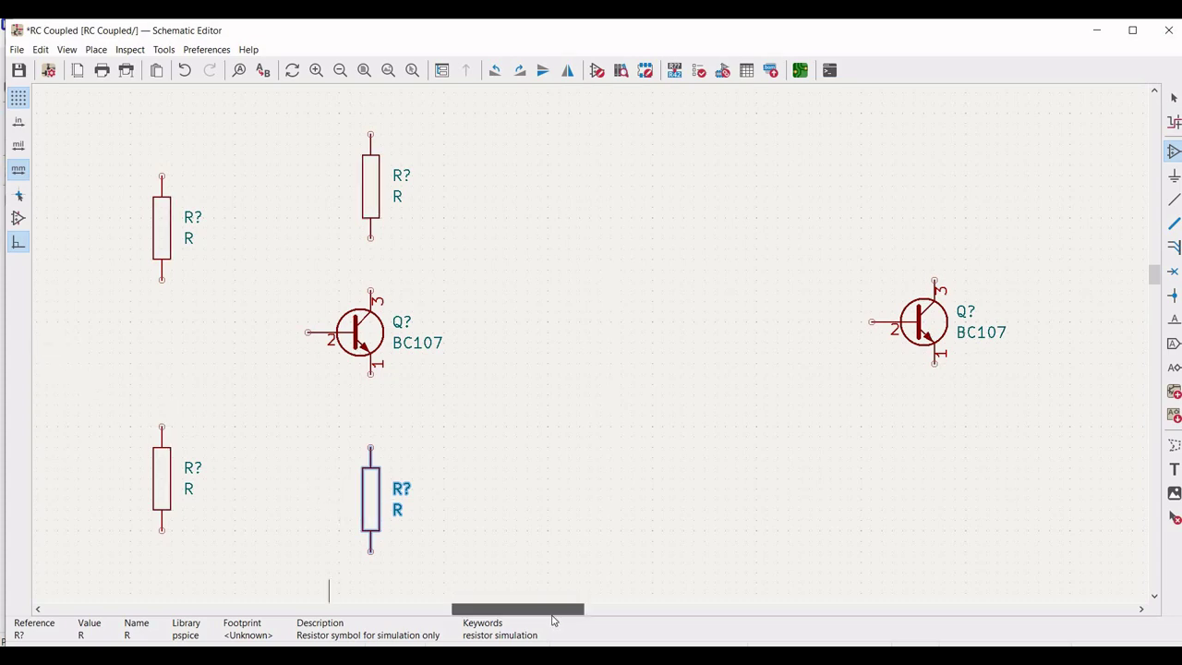
# - Place a fifth pspice R resistor, rotated horizontal, left of the transistor base
pyautogui.moveTo(569, 615); pyautogui.dragTo(557, 615)
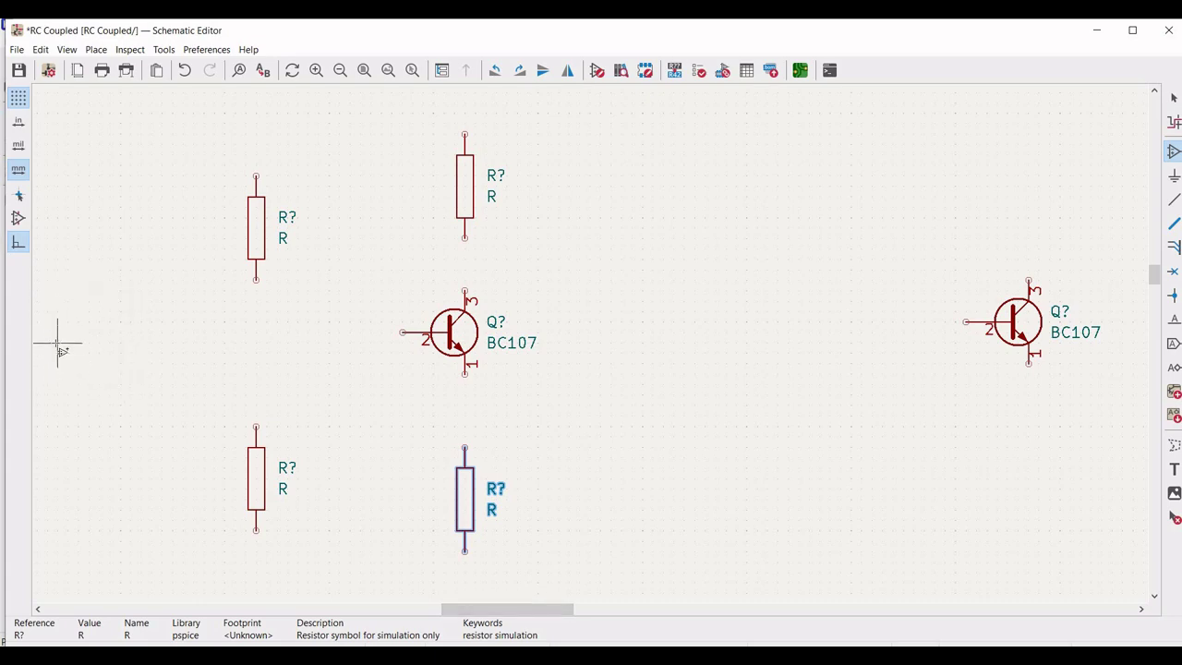
pyautogui.press('a')
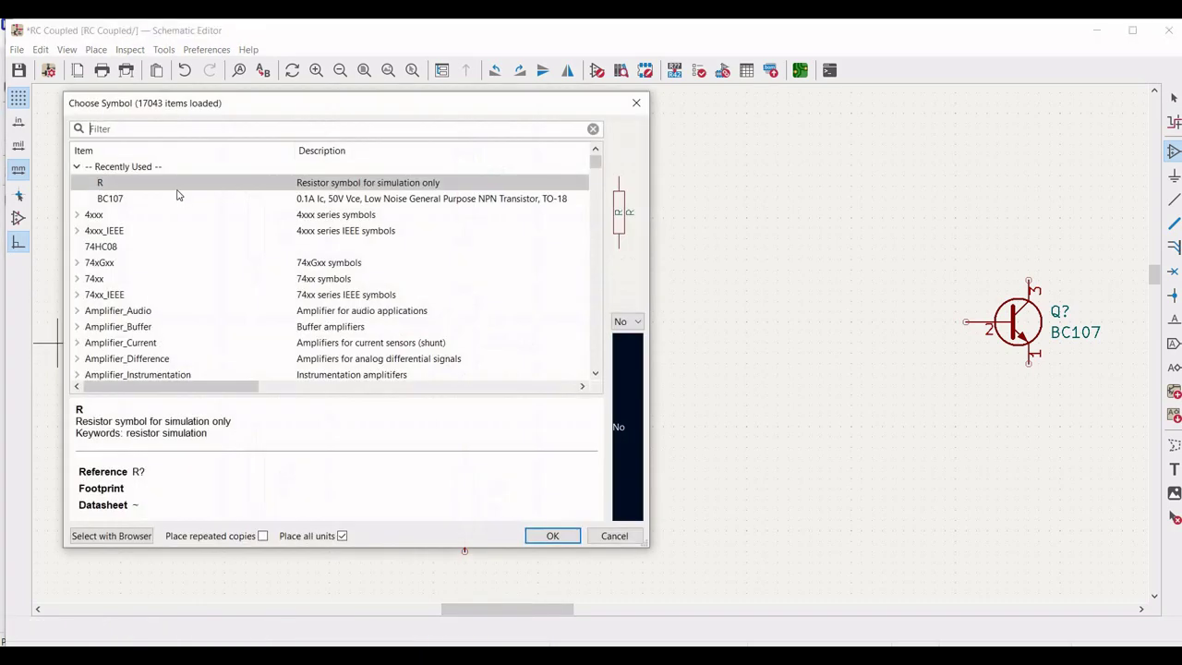
pyautogui.click(572, 539)
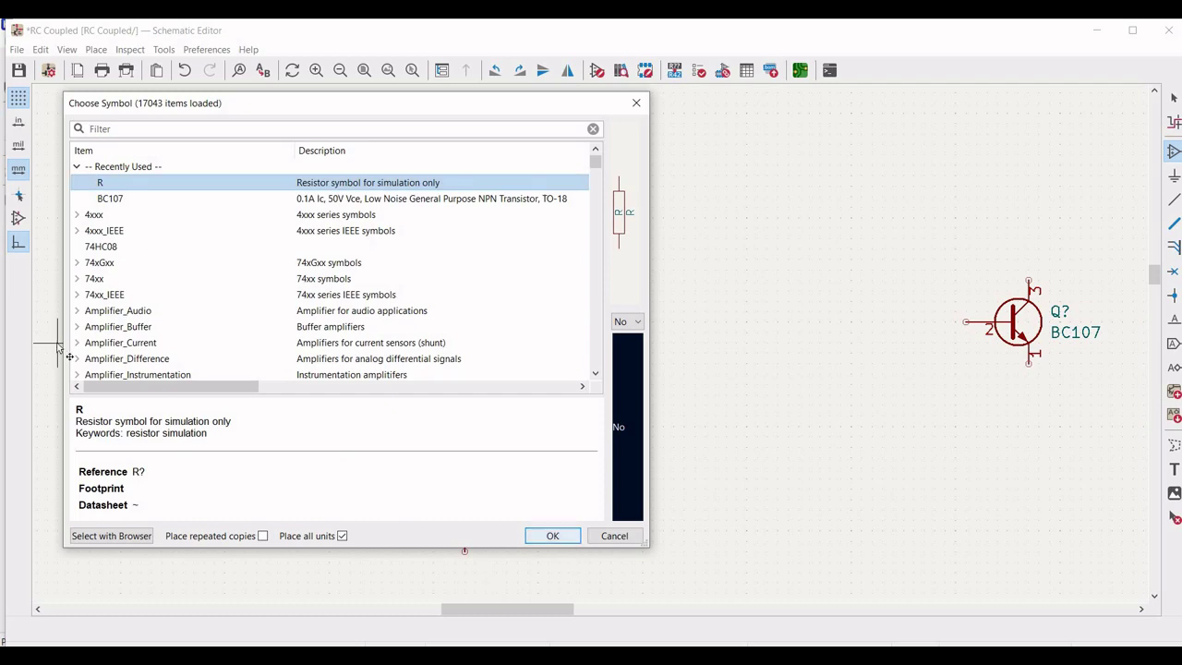
pyautogui.press('r')
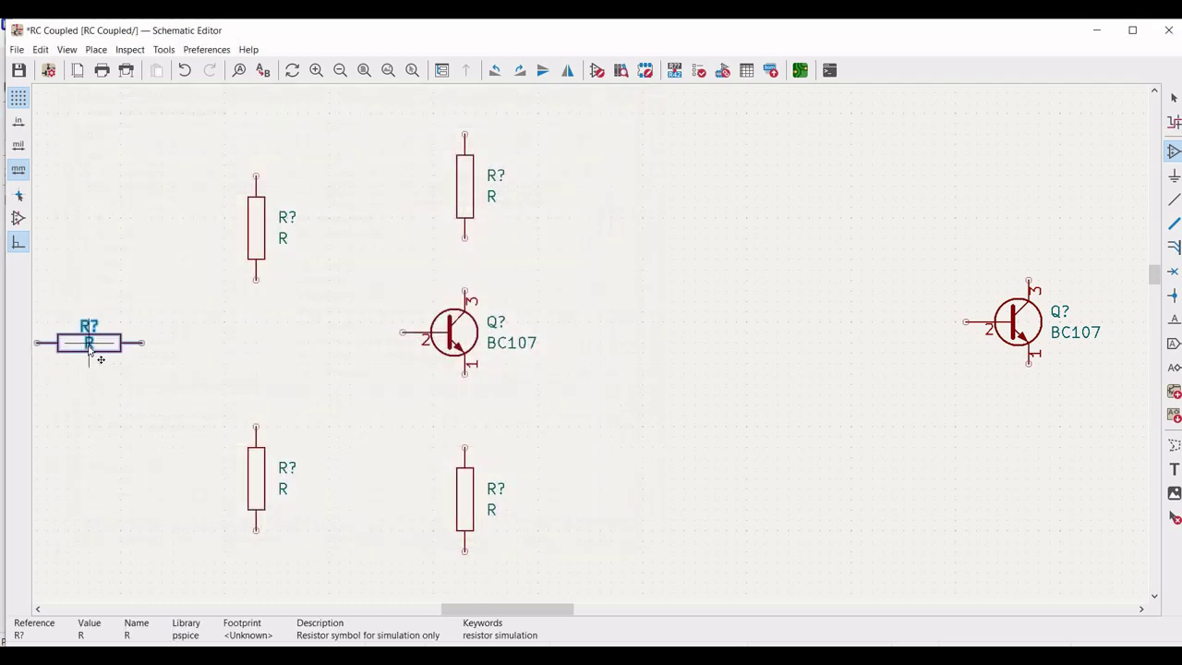
pyautogui.click(89, 351)
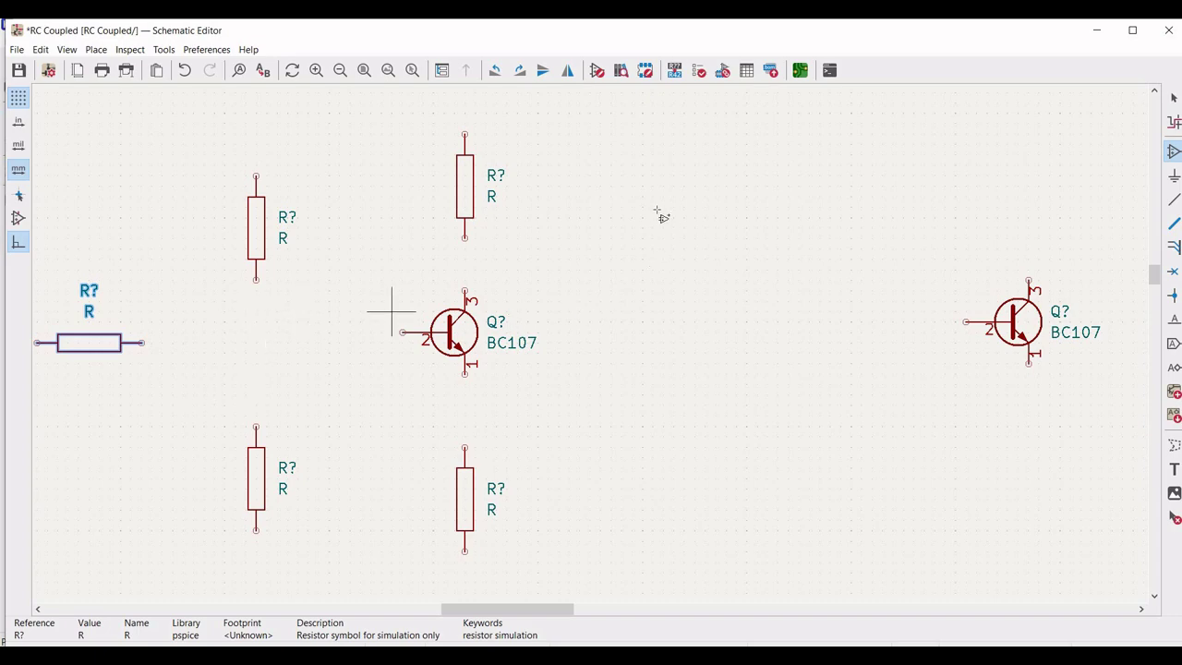
pyautogui.click(194, 343)
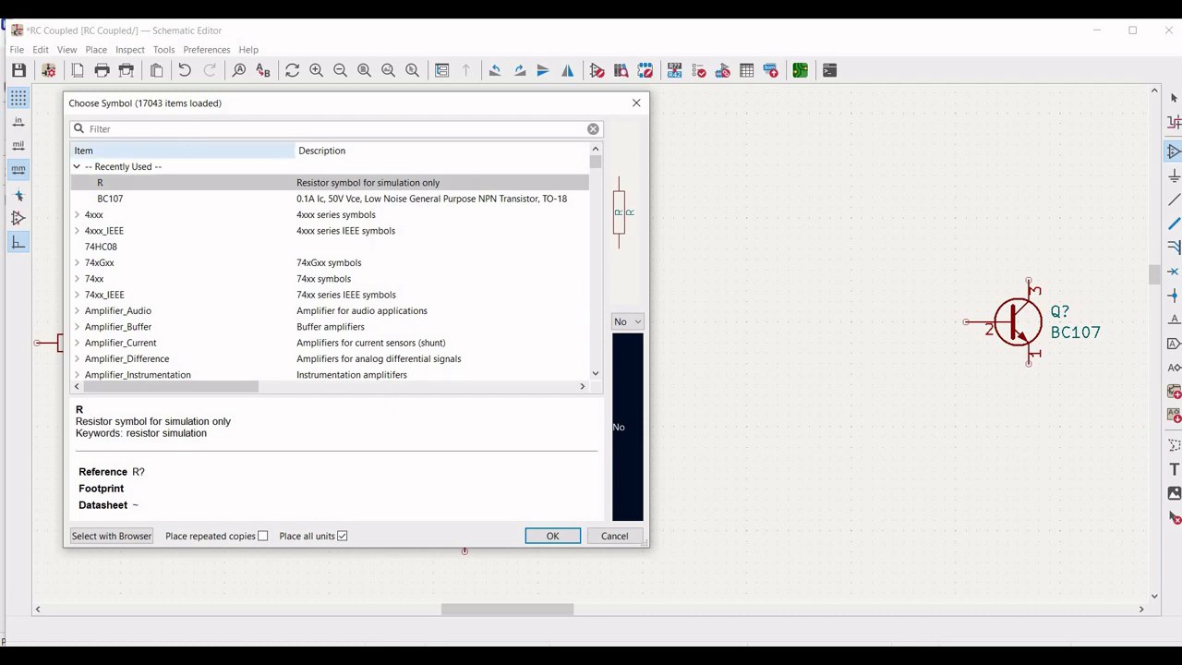
# - Filter by pspice and place a horizontal C capacitor after the left input resistor
pyautogui.write('psp')
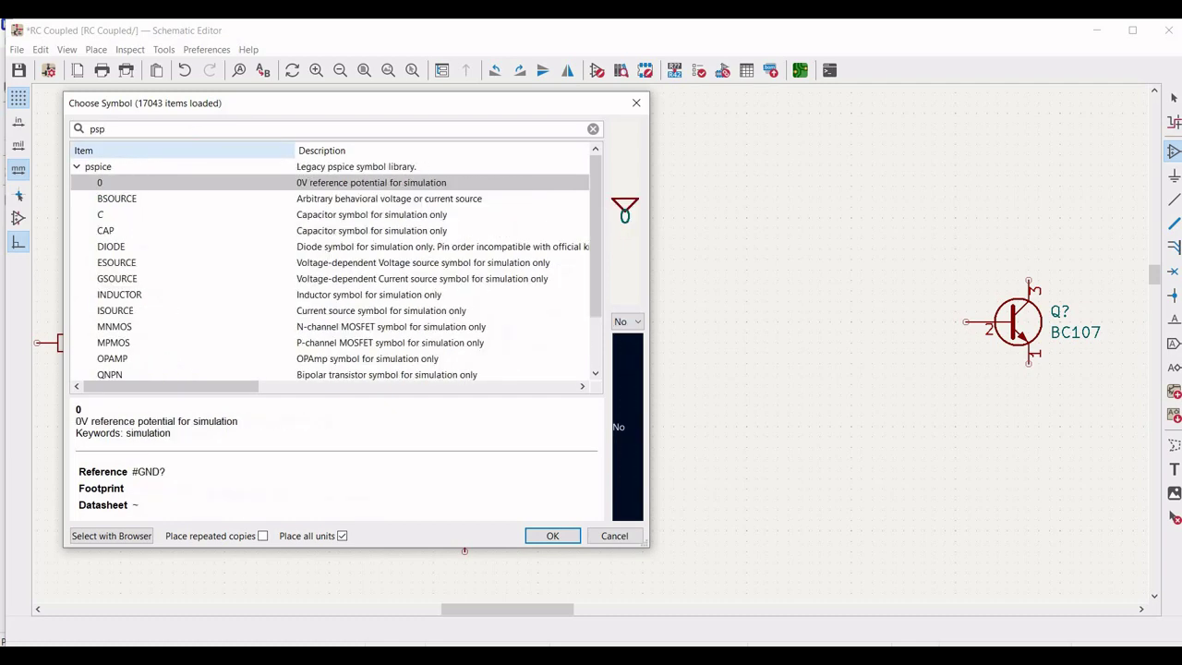
pyautogui.write('ice')
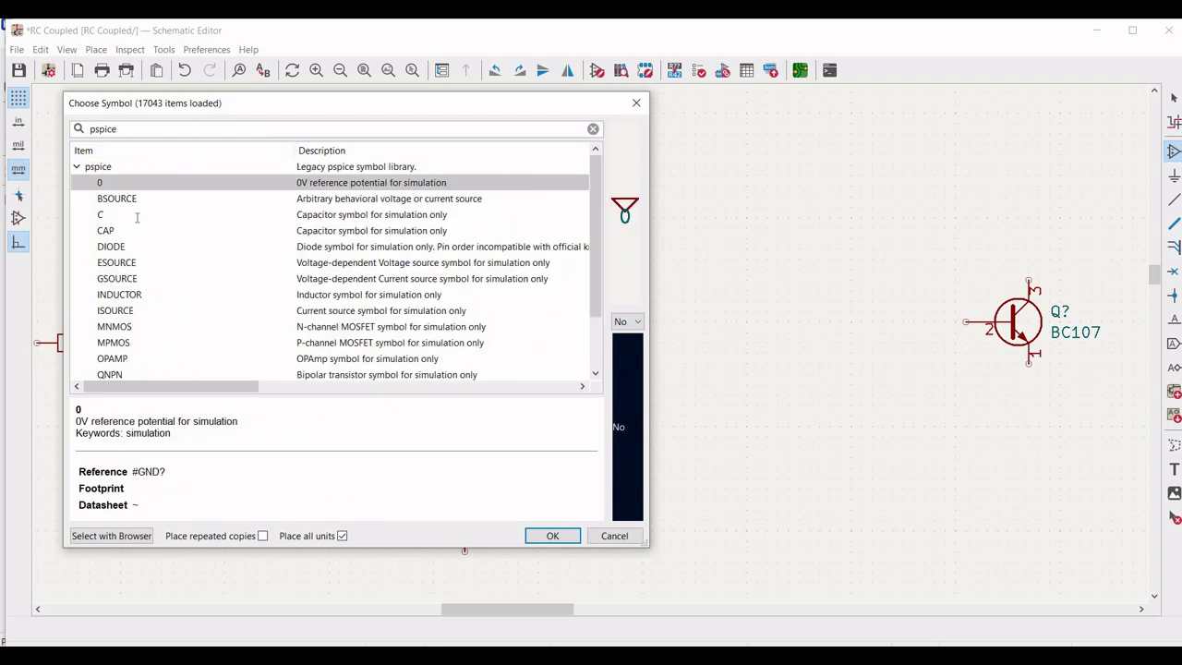
pyautogui.click(108, 214)
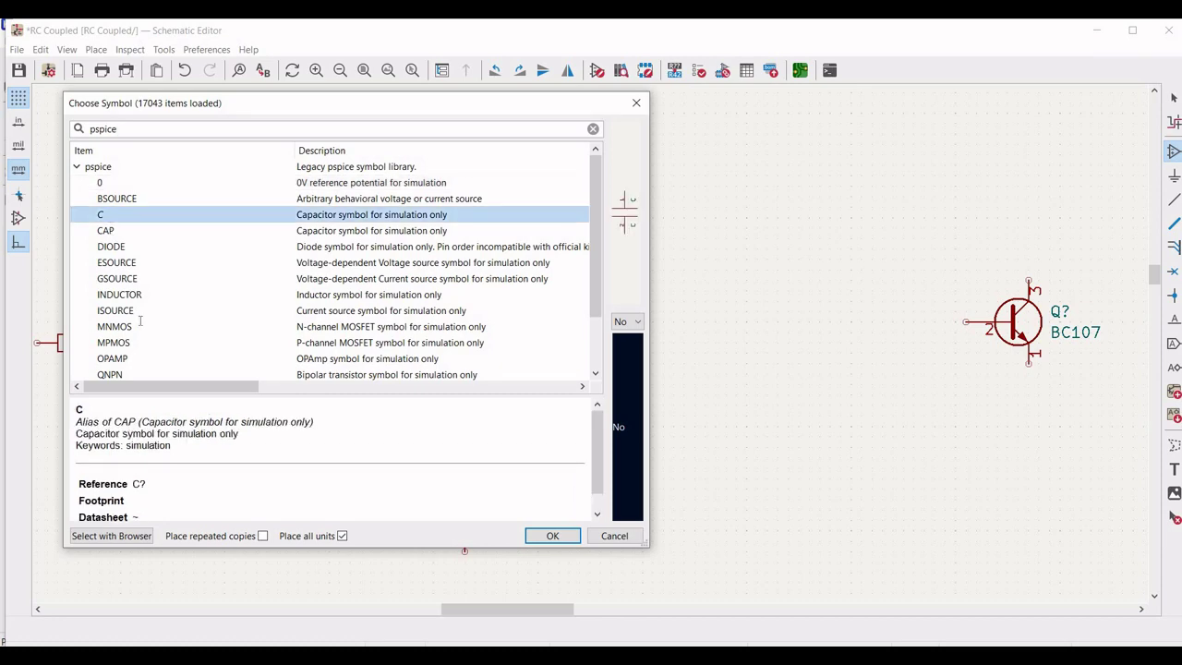
pyautogui.click(551, 538)
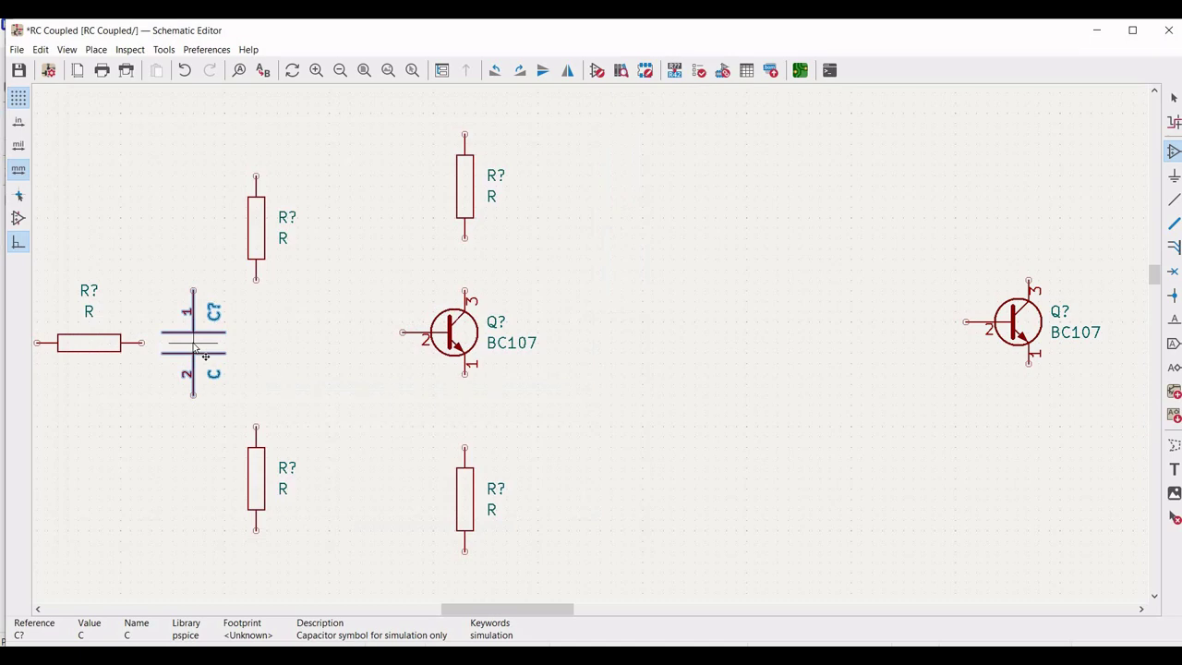
pyautogui.press('r')
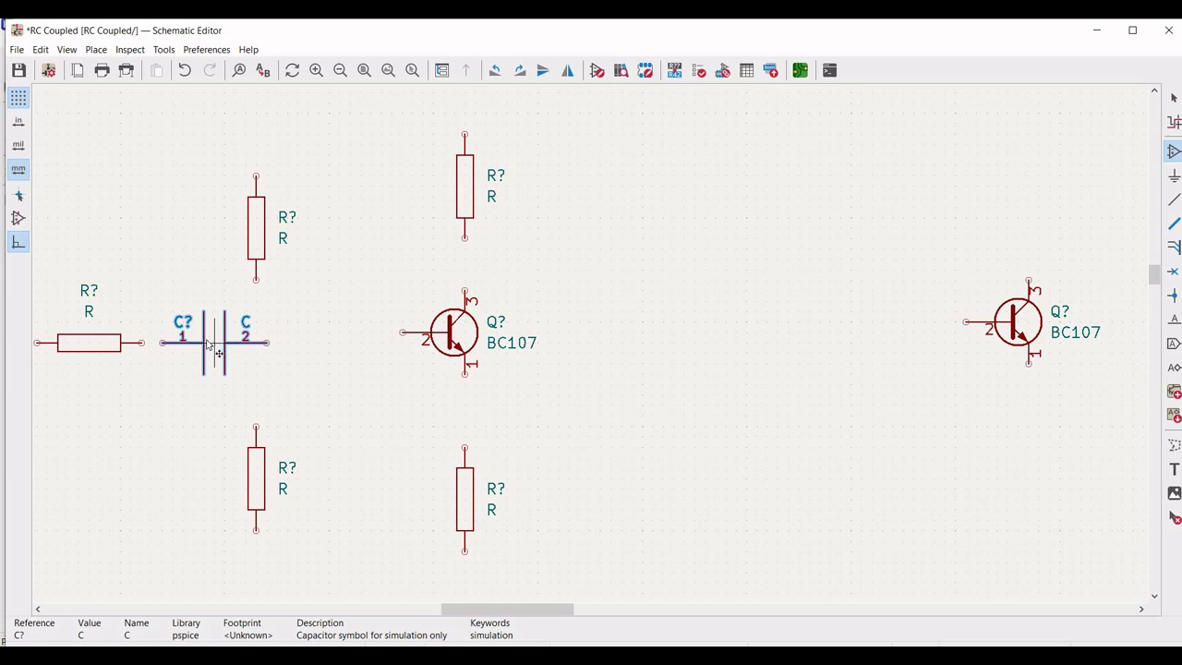
pyautogui.click(208, 344)
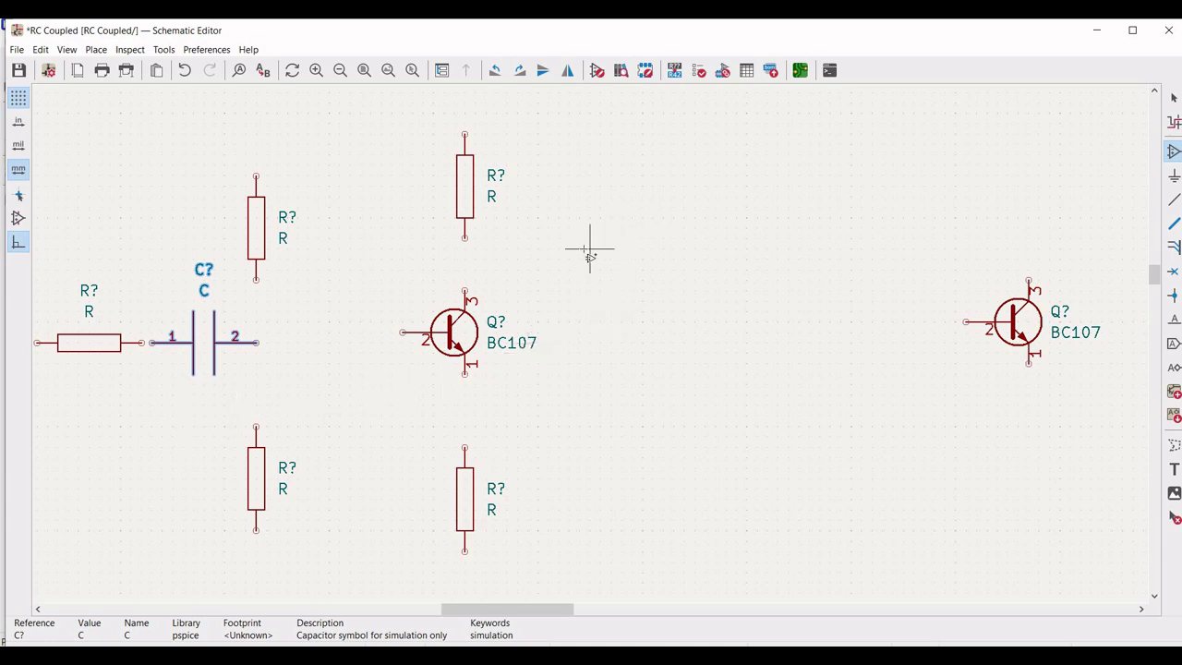
# - Place a horizontal capacitor beside the top-middle resistor and a vertical one by the lower-middle resistor
pyautogui.click(538, 251)
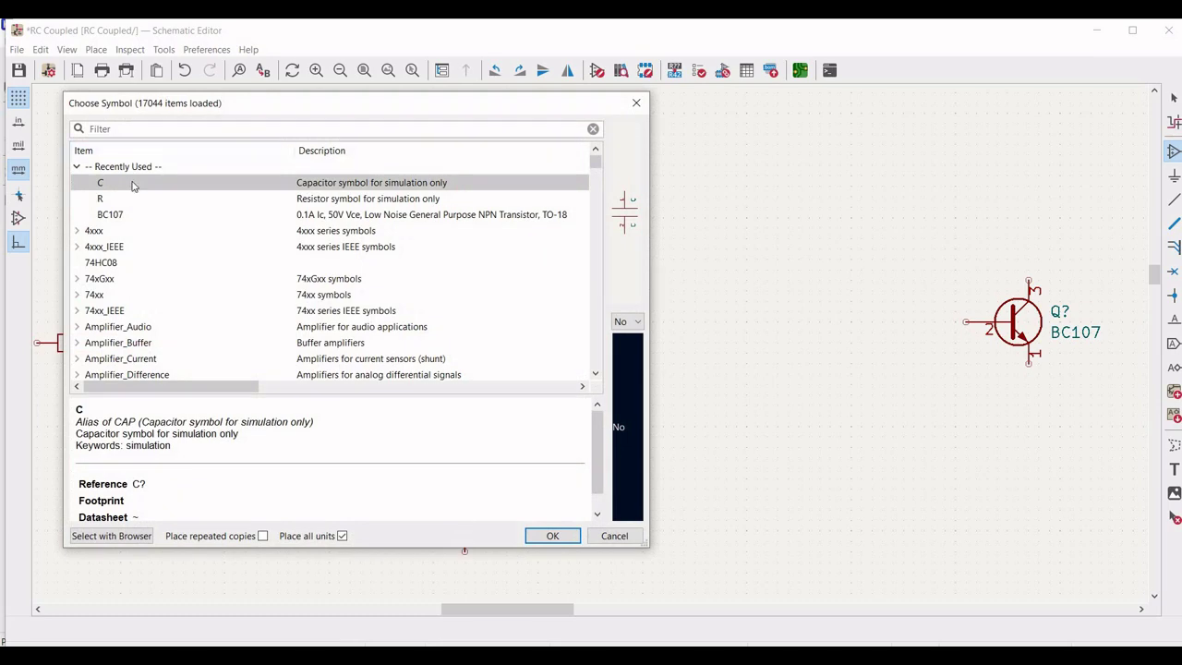
pyautogui.click(543, 535)
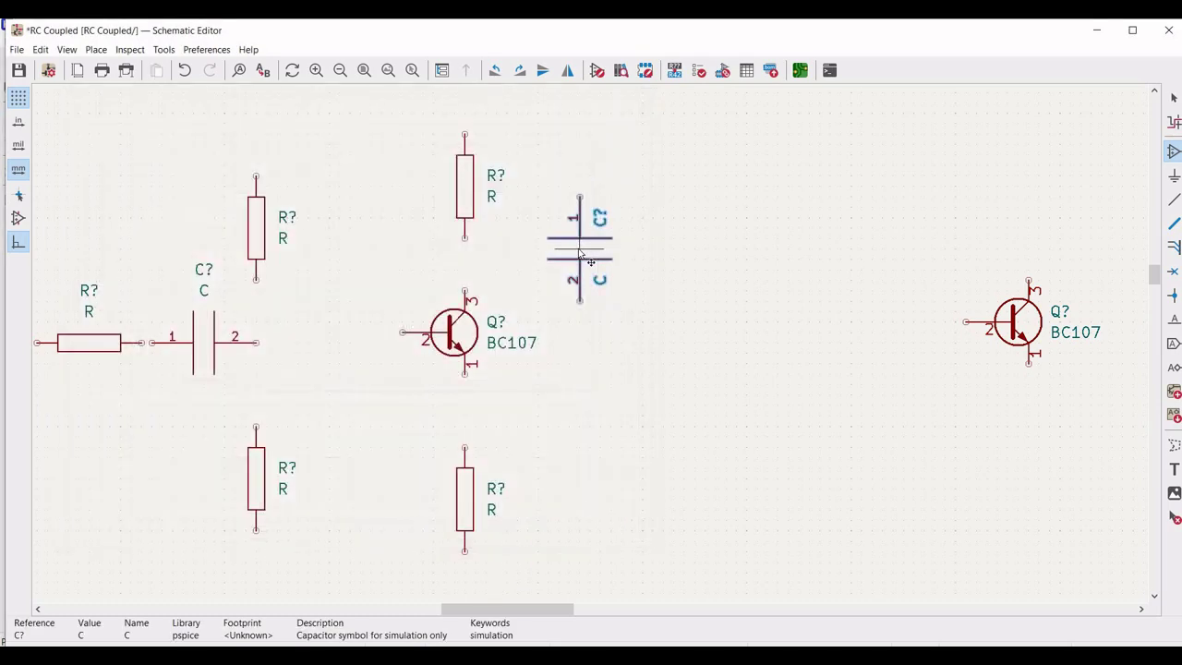
pyautogui.press('r')
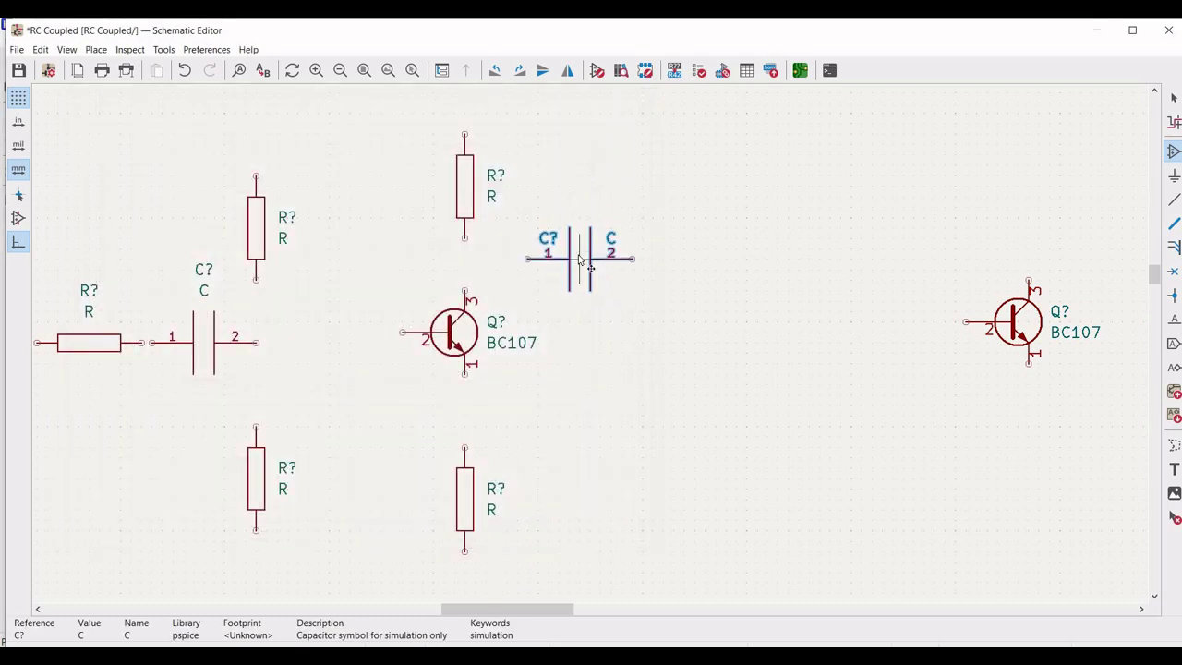
pyautogui.click(580, 257)
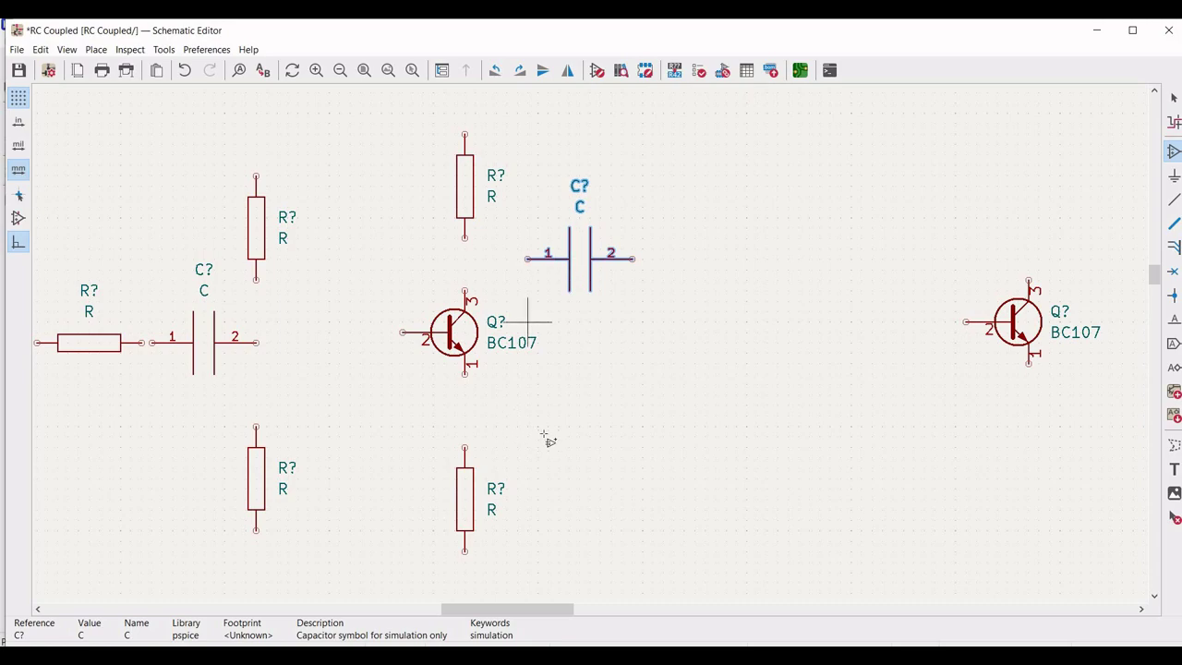
pyautogui.click(601, 487)
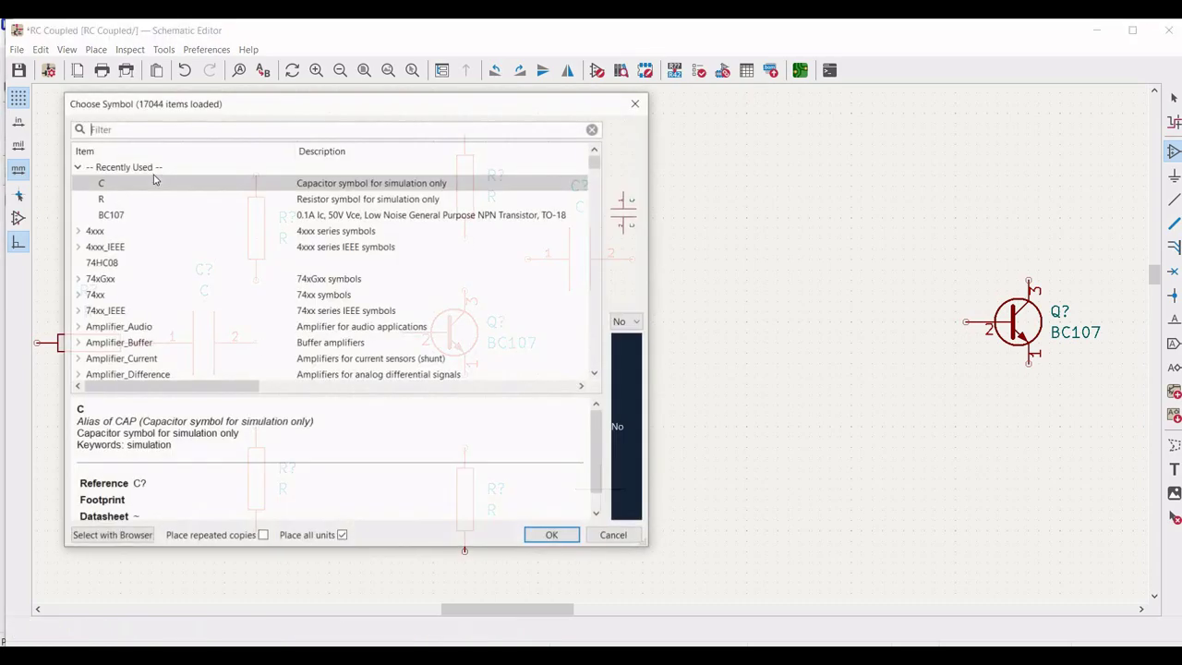
pyautogui.click(550, 537)
pyautogui.click(601, 498)
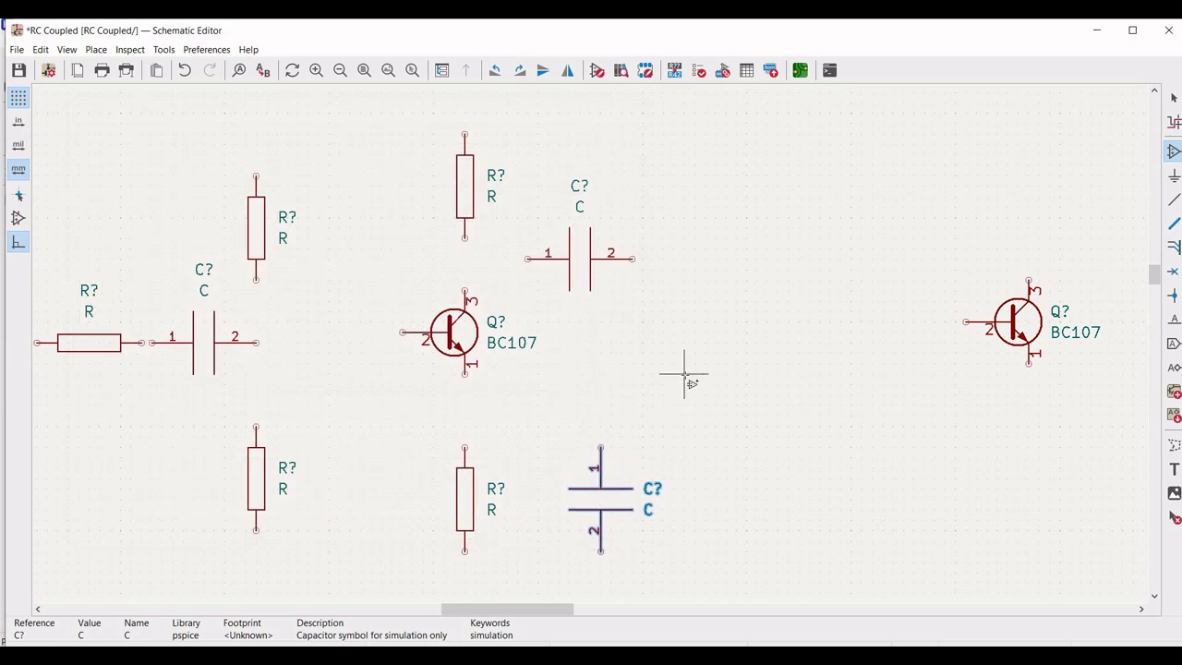
pyautogui.press('Escape')
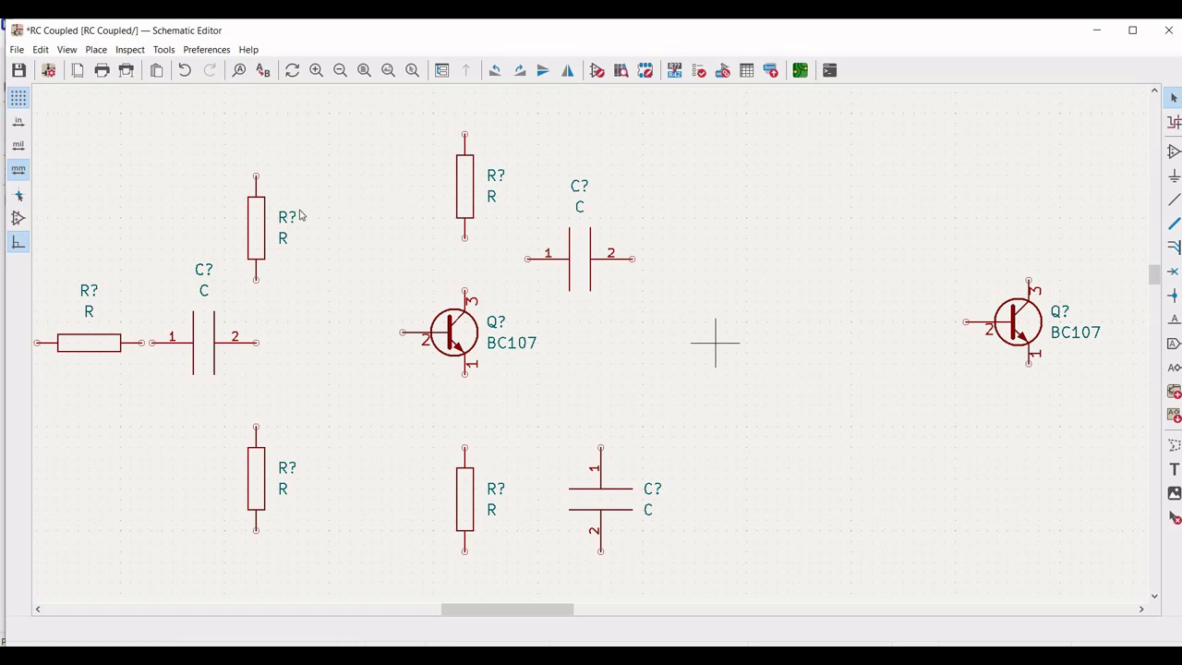
# - Annotate the upper-left resistor as R1 33k and the lower-left resistor as R2 4.7k
pyautogui.rightClick(255, 229)
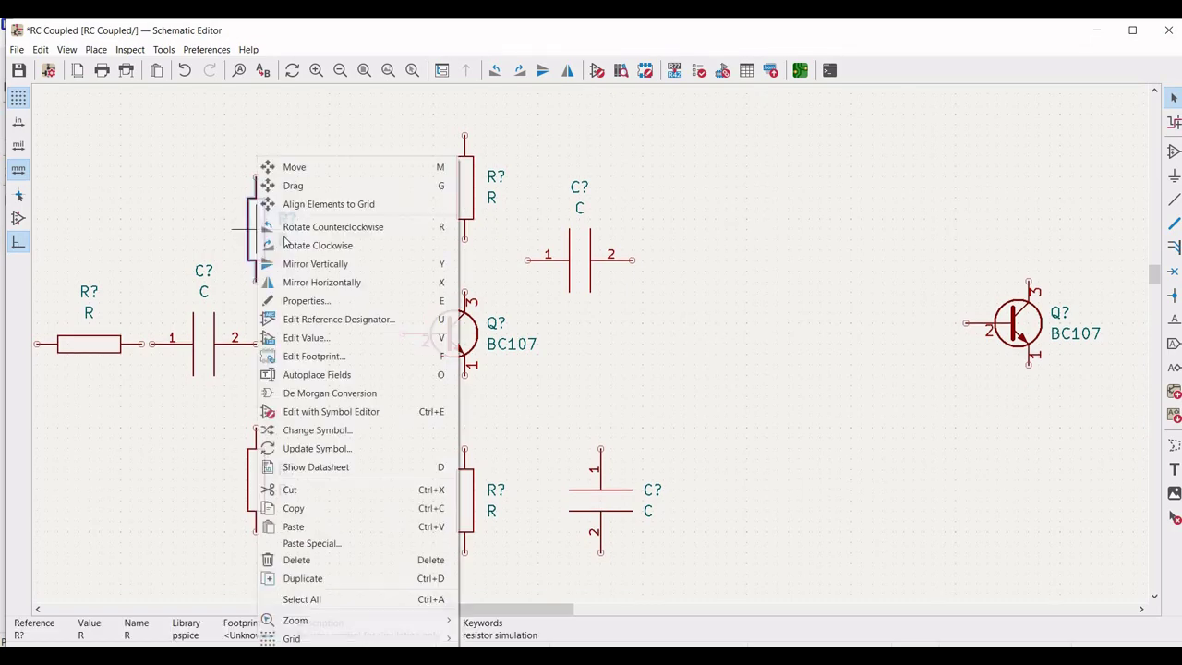
pyautogui.click(307, 303)
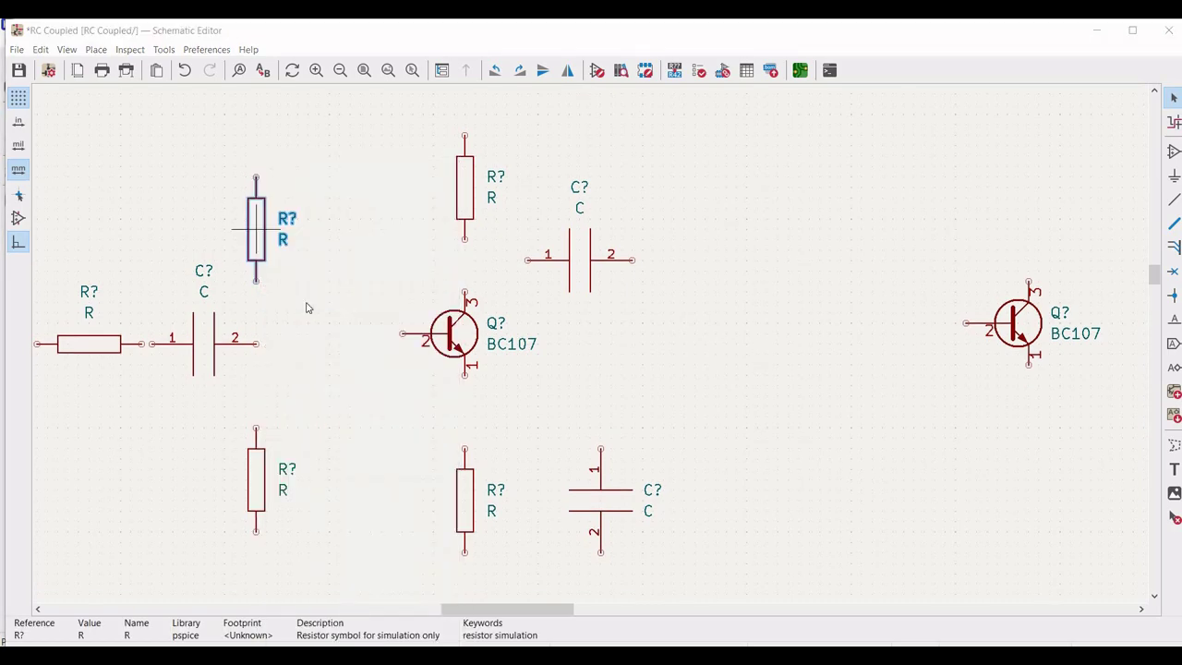
pyautogui.write('1')
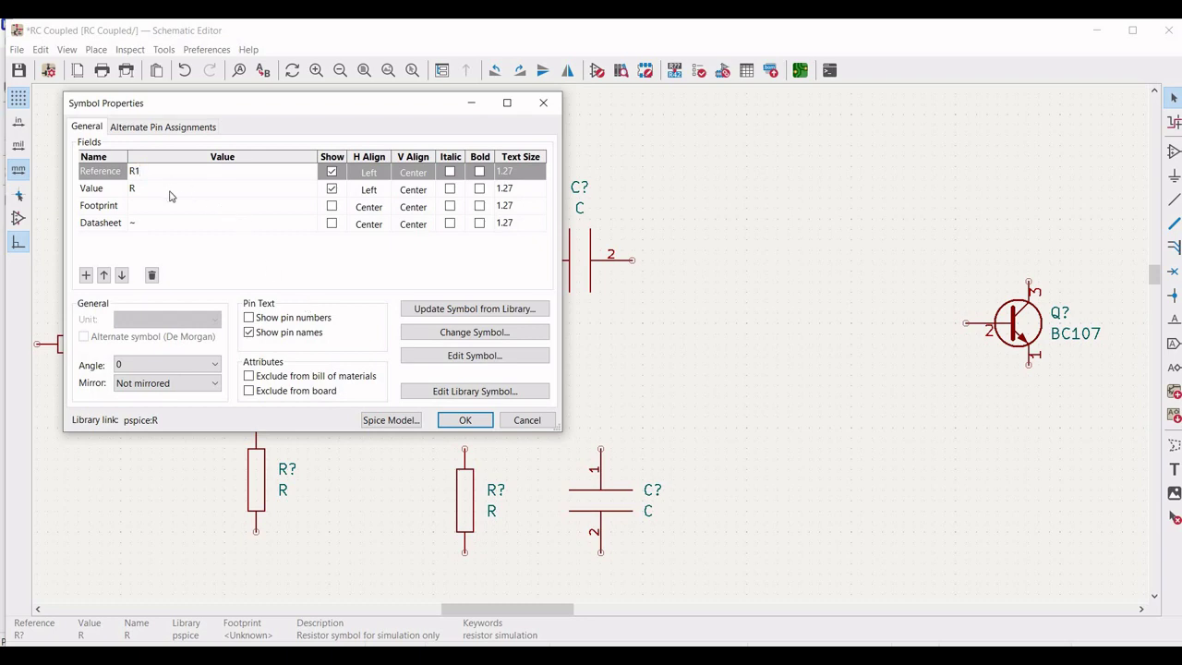
pyautogui.click(169, 195)
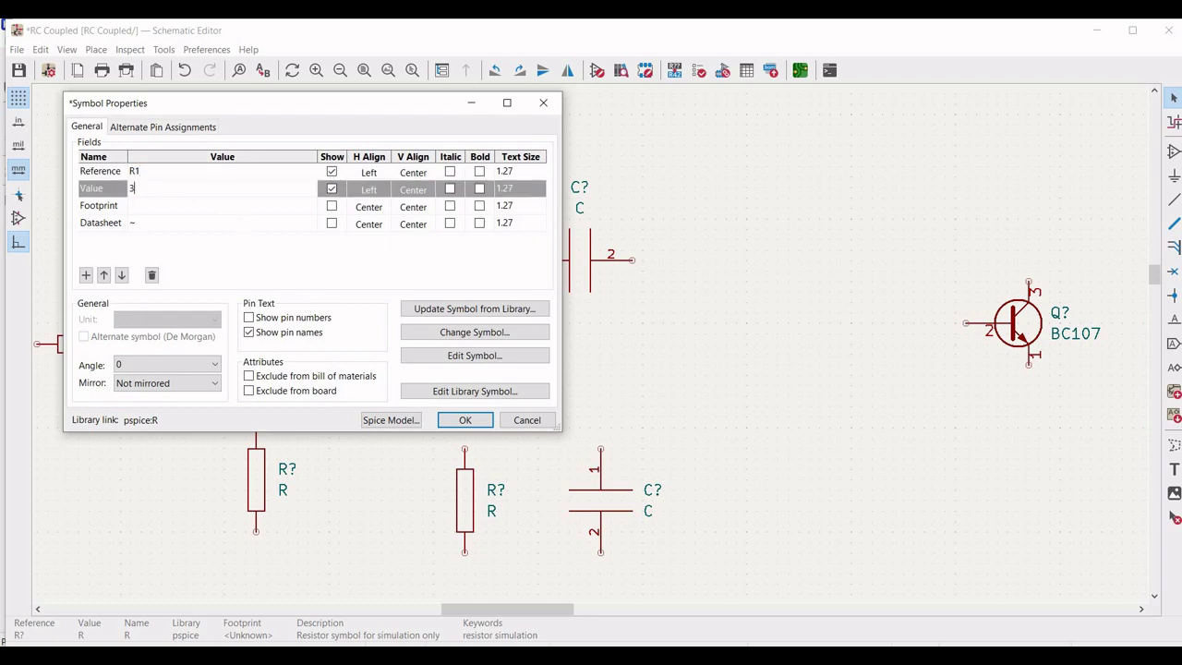
pyautogui.write('3k')
pyautogui.click(466, 420)
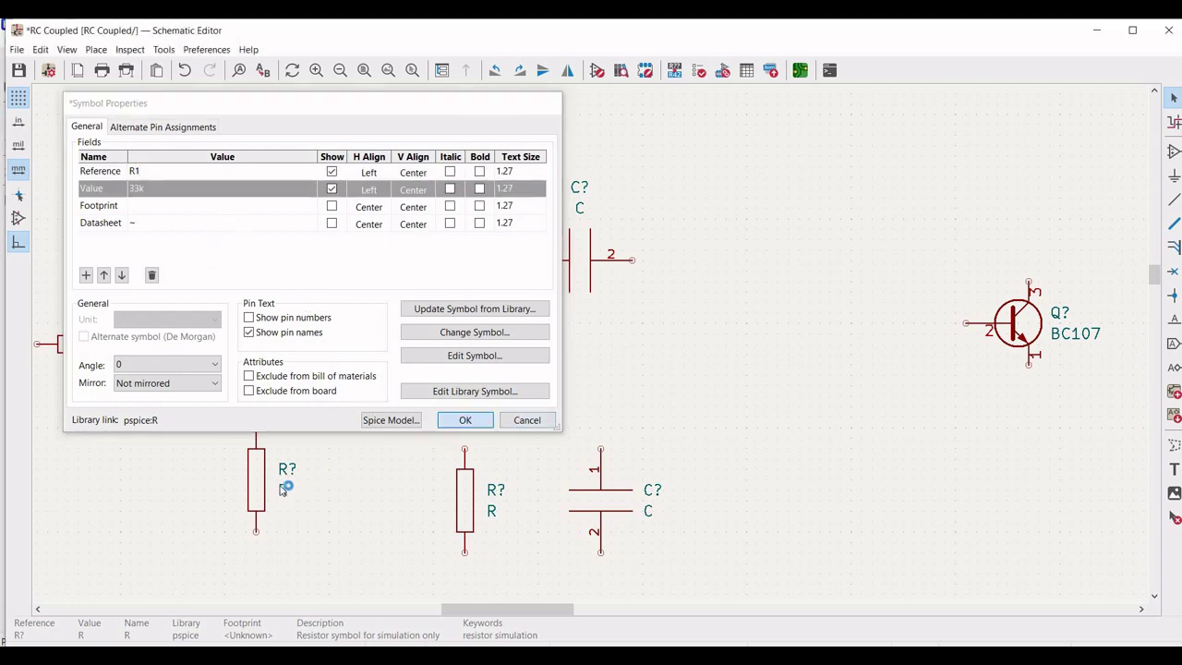
pyautogui.rightClick(249, 479)
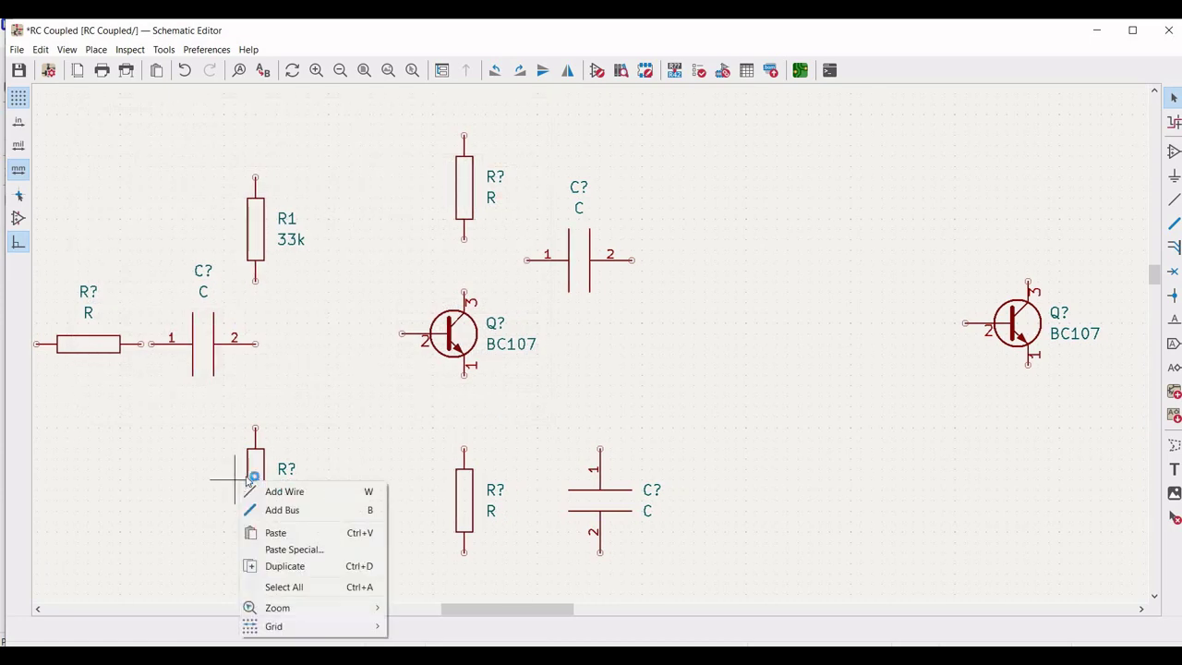
pyautogui.click(267, 457)
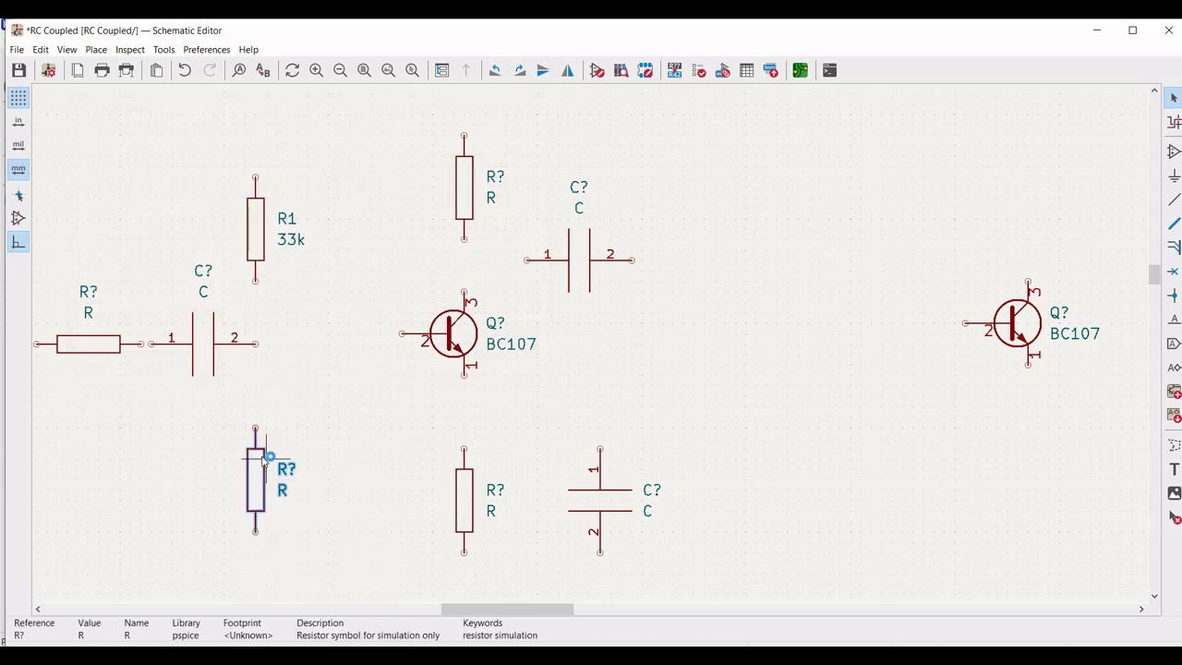
pyautogui.rightClick(267, 457)
pyautogui.click(305, 301)
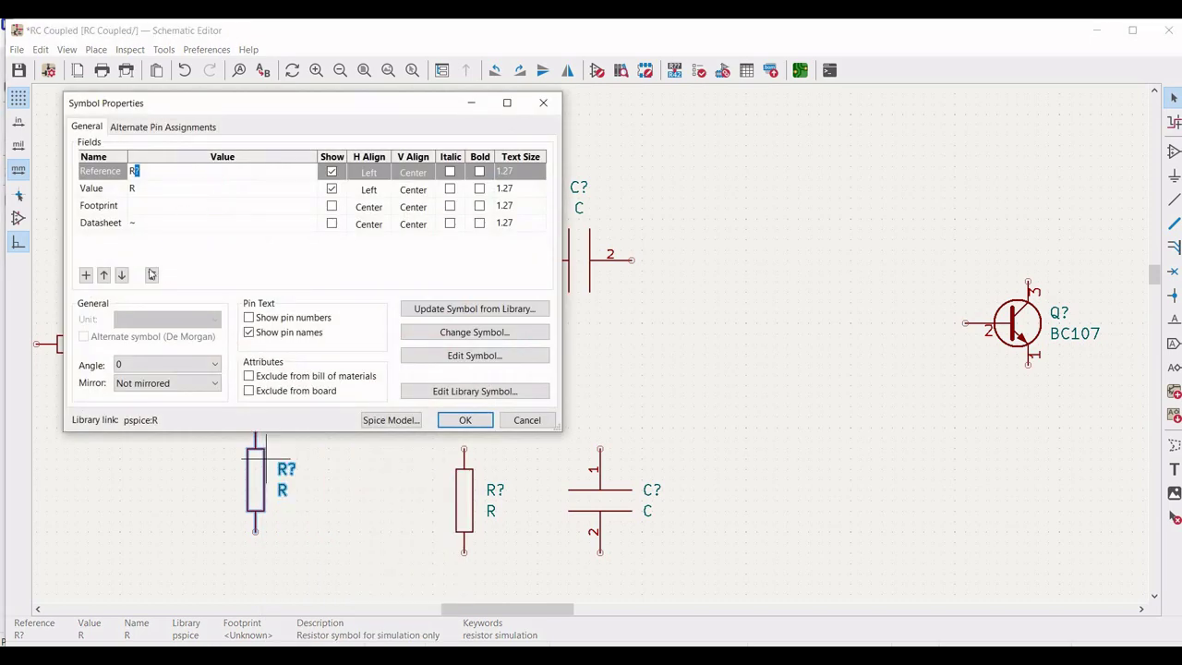
pyautogui.write('2')
pyautogui.click(154, 192)
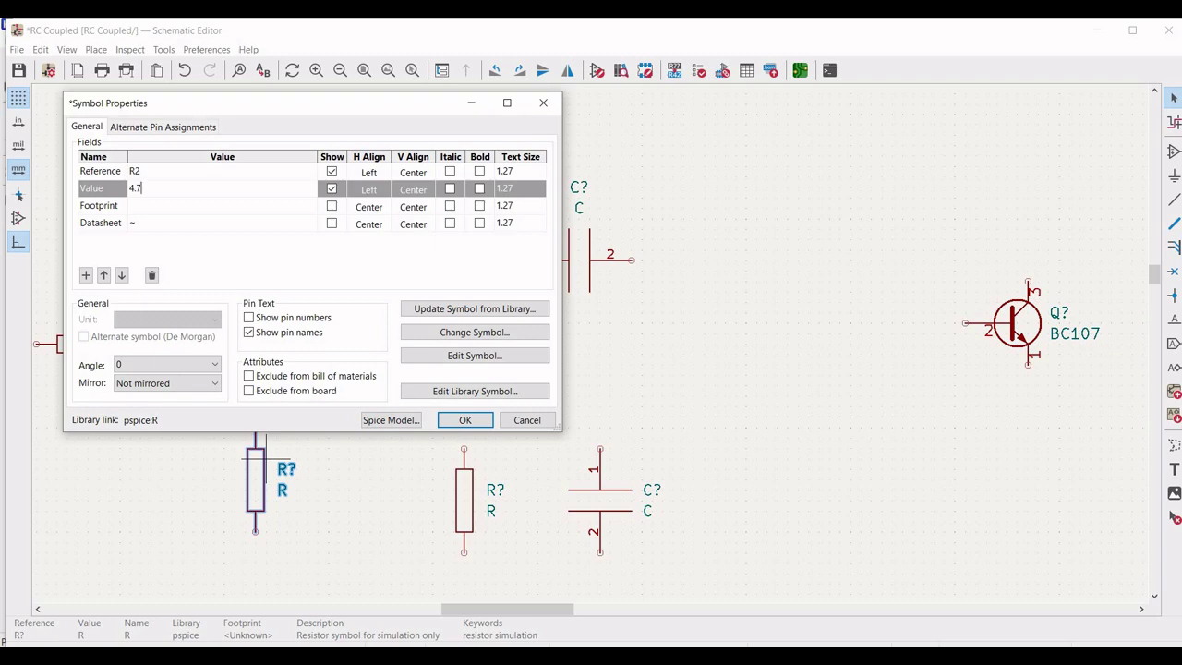
pyautogui.click(469, 420)
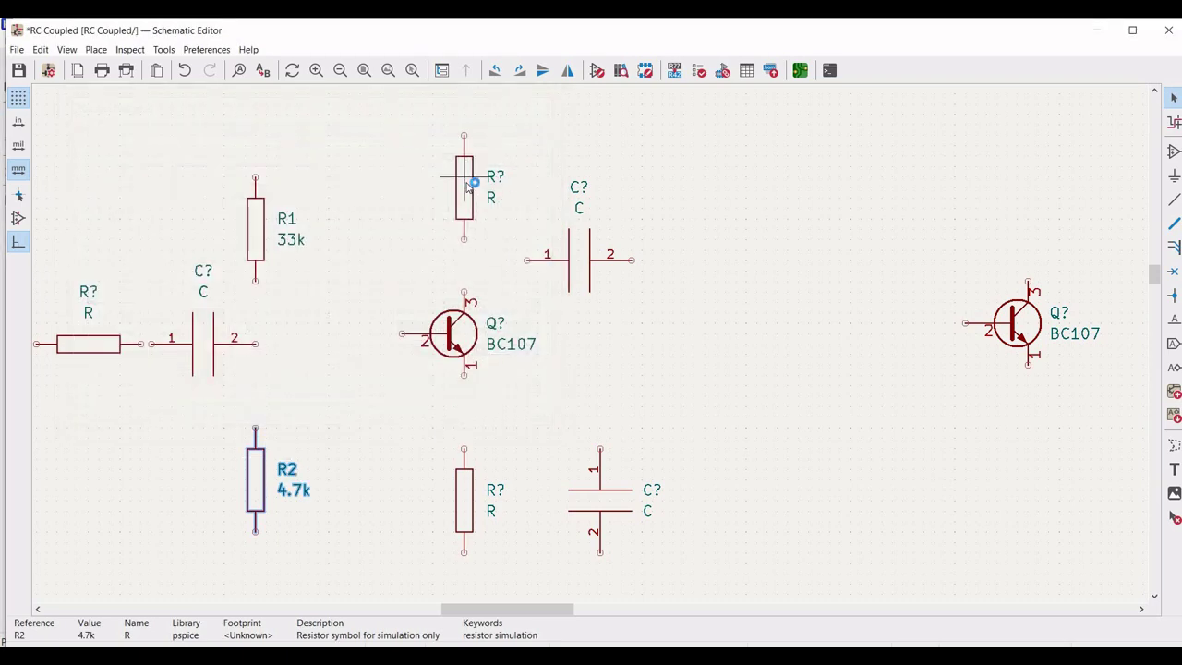
# - Annotate the top-middle resistor as R3 3.3k and the lower-middle resistor as R4 470
pyautogui.rightClick(467, 183)
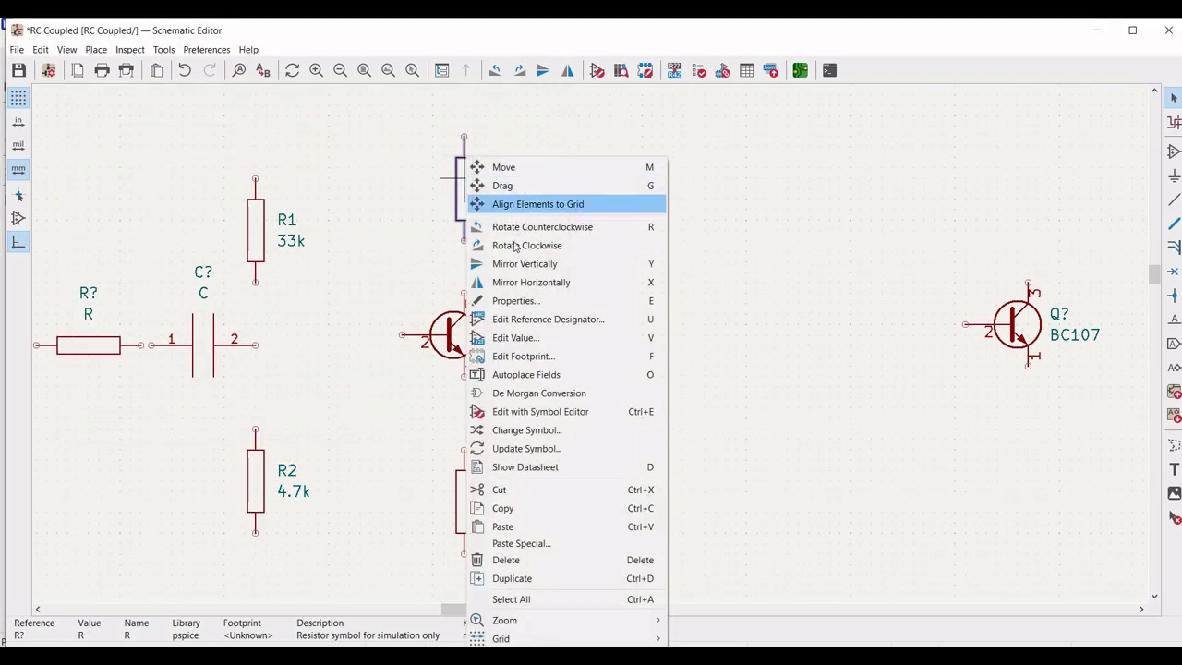
pyautogui.click(510, 300)
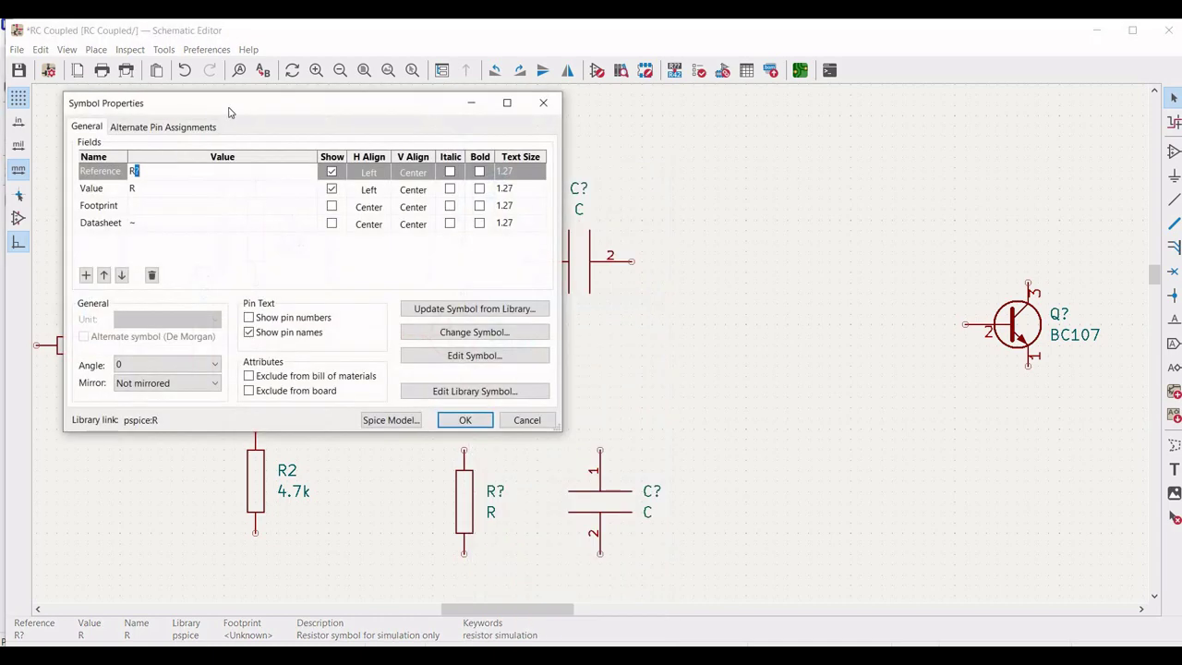
pyautogui.write('3')
pyautogui.click(145, 189)
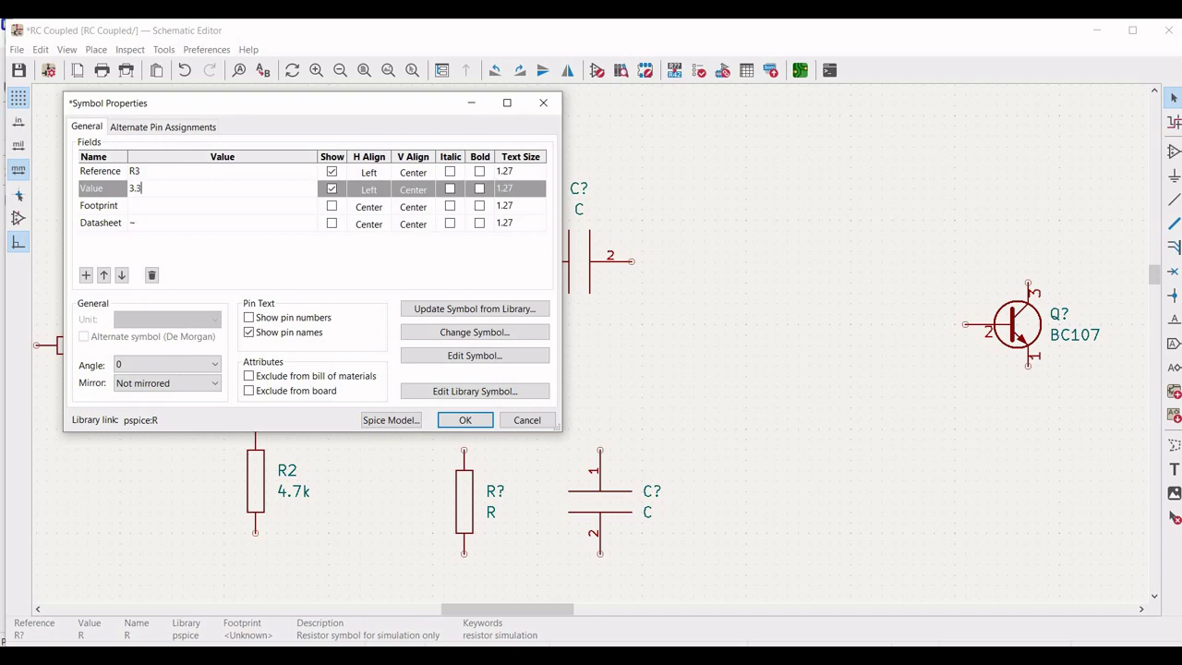
pyautogui.click(464, 420)
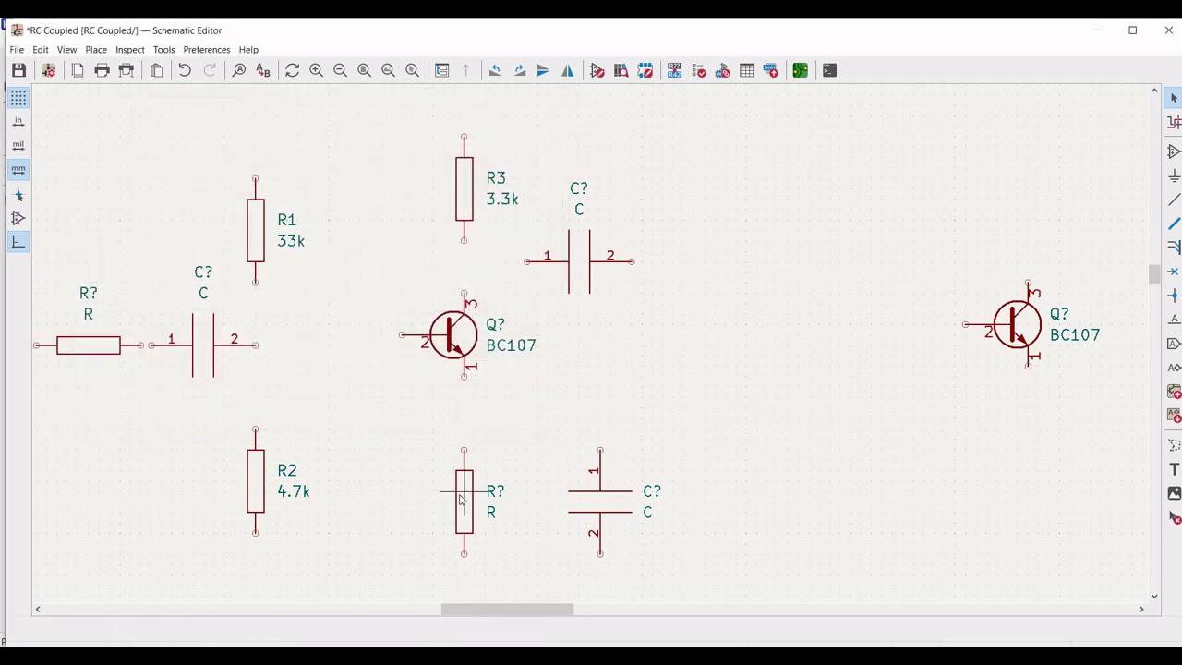
pyautogui.rightClick(462, 500)
pyautogui.click(508, 301)
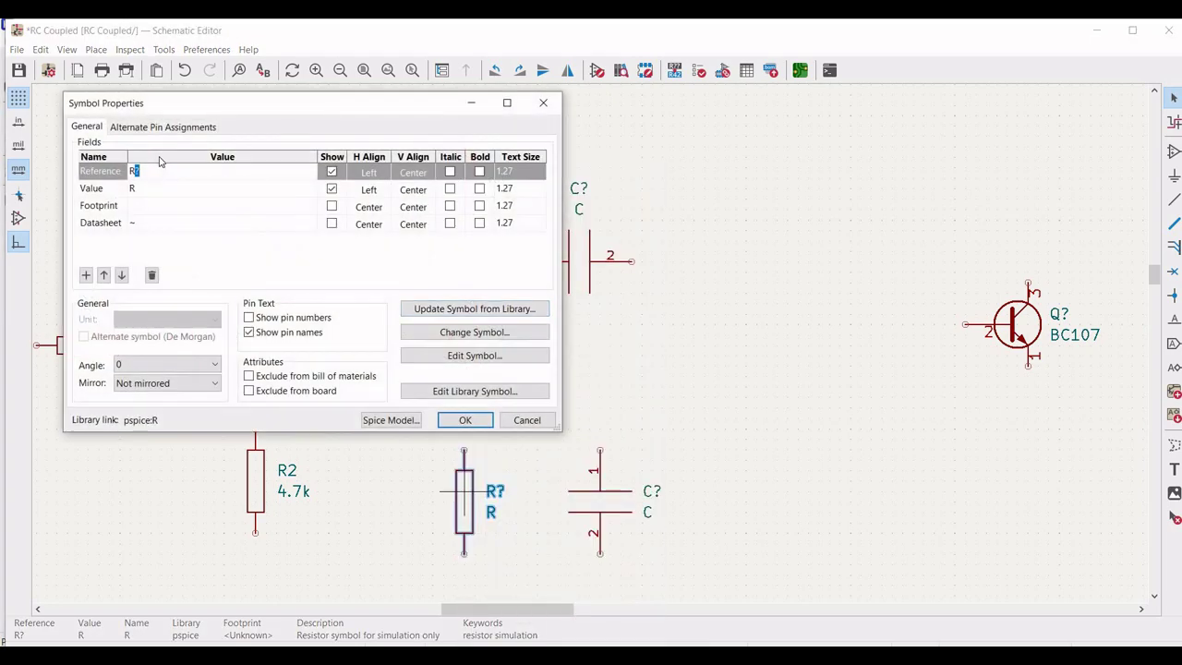
pyautogui.write('4')
pyautogui.click(143, 190)
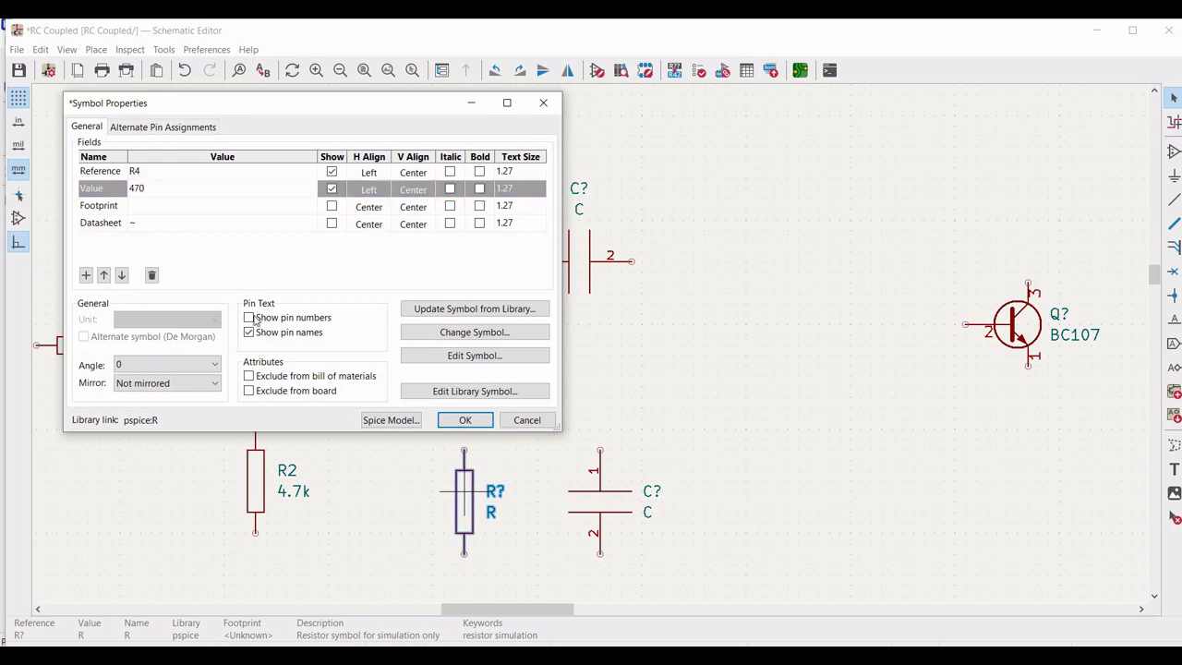
pyautogui.click(465, 420)
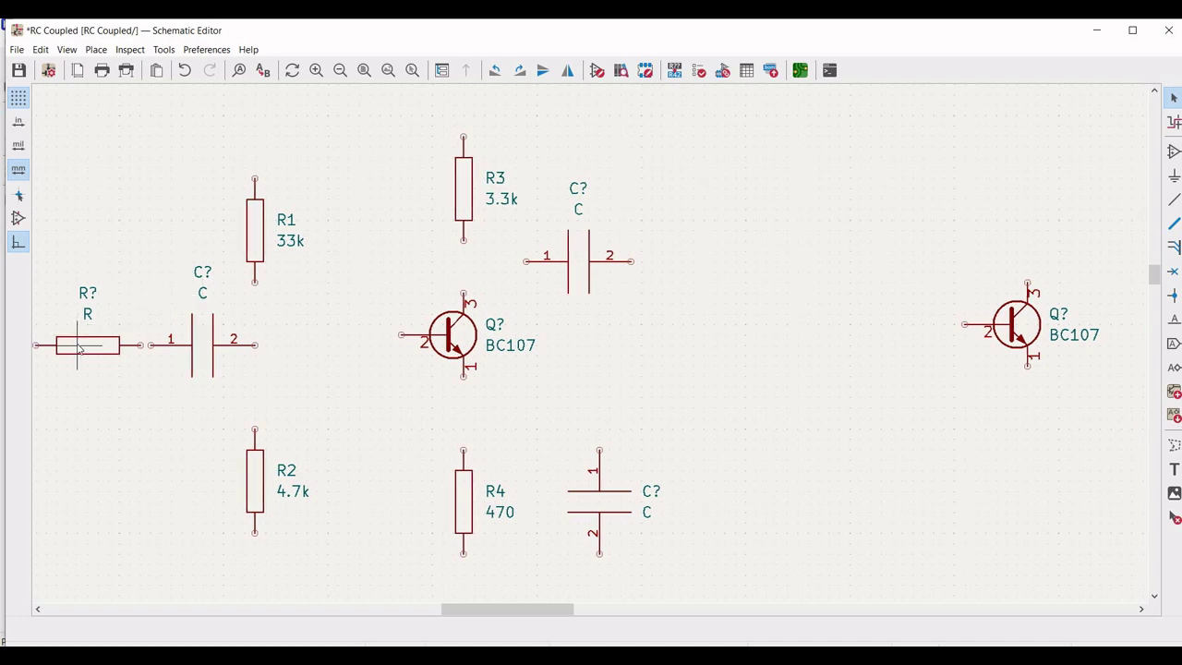
# - Annotate the horizontal left-side R? resistor as R5 with value 3.3k
pyautogui.rightClick(80, 348)
pyautogui.click(194, 300)
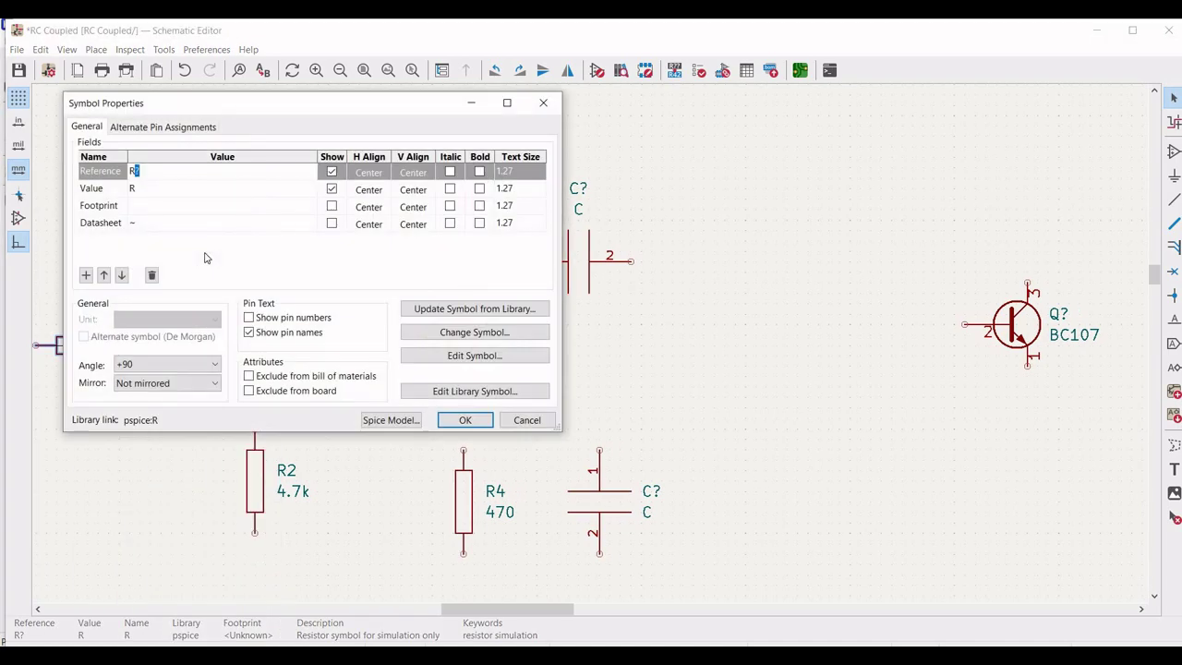
pyautogui.write('5')
pyautogui.click(152, 198)
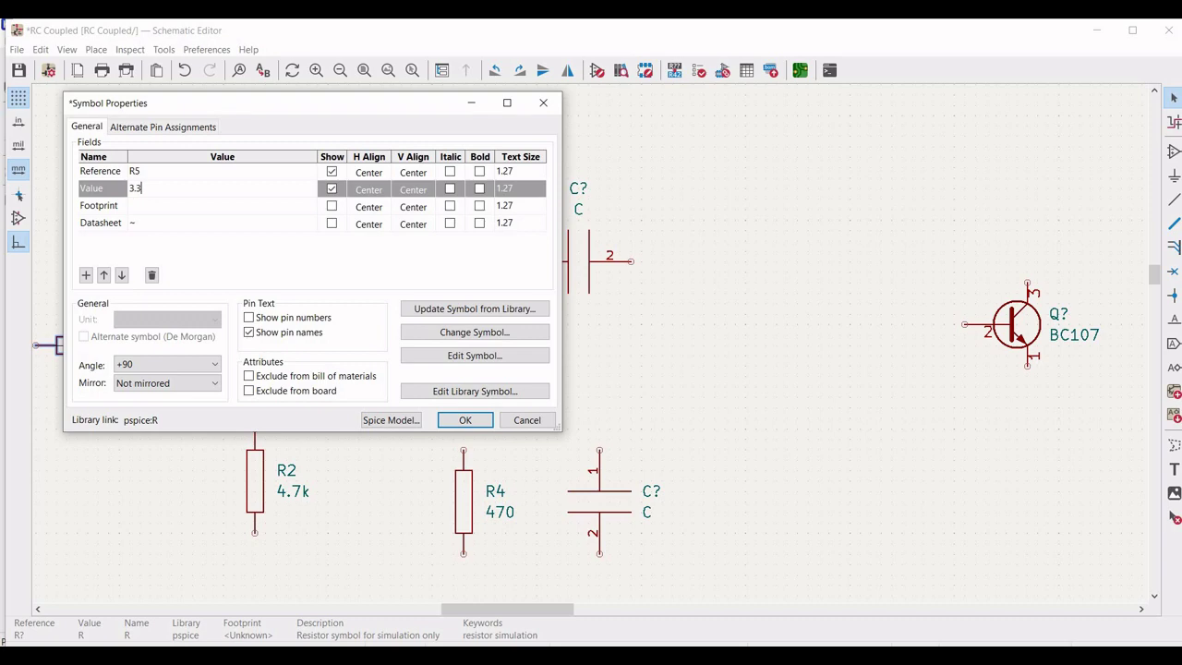
pyautogui.write('3.3k')
pyautogui.click(465, 420)
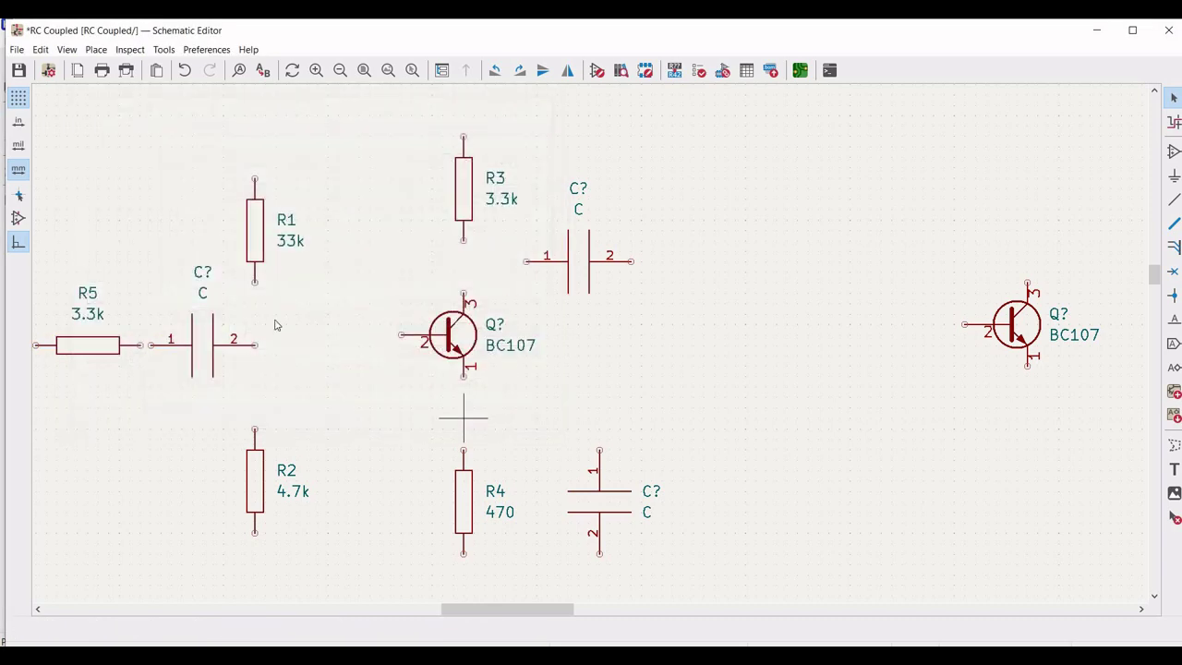
# - Set the capacitor beside R5 to reference C1, value 10u
pyautogui.click(207, 351)
pyautogui.rightClick(207, 351)
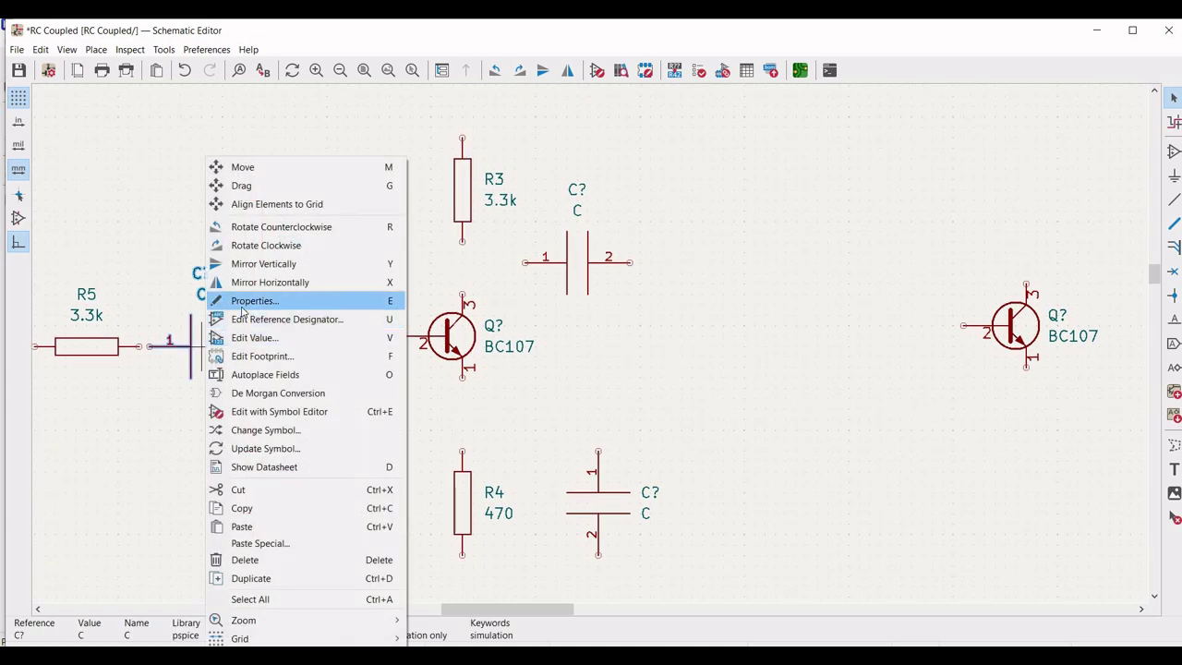
pyautogui.click(247, 300)
pyautogui.write('1')
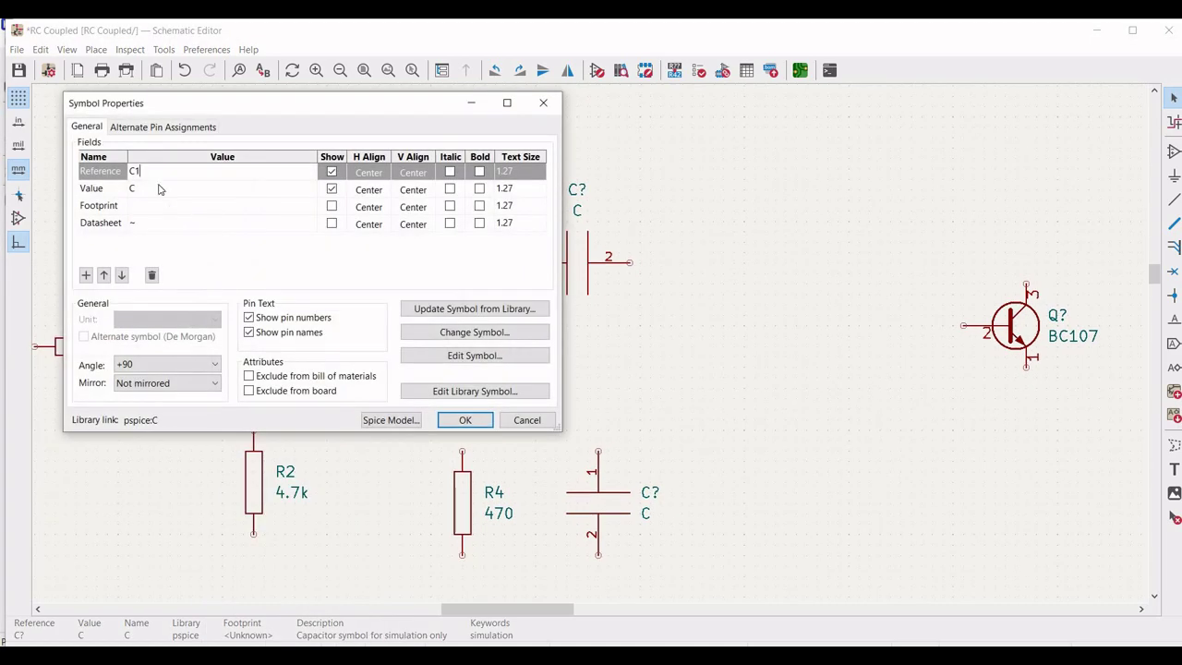
pyautogui.click(159, 189)
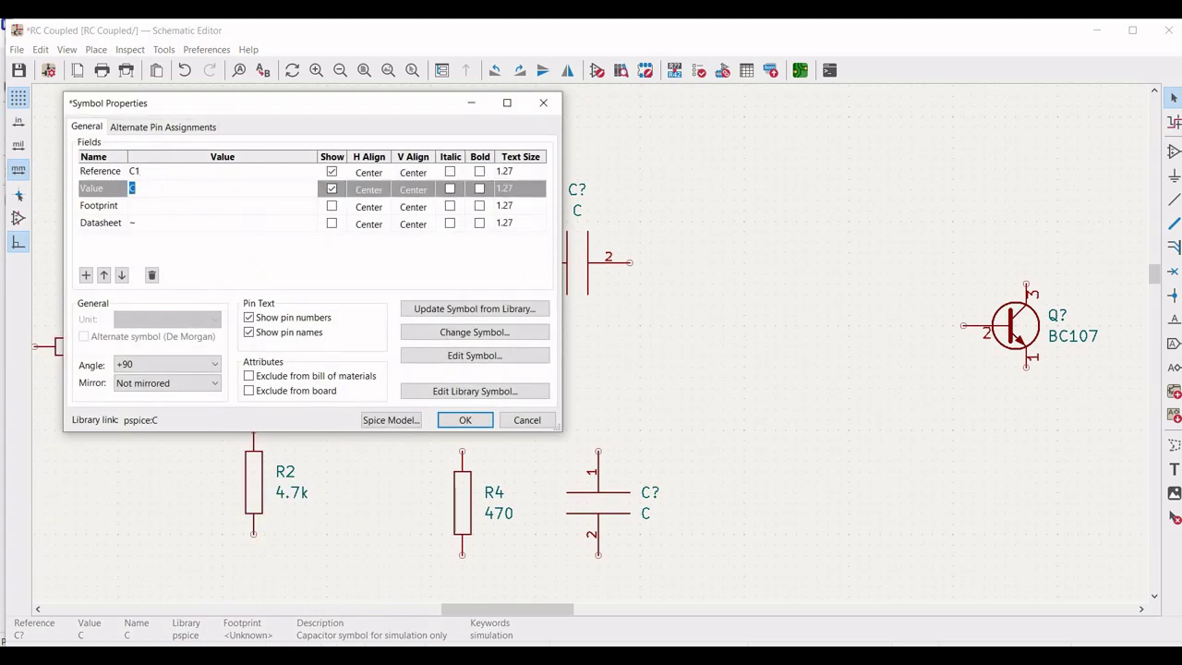
pyautogui.write('10u')
pyautogui.click(455, 420)
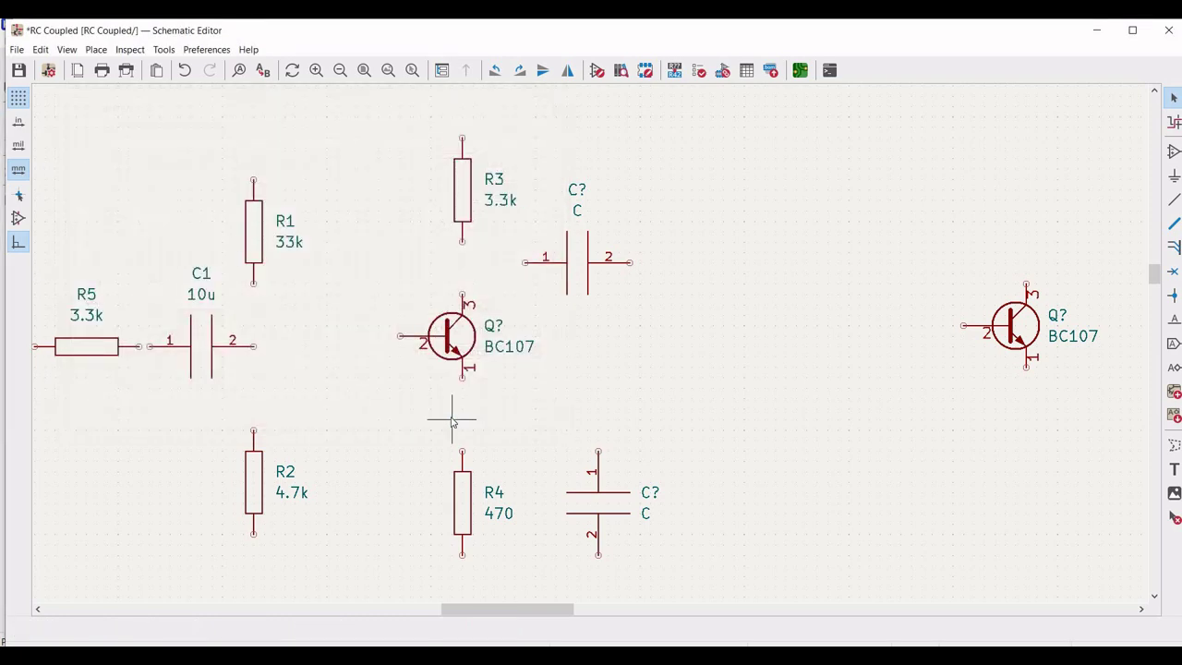
# - Set the upper capacitor to reference C2, value 10u
pyautogui.rightClick(591, 262)
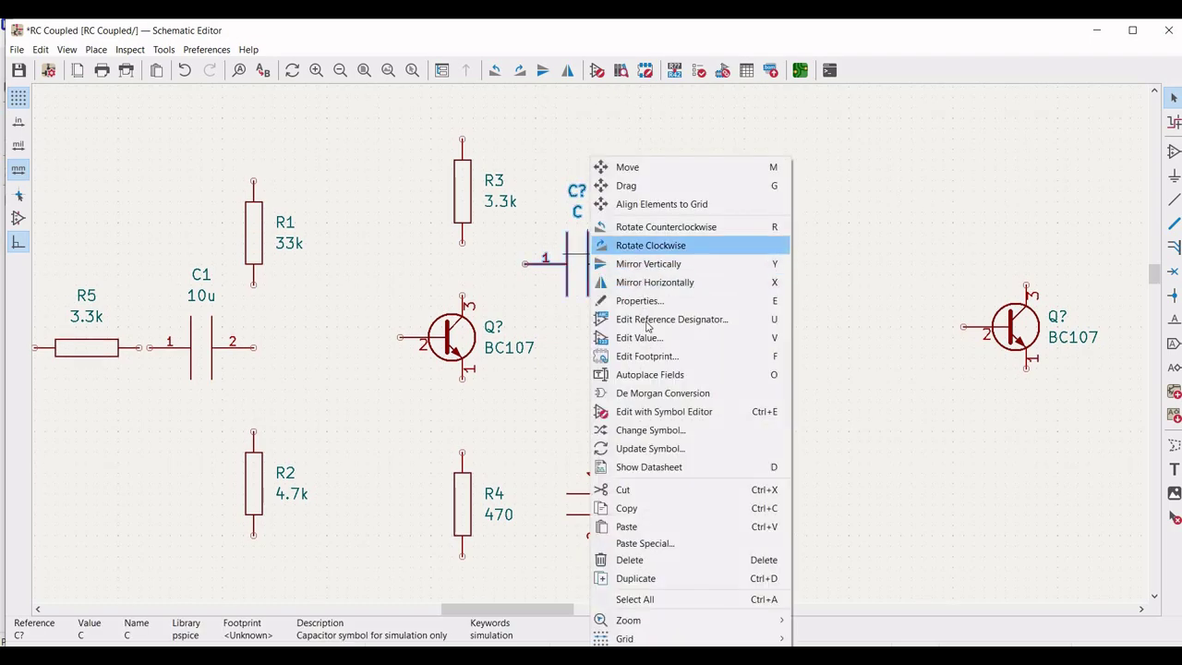
pyautogui.click(647, 303)
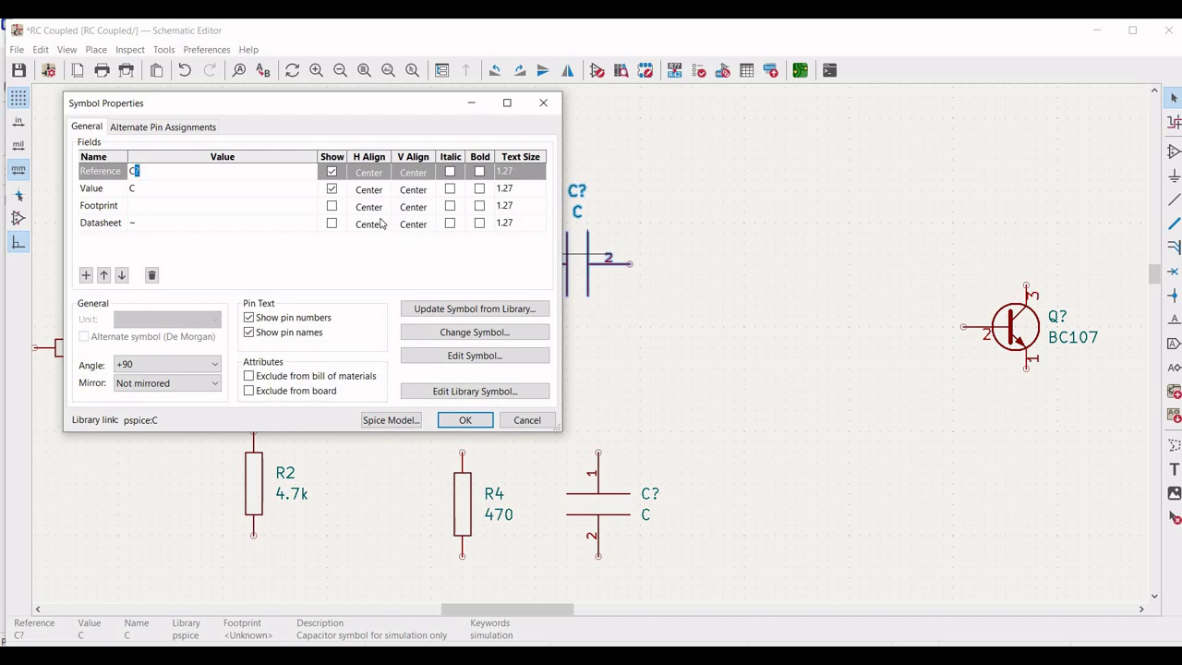
pyautogui.write('2')
pyautogui.click(185, 194)
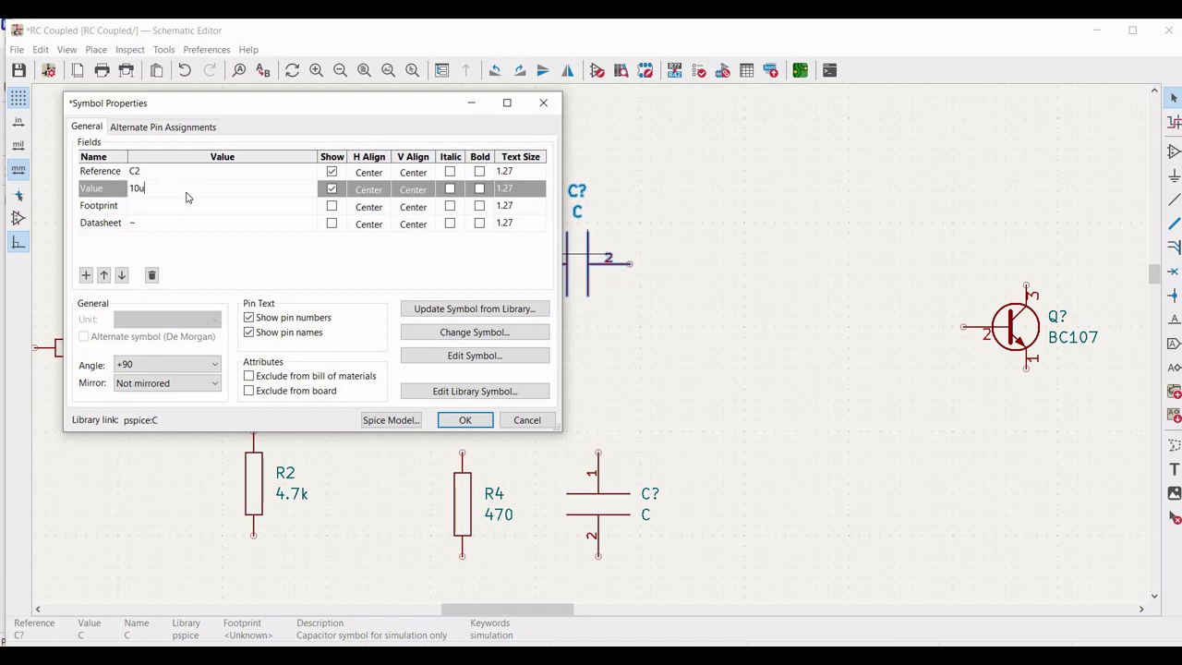
pyautogui.write('10u')
pyautogui.click(469, 420)
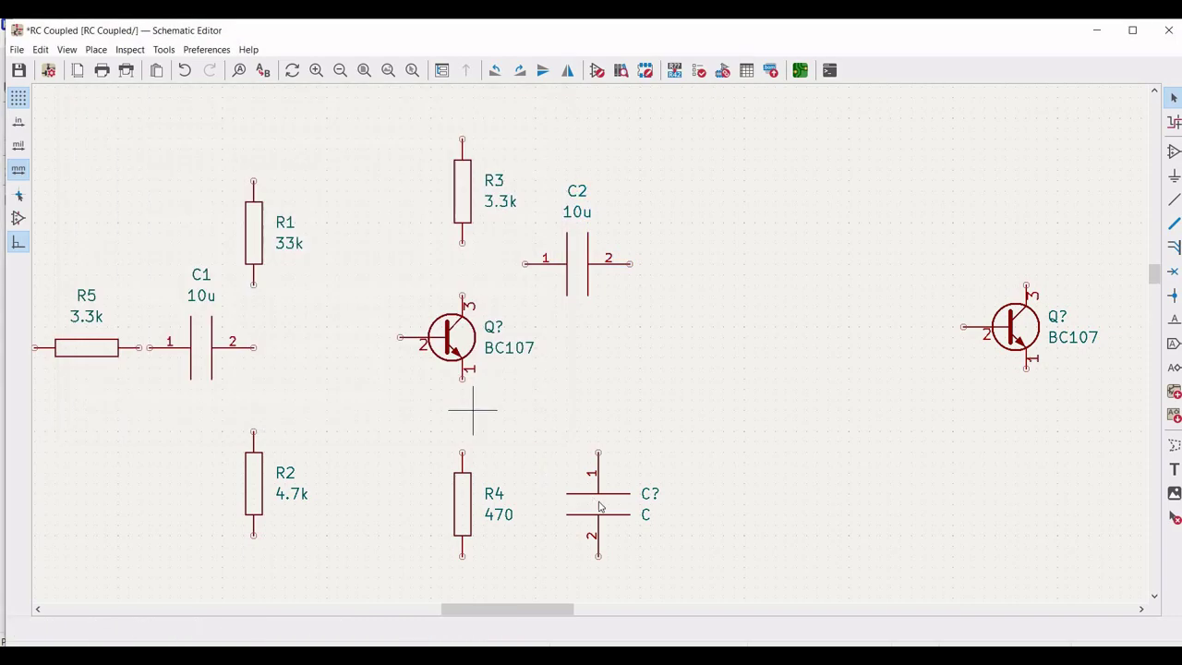
# - Set the lower capacitor to reference C3, value 100u
pyautogui.rightClick(598, 506)
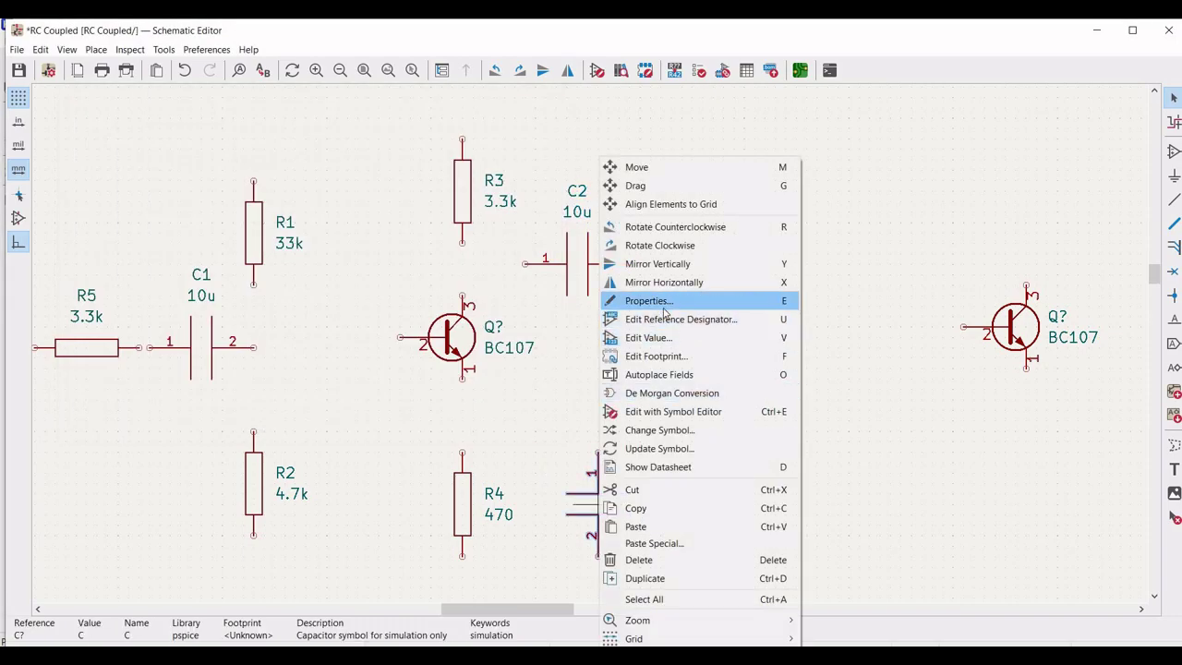
pyautogui.click(664, 303)
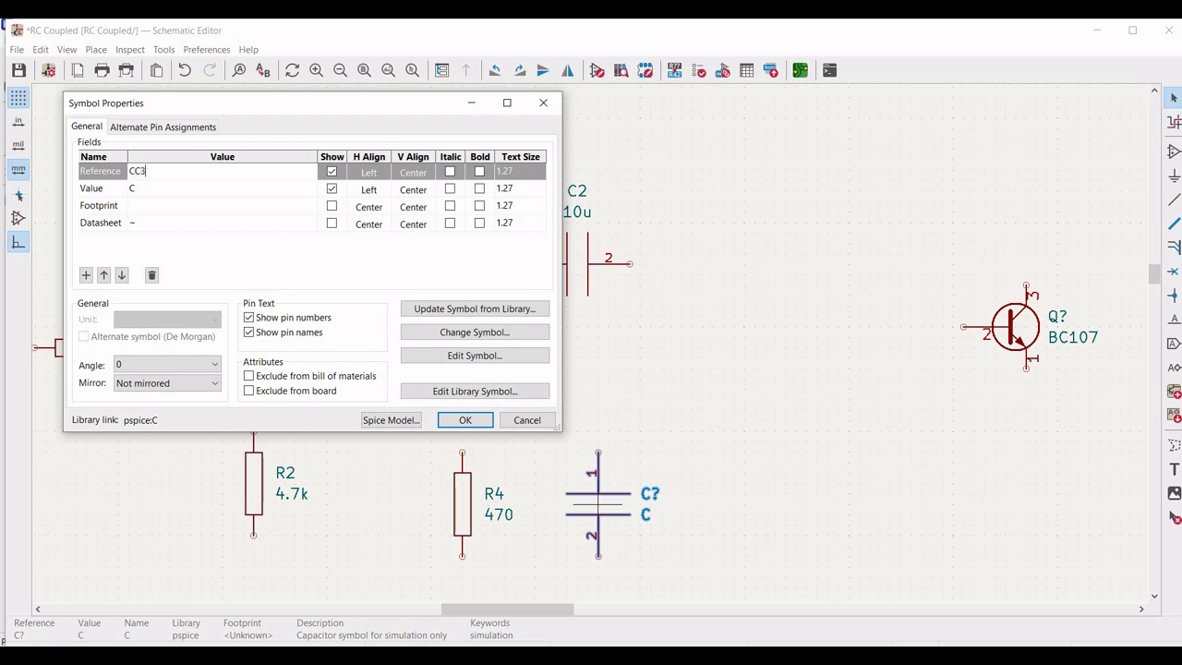
pyautogui.write('3')
pyautogui.click(198, 188)
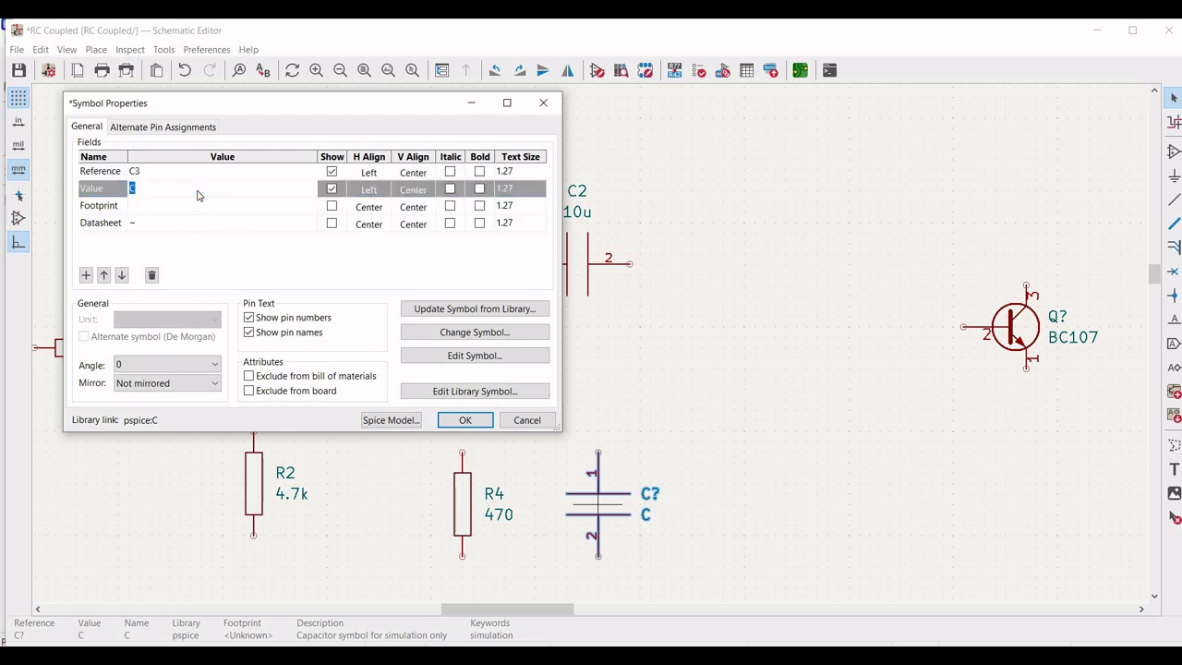
pyautogui.write('100u')
pyautogui.click(466, 420)
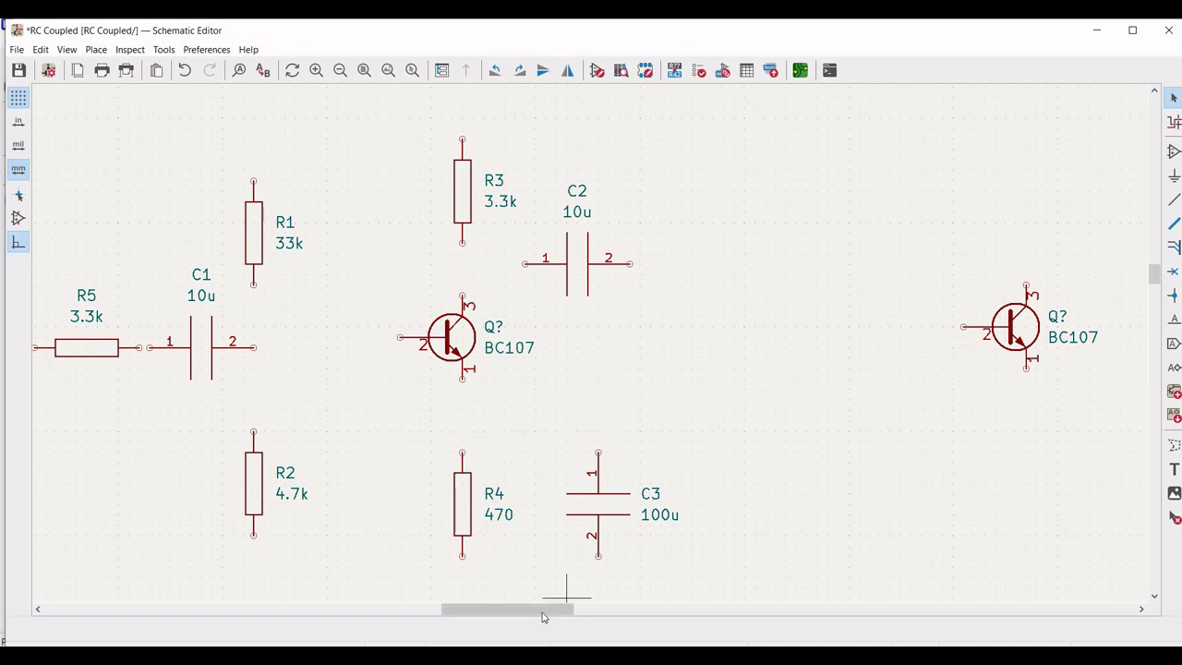
# - Wire R5 to C1, C1 to the R1–R2 node, and R1's top across to R3's top
pyautogui.moveTo(543, 616); pyautogui.dragTo(540, 615)
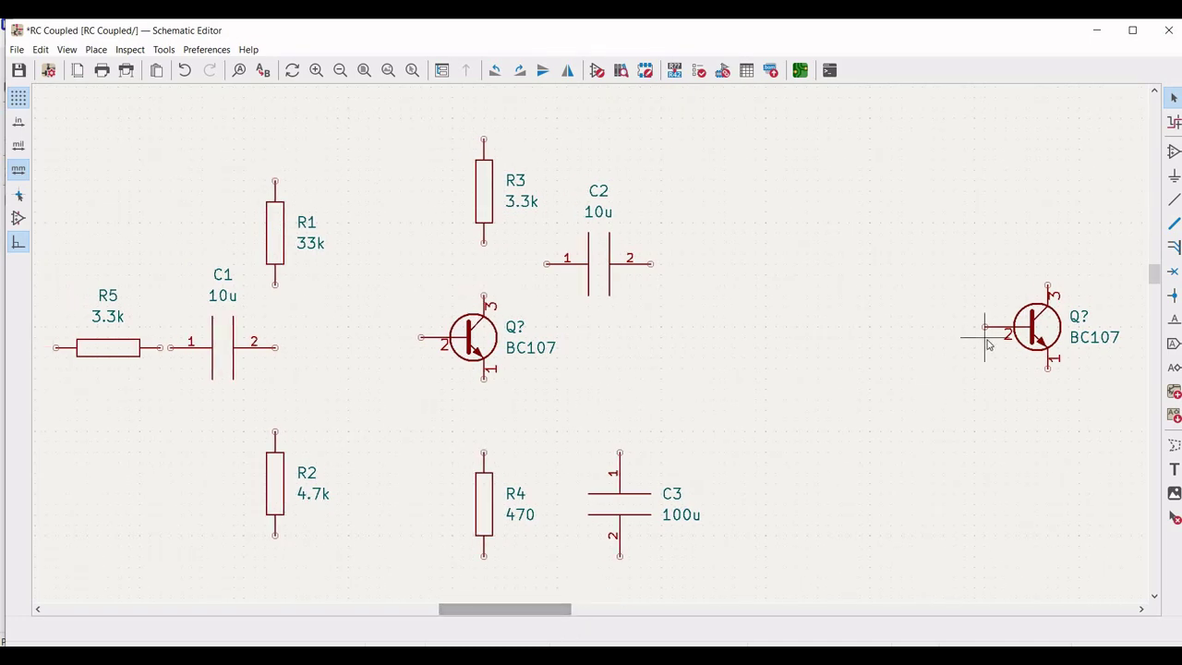
pyautogui.click(1174, 199)
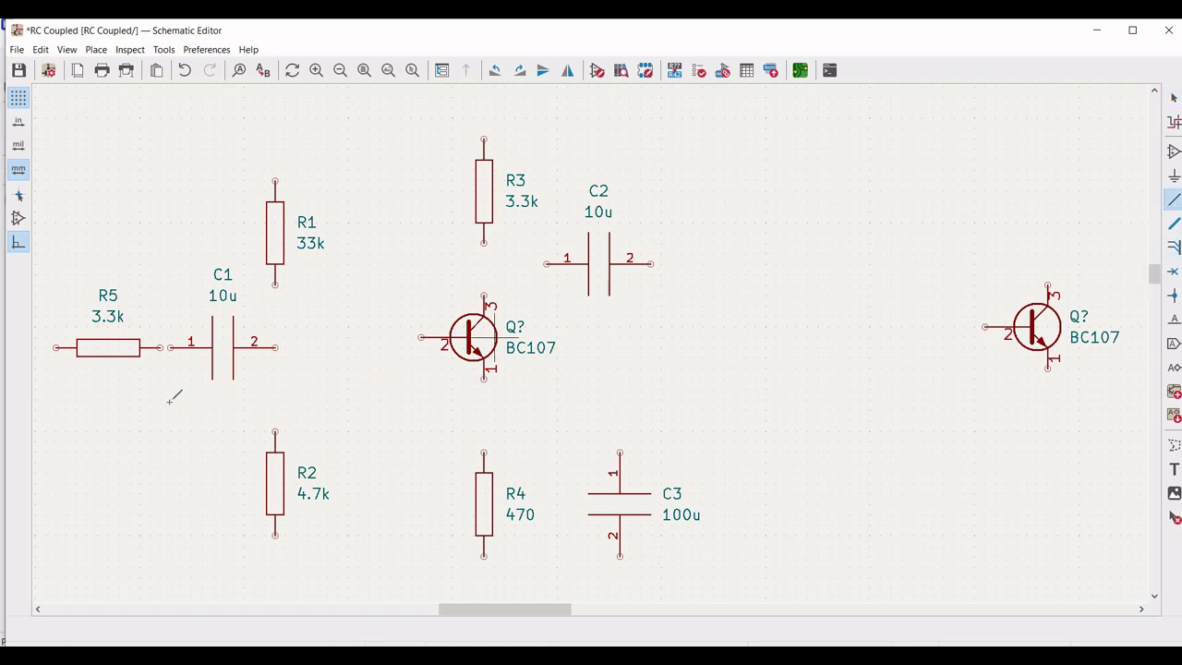
pyautogui.click(161, 347)
pyautogui.click(169, 347)
pyautogui.click(276, 285)
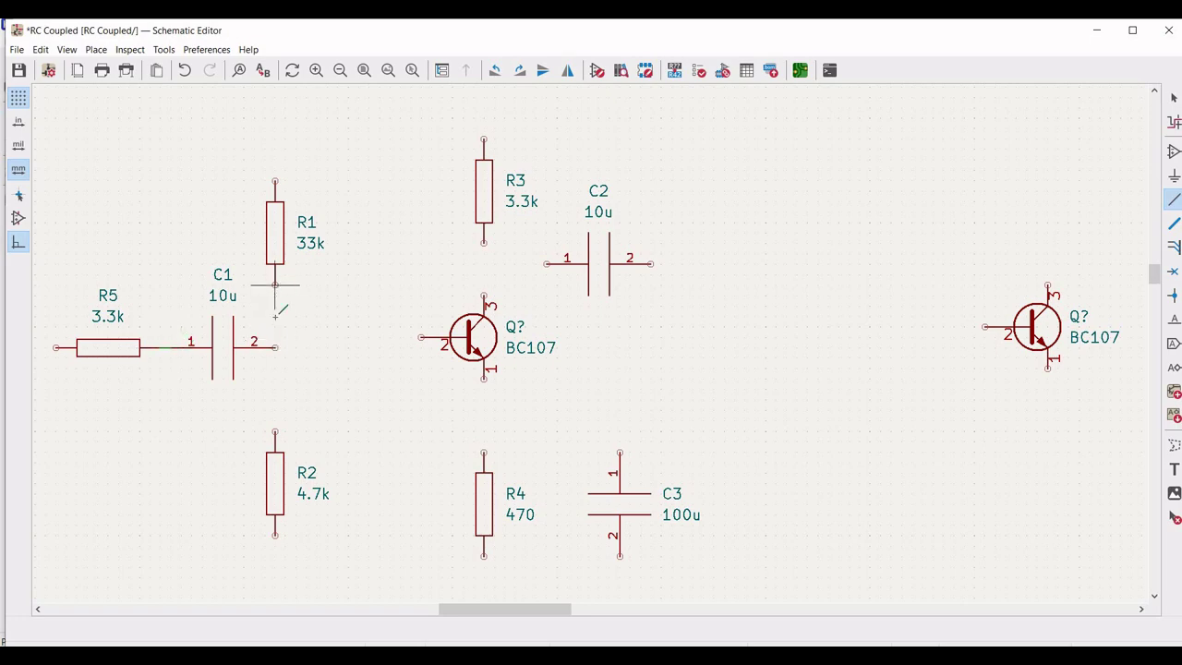
pyautogui.click(275, 347)
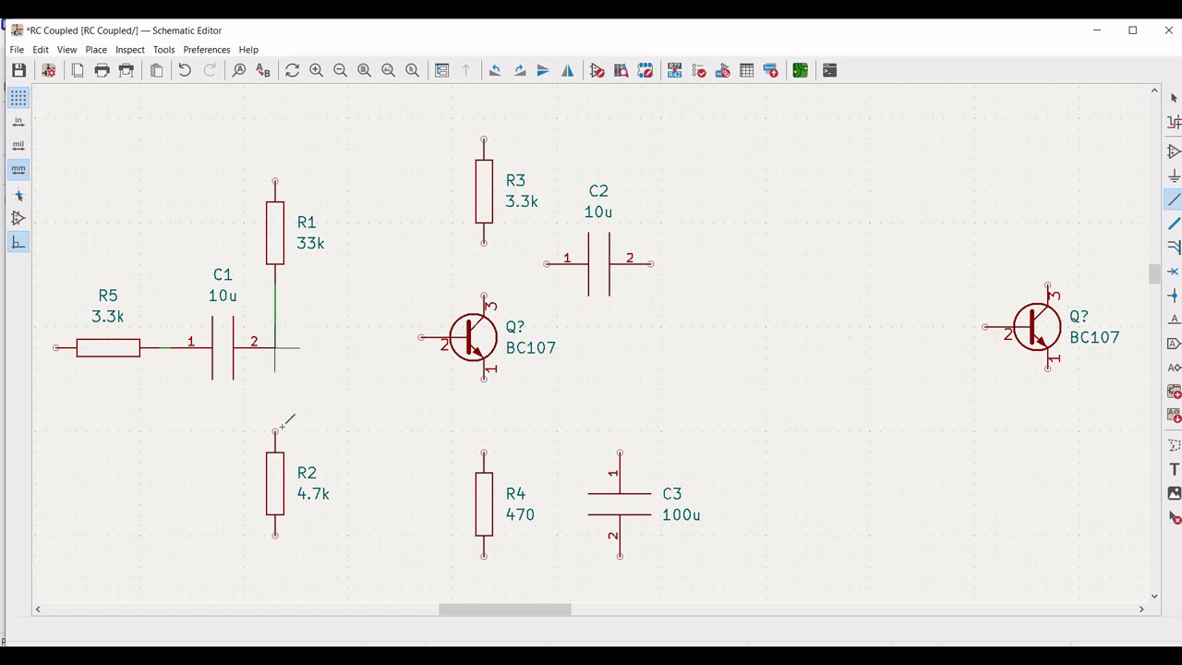
pyautogui.click(275, 430)
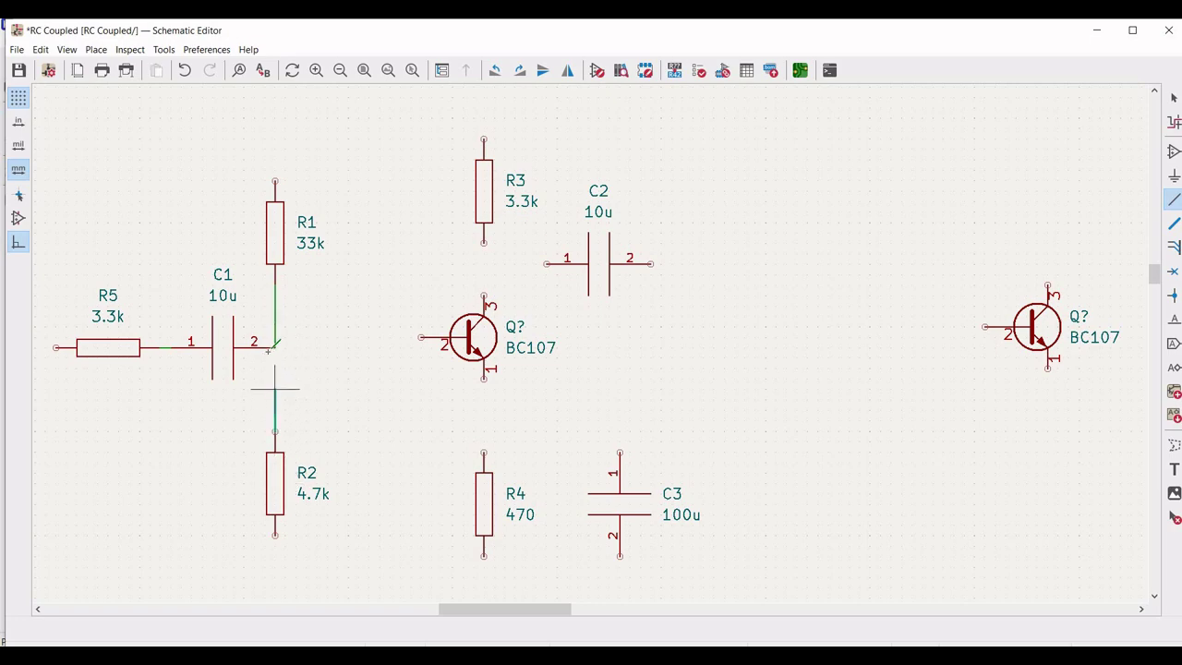
pyautogui.click(275, 347)
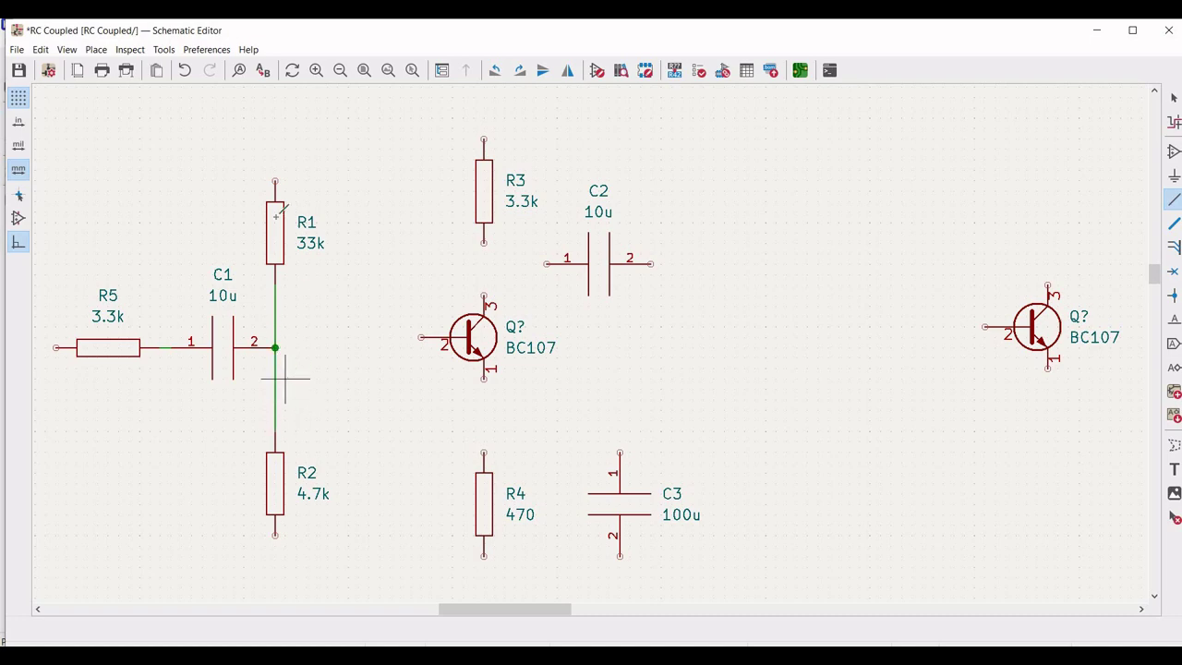
pyautogui.click(275, 181)
pyautogui.click(483, 139)
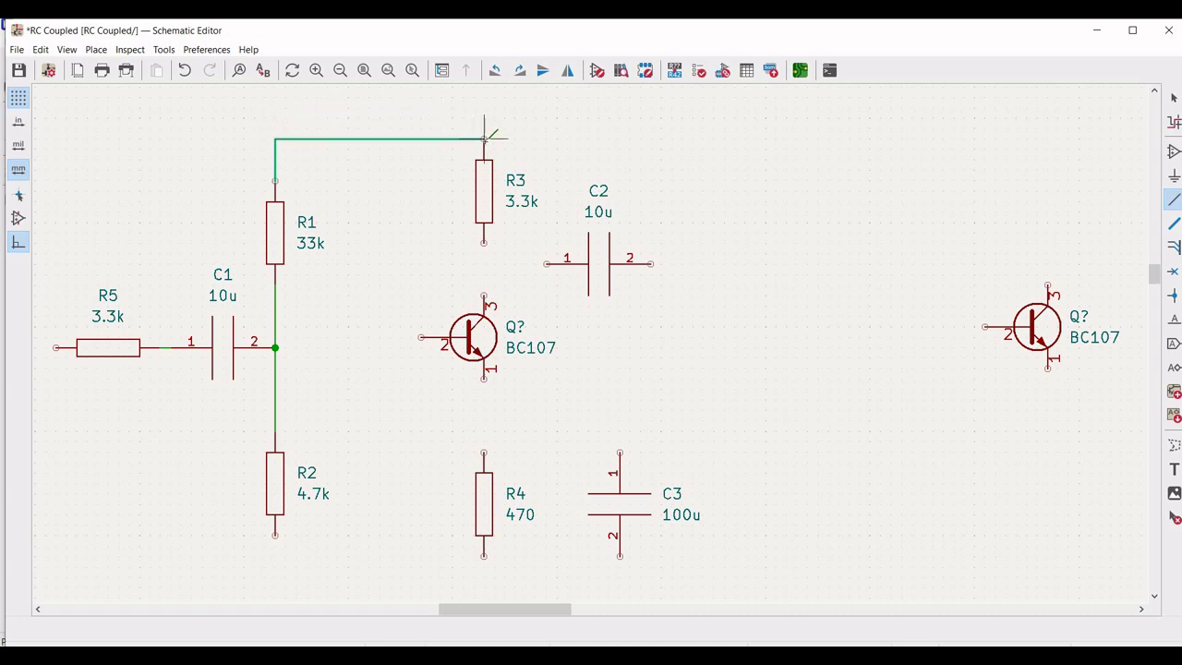
pyautogui.click(484, 138)
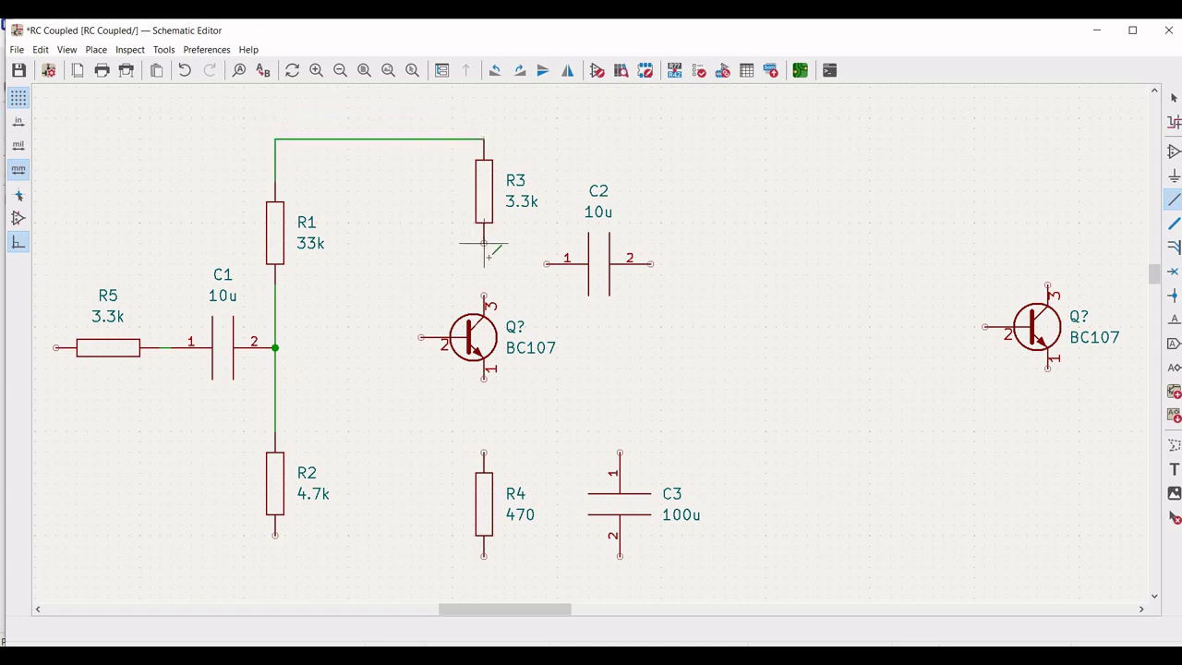
# - Wire R3 to the collector, the emitter to R4, R2's bottom to R4's bottom, and C3 across R4
pyautogui.click(484, 243)
pyautogui.click(484, 295)
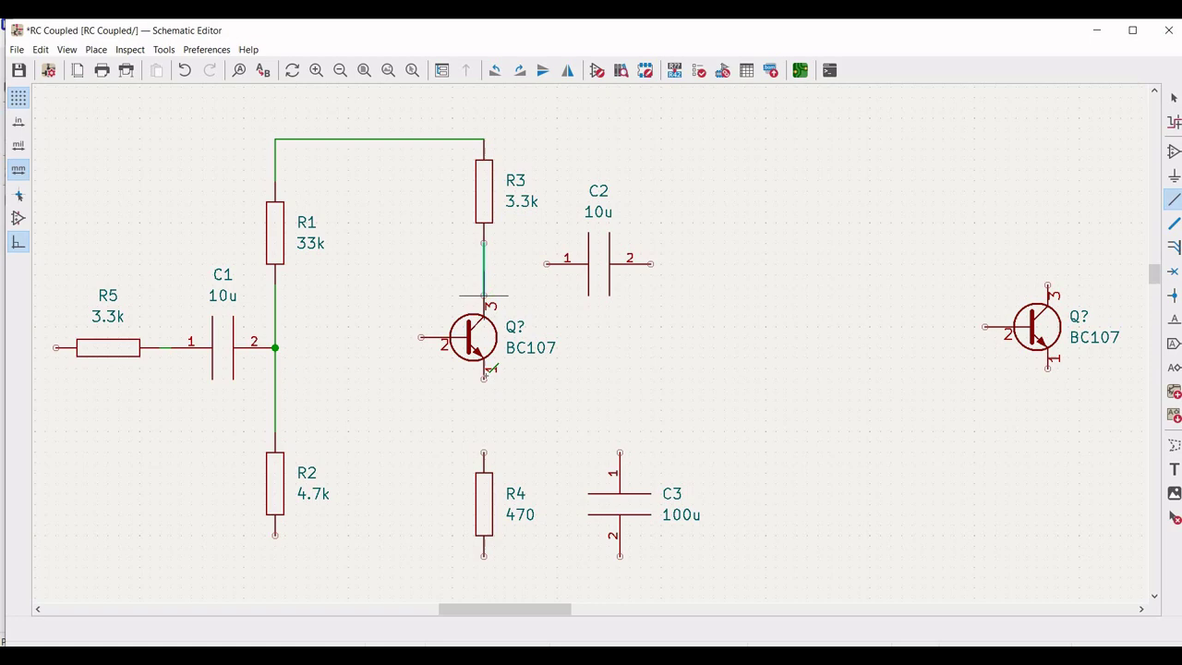
pyautogui.click(483, 378)
pyautogui.click(483, 452)
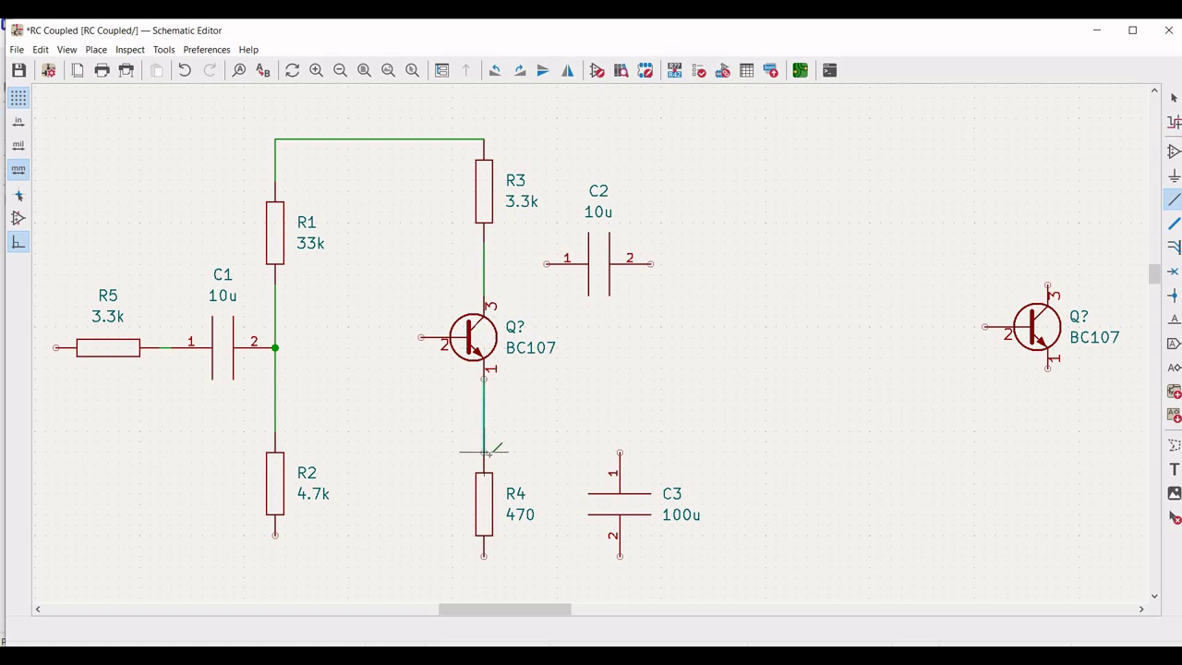
pyautogui.click(274, 535)
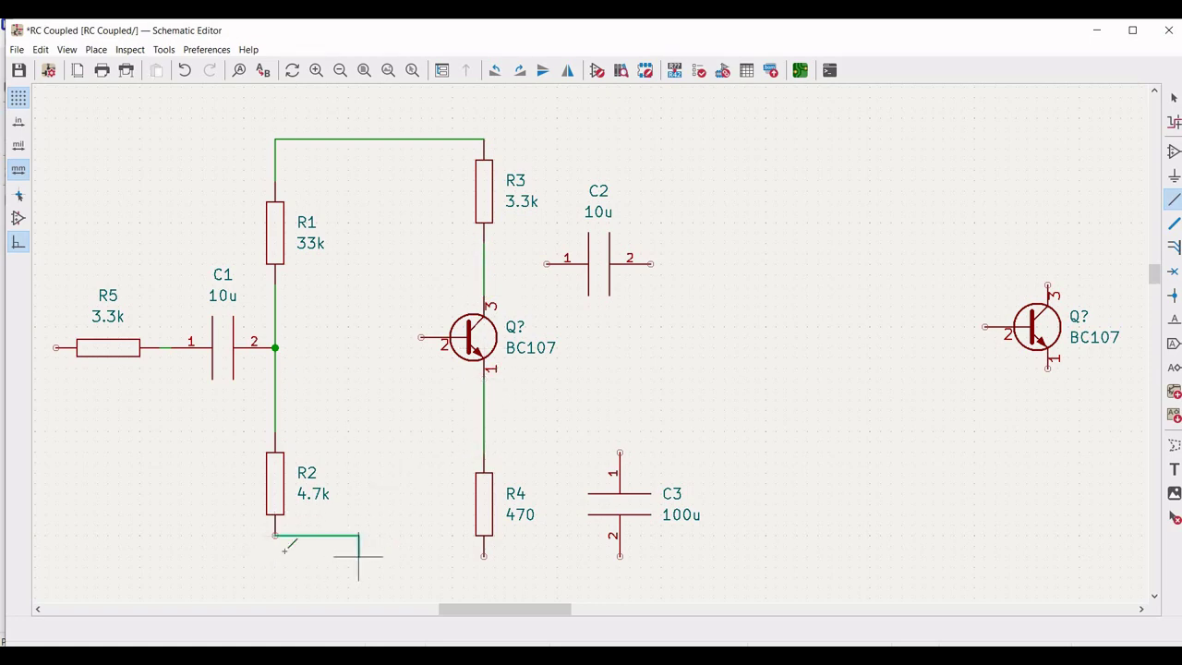
pyautogui.click(484, 556)
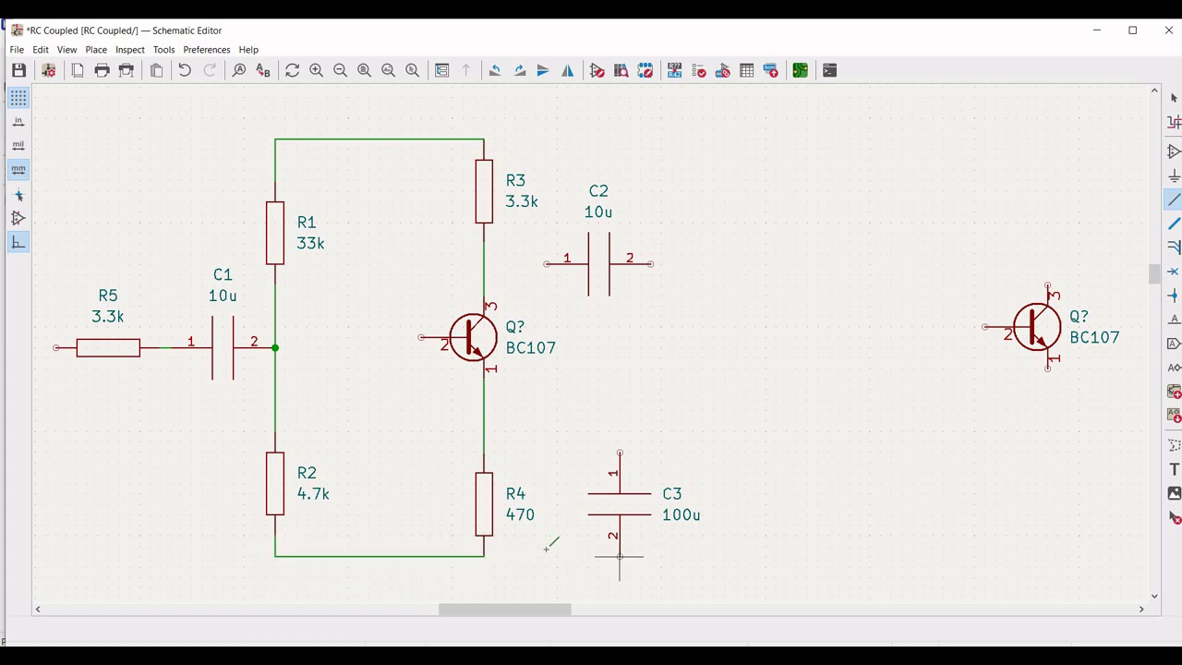
pyautogui.click(483, 556)
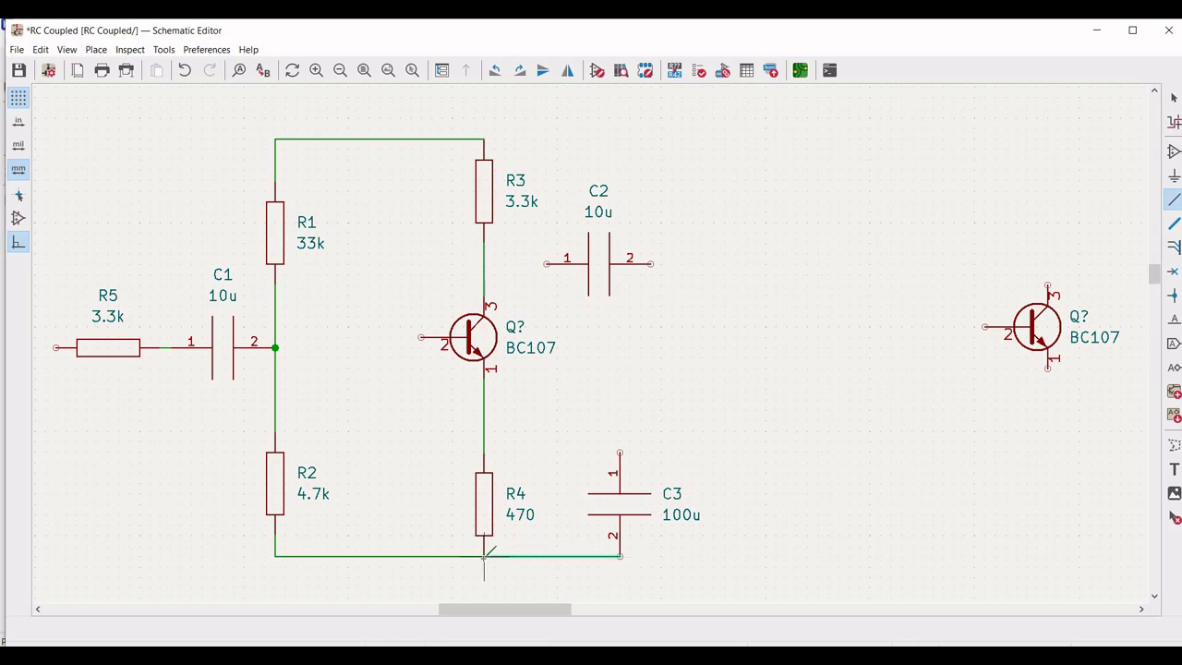
pyautogui.click(620, 452)
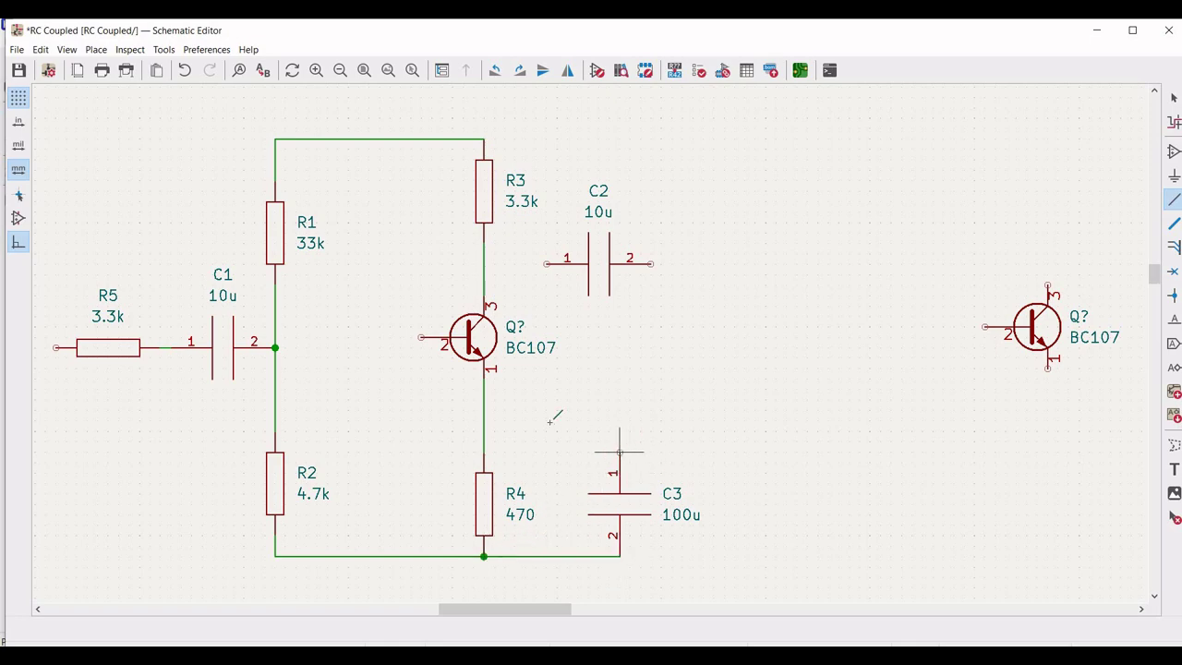
pyautogui.click(484, 421)
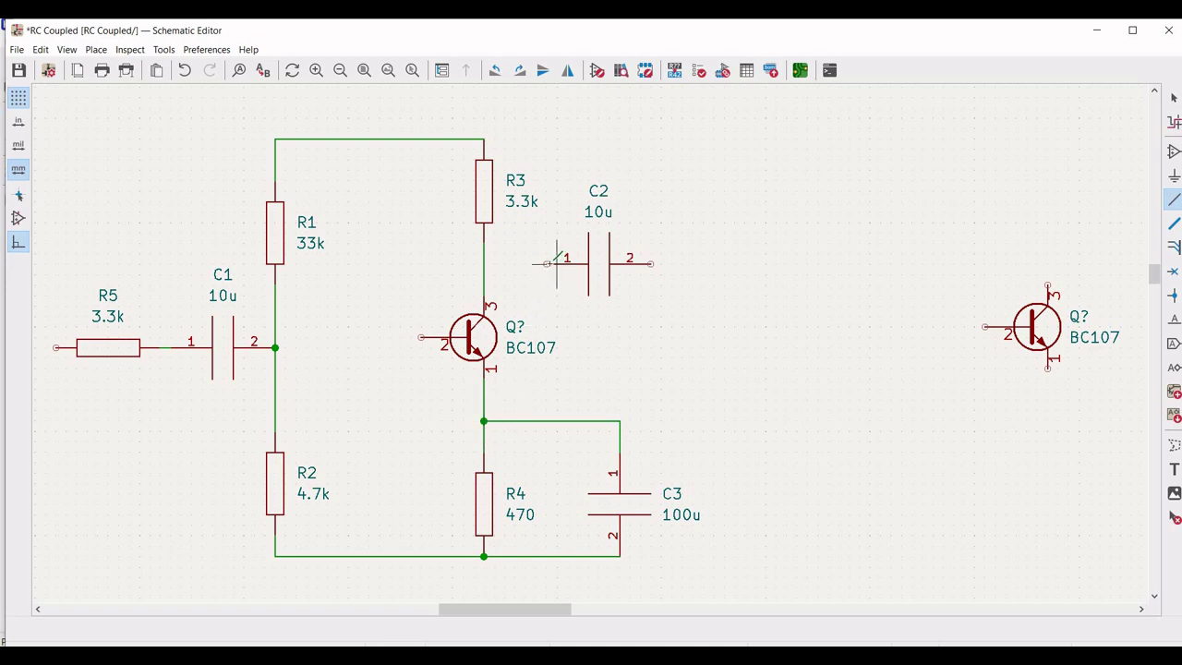
# - Run a wire from C2 pin 1 onto the collector line and from the BC107 base to the R1–R2–C1 node
pyautogui.click(546, 264)
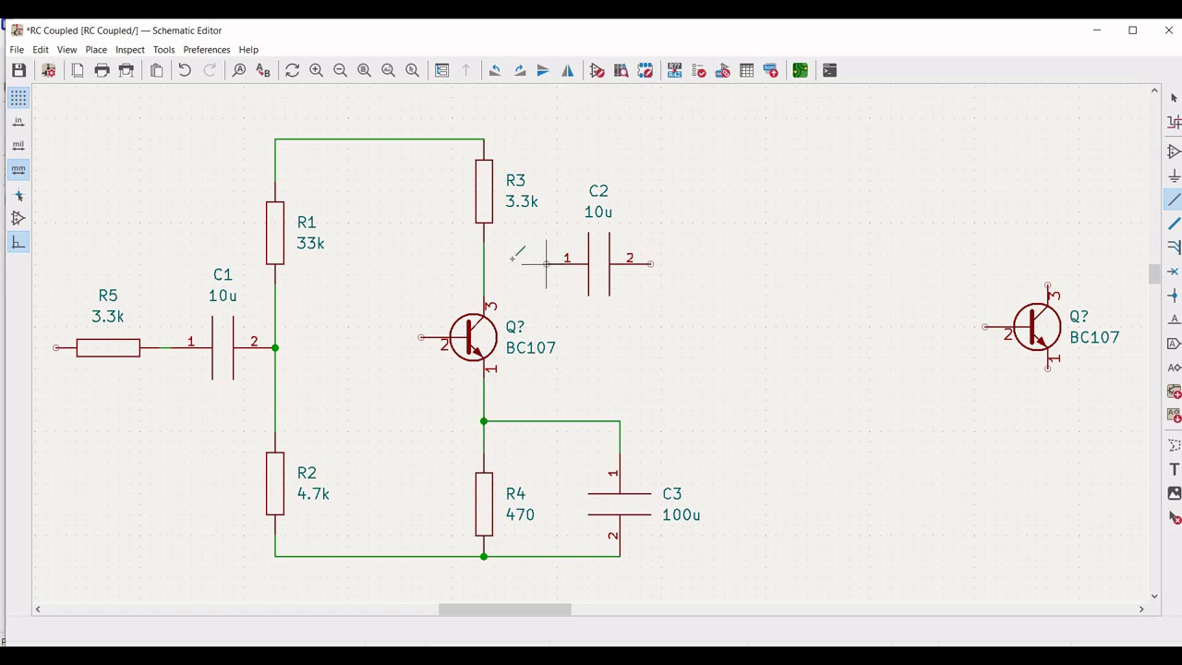
pyautogui.click(484, 264)
pyautogui.click(421, 337)
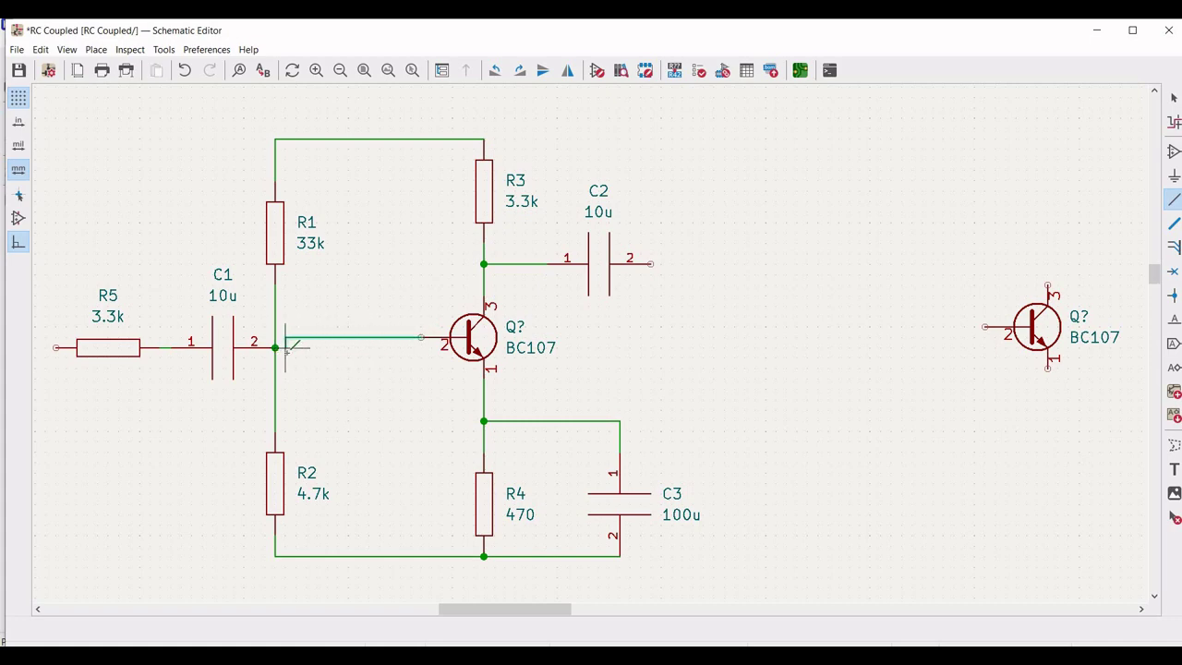
pyautogui.click(276, 347)
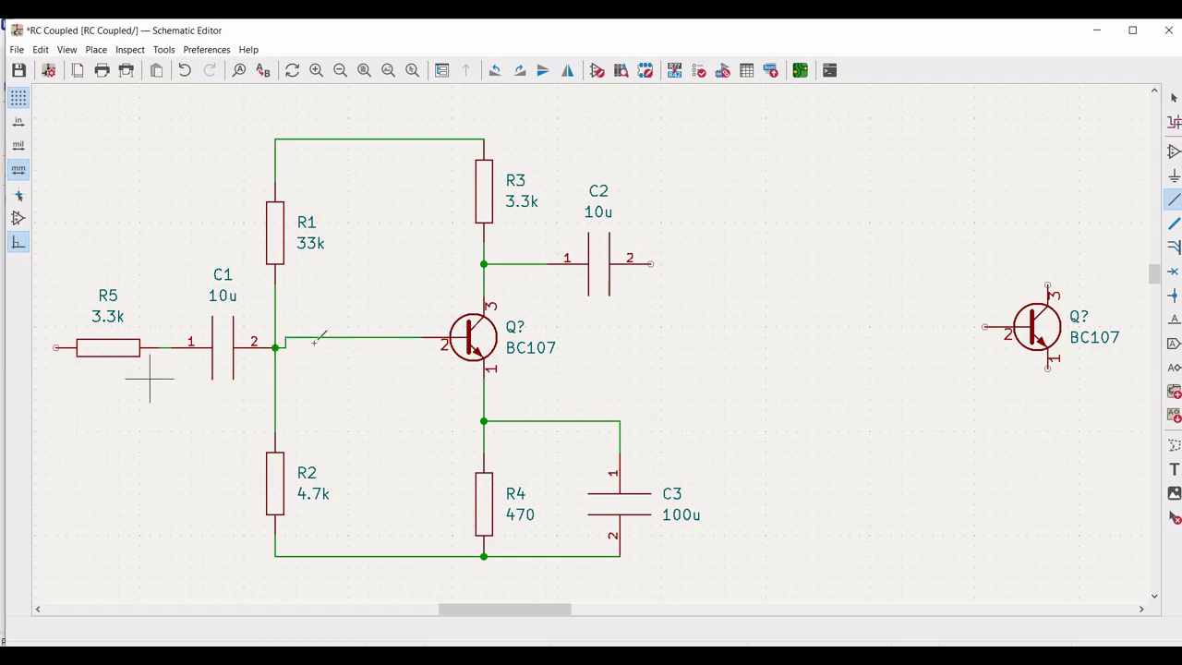
# - Zoom out to the whole sheet, leaving wire mode and cancelling a stray global label
pyautogui.click(339, 70)
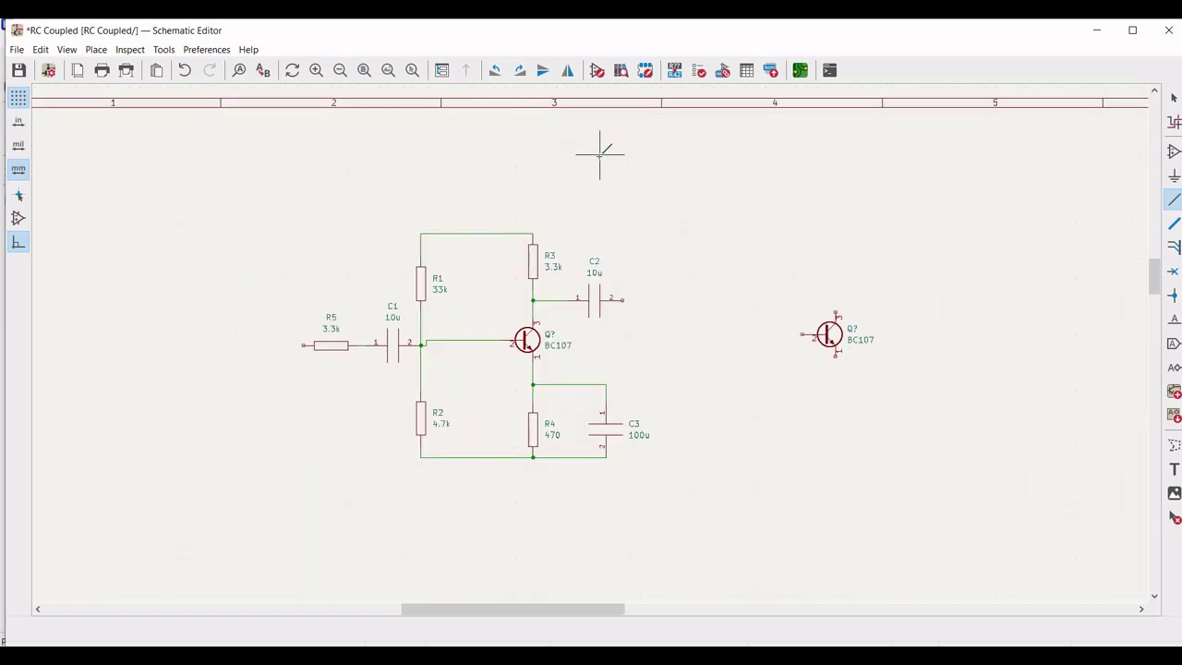
pyautogui.press('Escape')
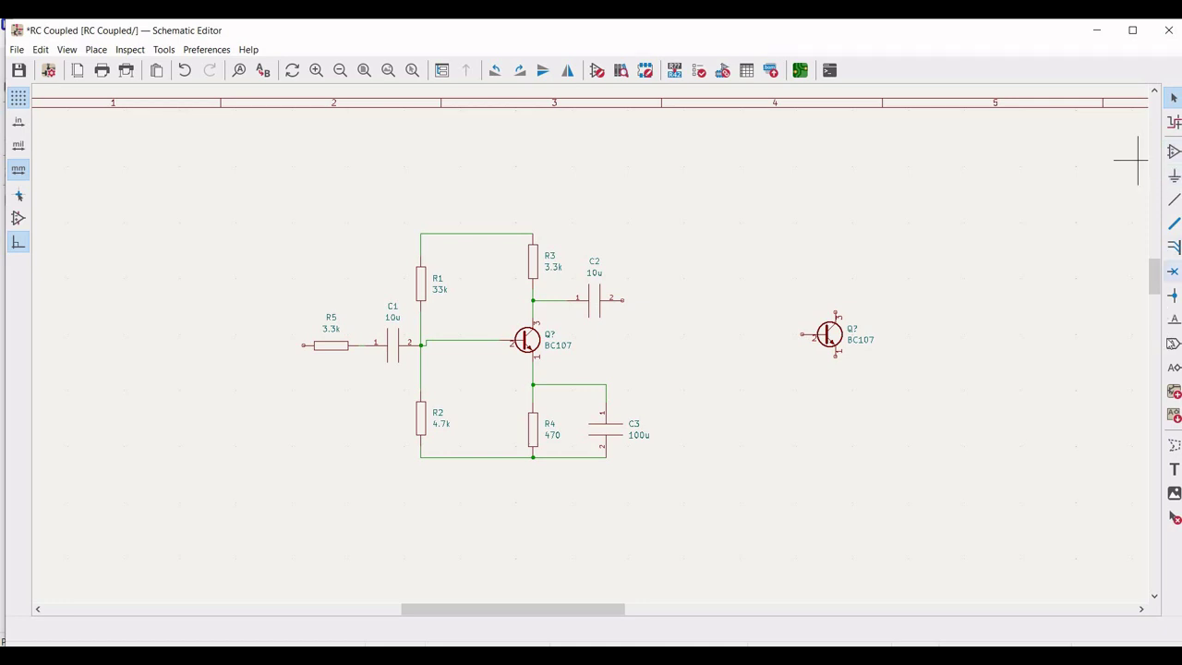
pyautogui.click(1173, 344)
pyautogui.click(670, 243)
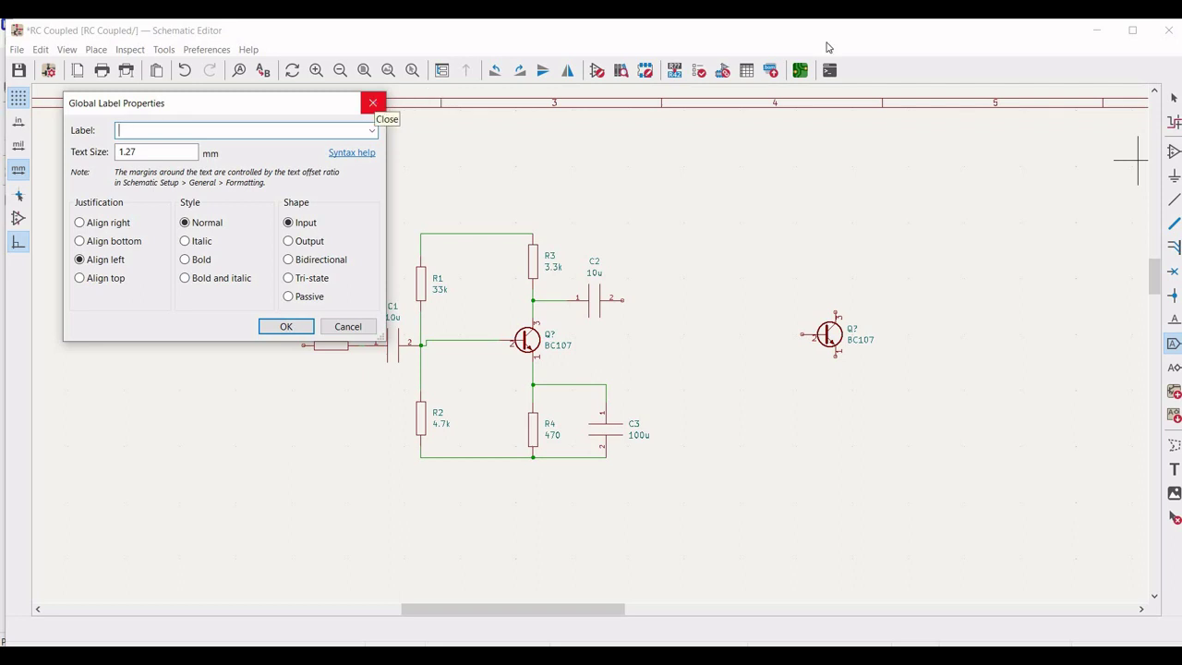
pyautogui.click(373, 104)
# - Filter symbols by pspice and place a VSOURCE left of the first stage
pyautogui.click(1173, 151)
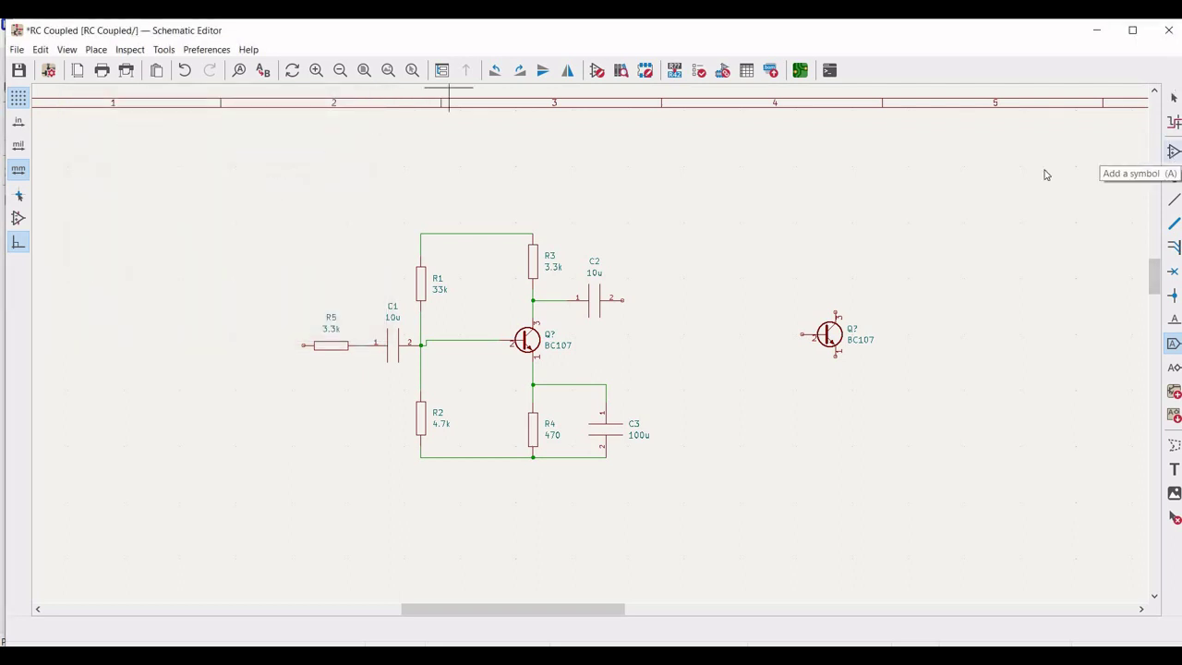
pyautogui.click(316, 118)
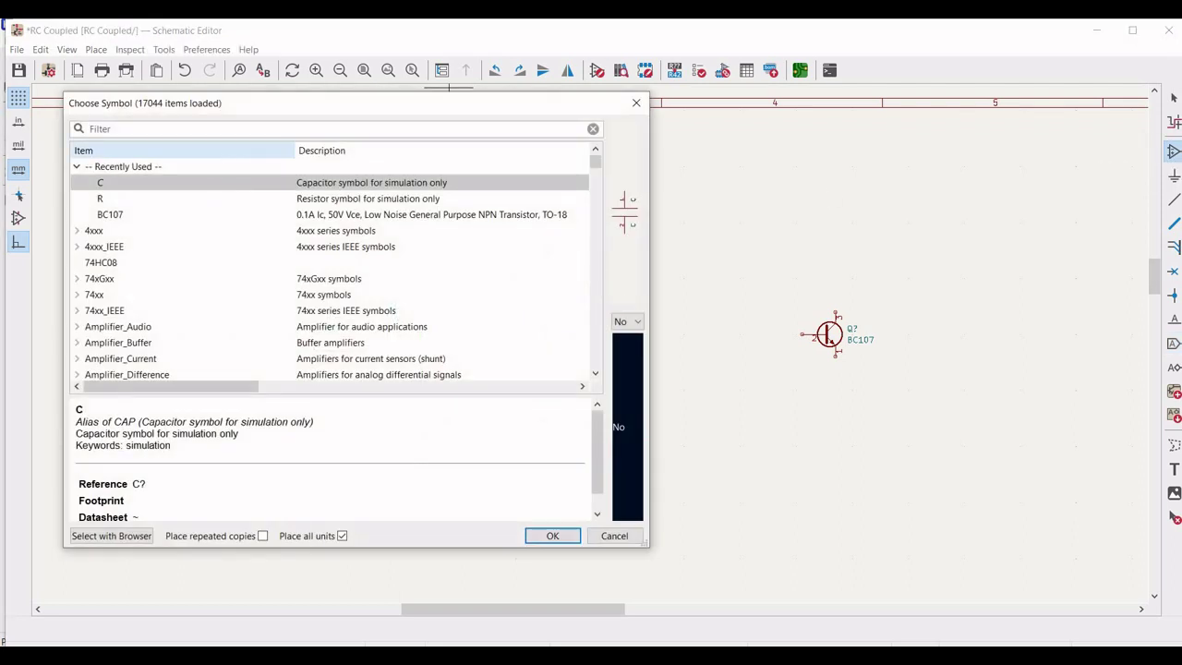
pyautogui.write('pspic')
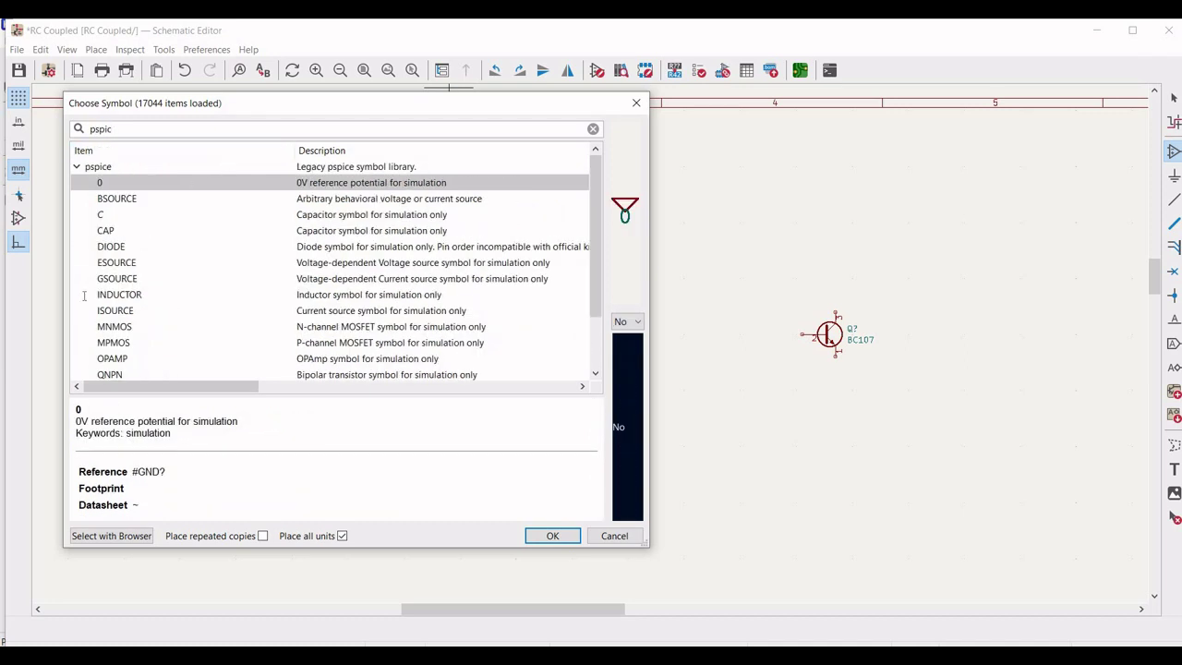
pyautogui.scroll(-2, 123, 269)
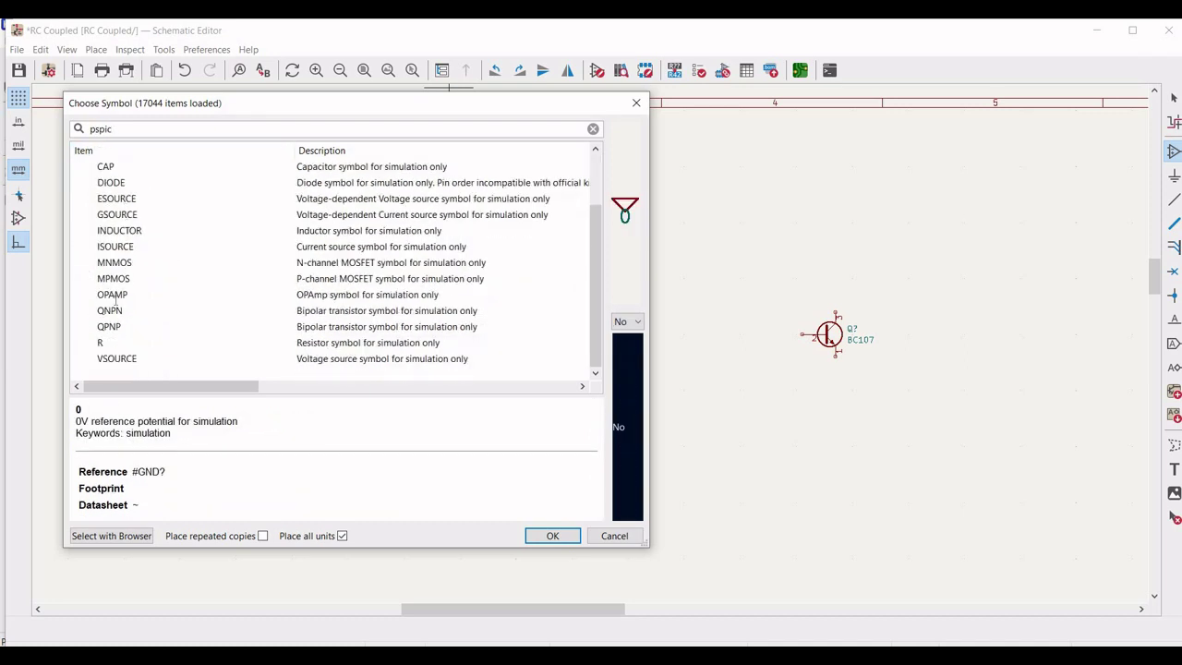
pyautogui.press('Up')
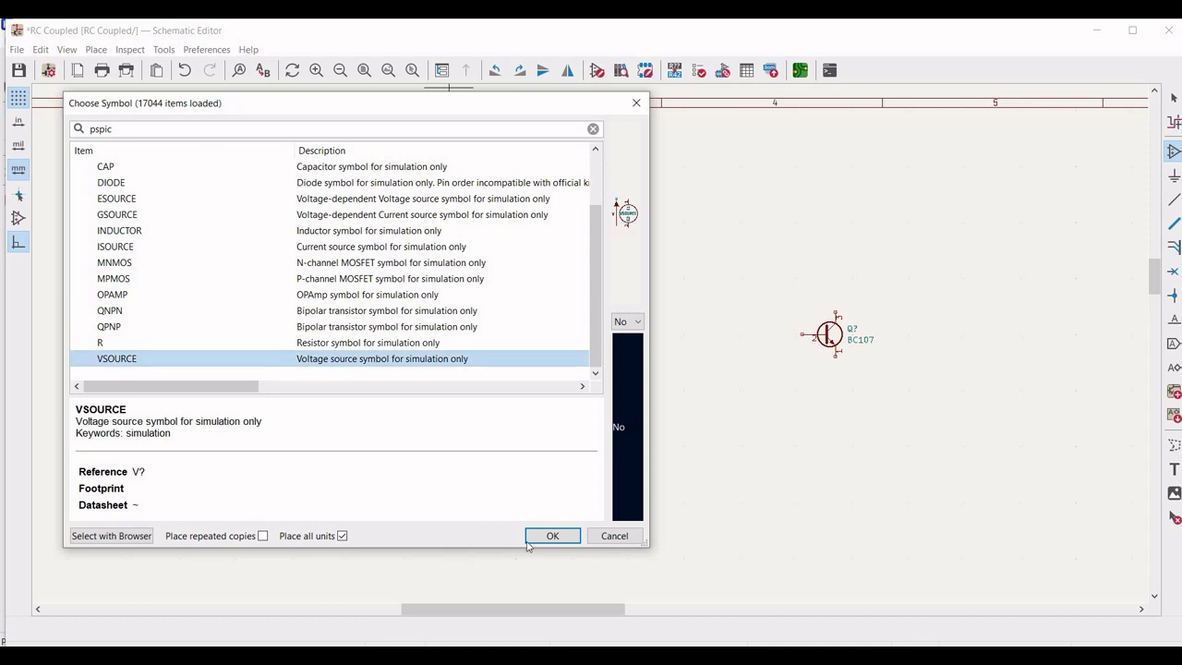
pyautogui.click(545, 539)
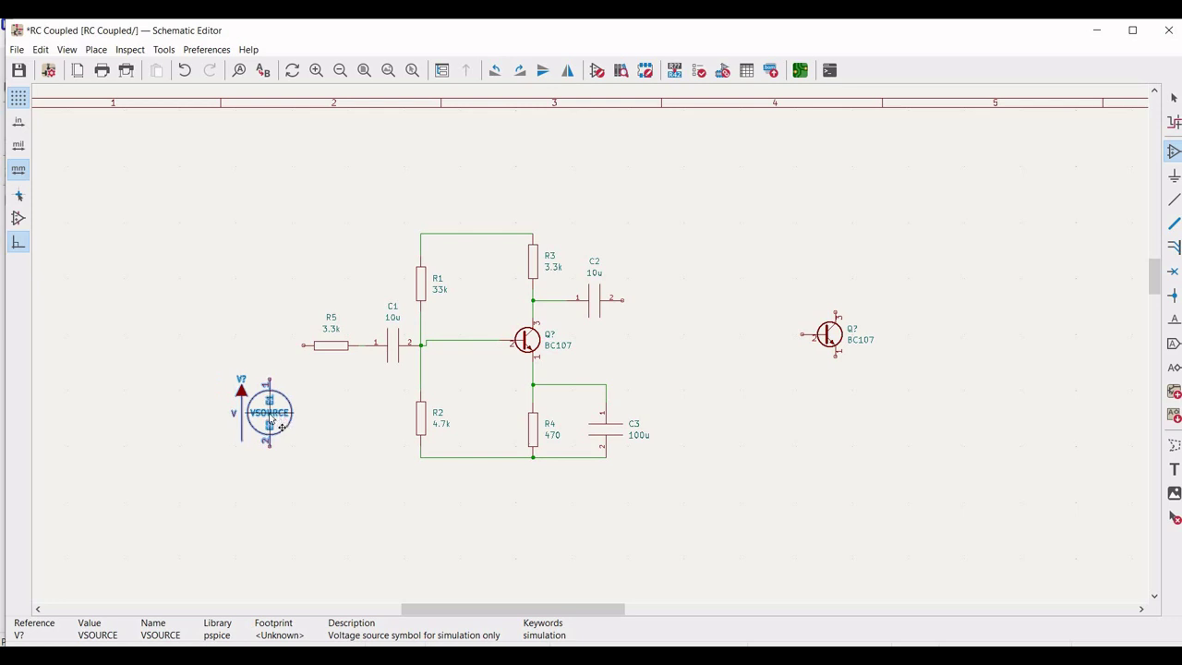
pyautogui.click(274, 423)
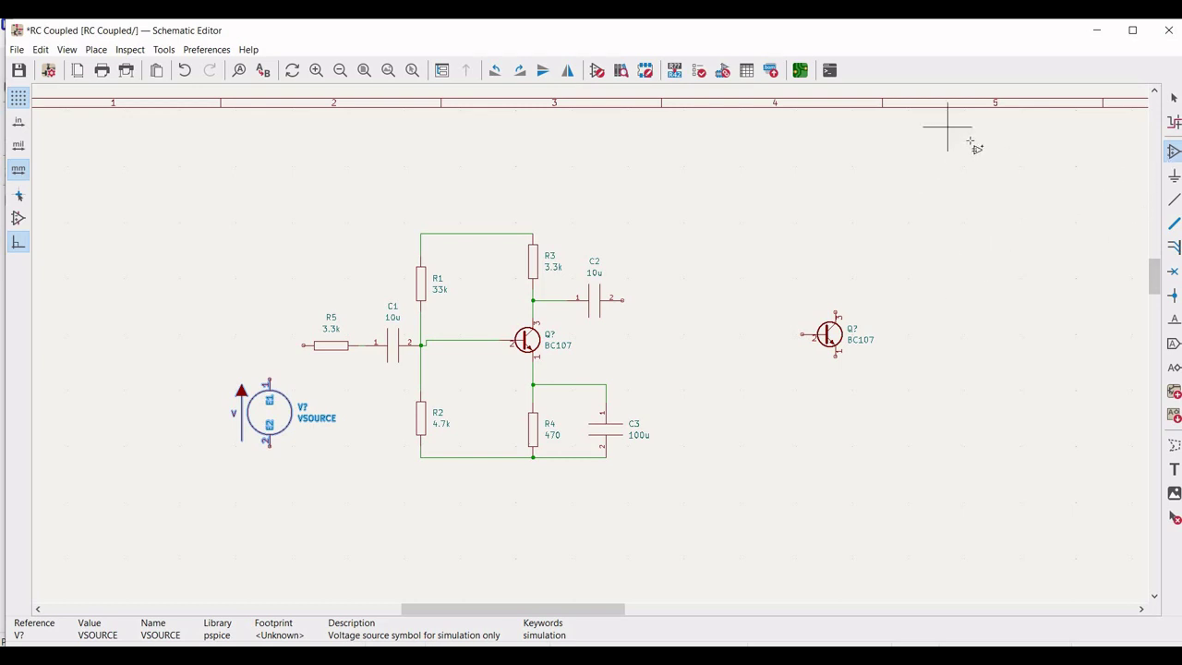
# - Place a second VSOURCE at the upper left of the sheet
pyautogui.press('Escape')
pyautogui.click(134, 257)
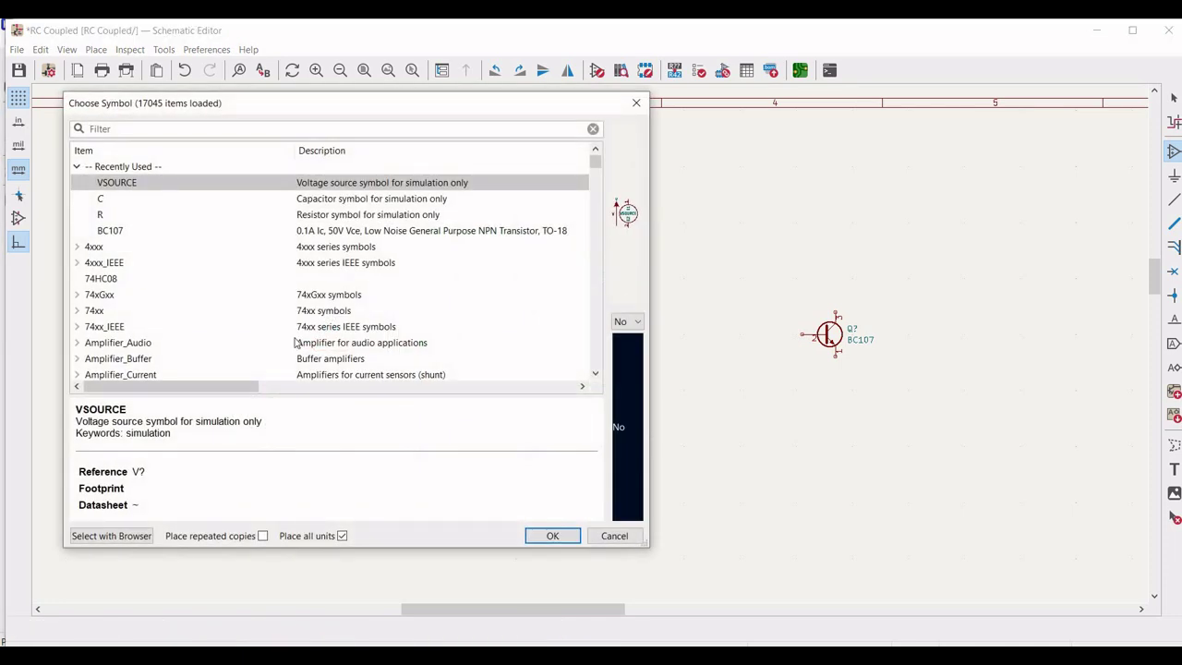
pyautogui.click(552, 536)
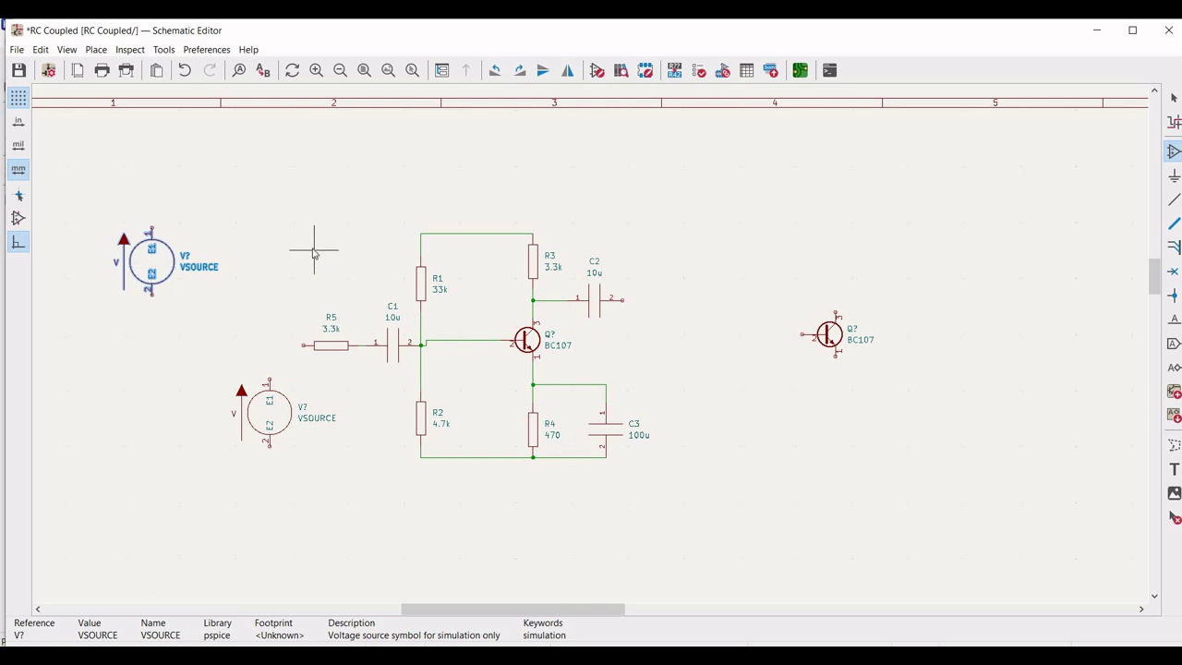
pyautogui.click(314, 251)
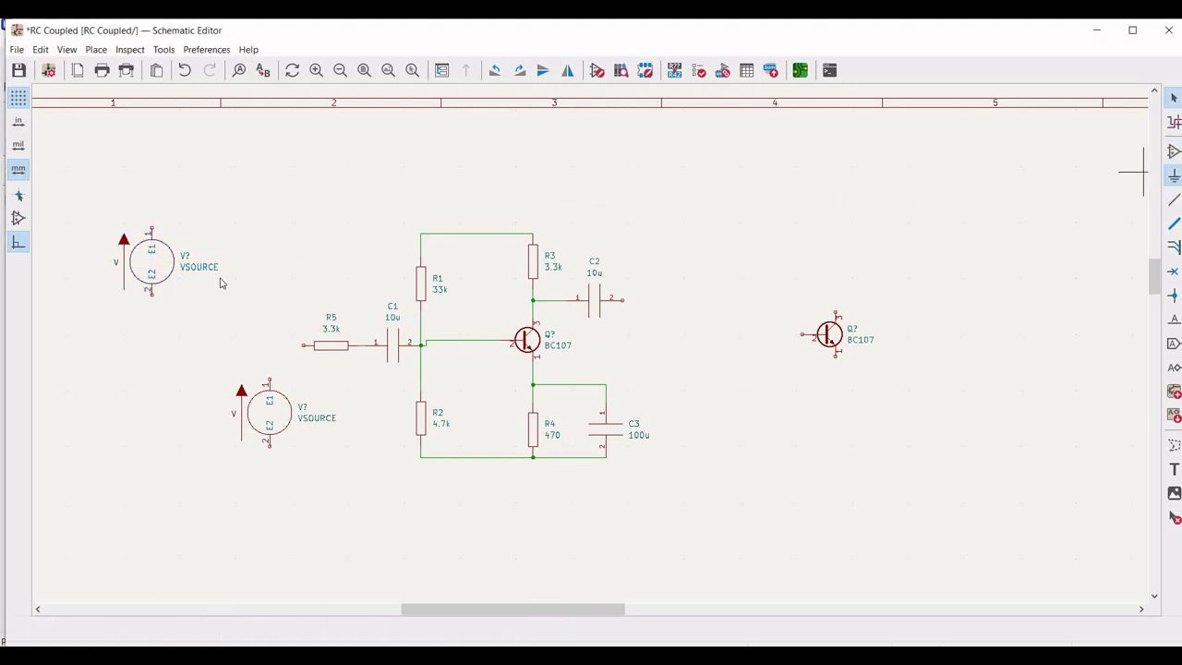
# - Place GND symbols under the upper and lower voltage sources
pyautogui.press('p')
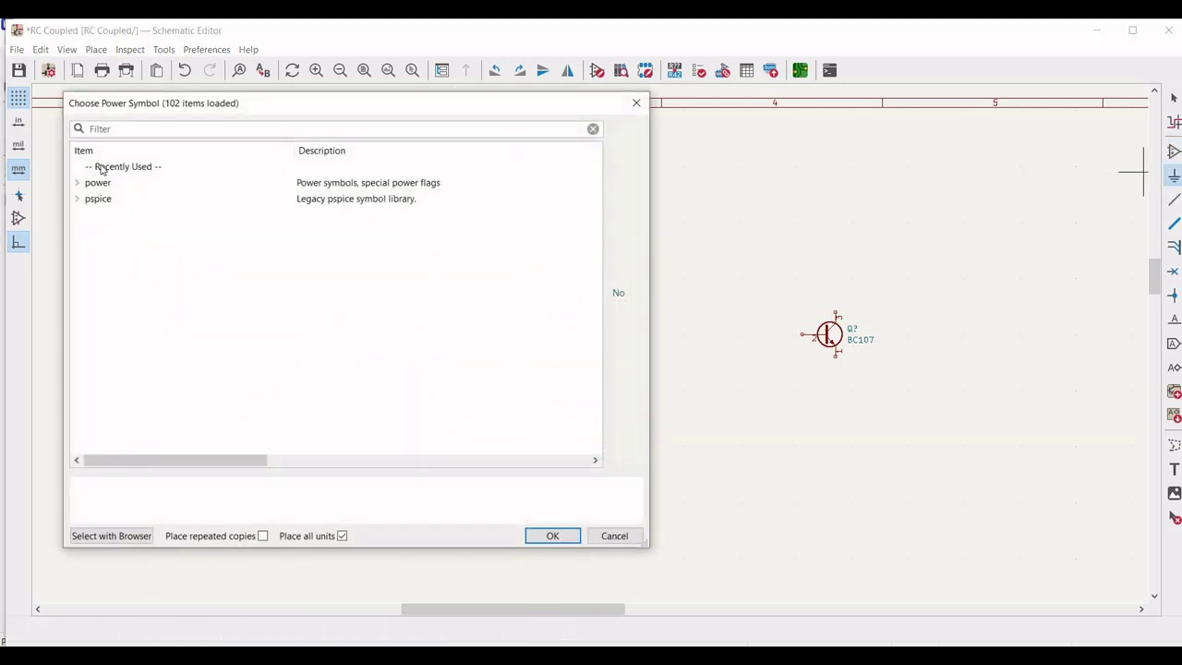
pyautogui.write('gnd')
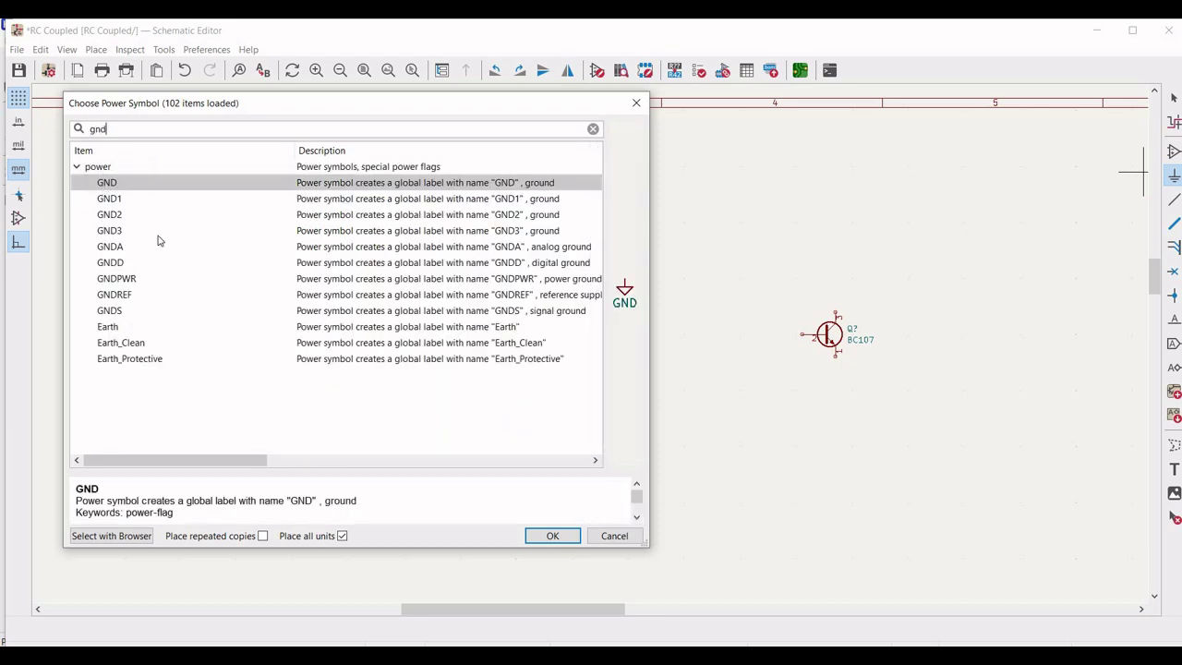
pyautogui.press('Tab')
pyautogui.click(551, 537)
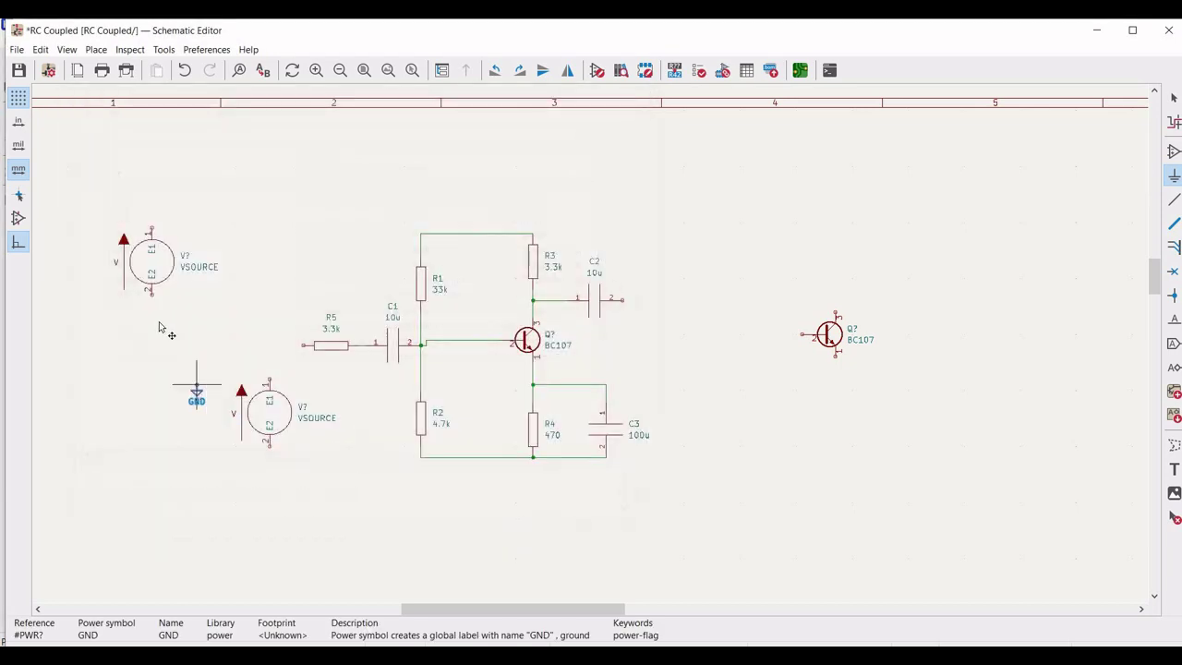
pyautogui.click(152, 318)
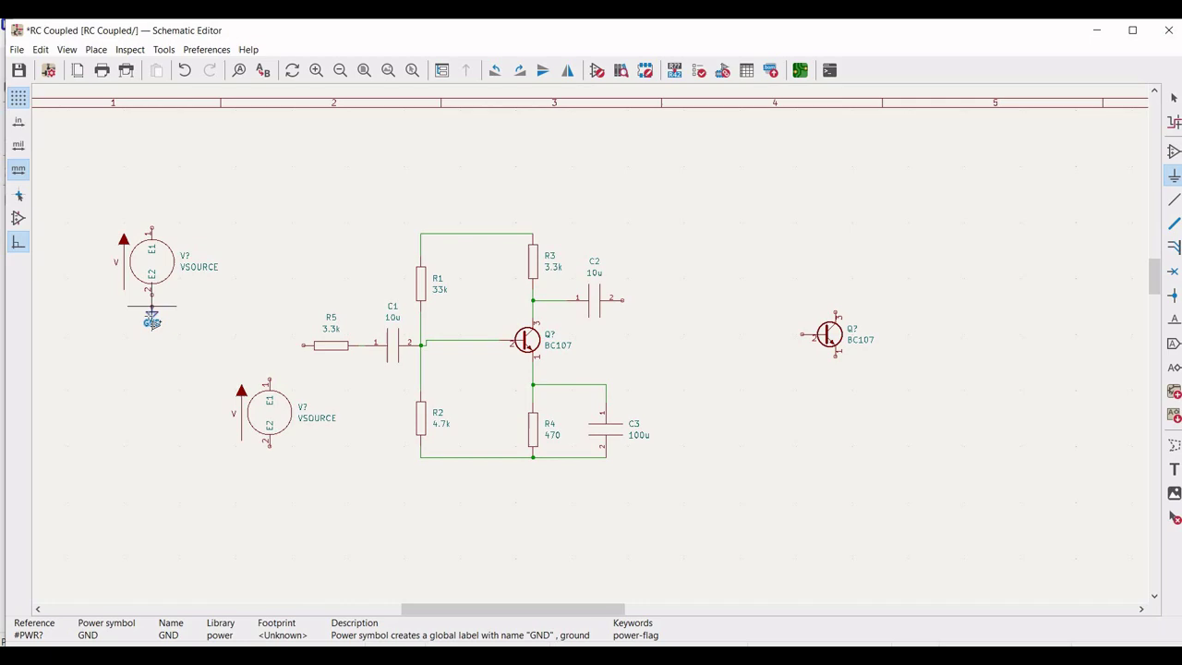
pyautogui.click(270, 466)
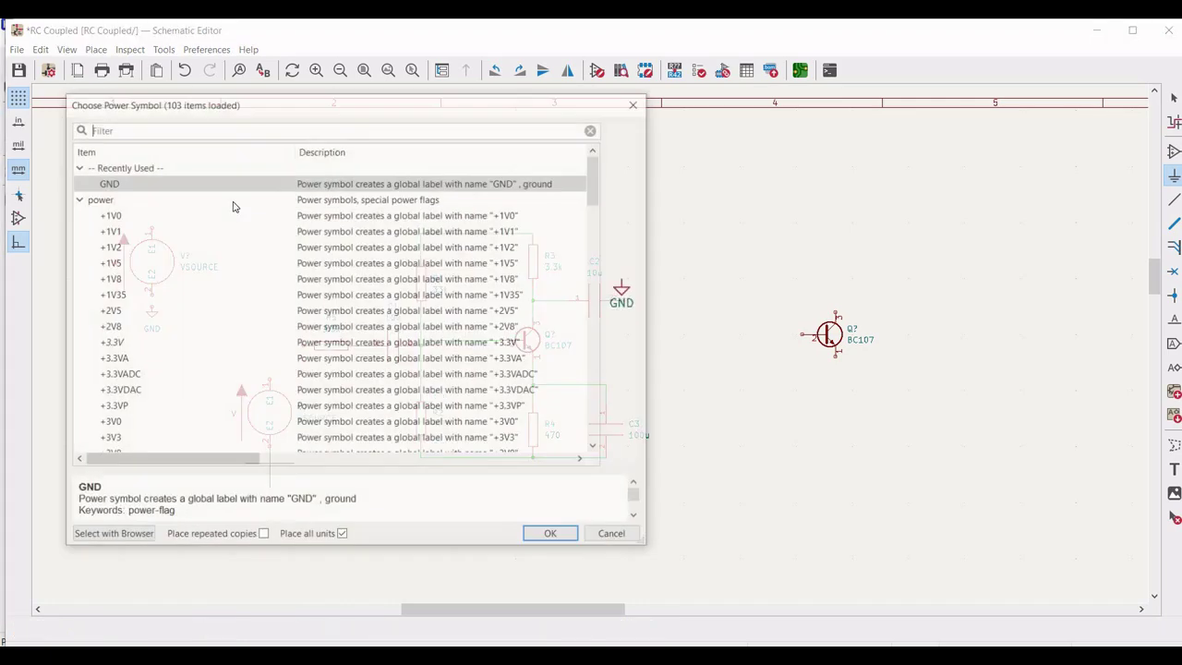
pyautogui.click(545, 535)
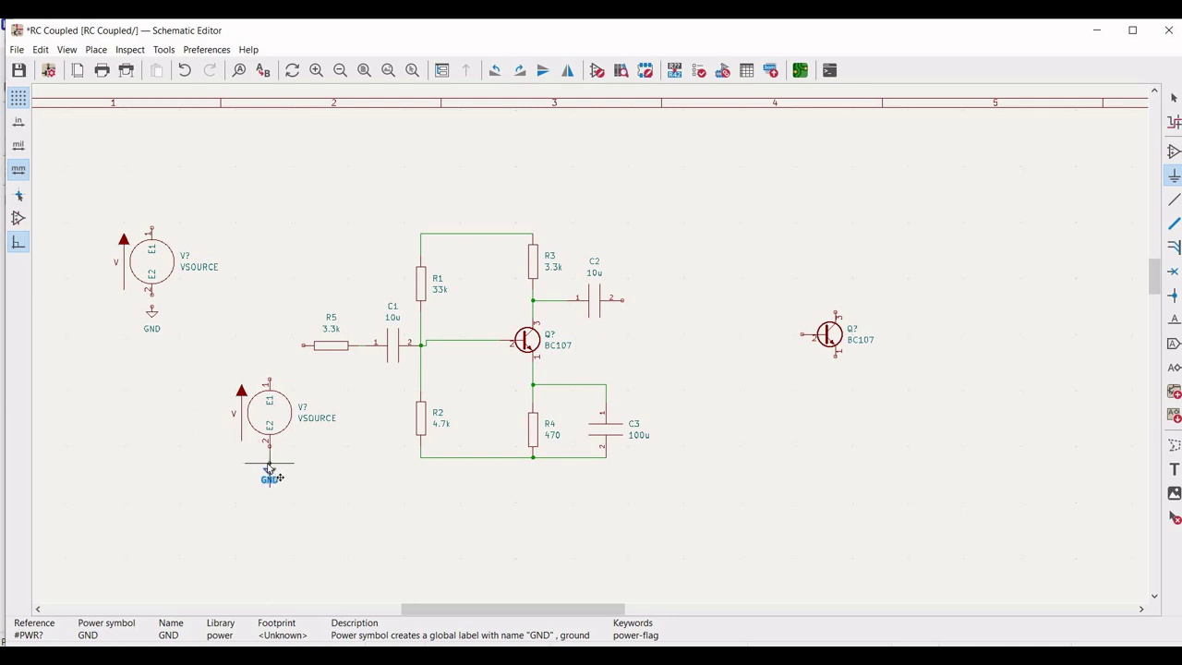
pyautogui.click(269, 469)
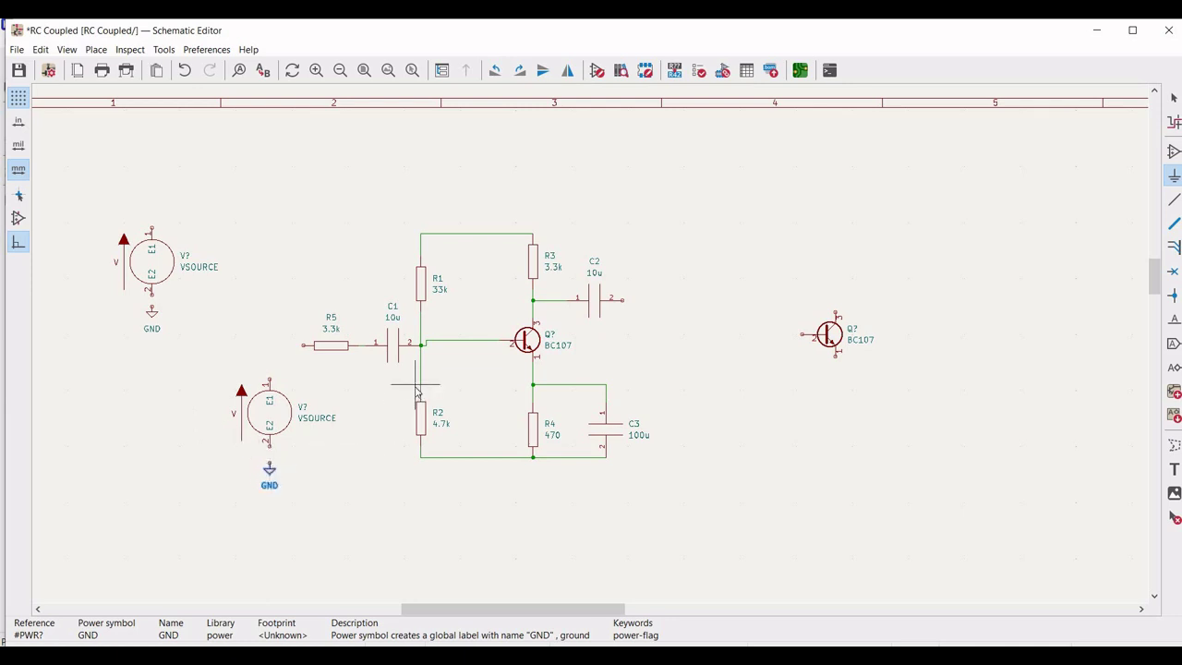
pyautogui.press('Escape')
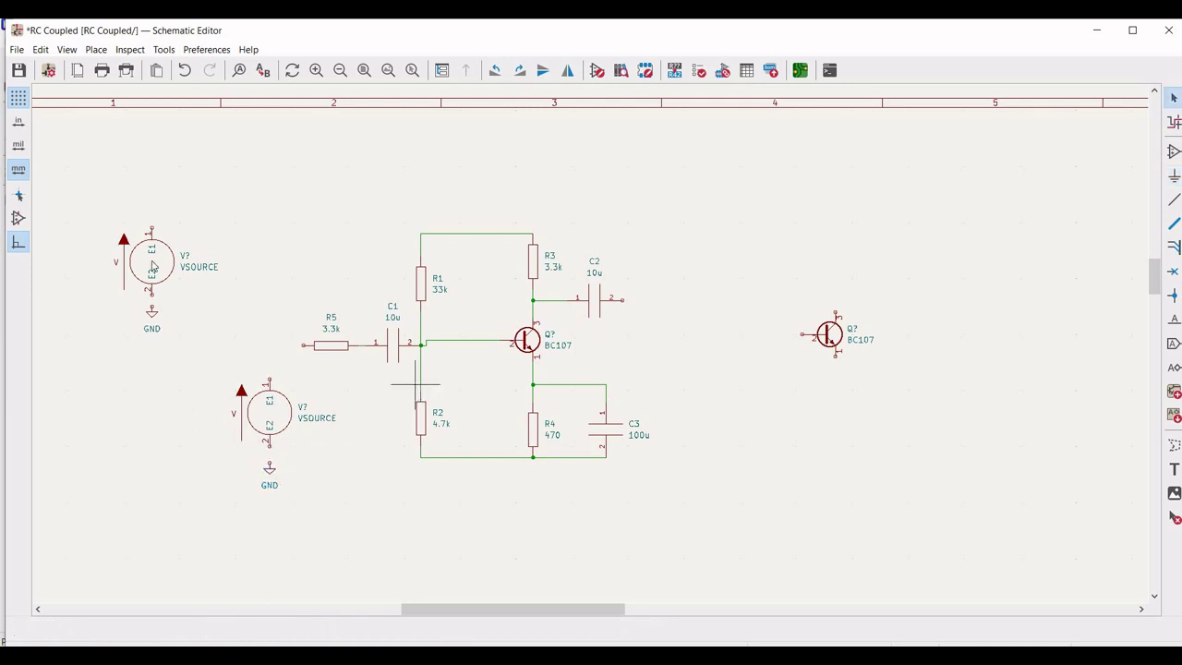
# - Wire R5's left end to the lower source's pin 1
pyautogui.click(1173, 199)
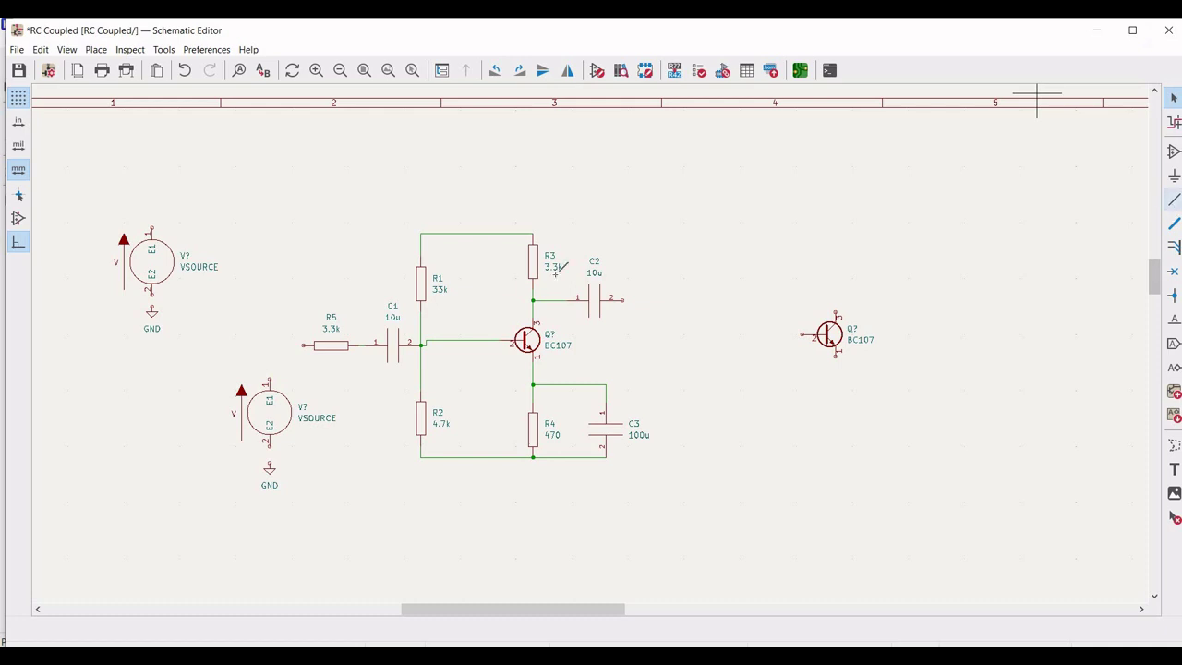
pyautogui.click(303, 346)
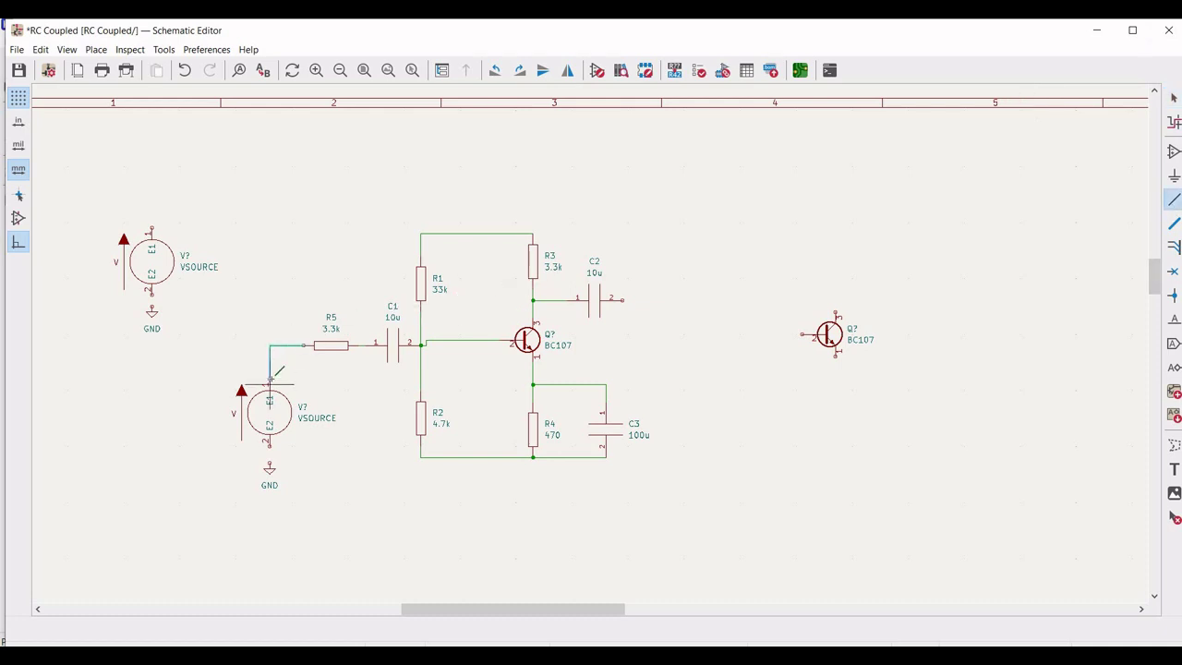
pyautogui.click(269, 379)
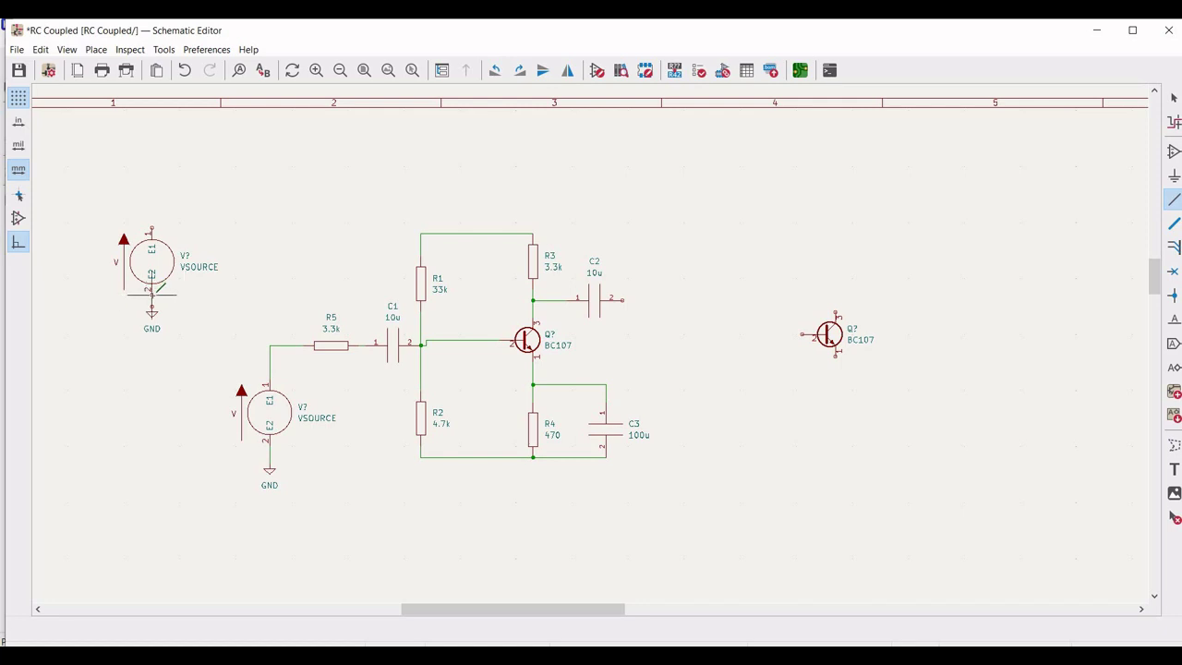
pyautogui.click(152, 306)
pyautogui.press('Escape')
pyautogui.press('Escape')
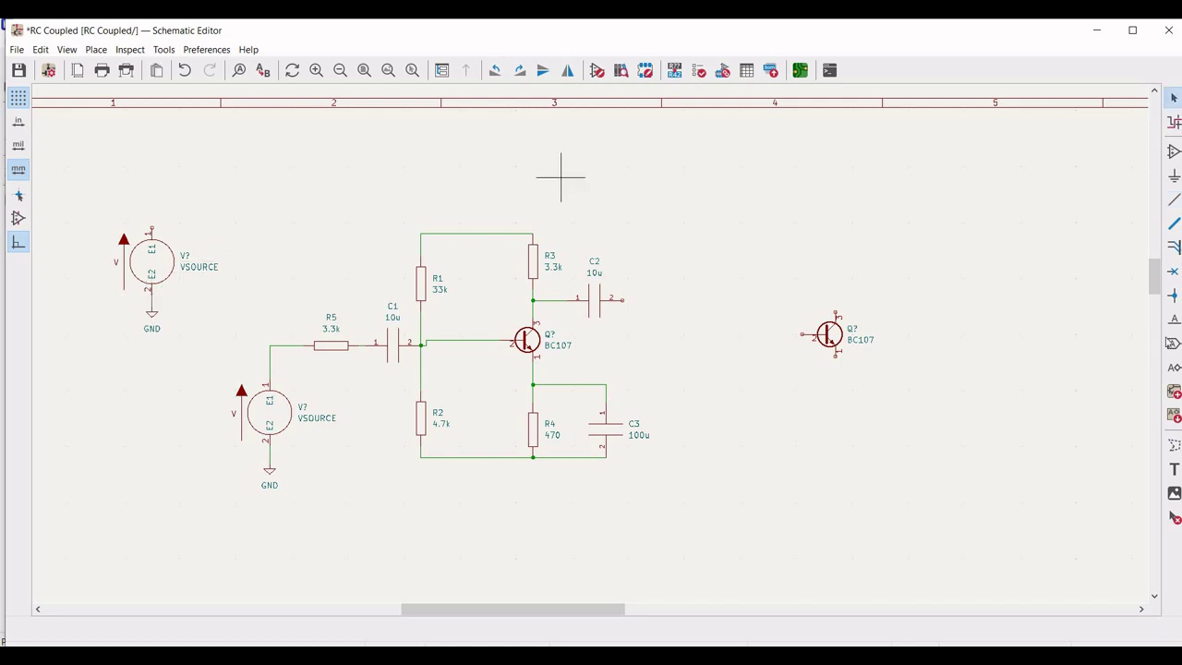
# - Place a 'Vcc' global label at the upper source's top pin
pyautogui.click(1170, 346)
pyautogui.click(575, 204)
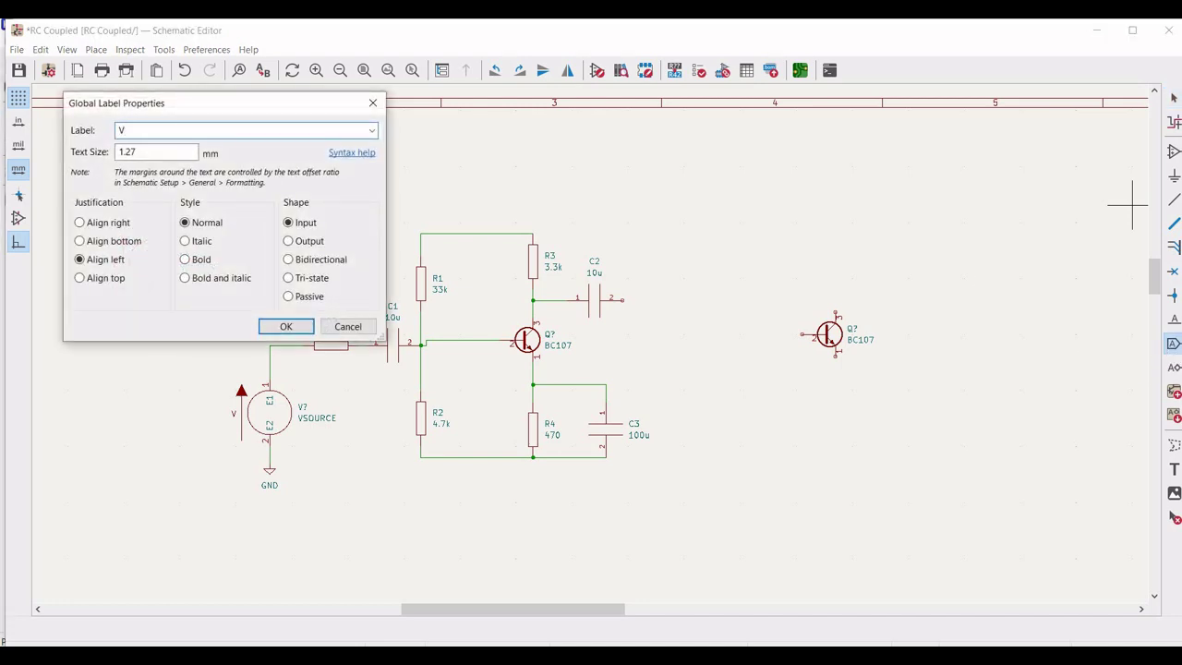
pyautogui.write('Vcc')
pyautogui.click(287, 327)
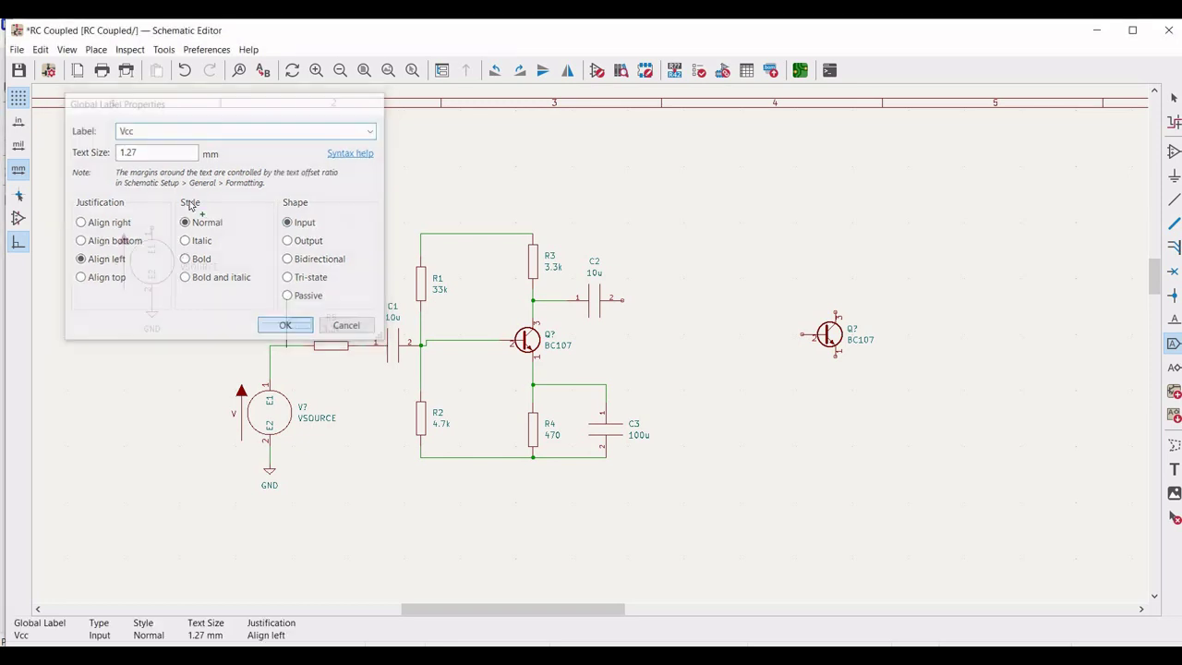
pyautogui.click(153, 207)
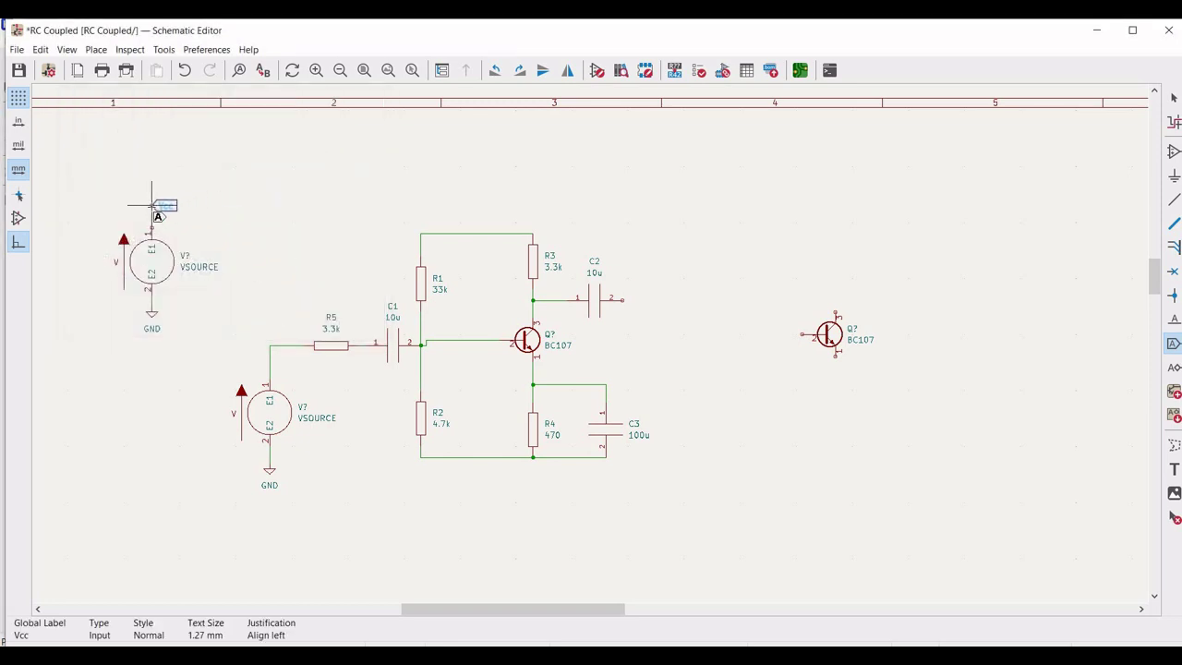
# - Add another 'Vcc' label above the first stage and wire it to the R1–R3 top rail
pyautogui.click(423, 186)
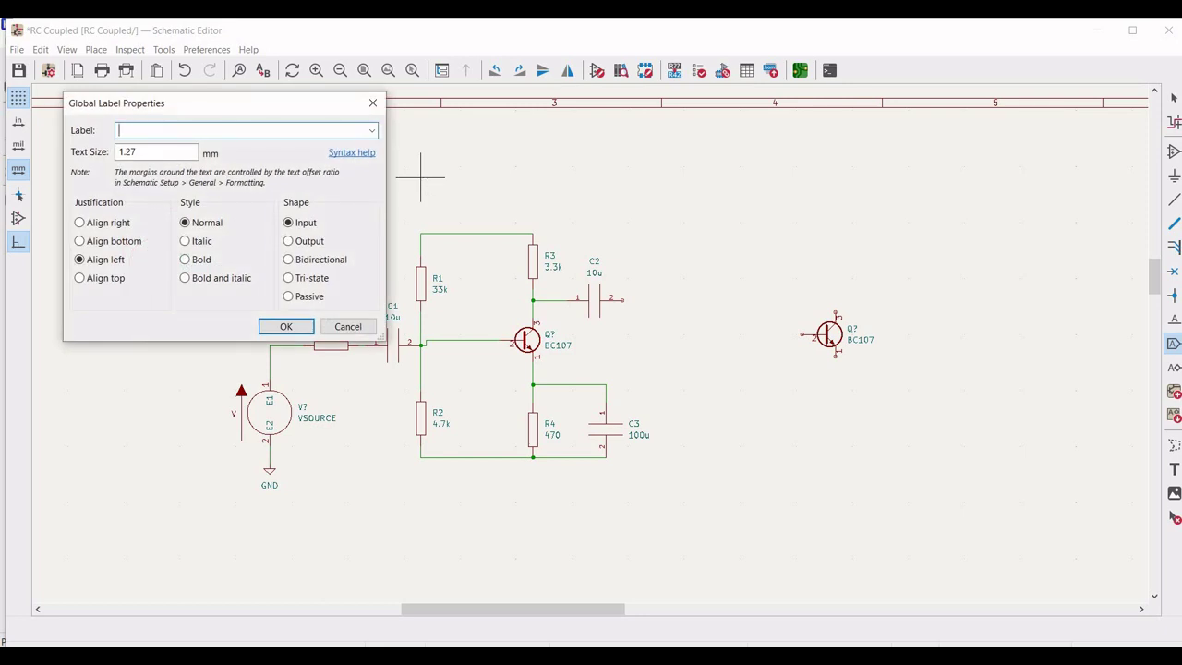
pyautogui.write('Vcc')
pyautogui.click(285, 327)
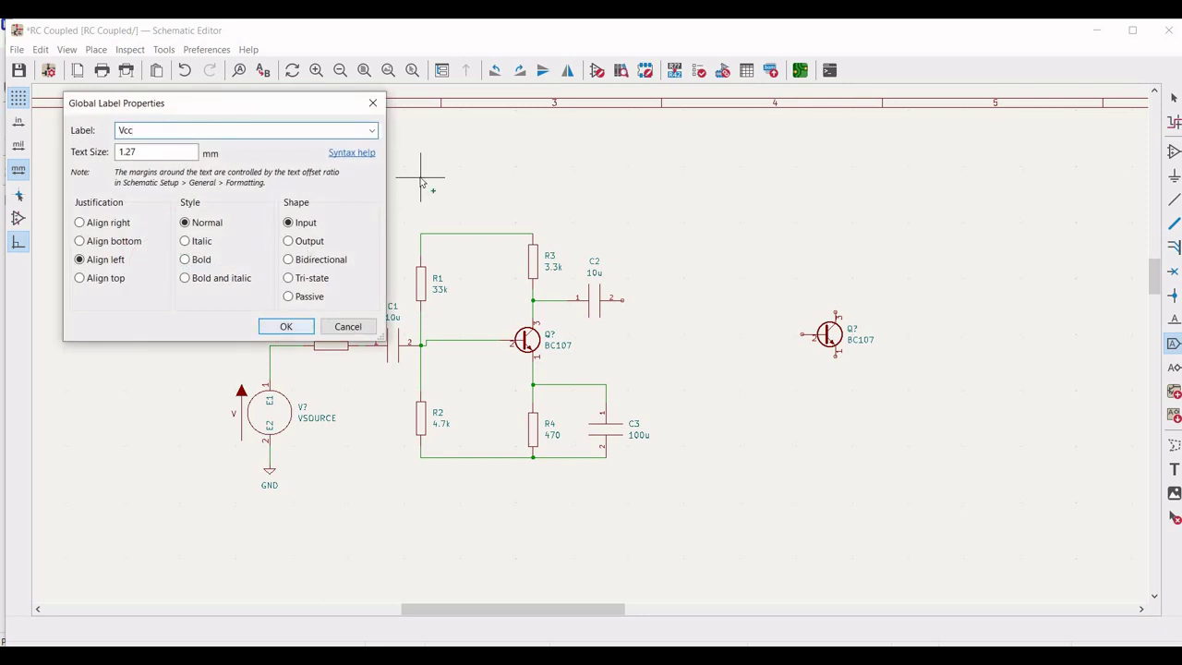
pyautogui.click(420, 177)
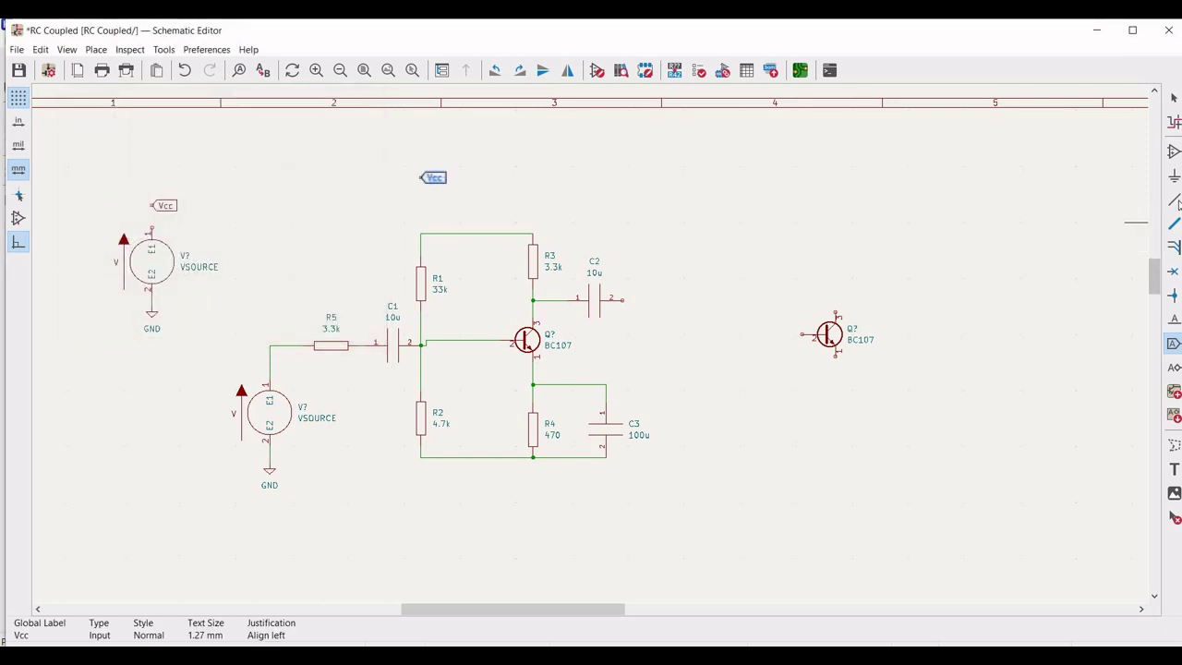
pyautogui.click(153, 205)
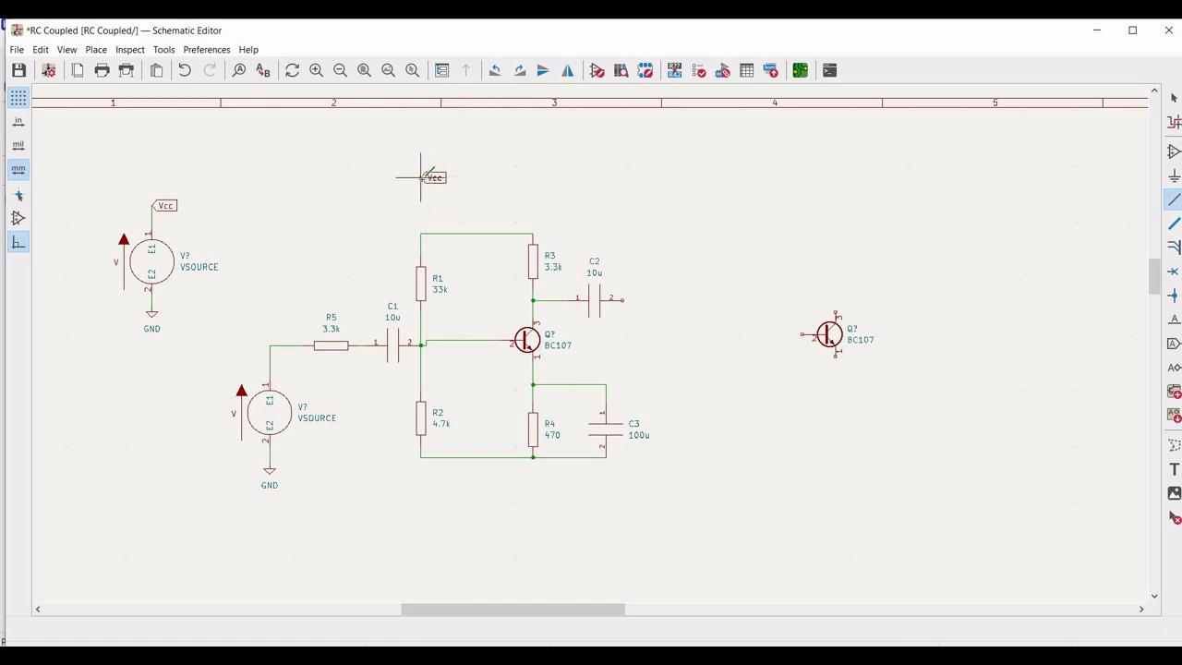
pyautogui.click(420, 178)
pyautogui.click(451, 210)
pyautogui.press('Escape')
# - Give the upper source reference Vcc, value 0, and a DC 12 V Spice model
pyautogui.click(159, 277)
pyautogui.rightClick(159, 277)
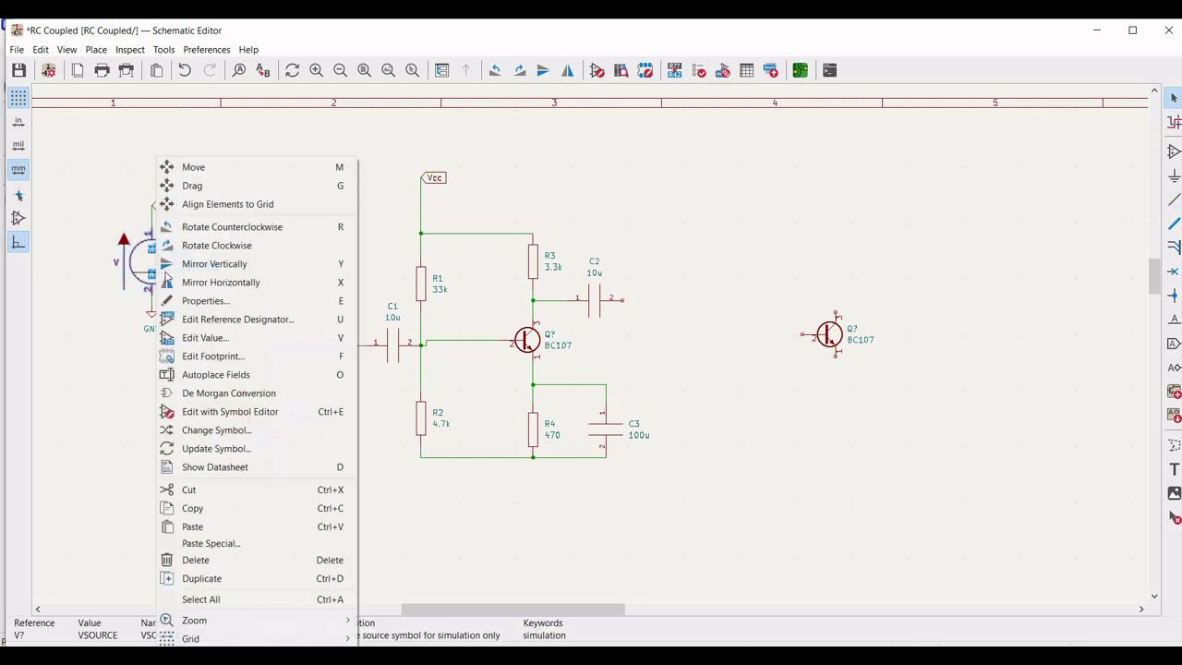
pyautogui.click(226, 300)
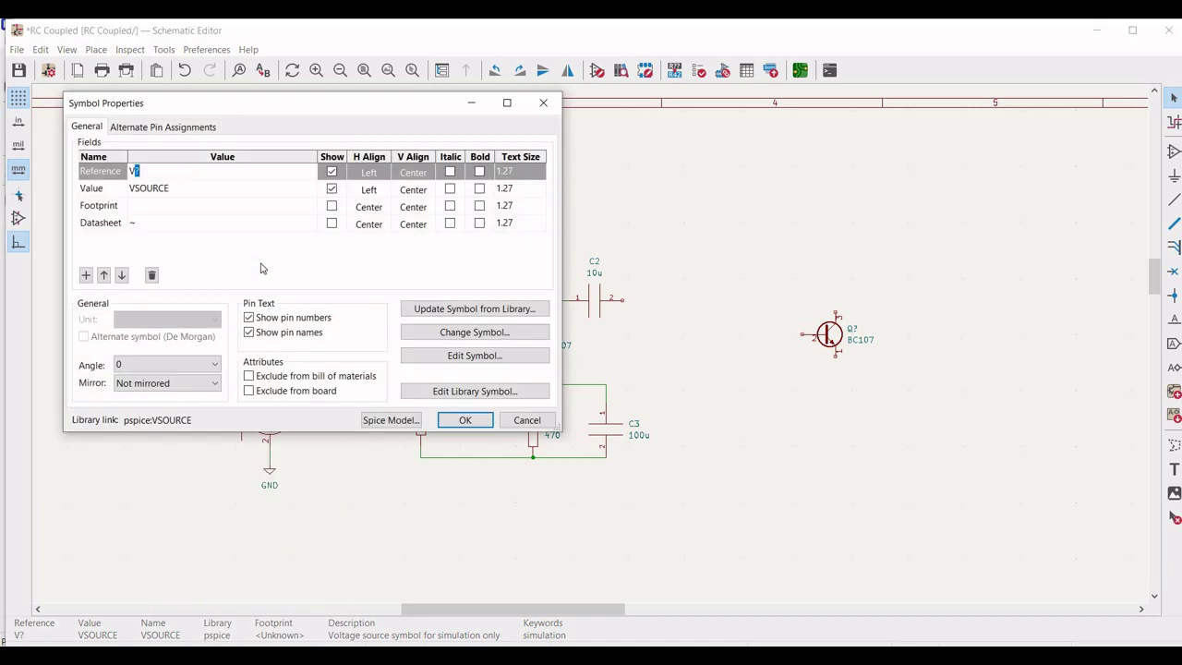
pyautogui.write('cc')
pyautogui.click(169, 191)
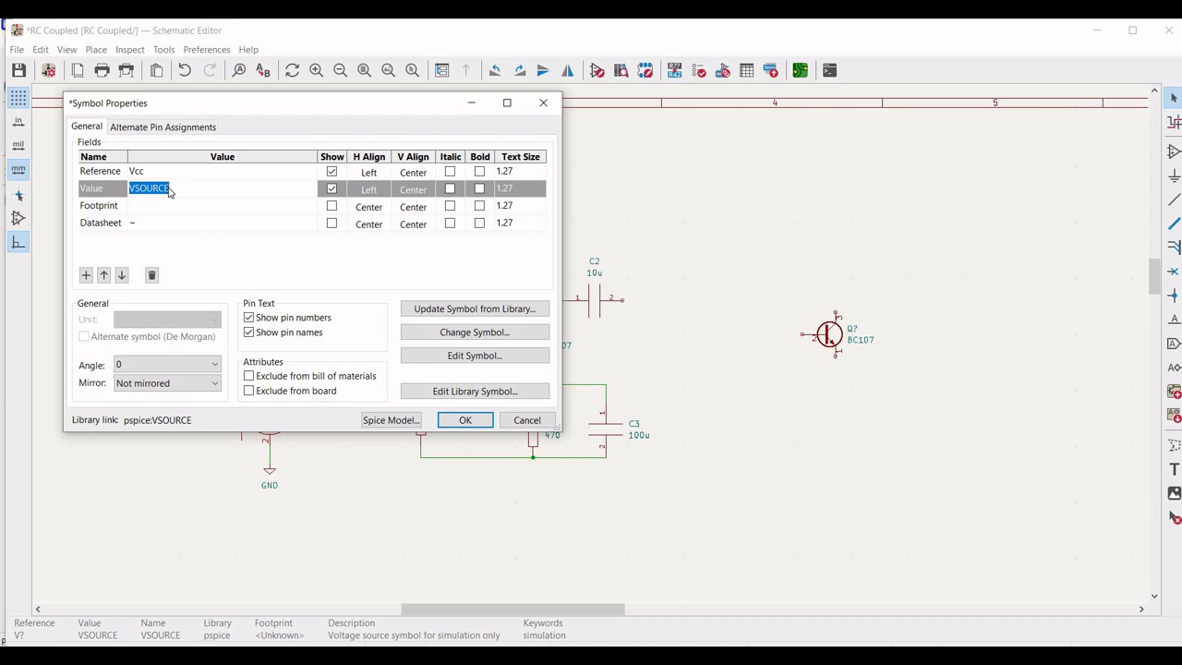
pyautogui.write('0')
pyautogui.click(390, 420)
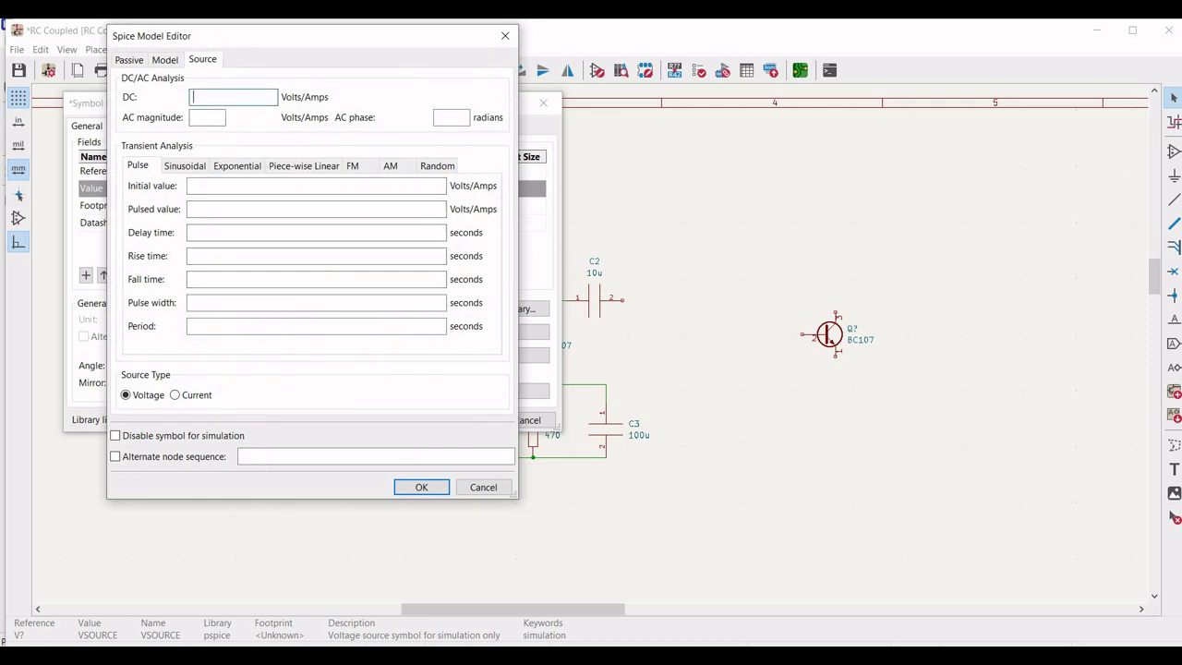
pyautogui.write('12')
pyautogui.click(417, 486)
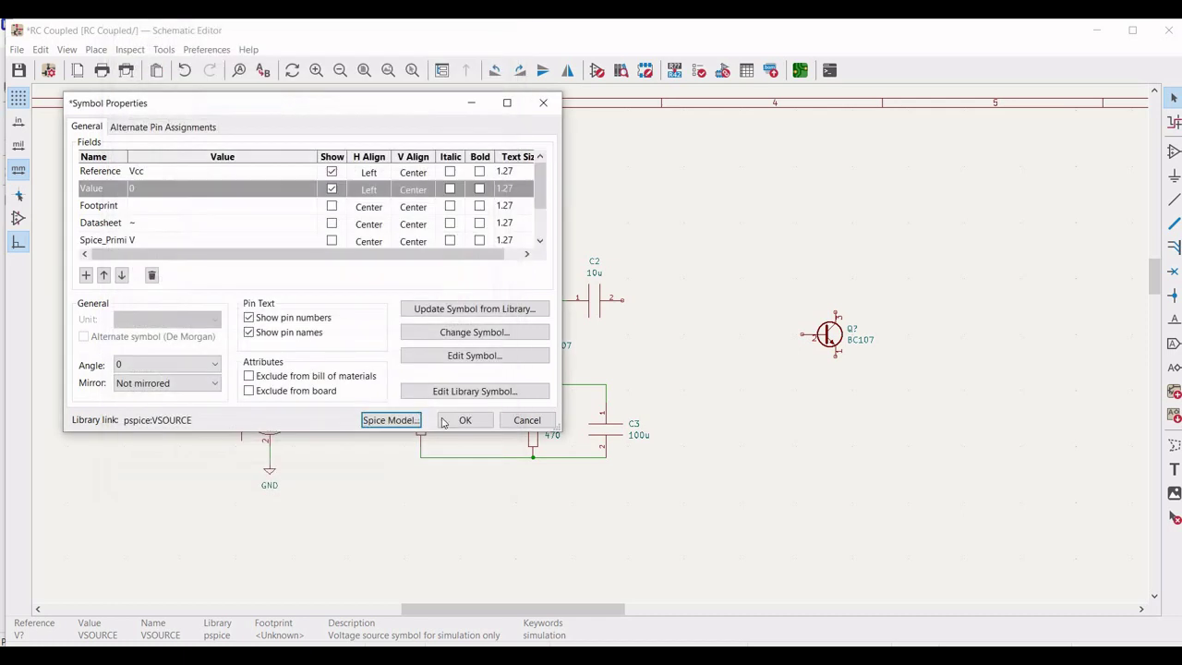
pyautogui.click(458, 421)
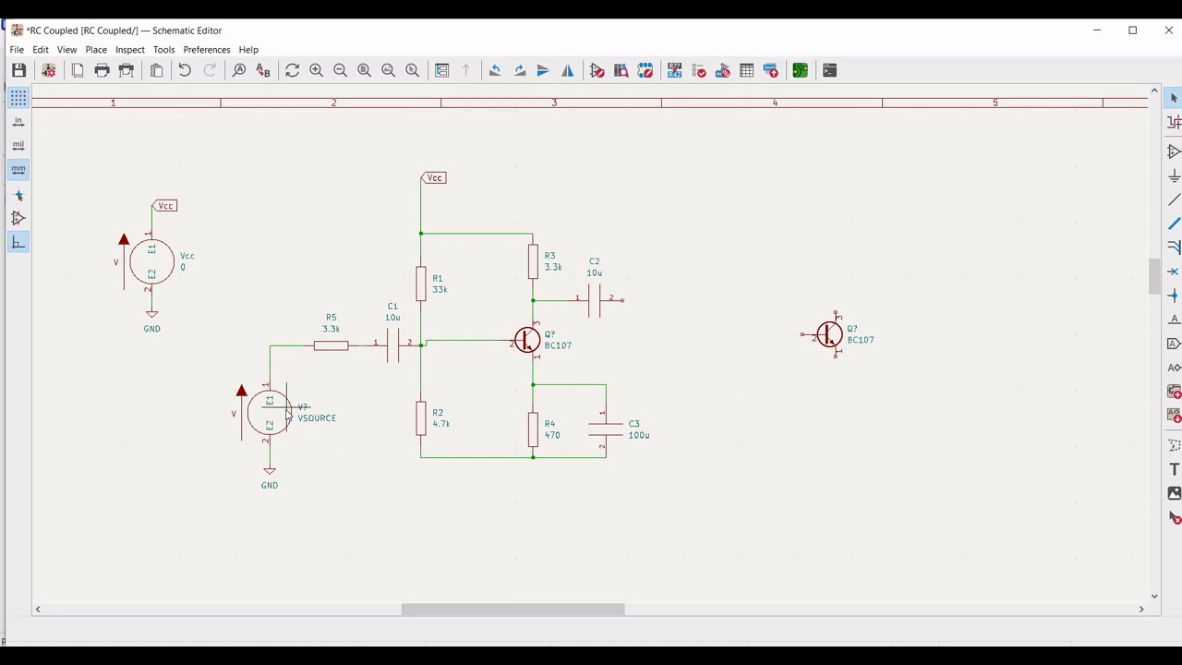
pyautogui.rightClick(288, 415)
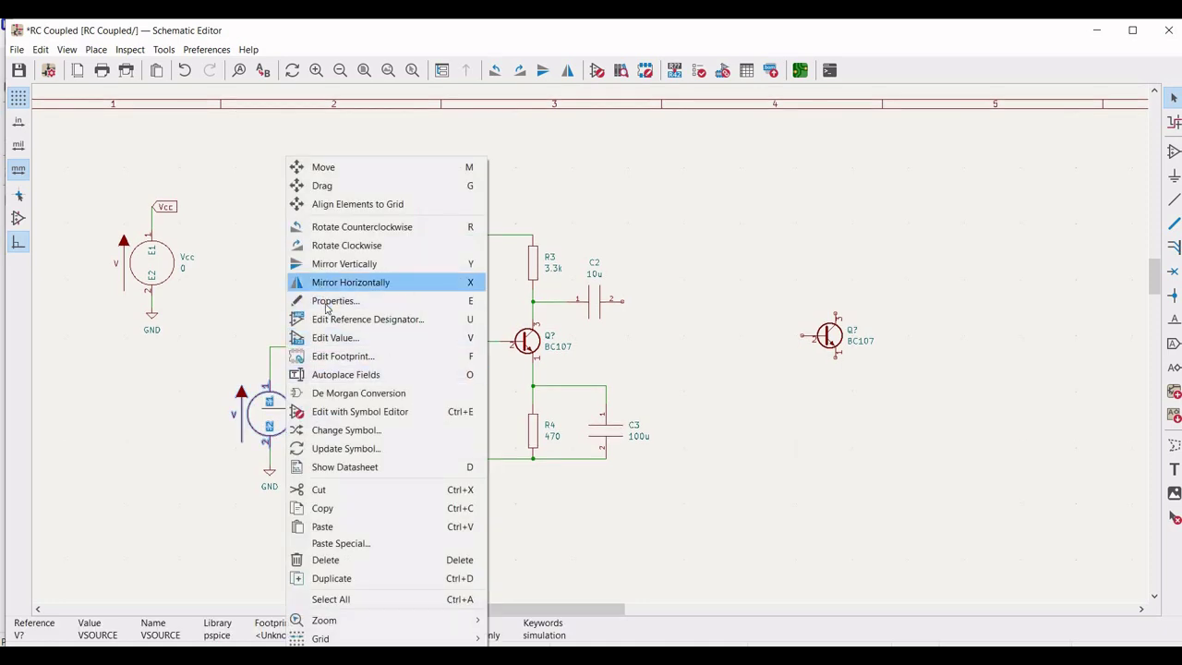
# - Make the lower source Vin, value 0, with a sinusoidal model of 0 offset and 1m amplitude
pyautogui.click(325, 301)
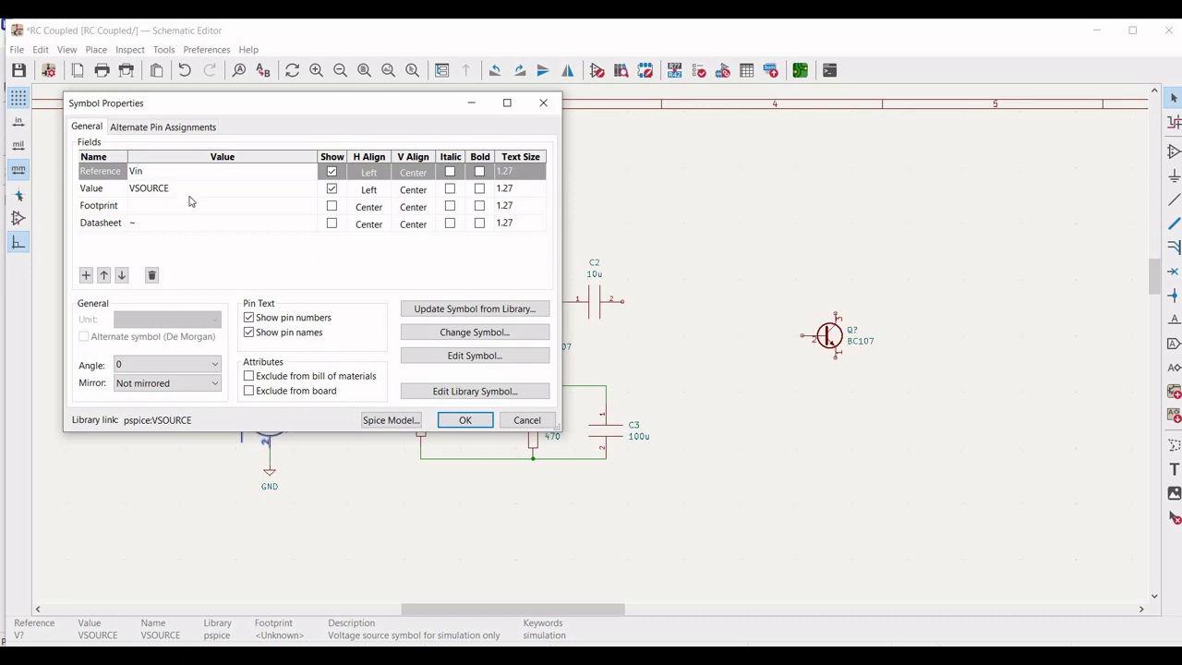
pyautogui.press('Return')
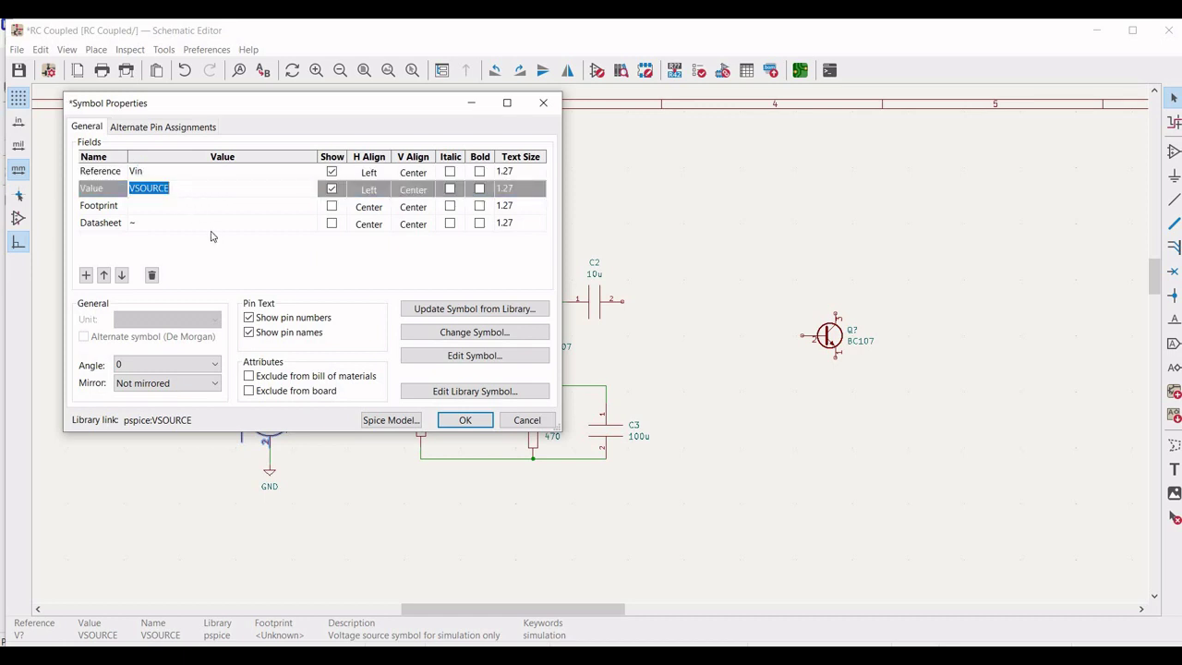
pyautogui.write('0')
pyautogui.click(404, 423)
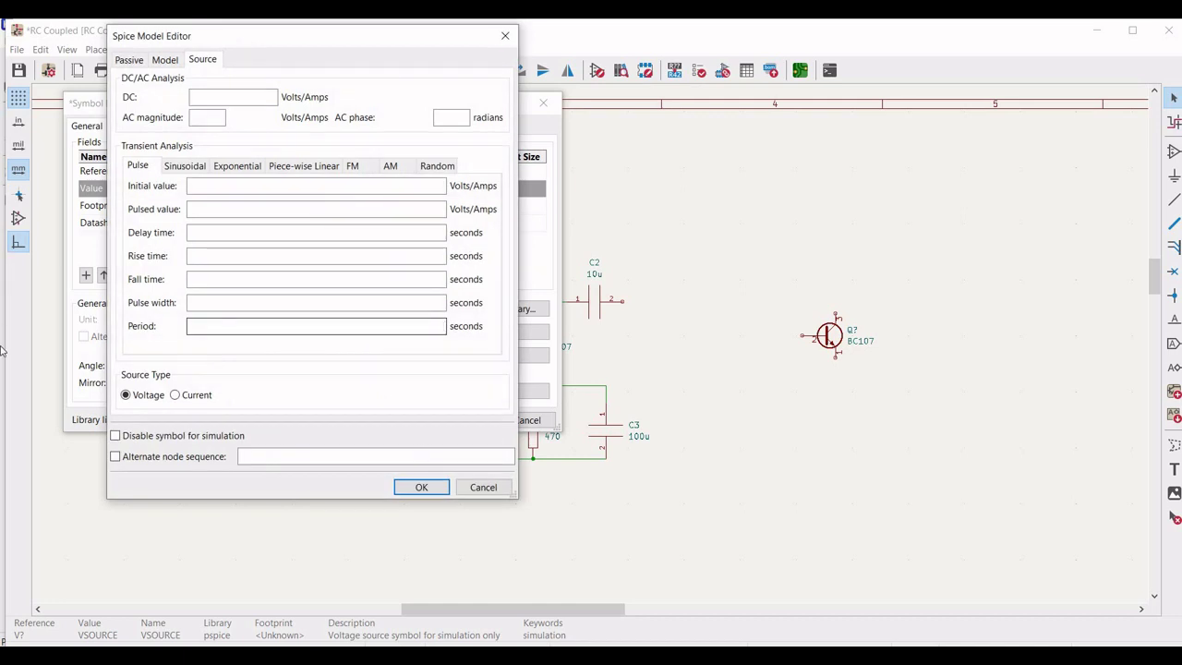
pyautogui.click(190, 170)
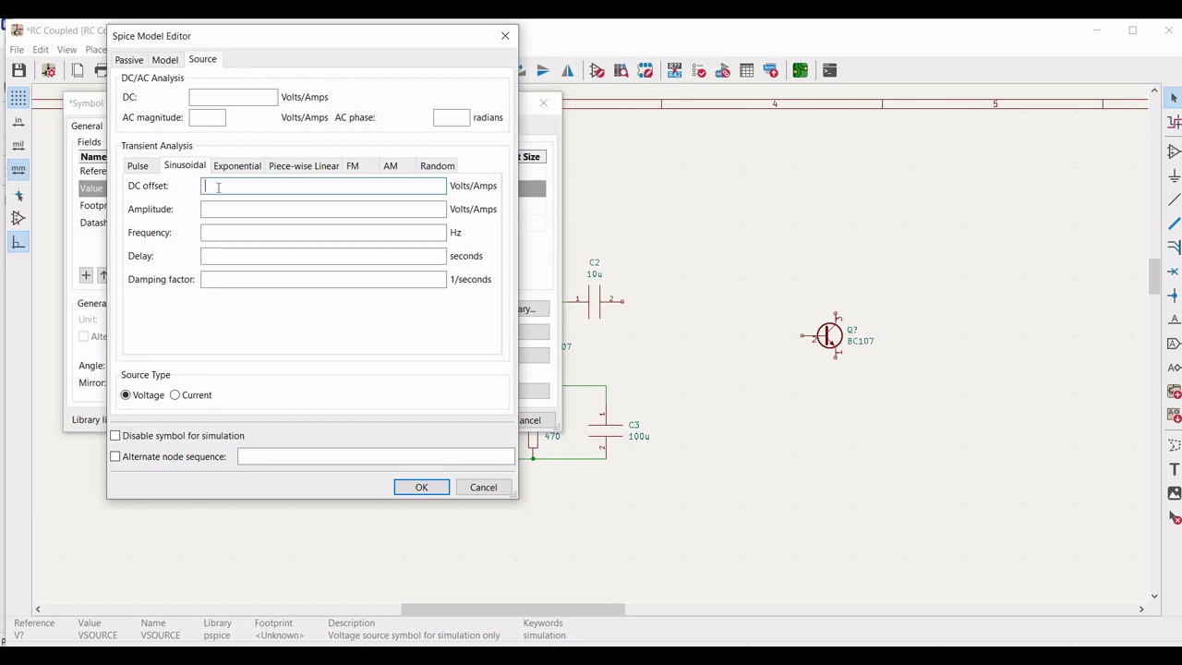
pyautogui.click(228, 211)
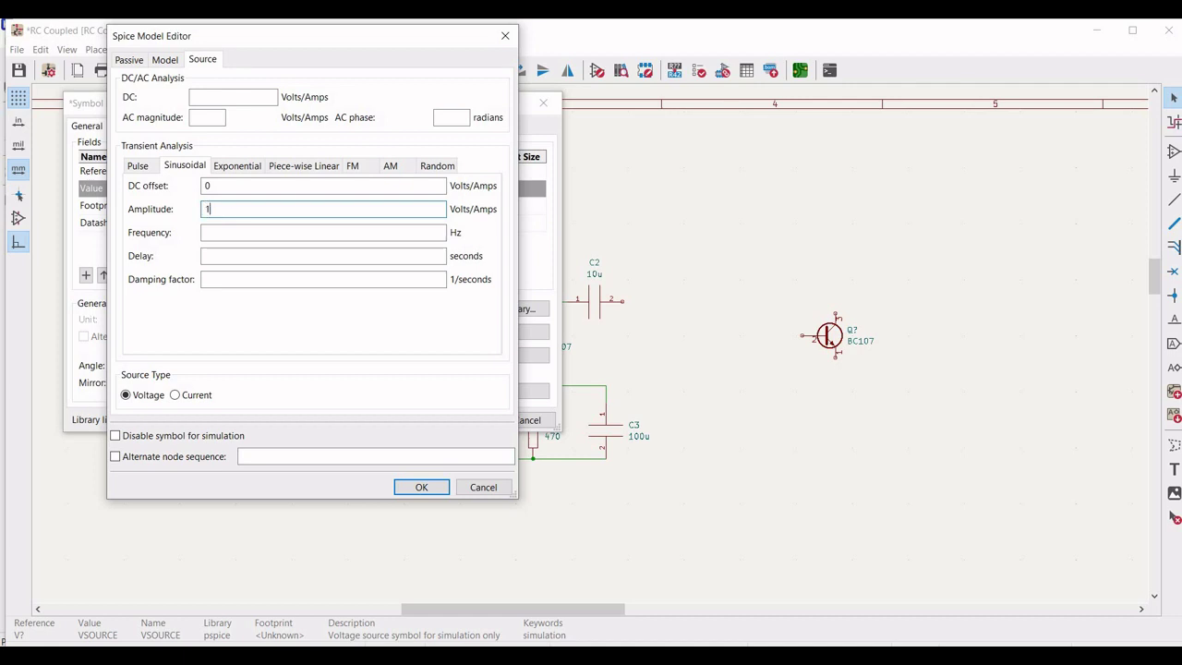
pyautogui.click(222, 232)
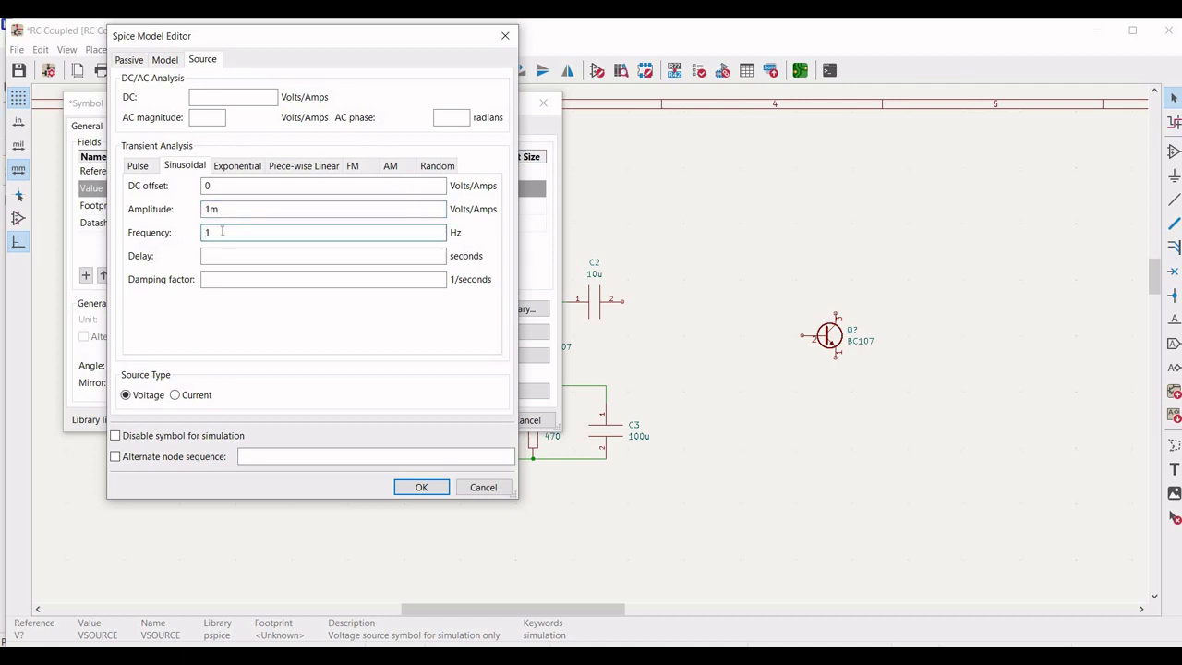
pyautogui.click(420, 486)
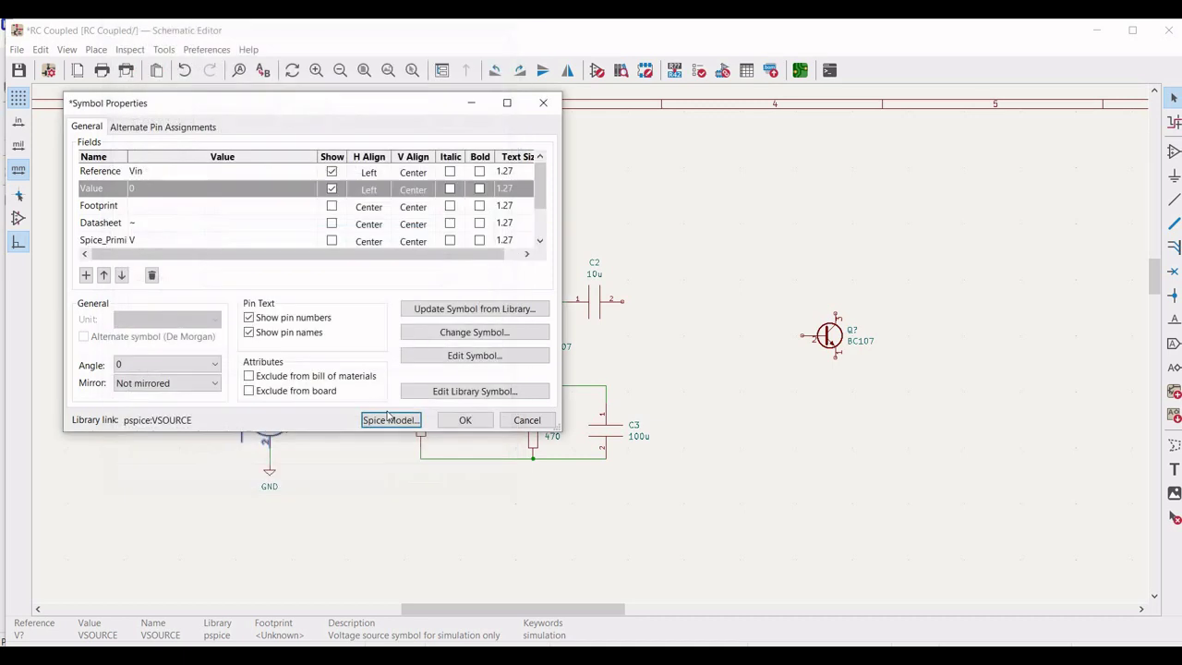
pyautogui.click(464, 420)
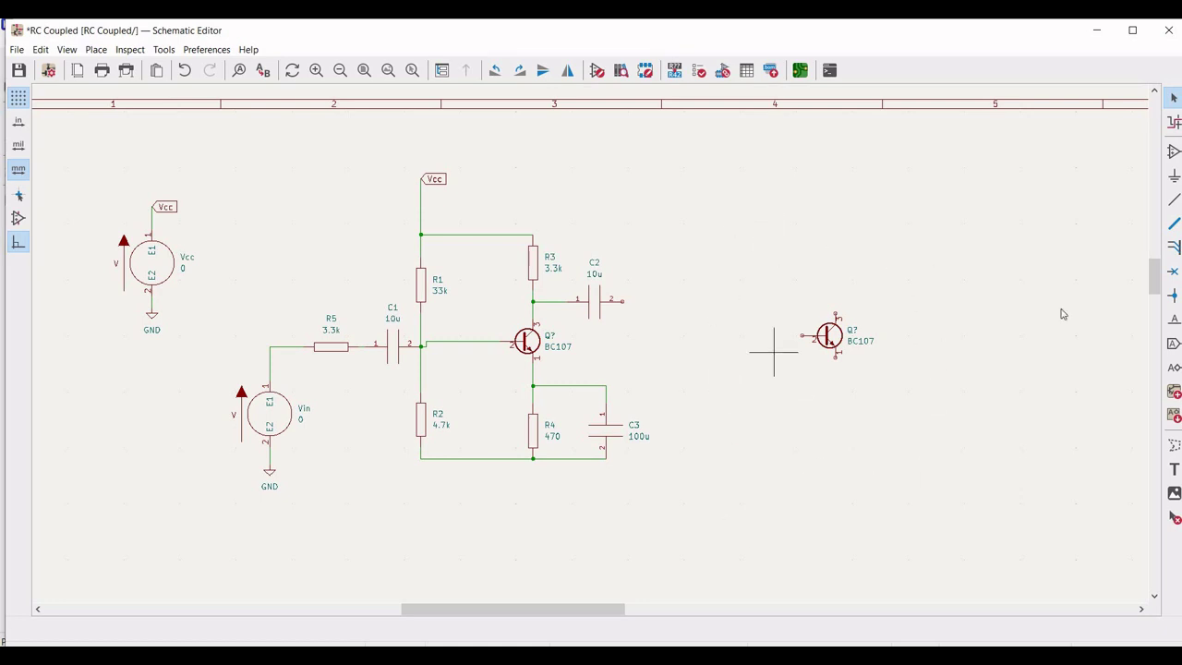
# - Place simulation resistors to the right and above-left of the second BC107
pyautogui.click(1173, 151)
pyautogui.click(680, 292)
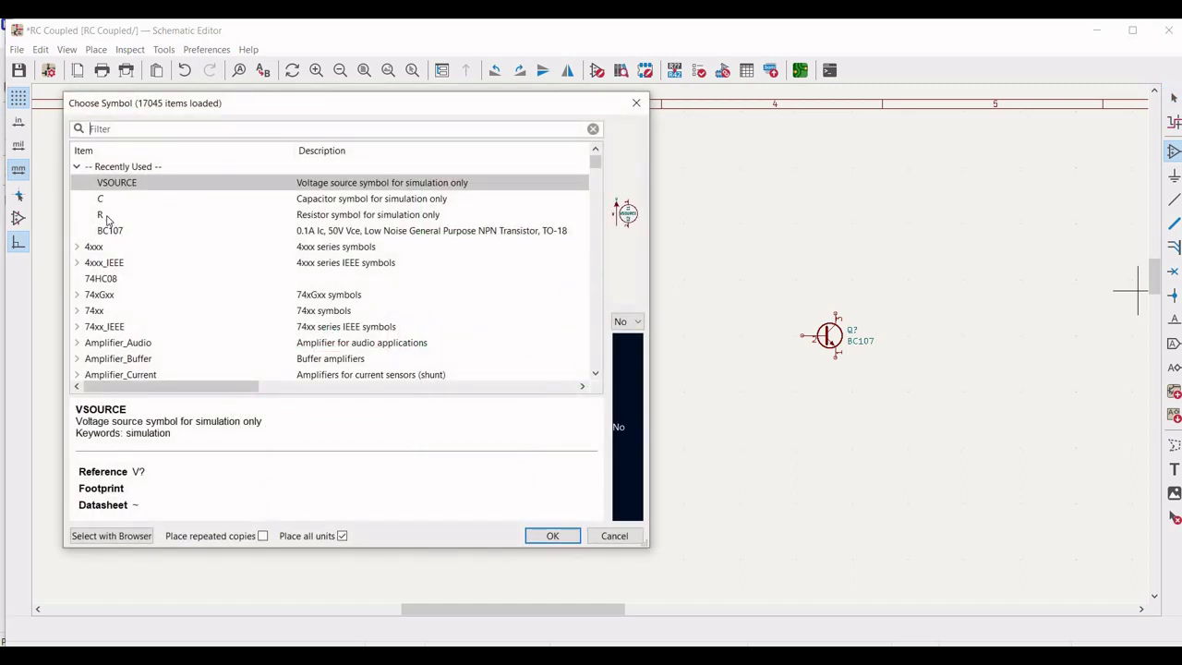
pyautogui.click(104, 216)
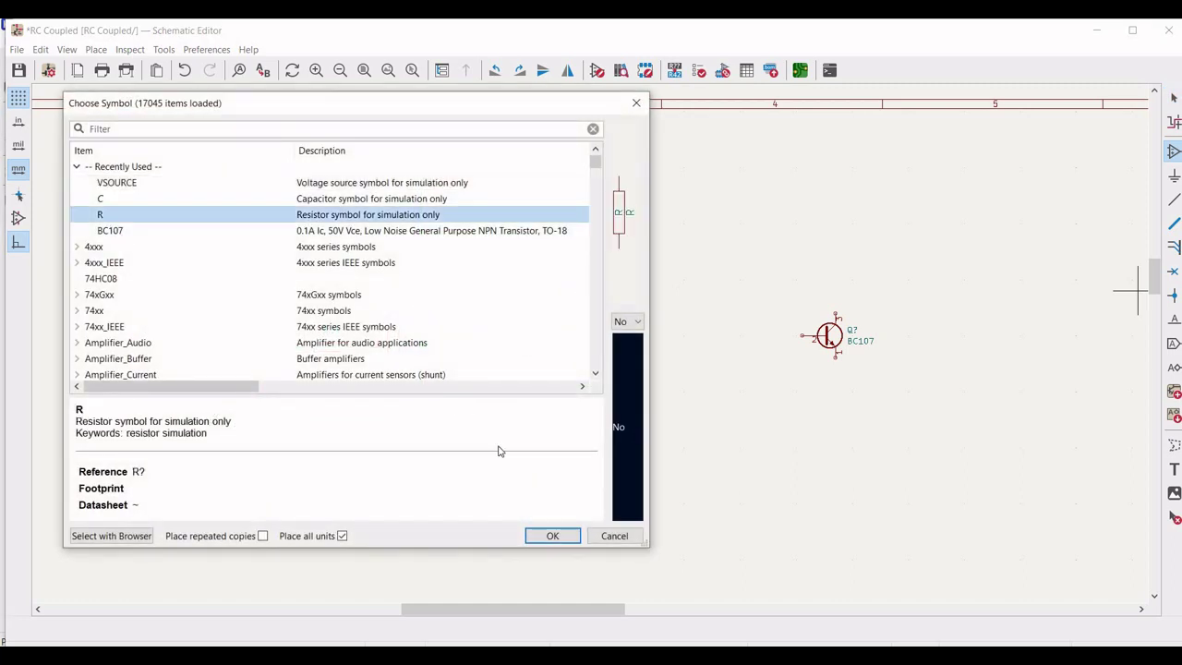
pyautogui.click(548, 536)
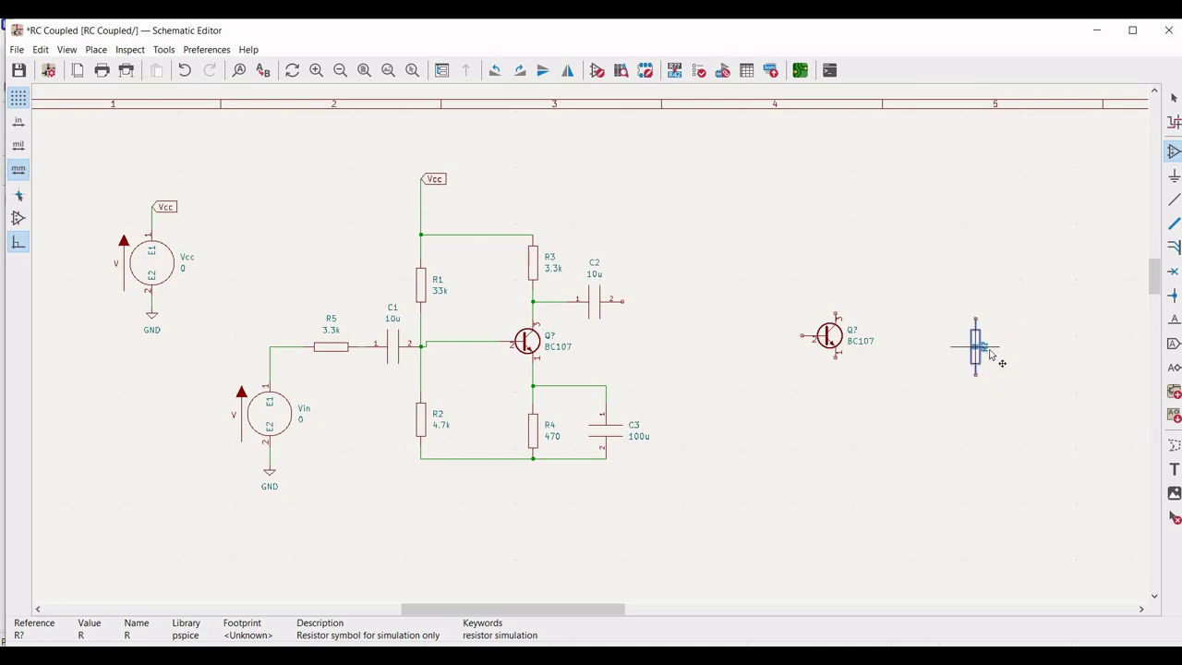
pyautogui.click(991, 354)
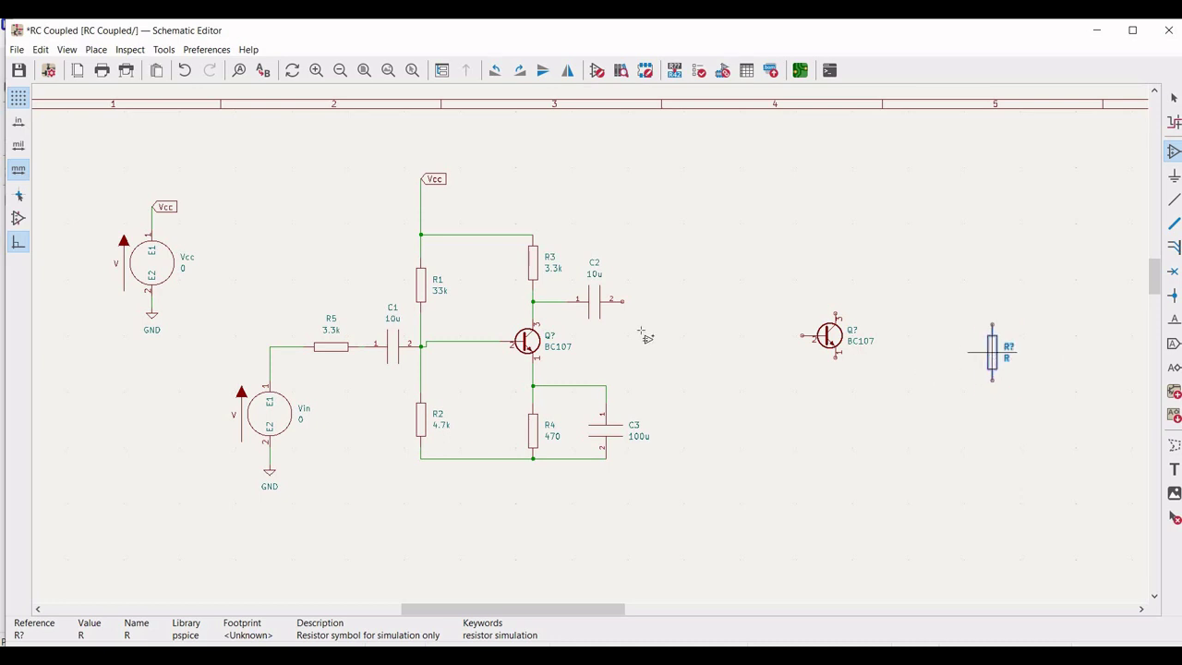
pyautogui.click(745, 251)
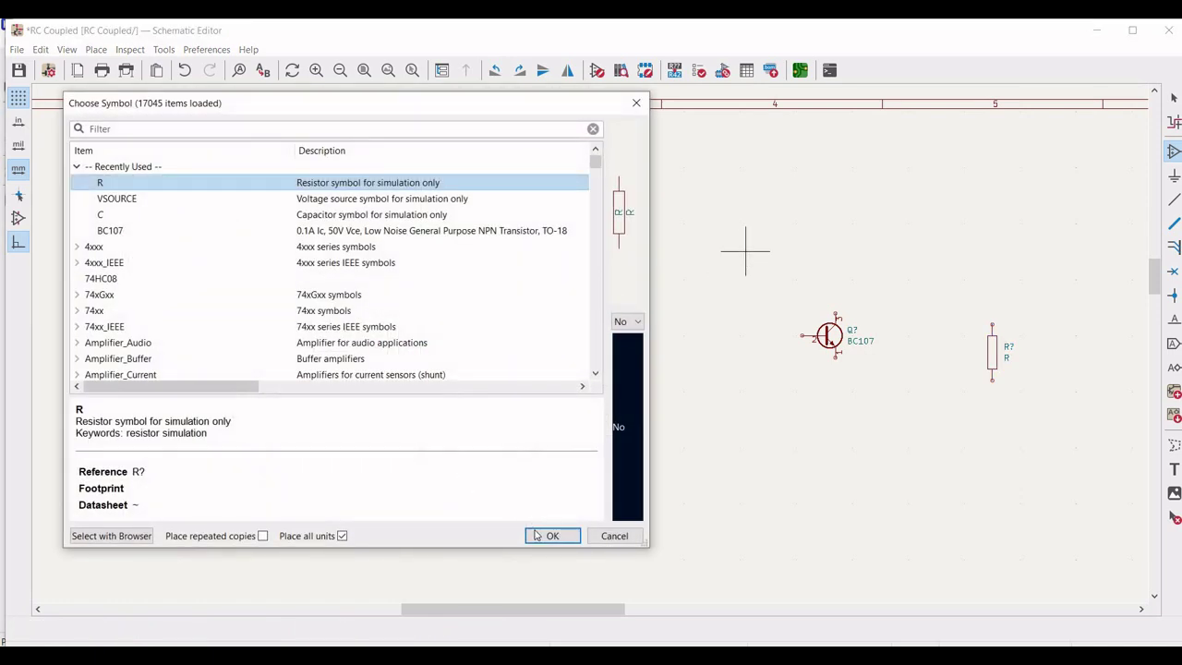
pyautogui.click(538, 535)
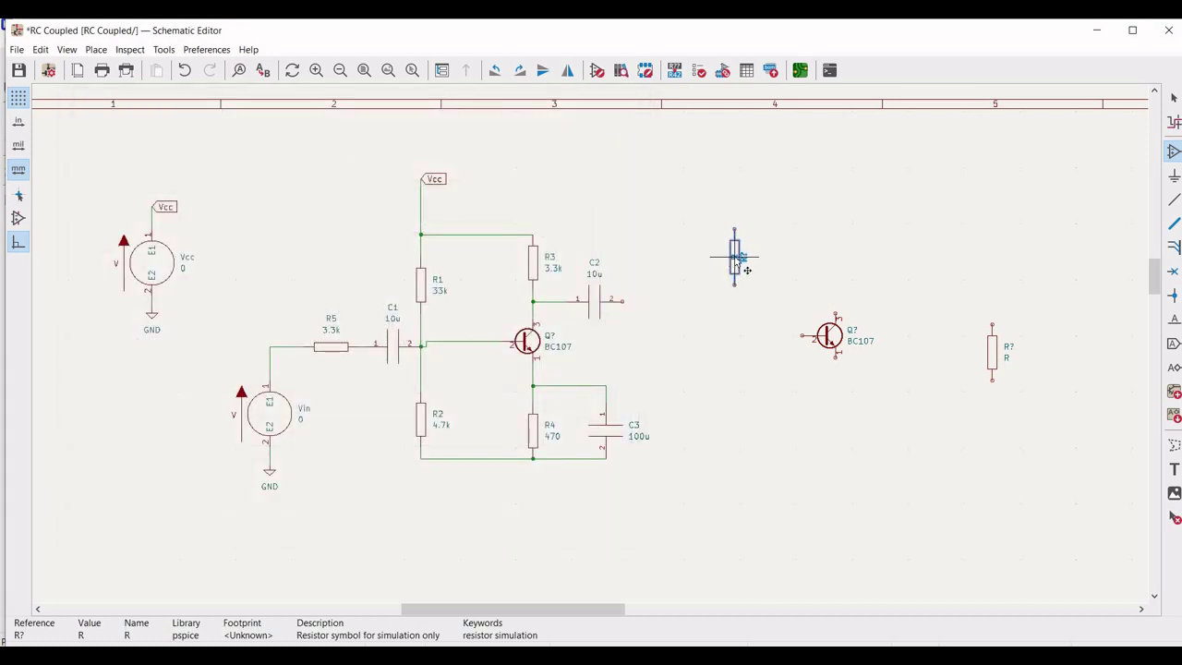
pyautogui.click(734, 258)
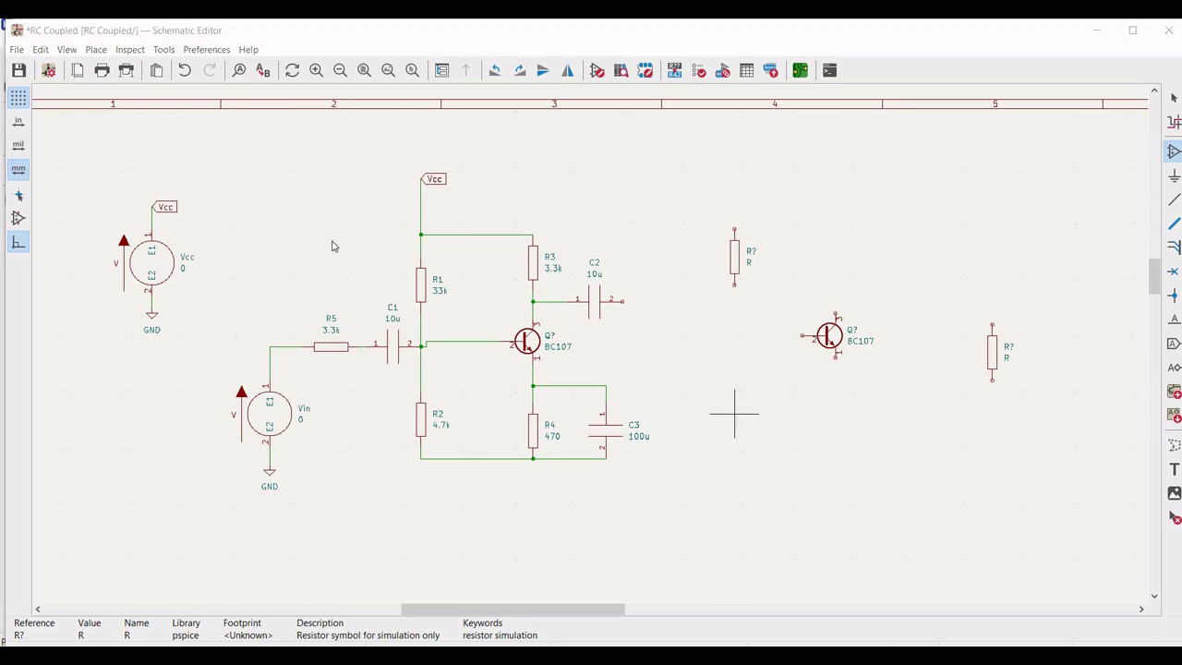
# - Place three more resistors below-left, above-right and below-right of the second BC107
pyautogui.click(733, 415)
pyautogui.press('Return')
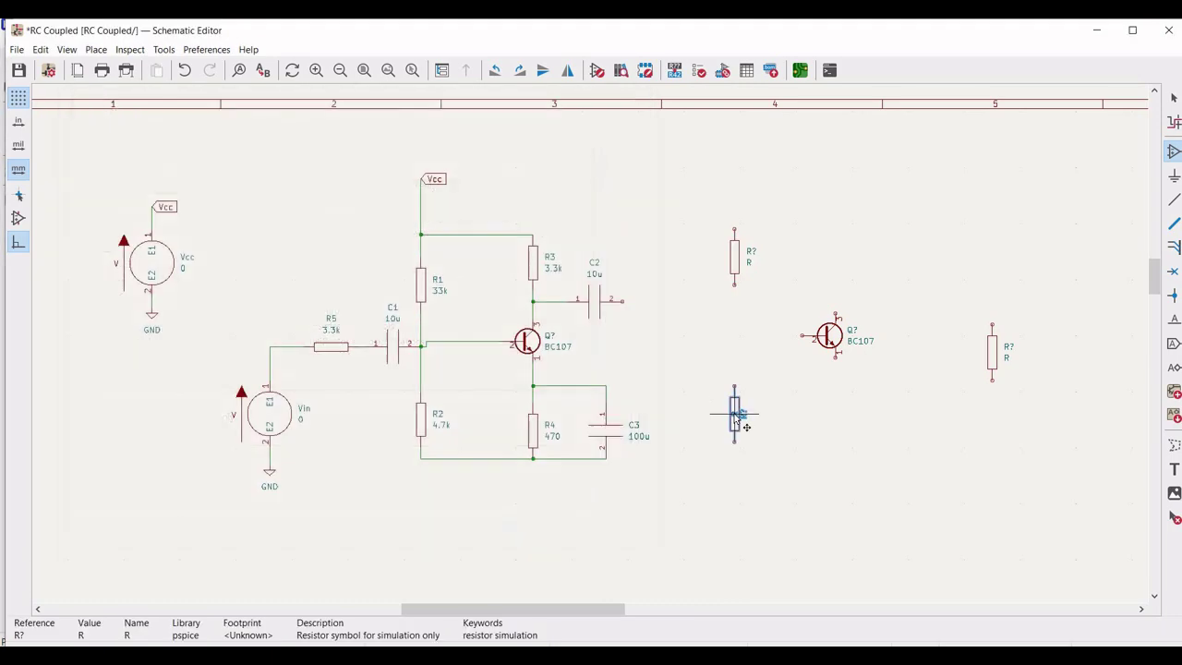
pyautogui.click(735, 416)
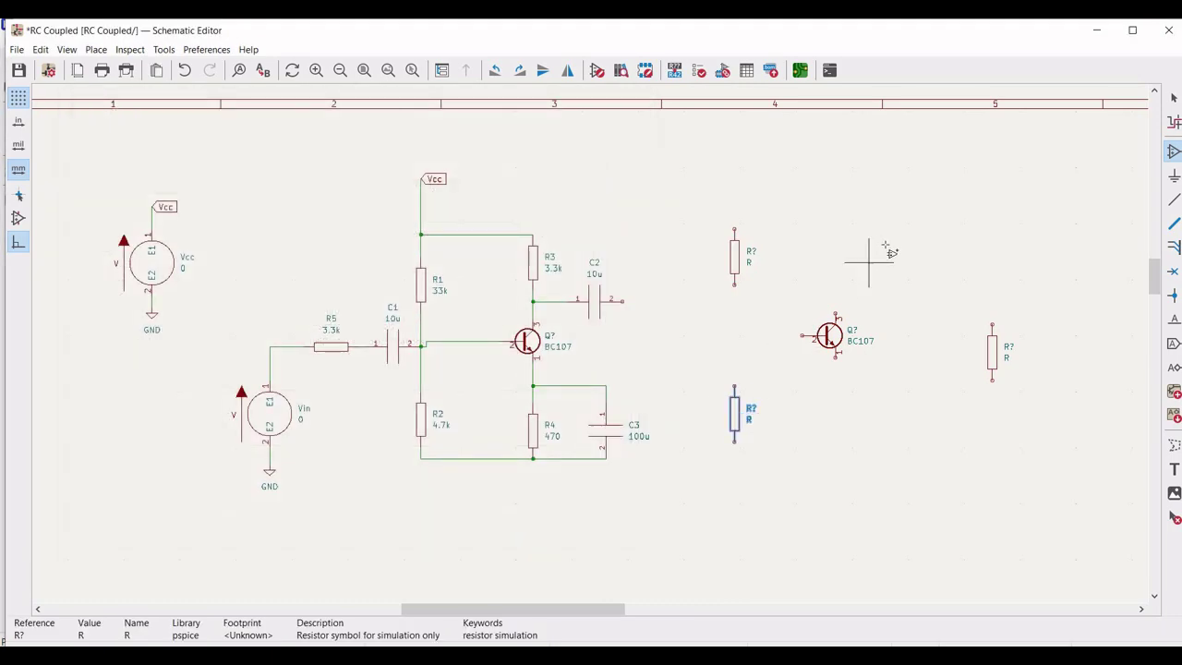
pyautogui.click(890, 250)
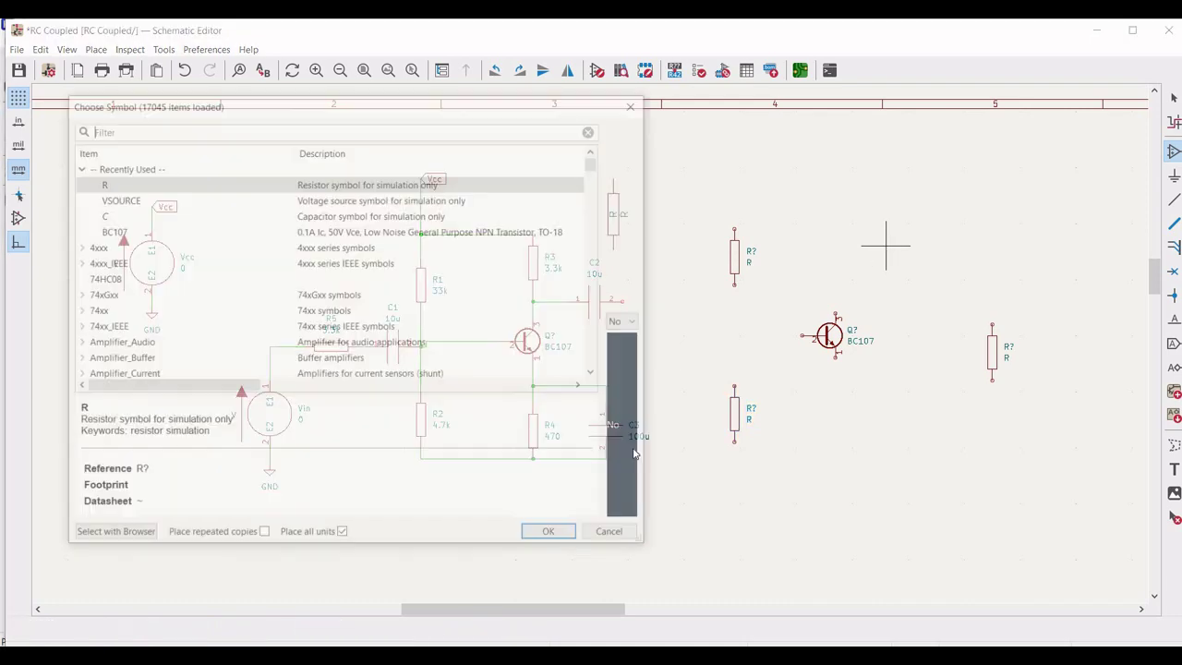
pyautogui.press('Return')
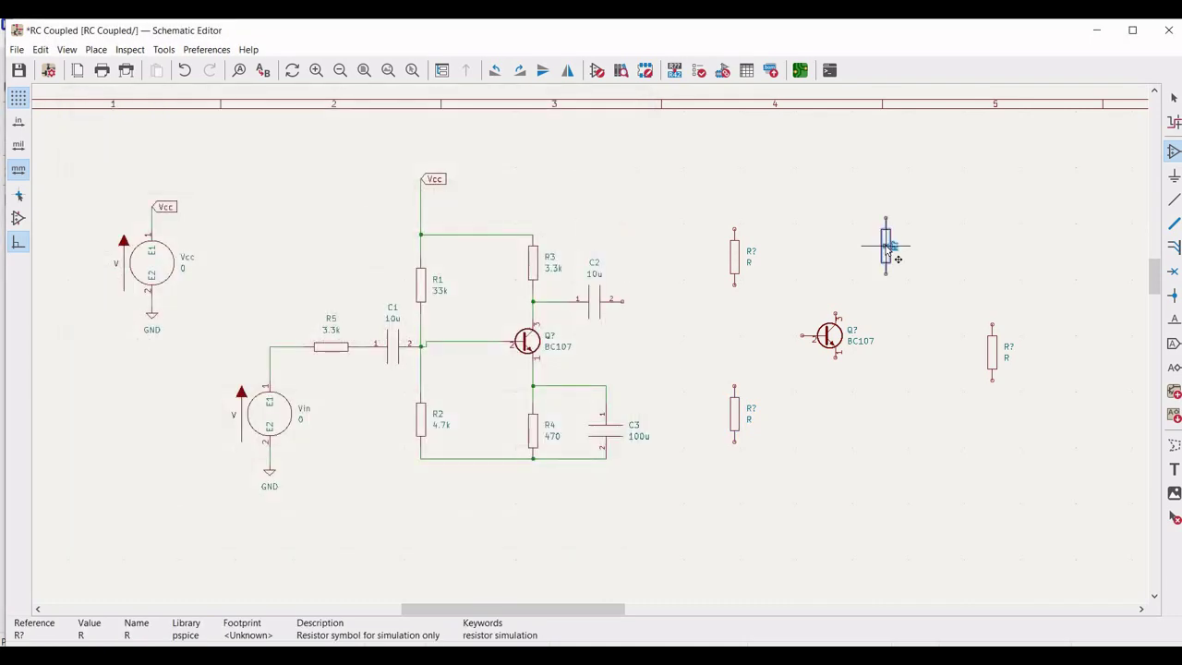
pyautogui.click(890, 248)
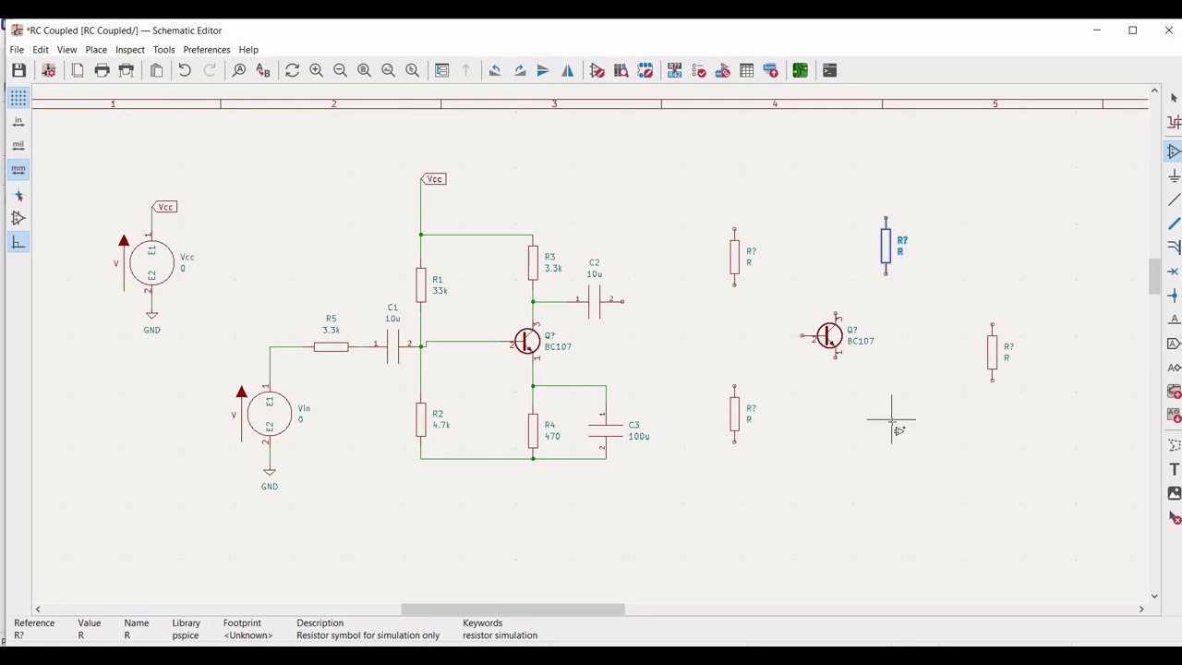
pyautogui.click(891, 420)
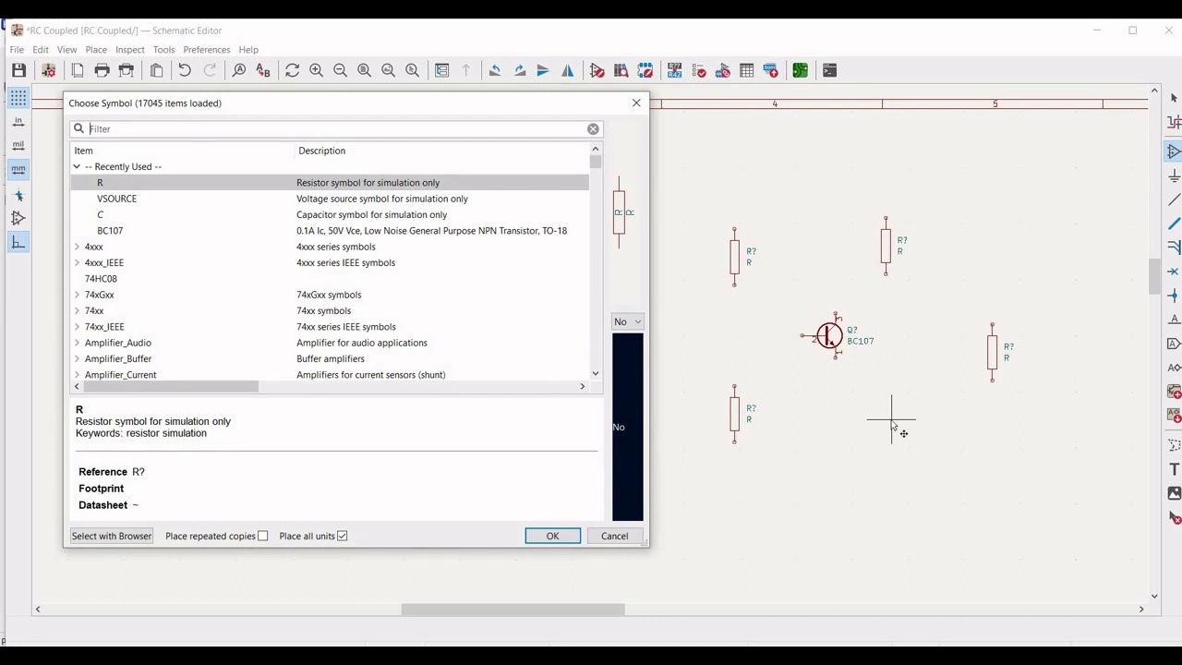
pyautogui.click(546, 535)
pyautogui.click(891, 420)
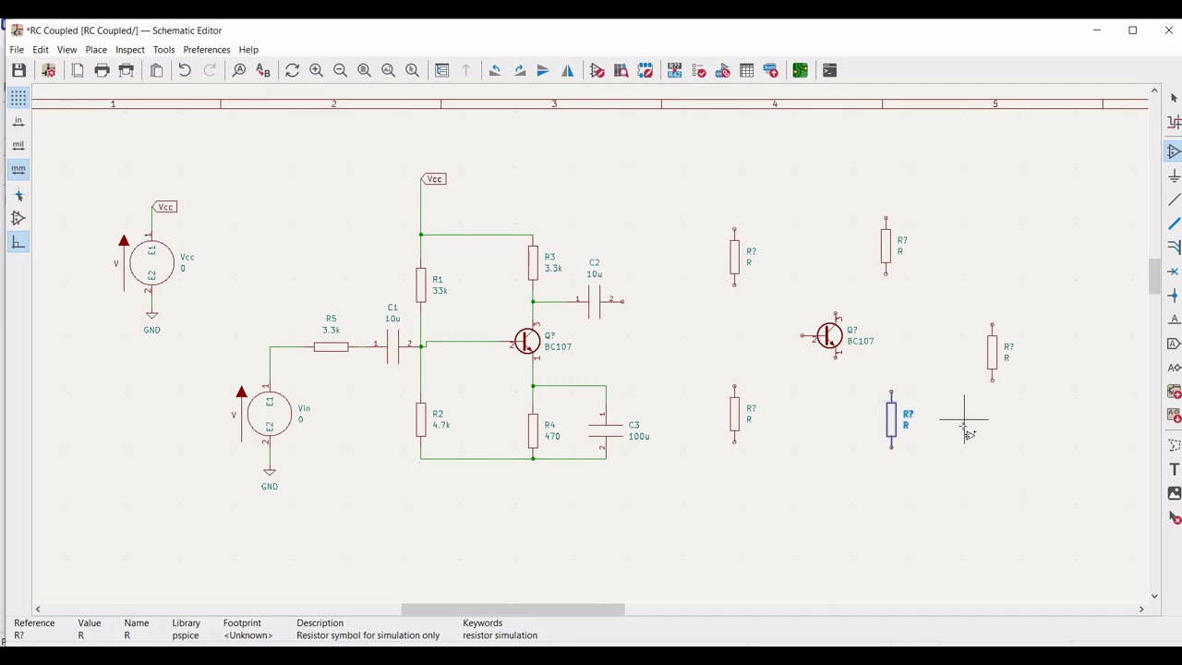
# - Place a simulation capacitor at the lower right and a rotated, horizontal one near the top right
pyautogui.click(624, 349)
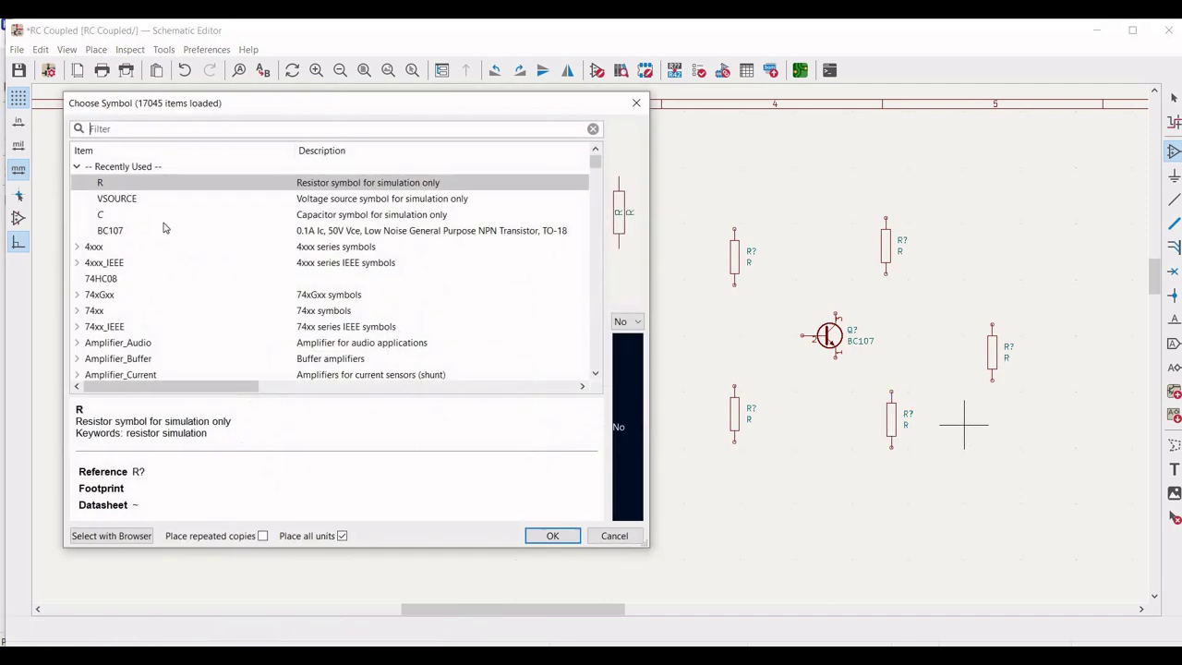
pyautogui.click(162, 217)
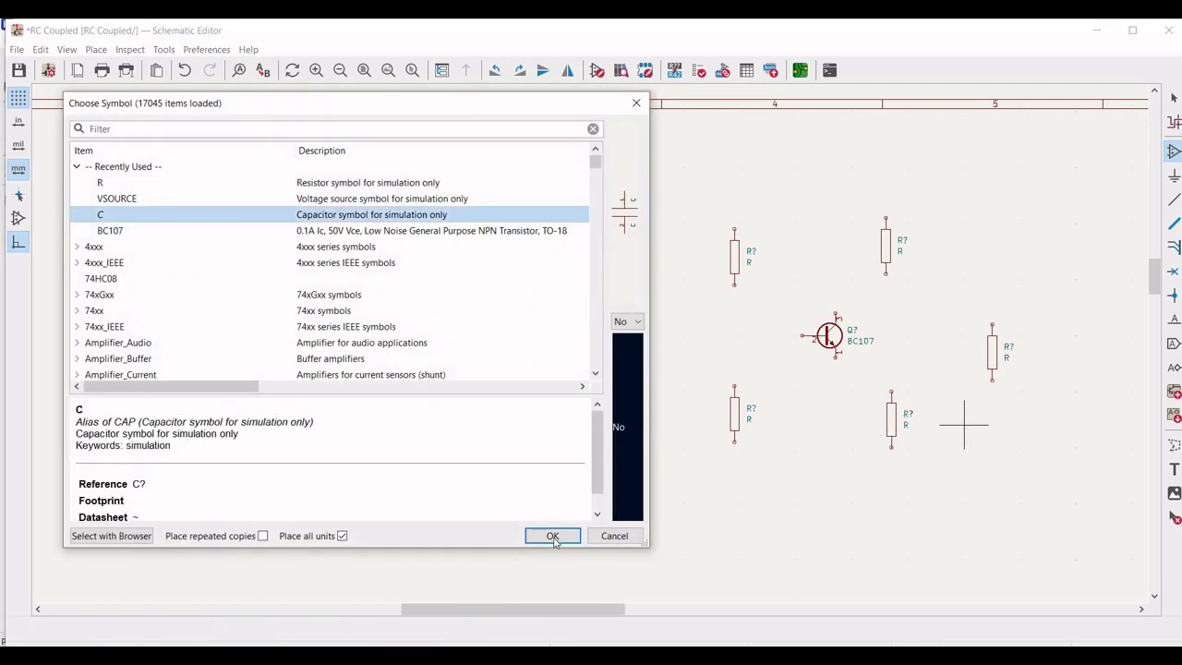
pyautogui.click(552, 537)
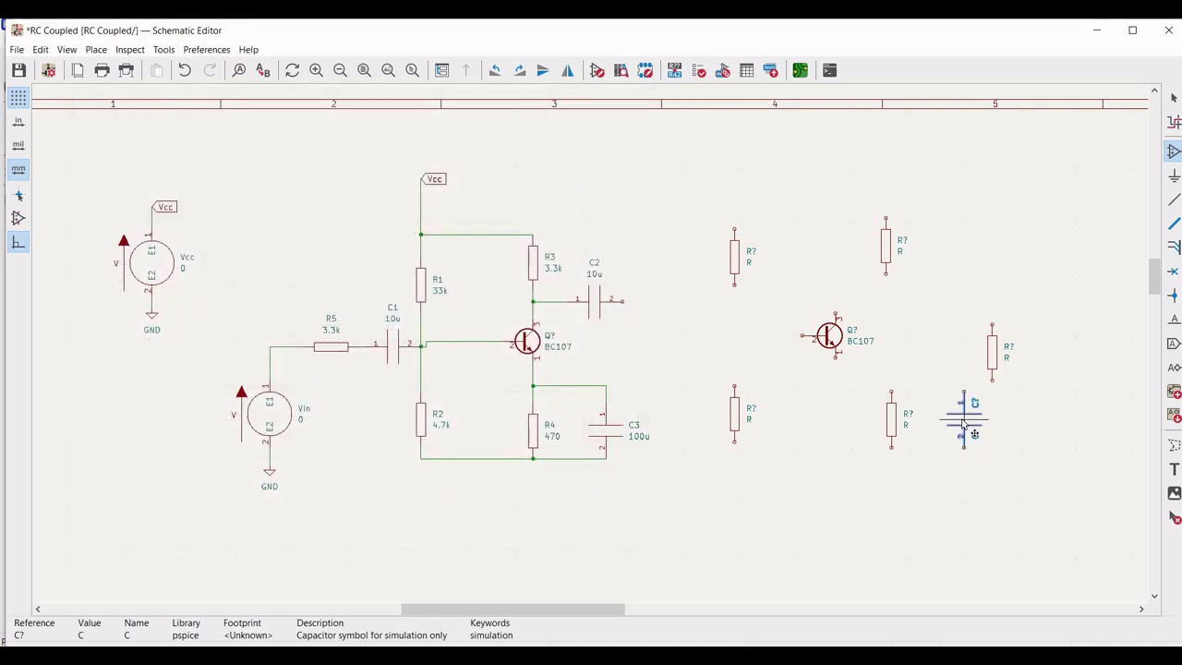
pyautogui.click(963, 422)
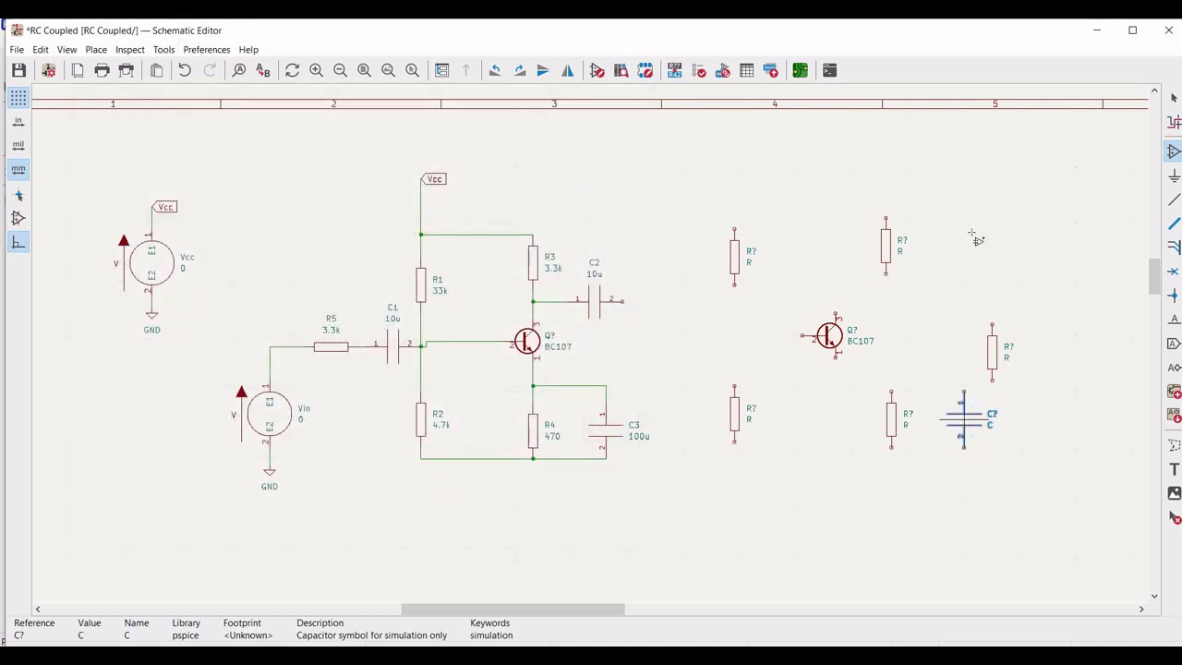
pyautogui.click(953, 286)
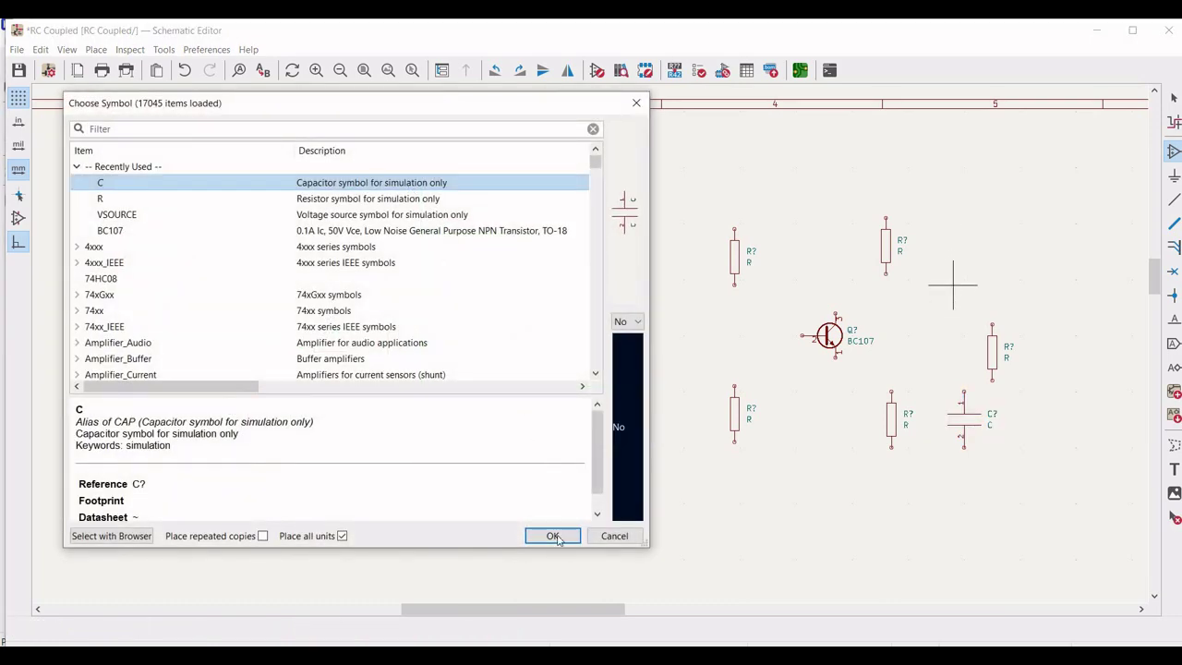
pyautogui.press('Return')
pyautogui.click(952, 286)
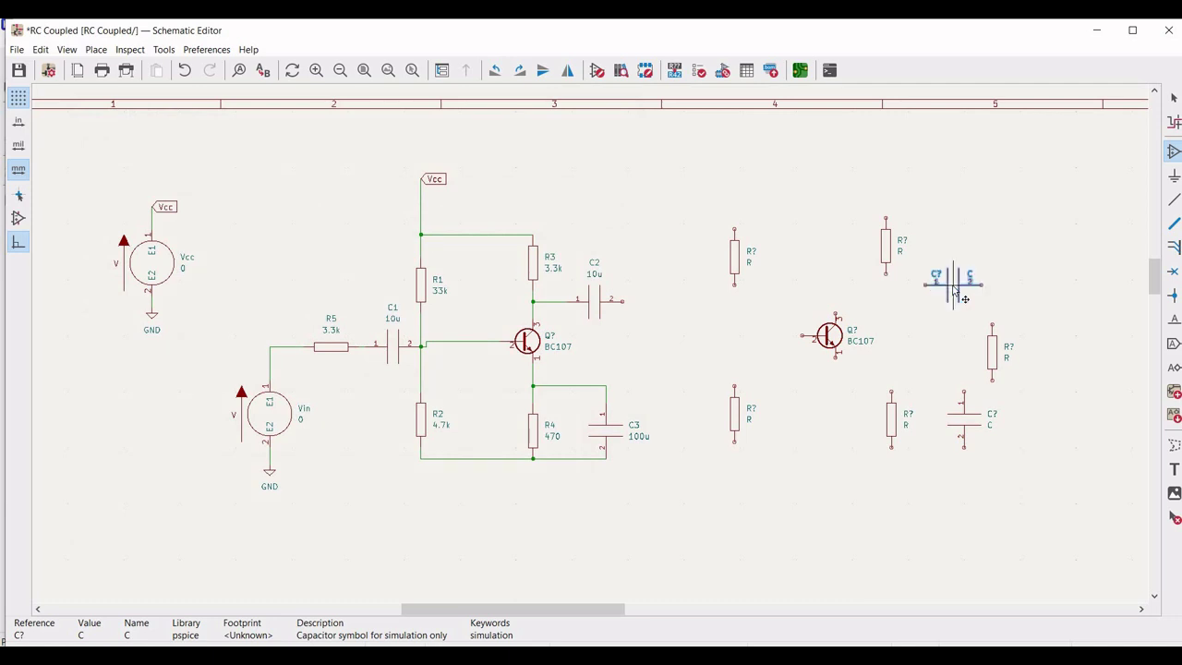
pyautogui.press('r')
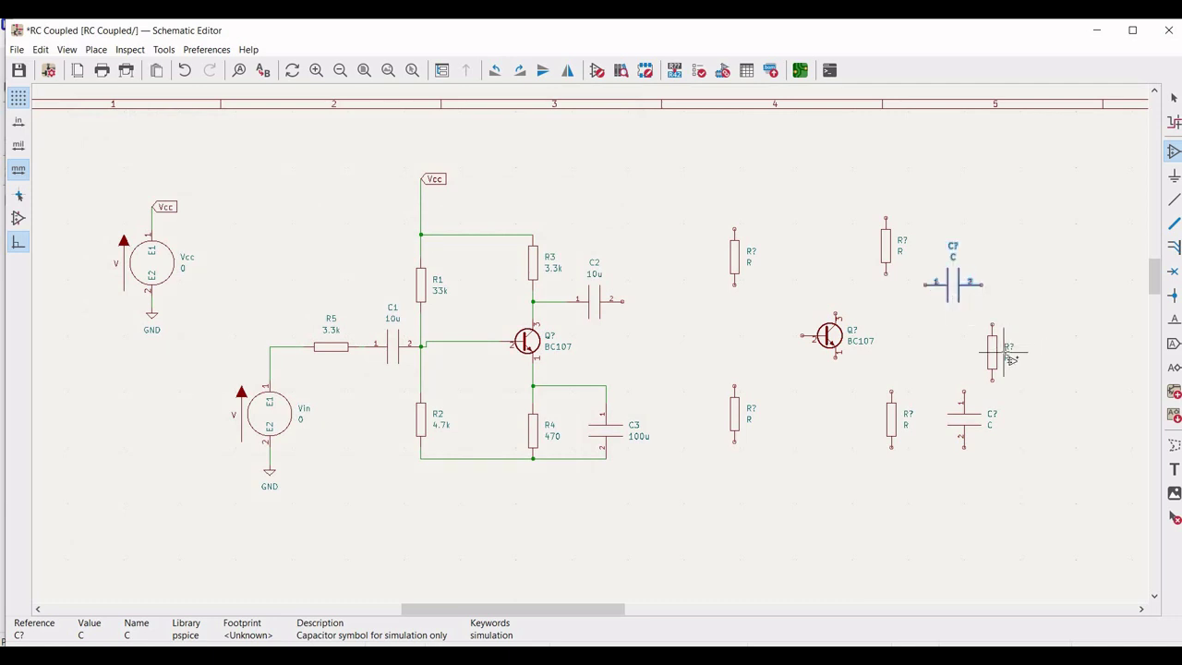
pyautogui.press('Escape')
# - Move the right-hand resistor slightly further right
pyautogui.click(992, 350)
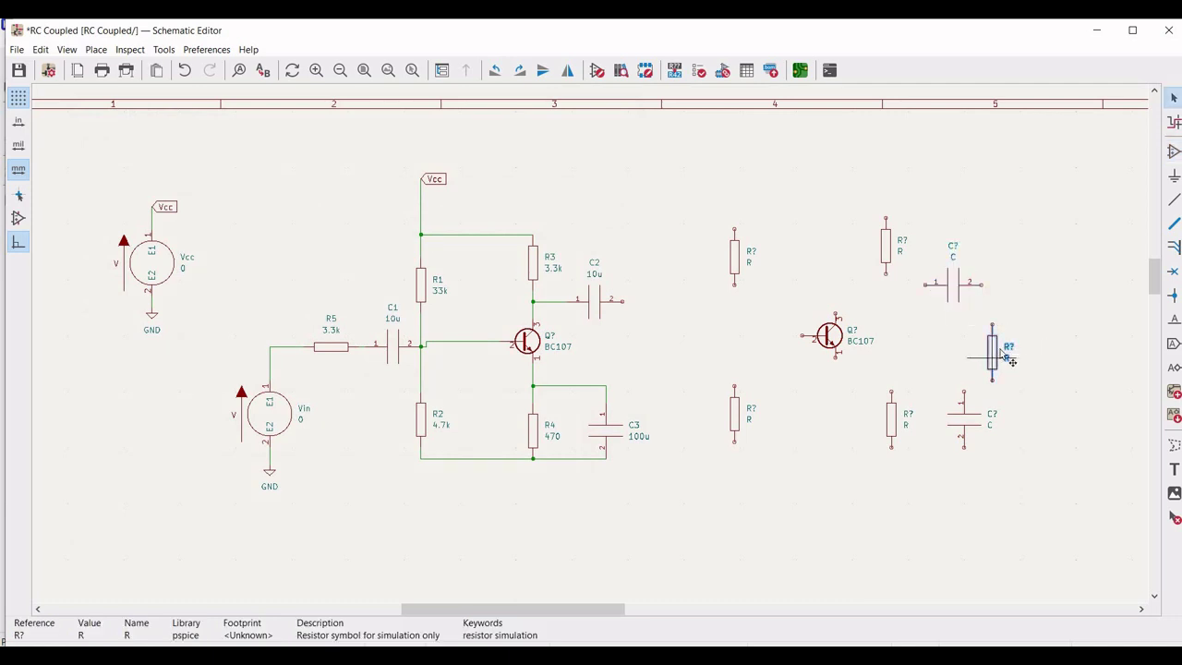
pyautogui.press('m')
pyautogui.click(1023, 356)
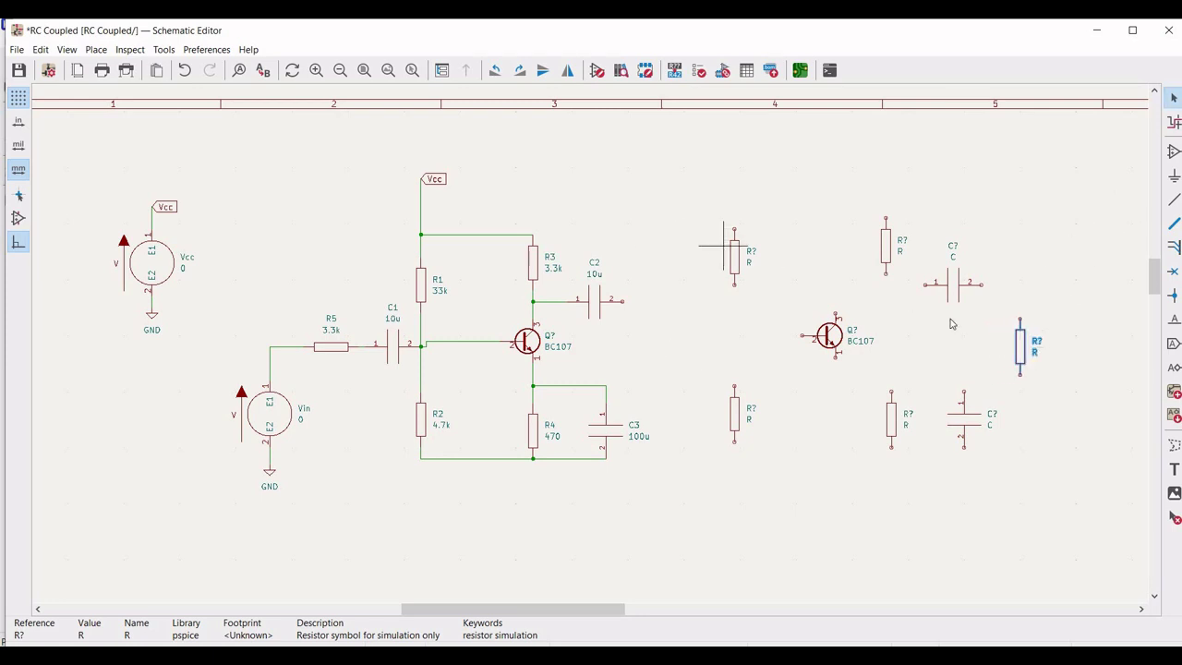
# - Set the right-hand resistor to R6 with value 1k
pyautogui.rightClick(1021, 347)
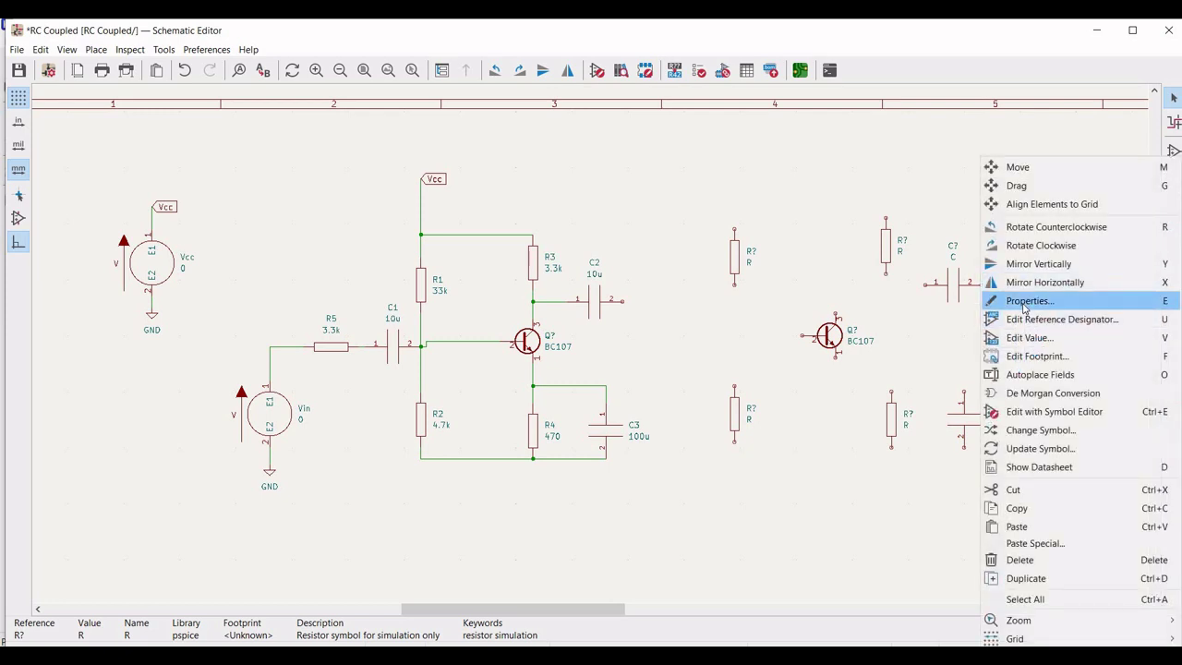
pyautogui.click(1023, 300)
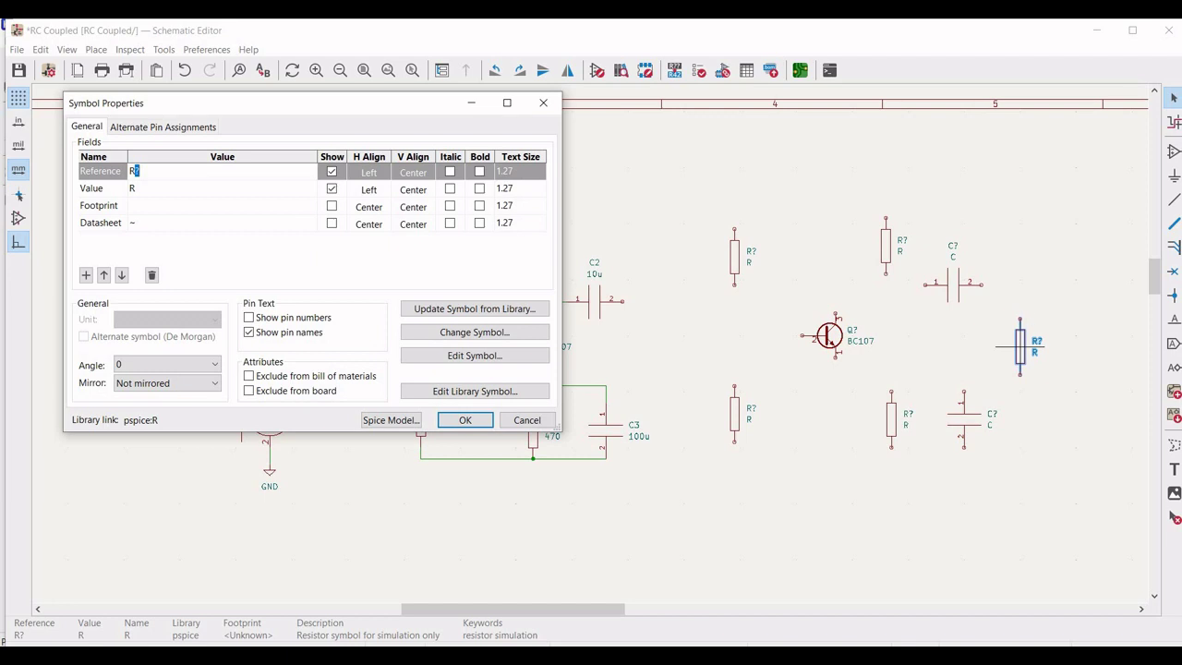
pyautogui.click(154, 175)
pyautogui.write('6')
pyautogui.click(173, 190)
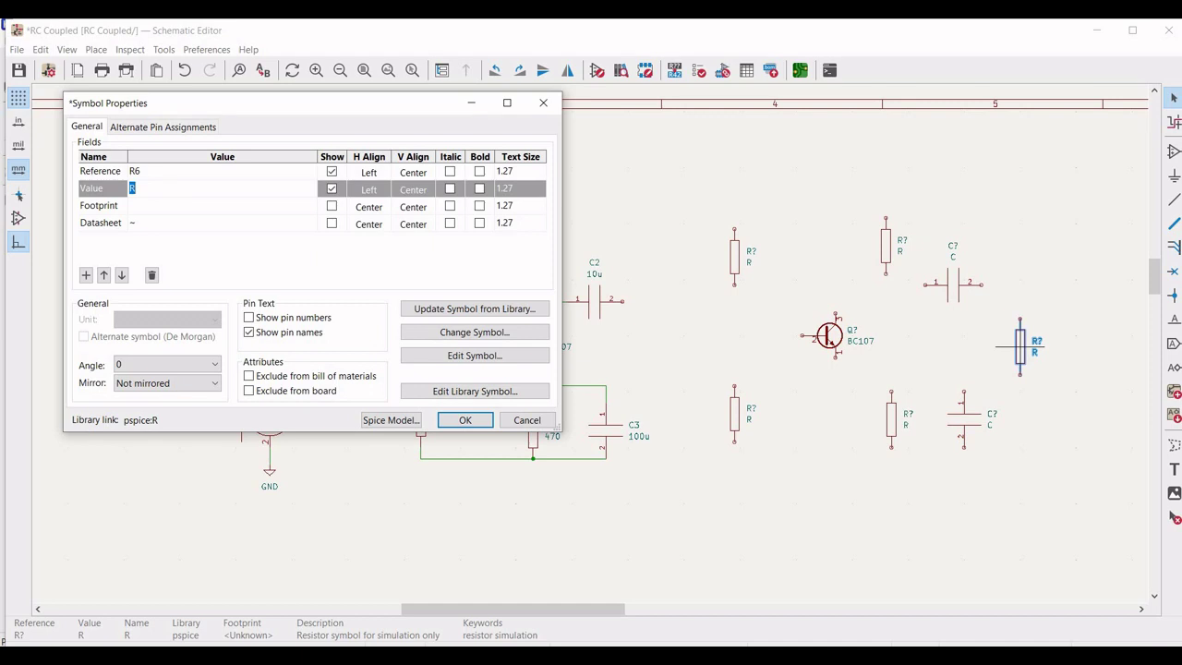
pyautogui.write('1k')
pyautogui.click(463, 420)
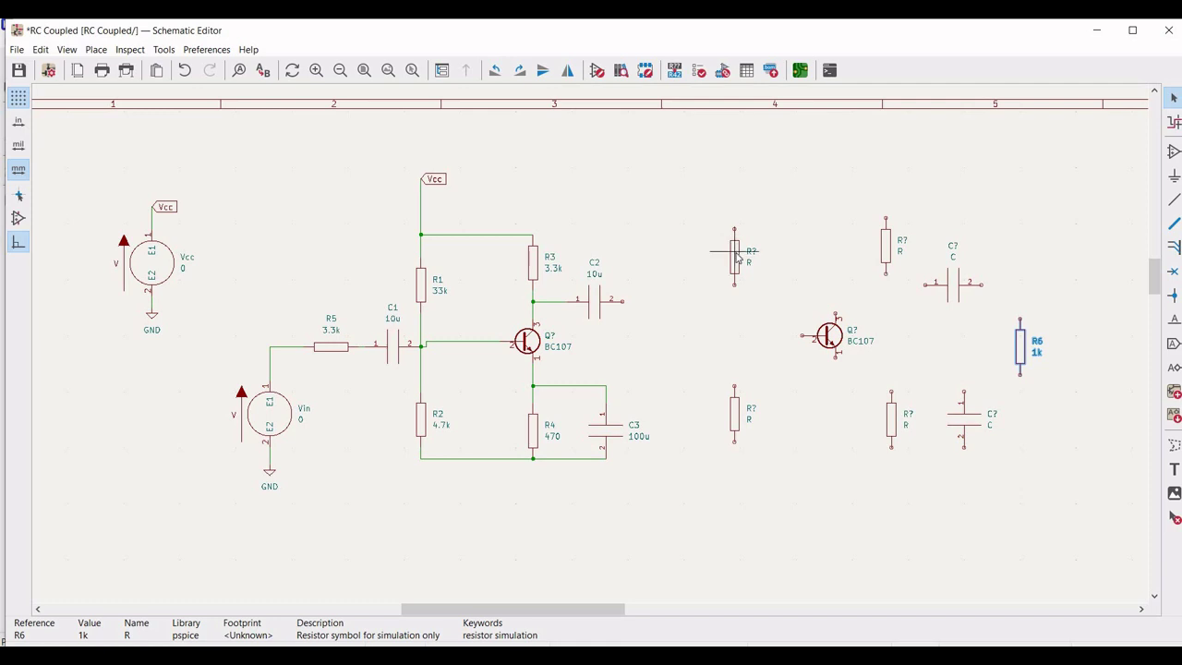
# - Set the upper-left resistor to R7 with value 33k
pyautogui.rightClick(736, 258)
pyautogui.click(784, 305)
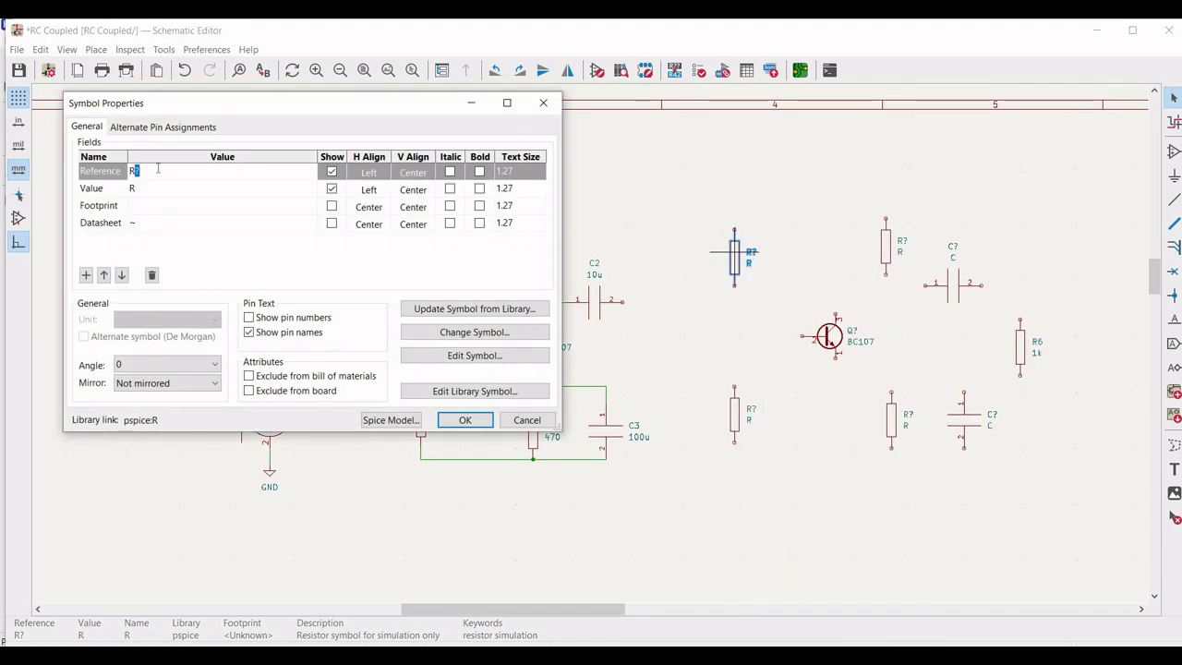
pyautogui.write('7')
pyautogui.click(156, 188)
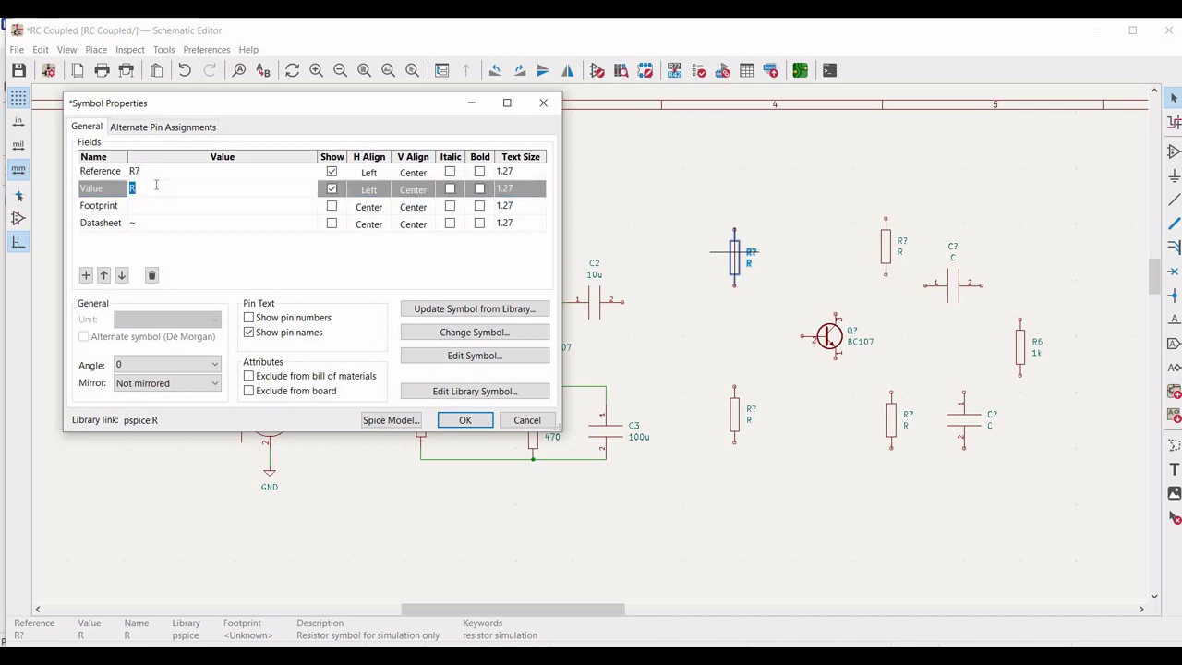
pyautogui.write('33k')
pyautogui.click(464, 420)
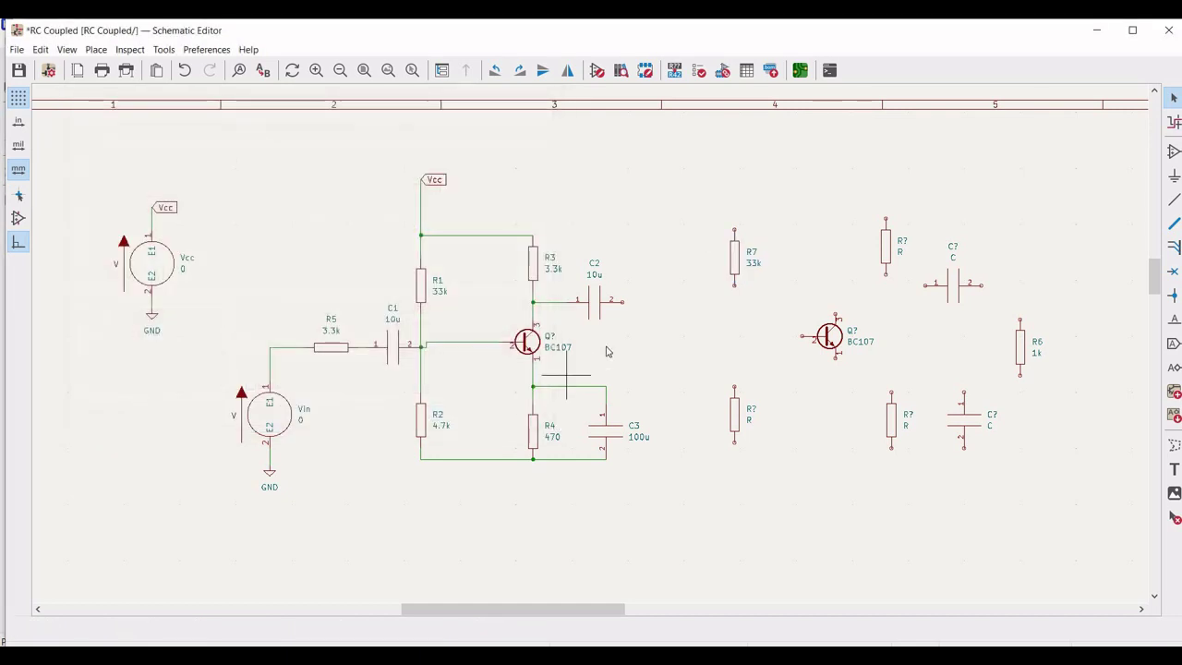
# - Set the lower-left resistor to R8 with value 4.7k
pyautogui.rightClick(734, 410)
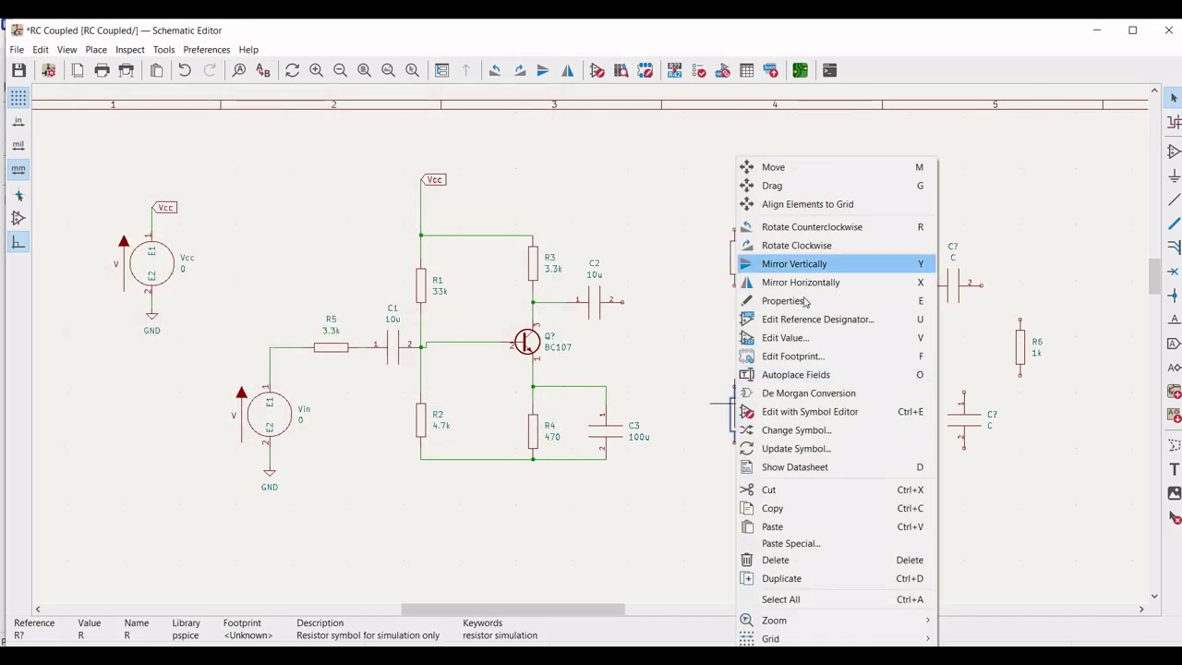
pyautogui.click(804, 302)
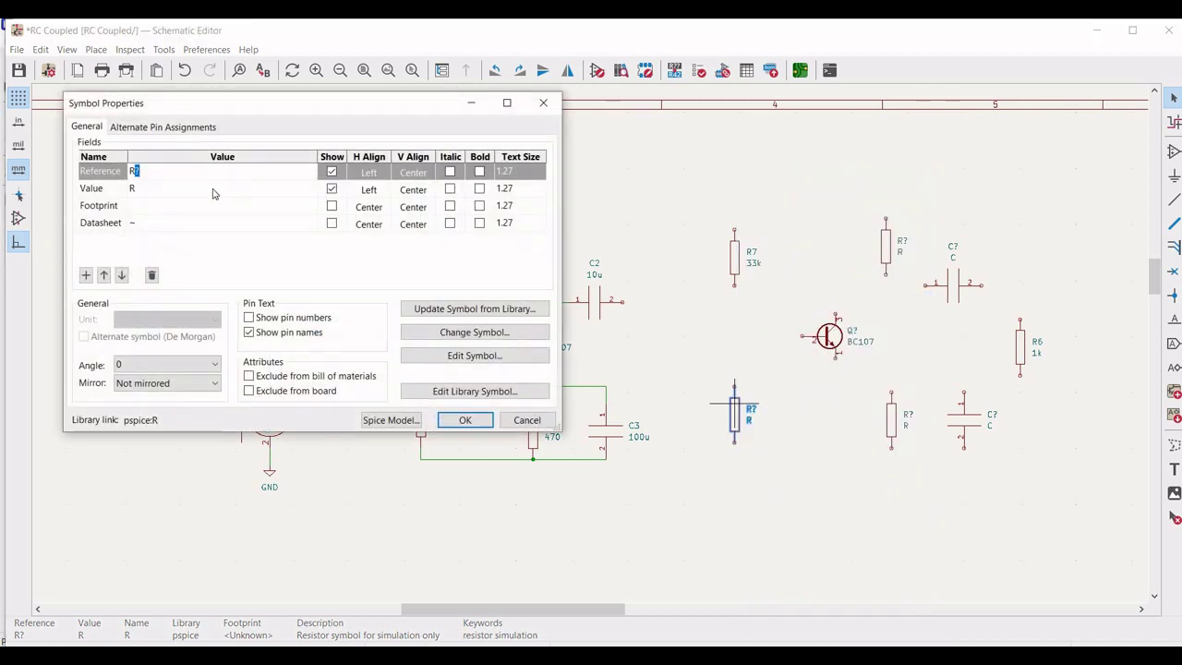
pyautogui.write('8')
pyautogui.click(170, 196)
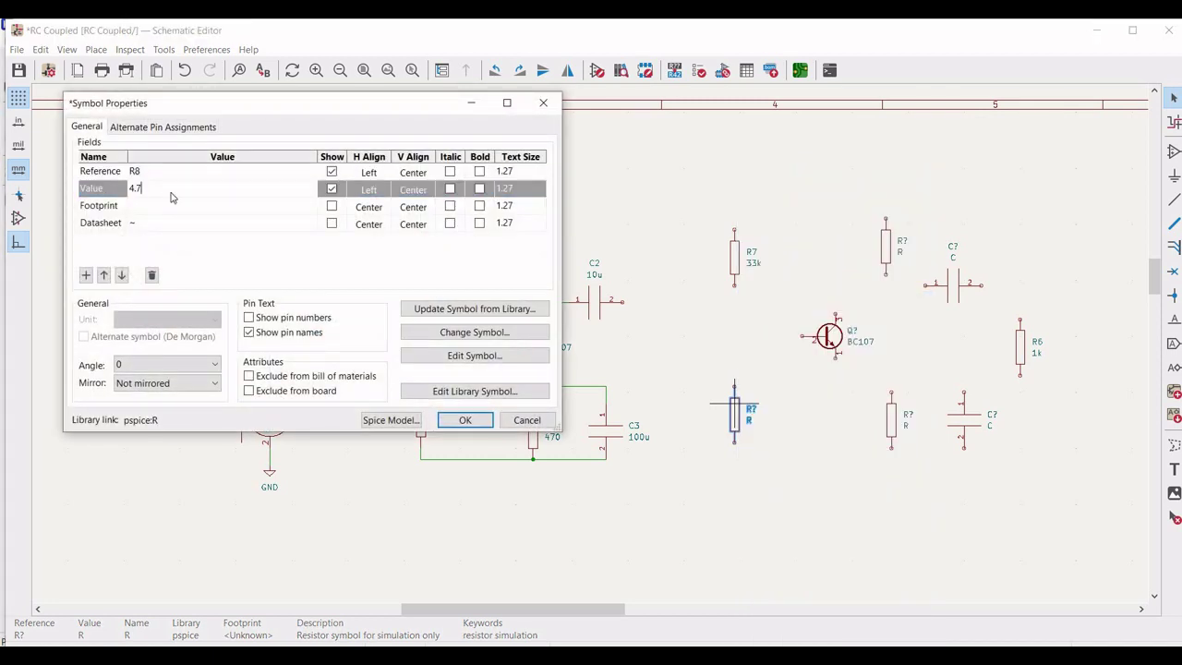
pyautogui.write('4.7k')
pyautogui.click(465, 421)
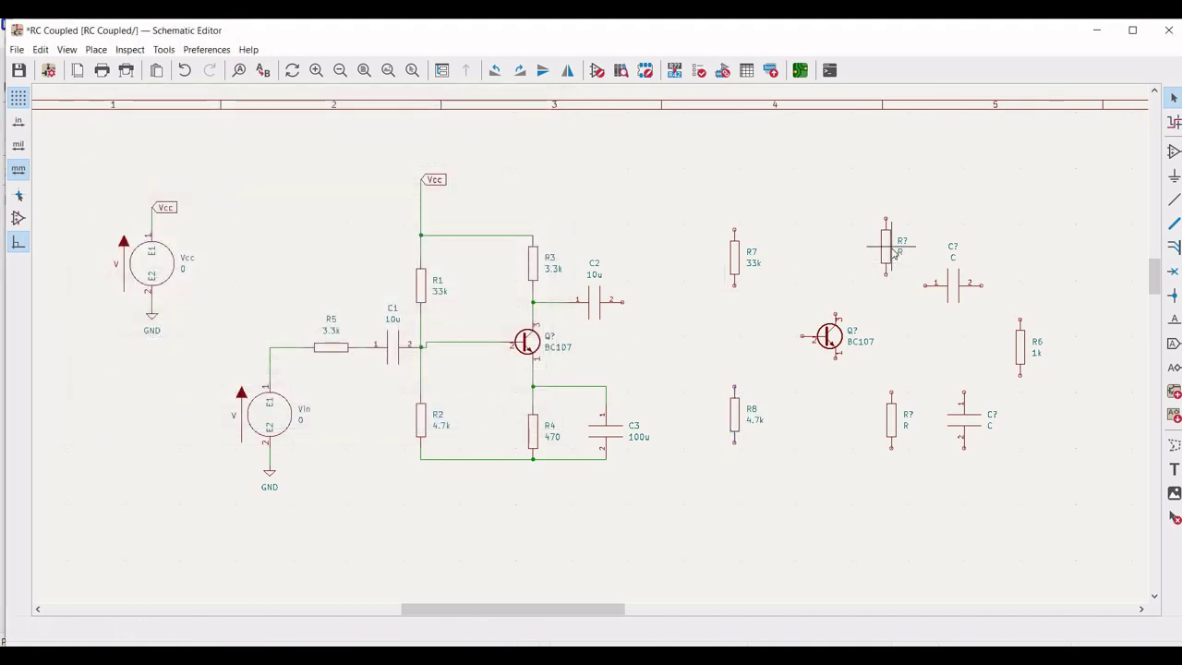
# - Set the upper-right resistor to R9 with value 3.3k
pyautogui.rightClick(893, 255)
pyautogui.click(927, 302)
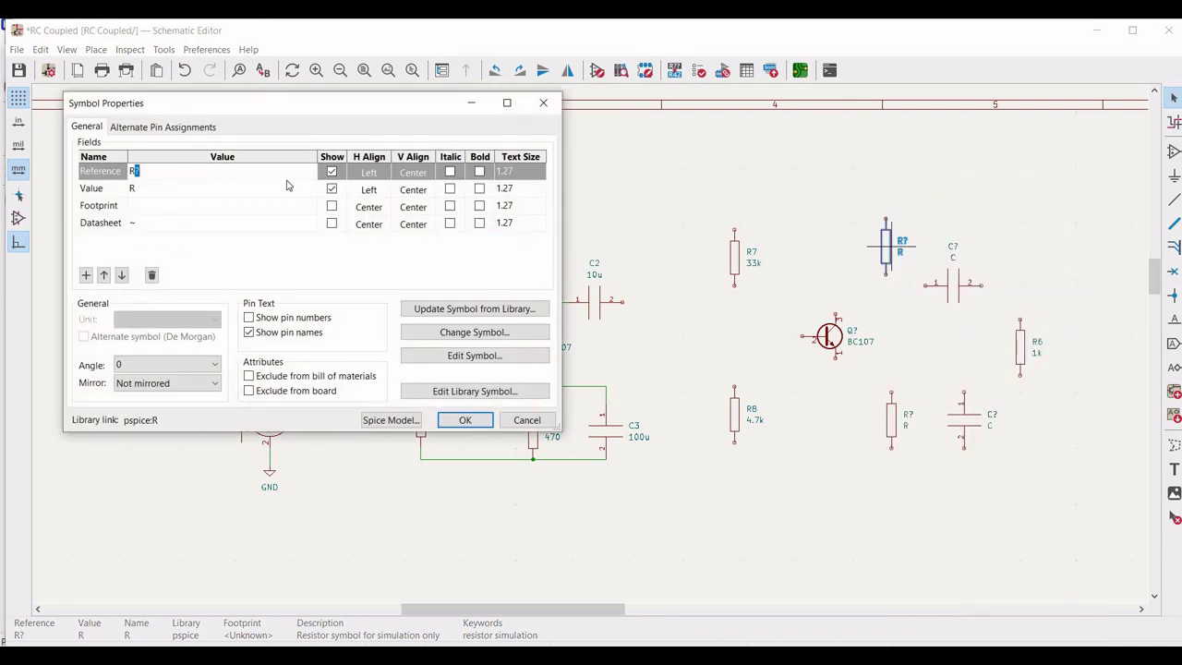
pyautogui.write('9')
pyautogui.click(134, 189)
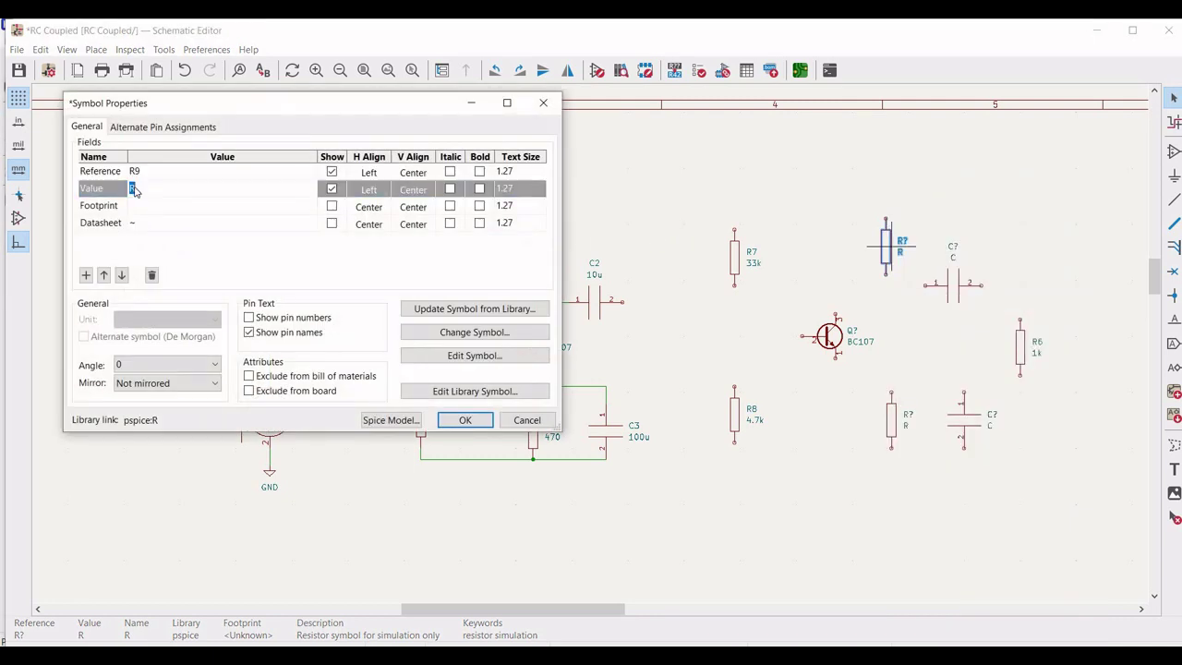
pyautogui.write('3.3k')
pyautogui.click(458, 420)
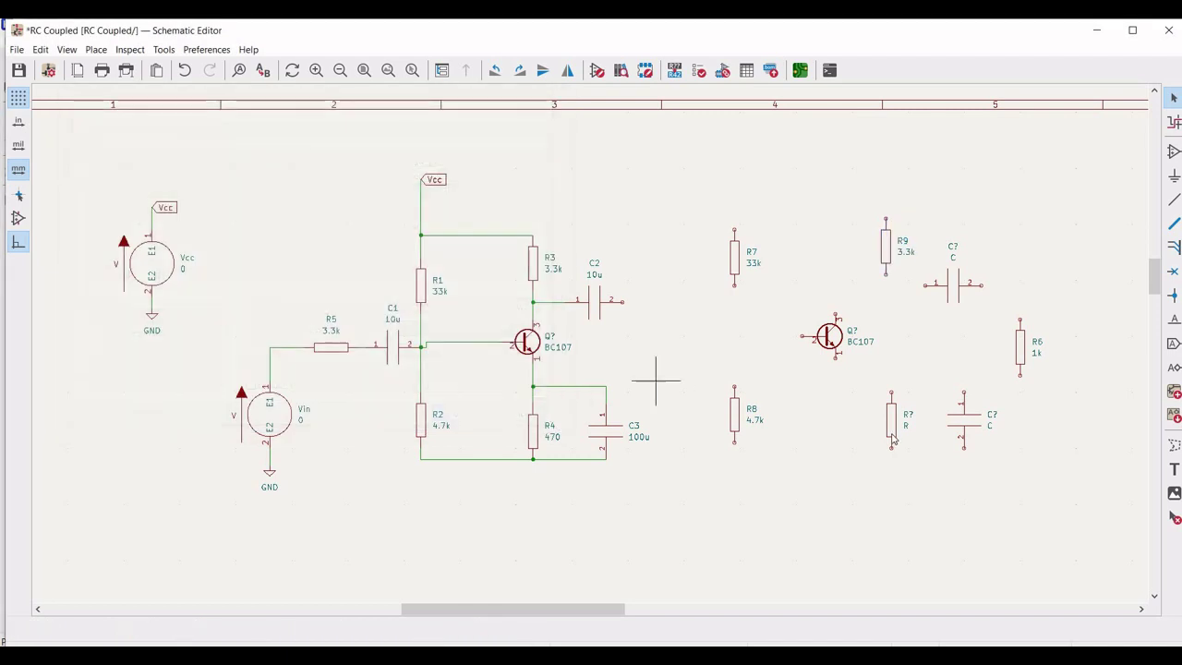
# - Set the lower-right resistor to R10 with value 470
pyautogui.rightClick(890, 420)
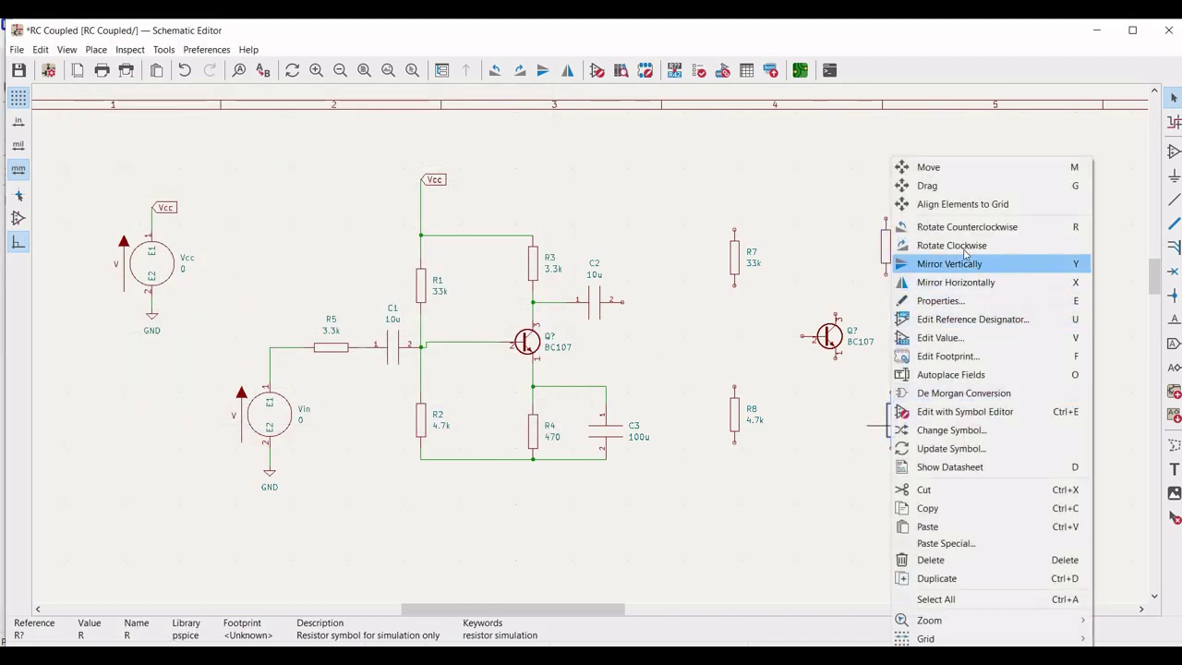
pyautogui.press('e')
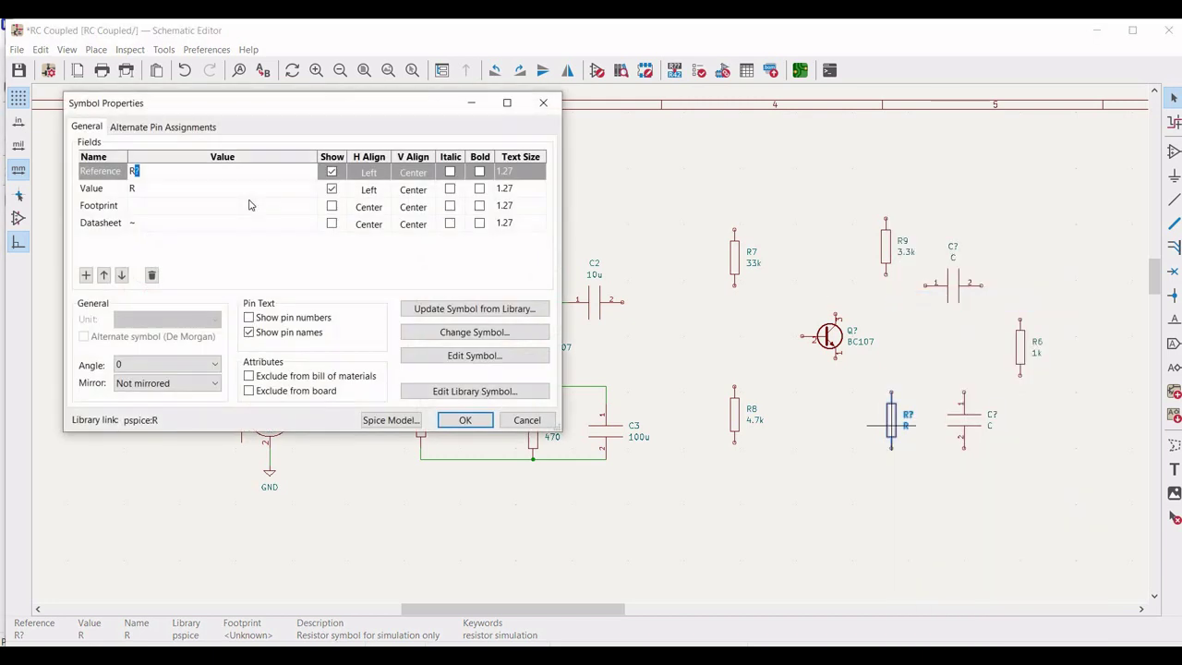
pyautogui.write('R10')
pyautogui.press('Return')
pyautogui.doubleClick(233, 194)
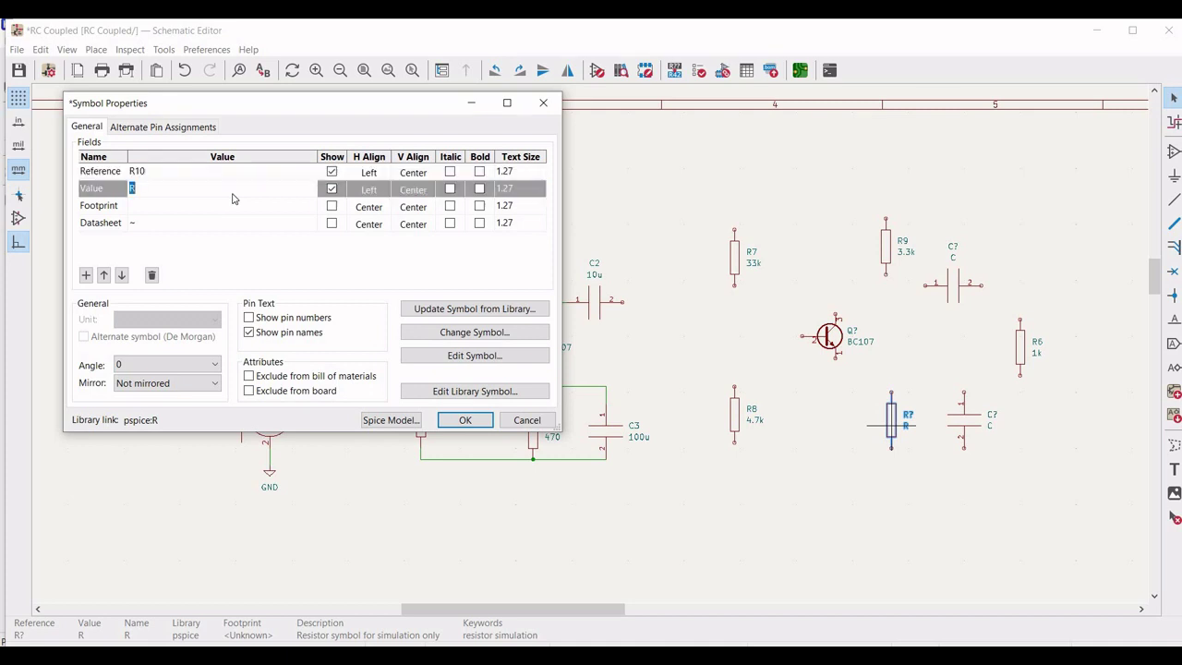
pyautogui.write('470')
pyautogui.press('Return')
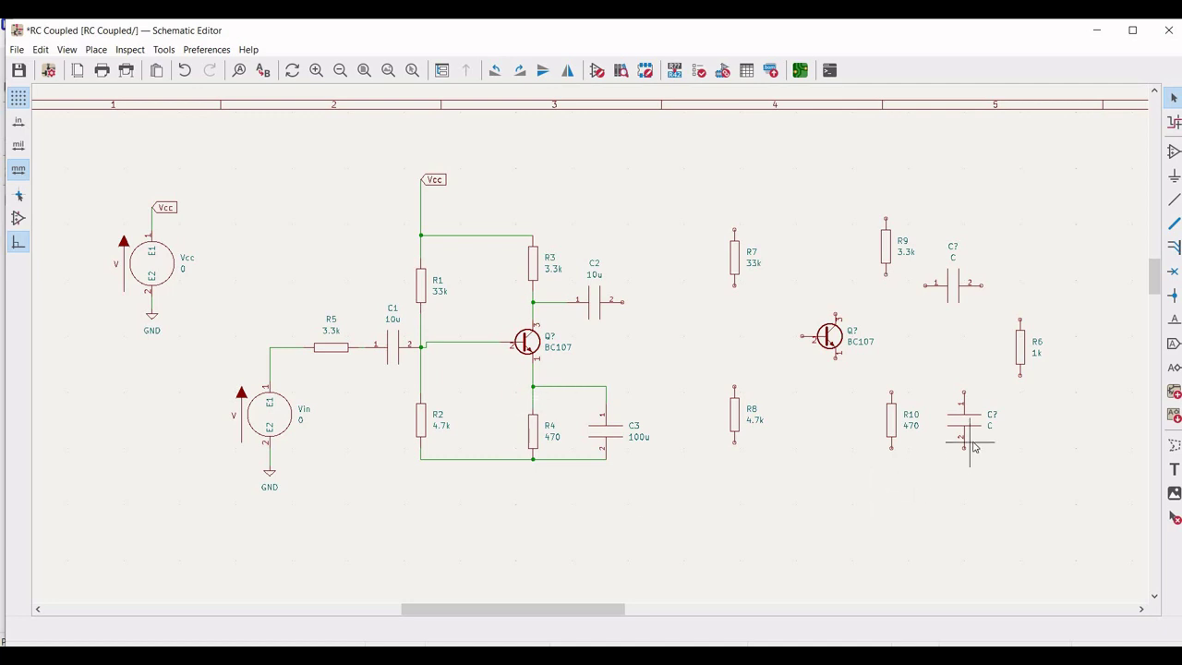
# - Set the upper capacitor to C4 with value 10u
pyautogui.rightClick(961, 285)
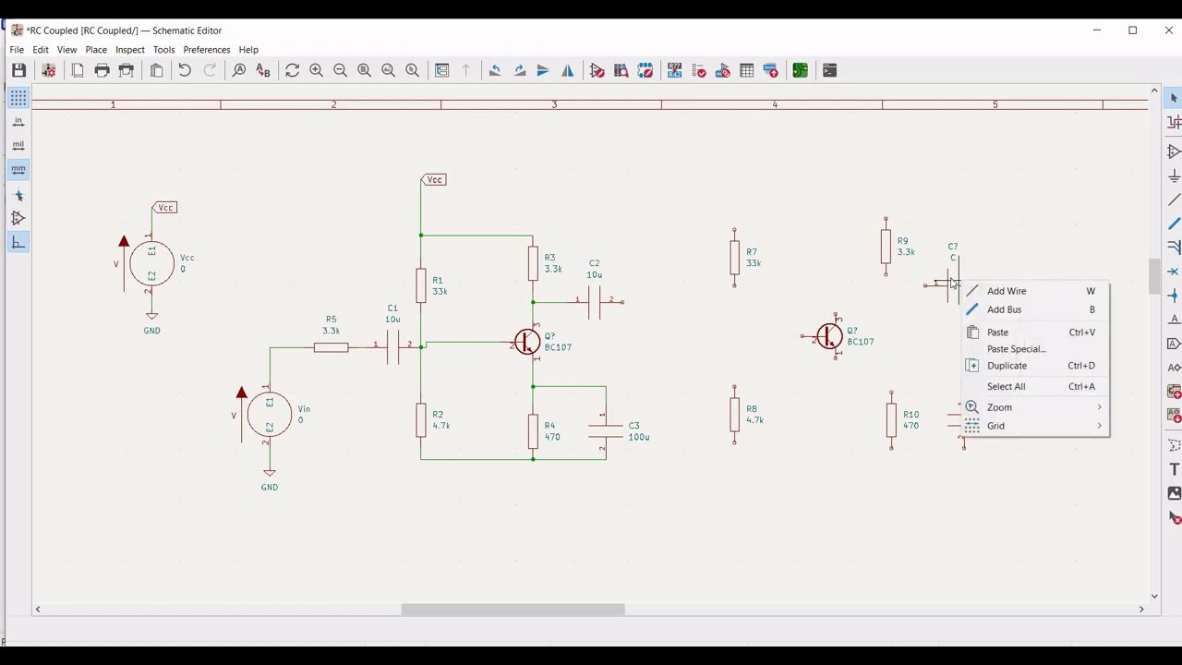
pyautogui.rightClick(954, 284)
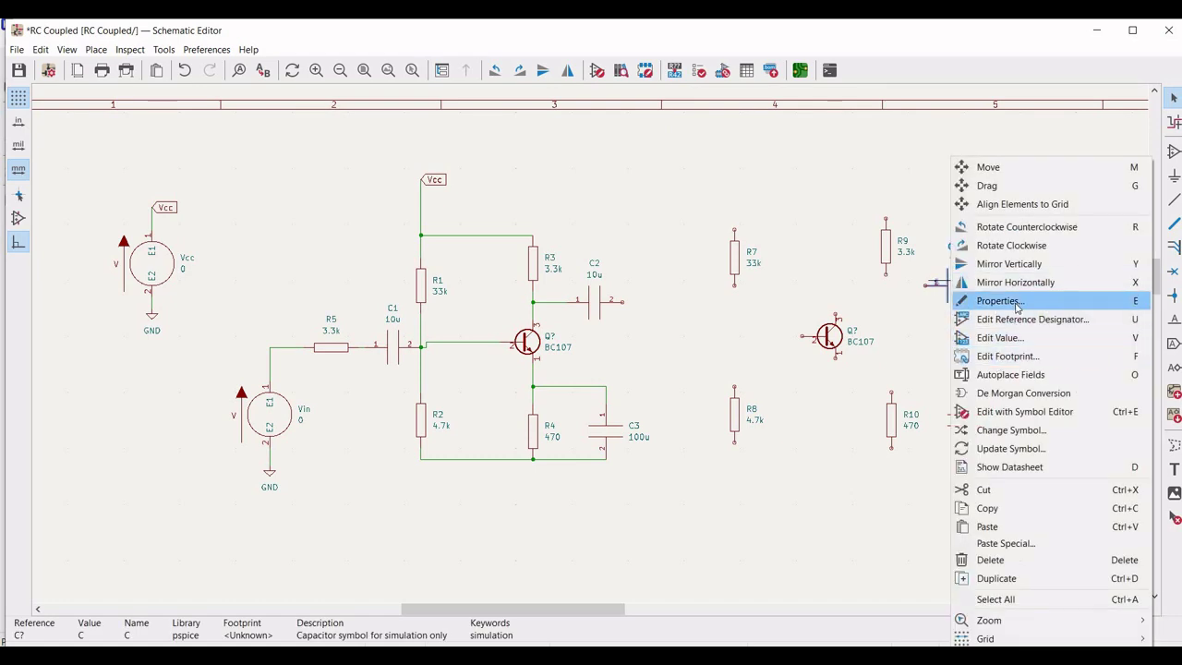
pyautogui.click(1015, 301)
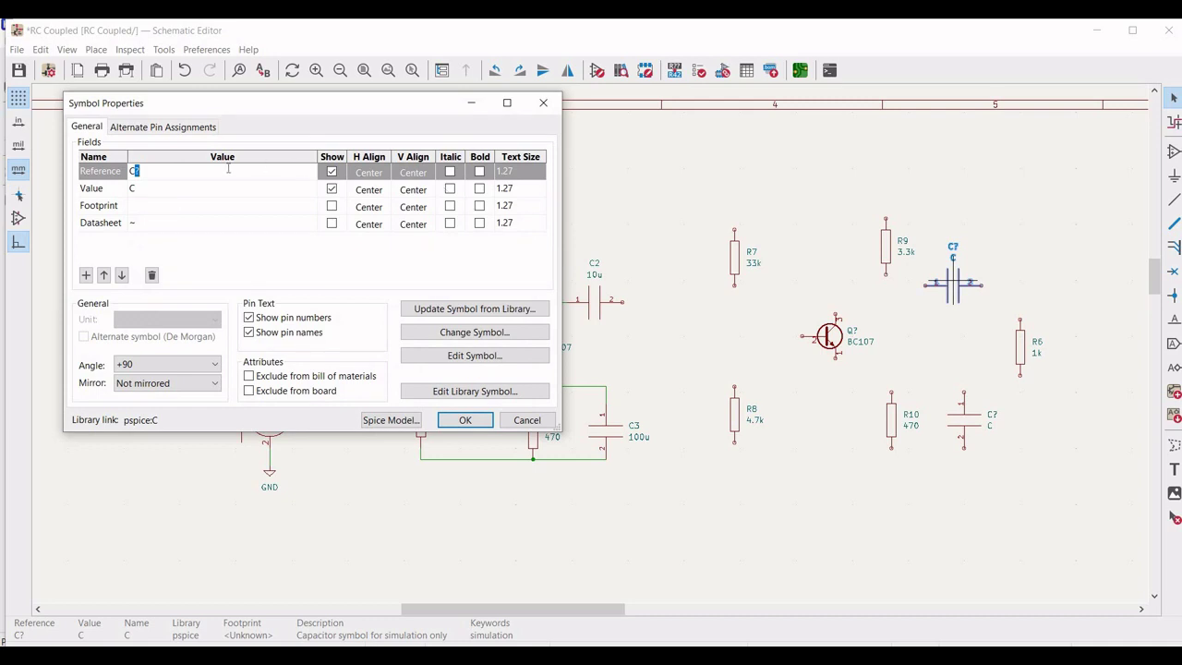
pyautogui.write('4')
pyautogui.click(185, 190)
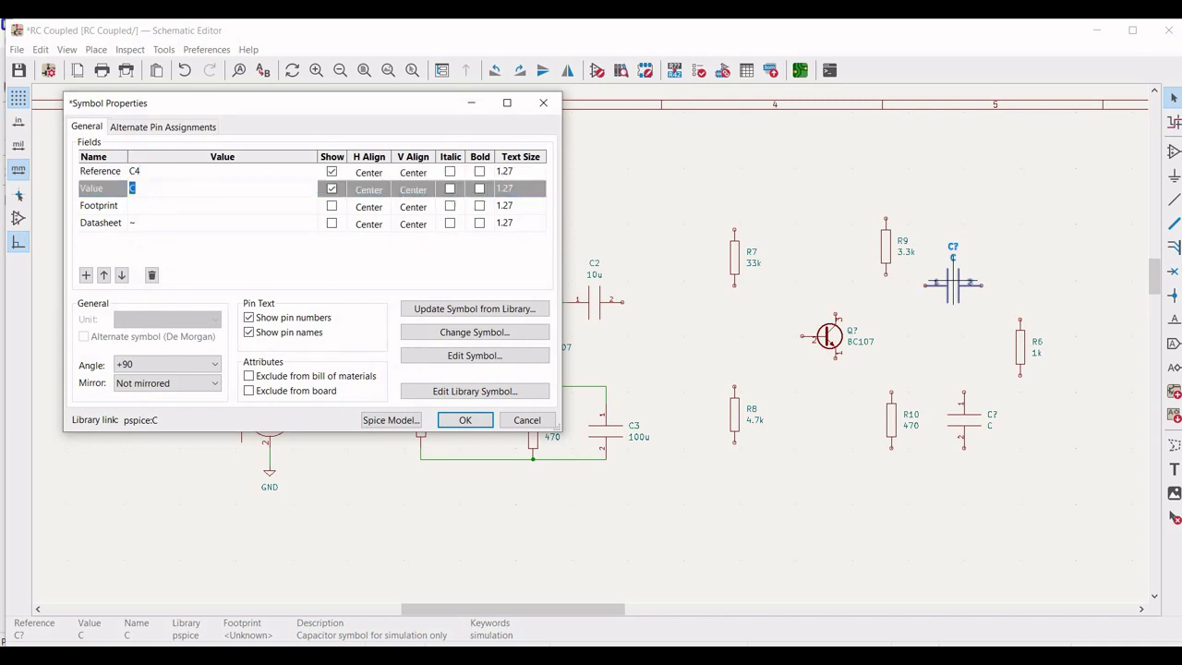
pyautogui.write('10u')
pyautogui.click(466, 421)
# - Set the lower capacitor to C5 with value 100u
pyautogui.rightClick(965, 418)
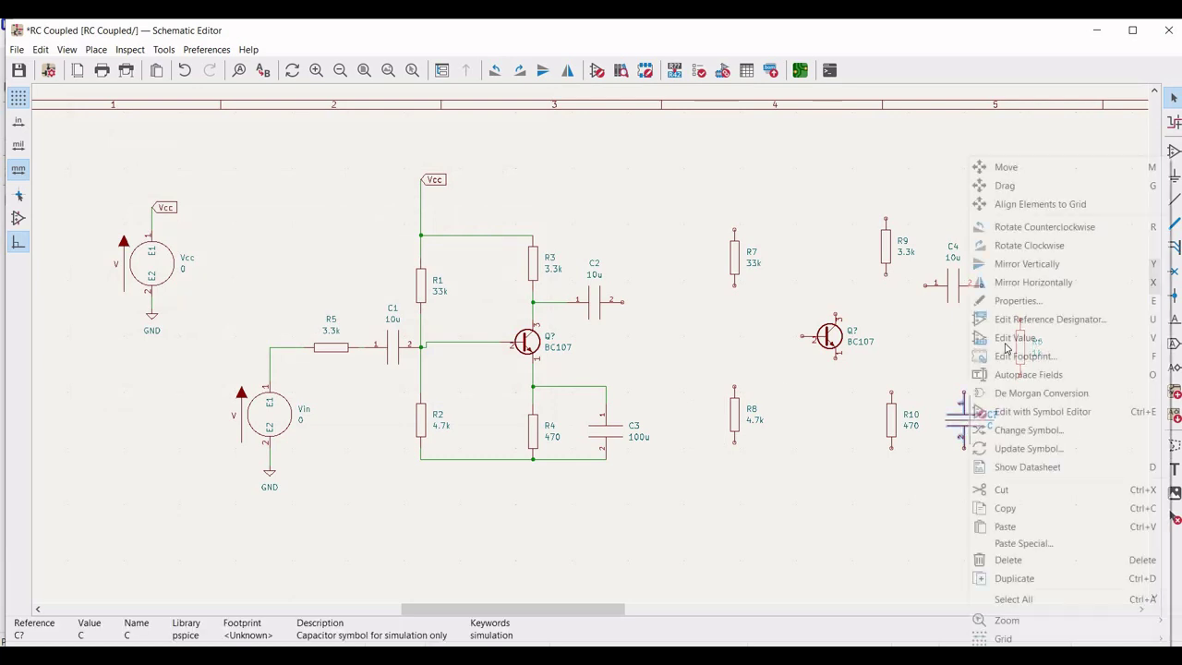
pyautogui.click(1016, 300)
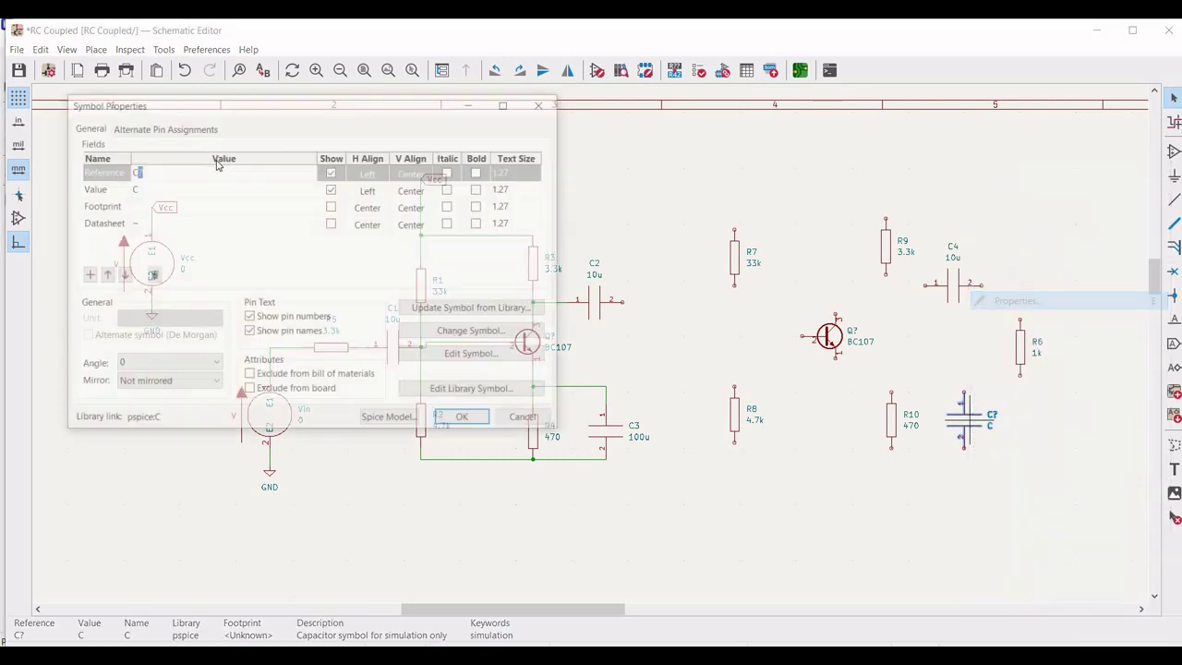
pyautogui.write('5')
pyautogui.click(161, 191)
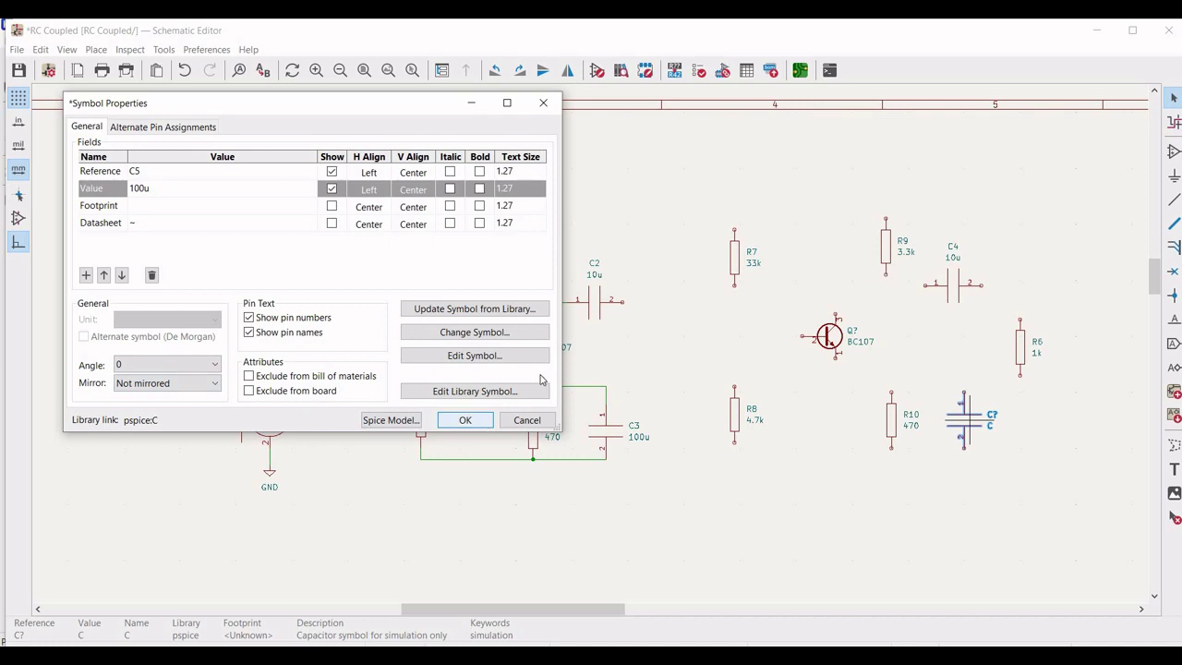
pyautogui.press('Return')
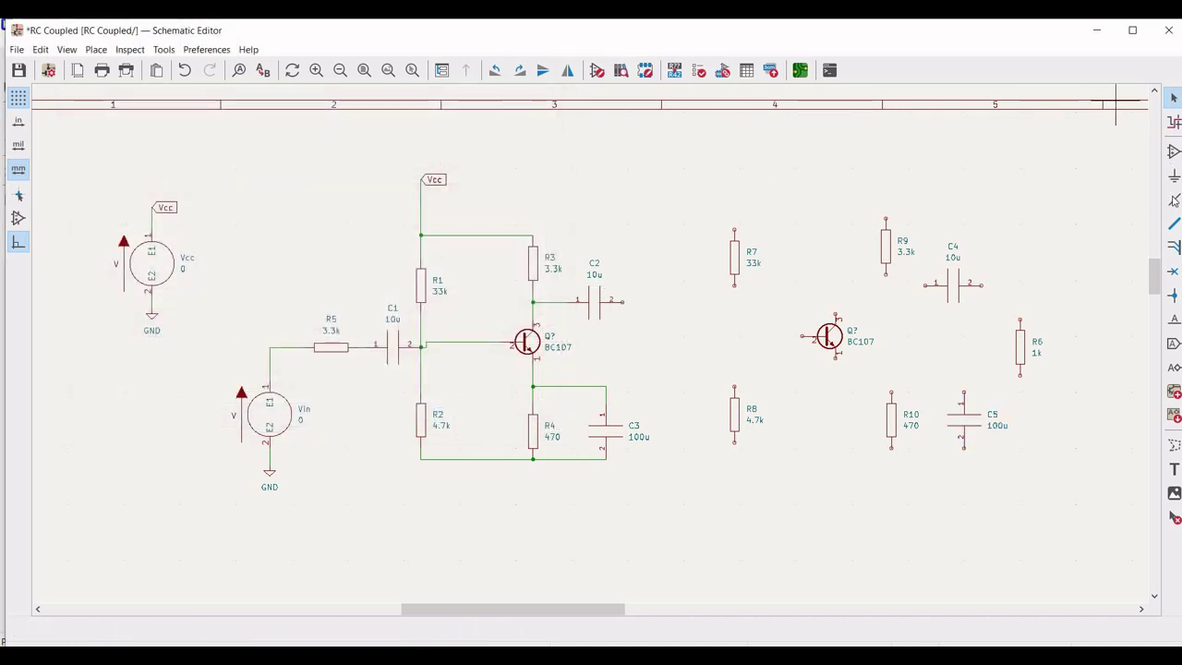
# - Wire C2 to the second transistor's base, R7's top to R9's top, and R9 to the collector
pyautogui.click(1173, 200)
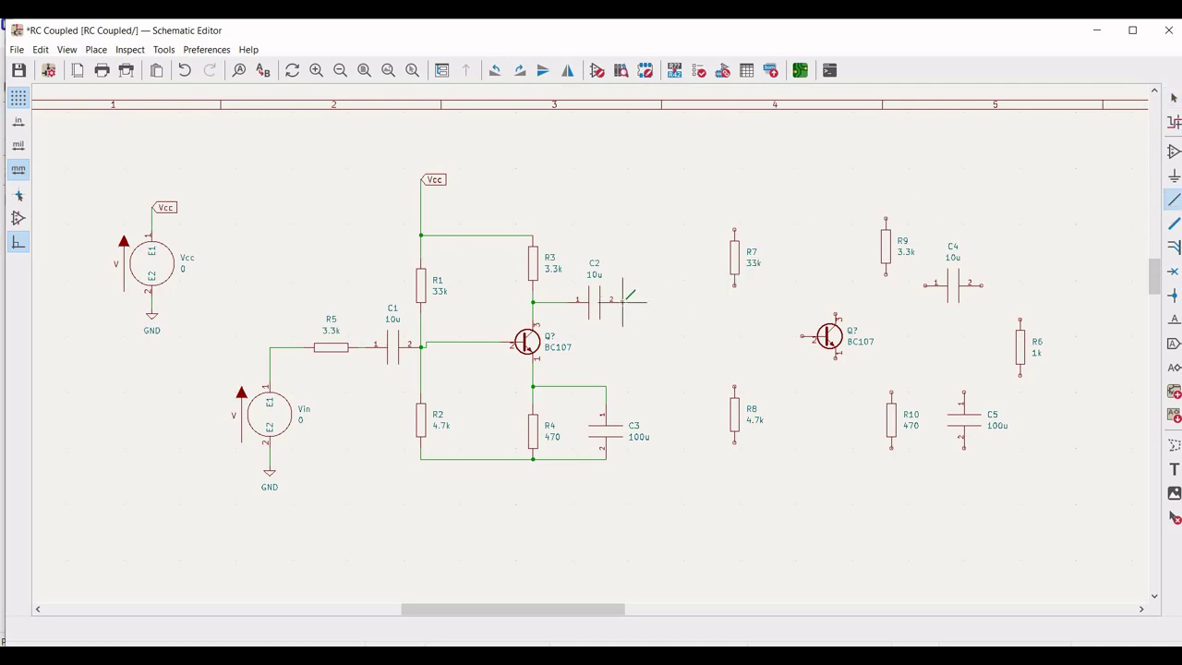
pyautogui.click(622, 301)
pyautogui.click(679, 336)
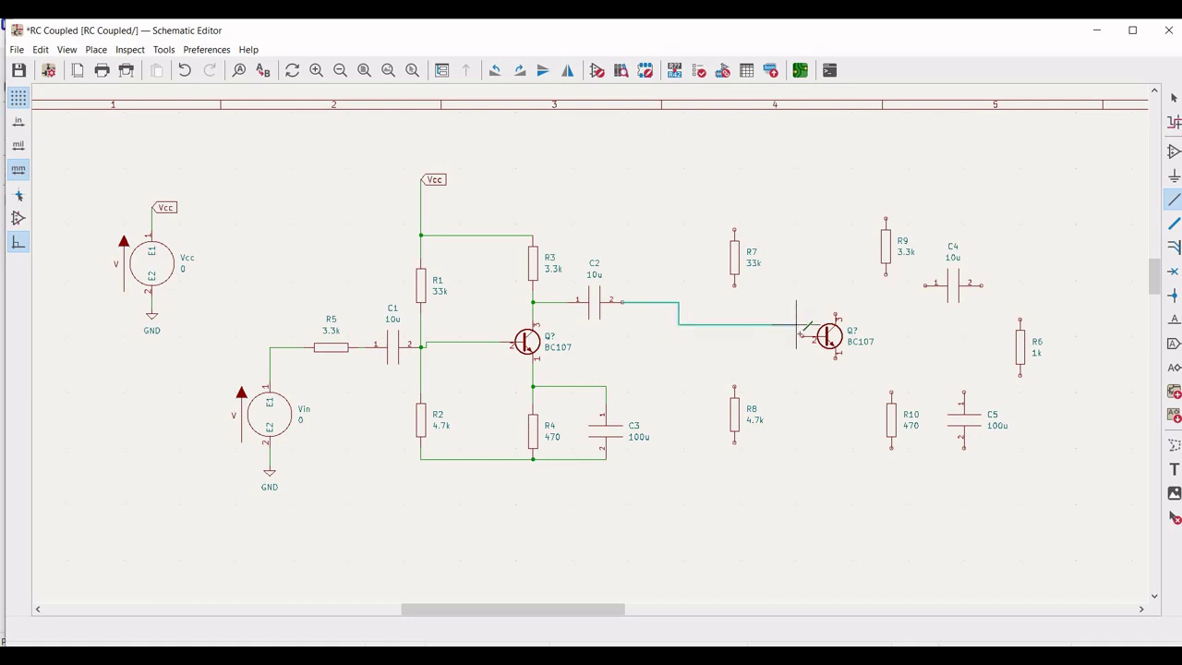
pyautogui.click(802, 336)
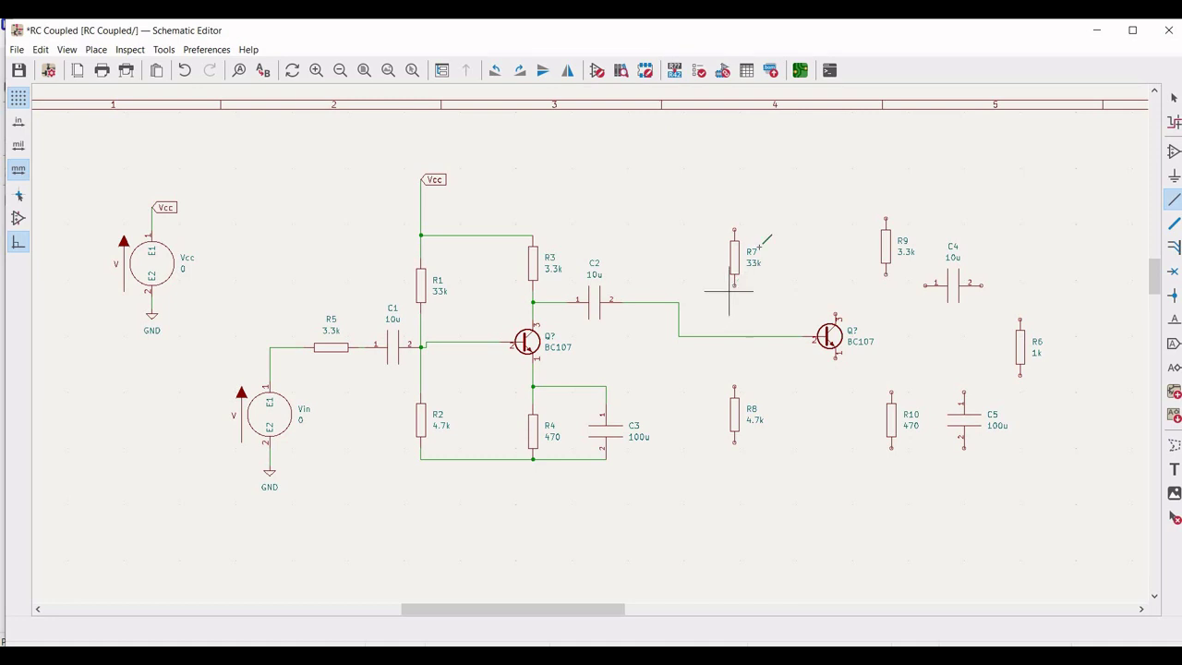
pyautogui.click(734, 229)
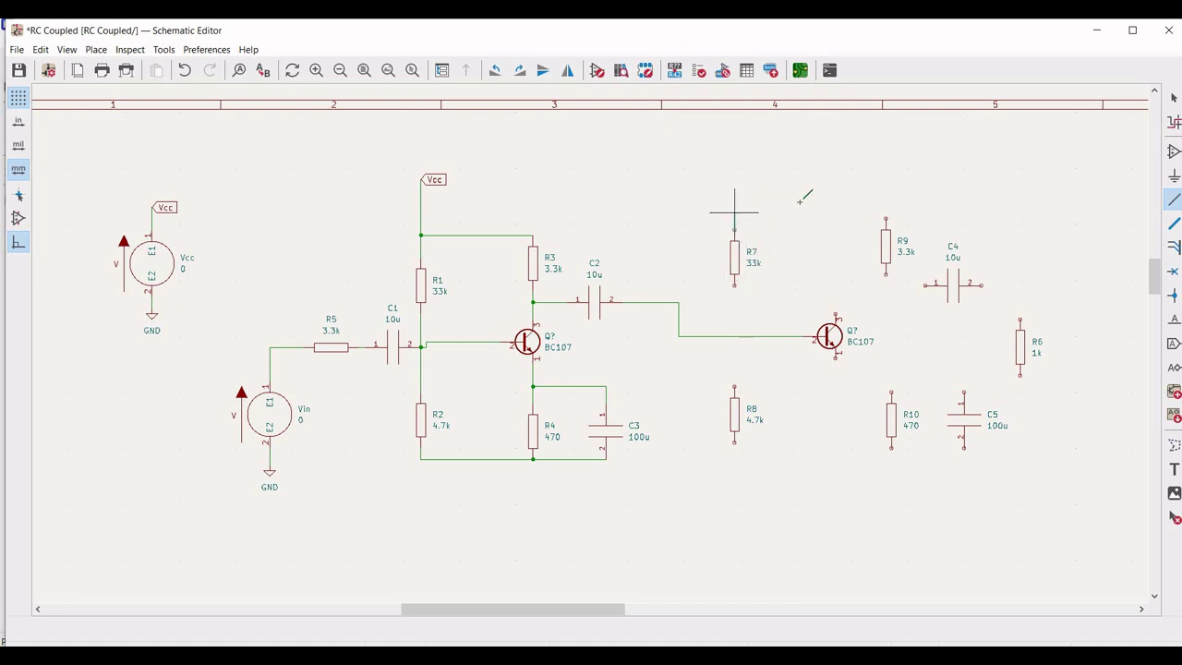
pyautogui.click(885, 219)
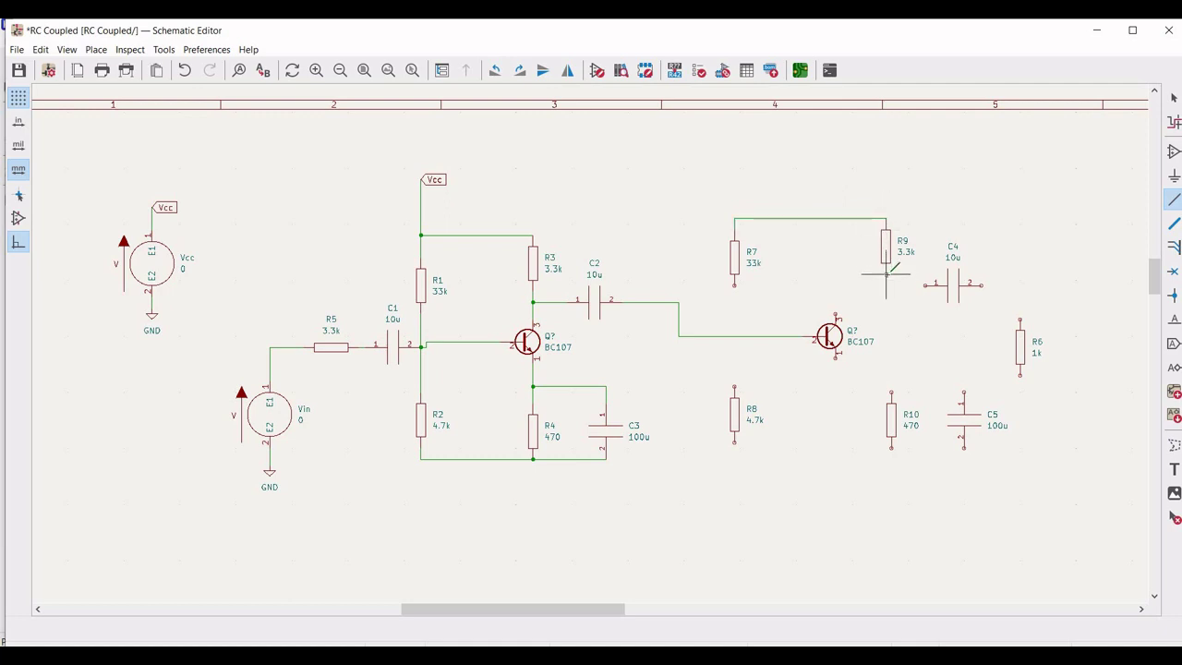
pyautogui.click(885, 274)
pyautogui.click(835, 314)
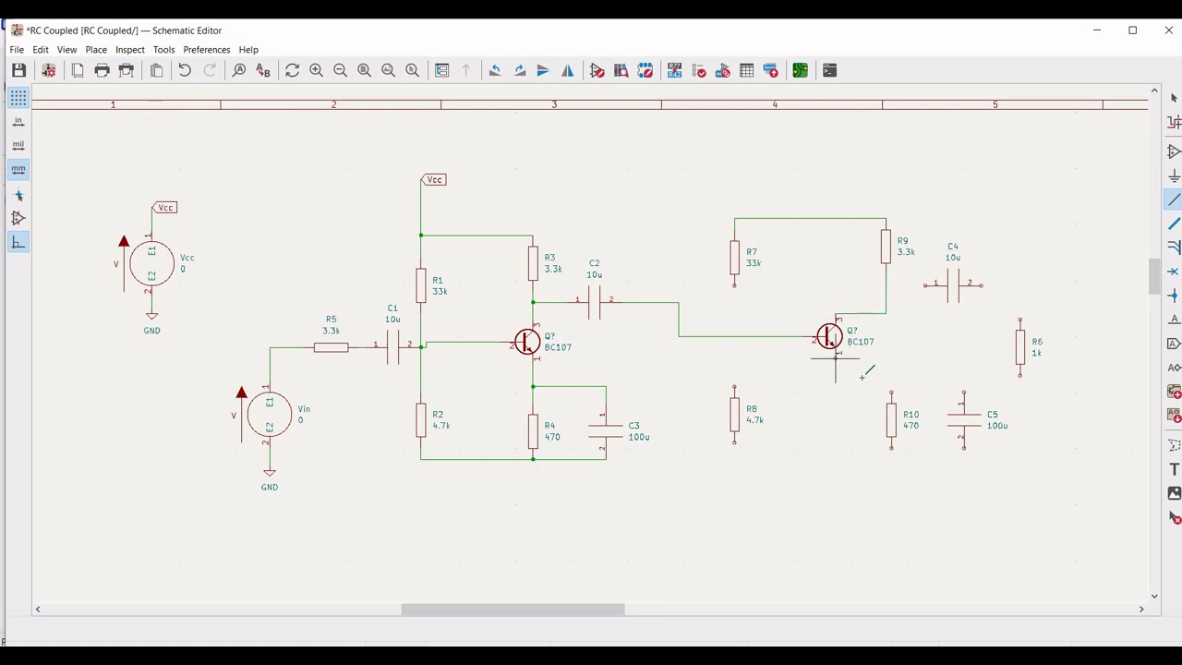
# - Wire the emitter to R10, R10's bottom to R8's bottom, and R7/R8 to the base junction
pyautogui.click(834, 358)
pyautogui.click(890, 403)
pyautogui.click(890, 448)
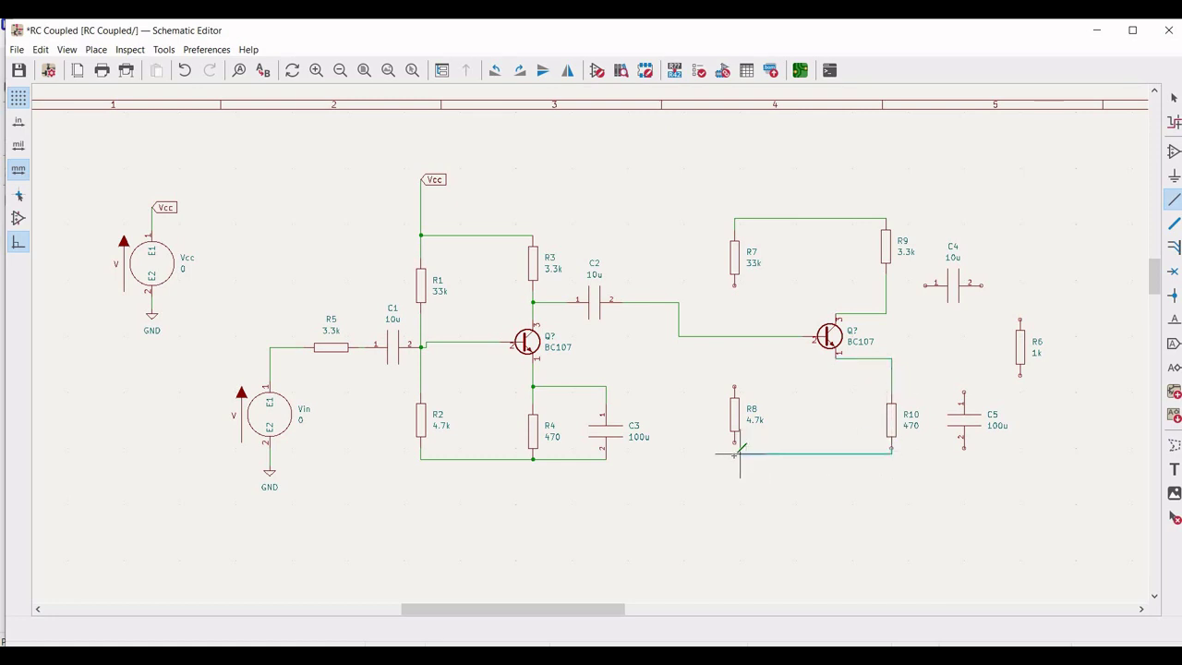
pyautogui.click(735, 447)
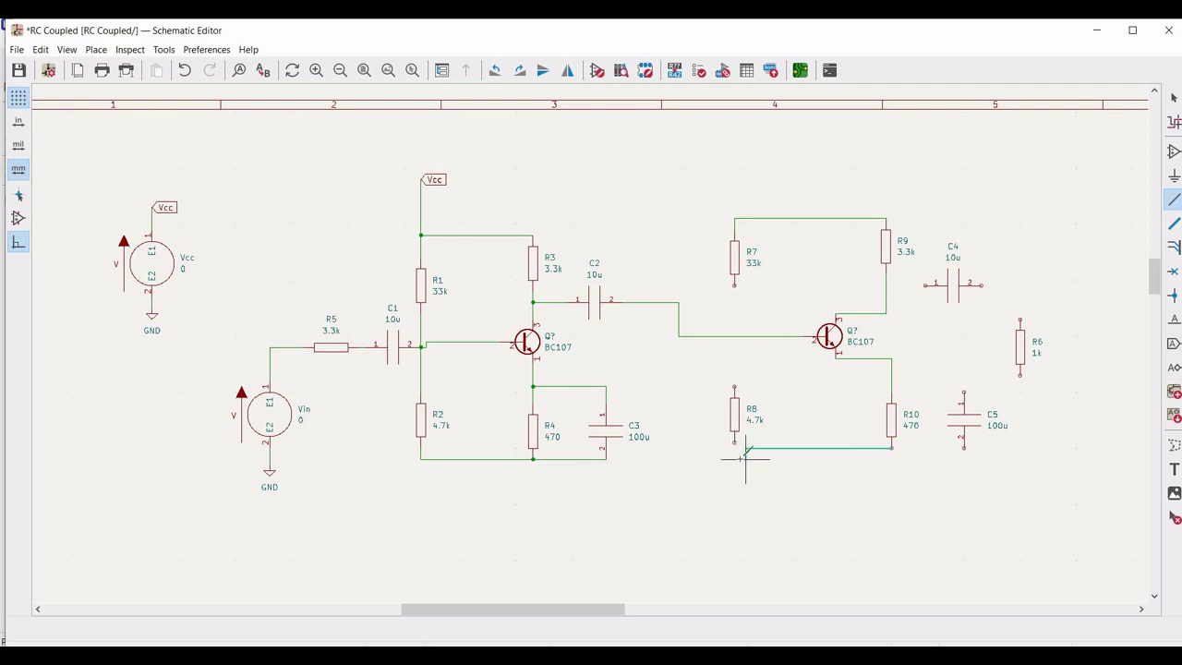
pyautogui.click(733, 386)
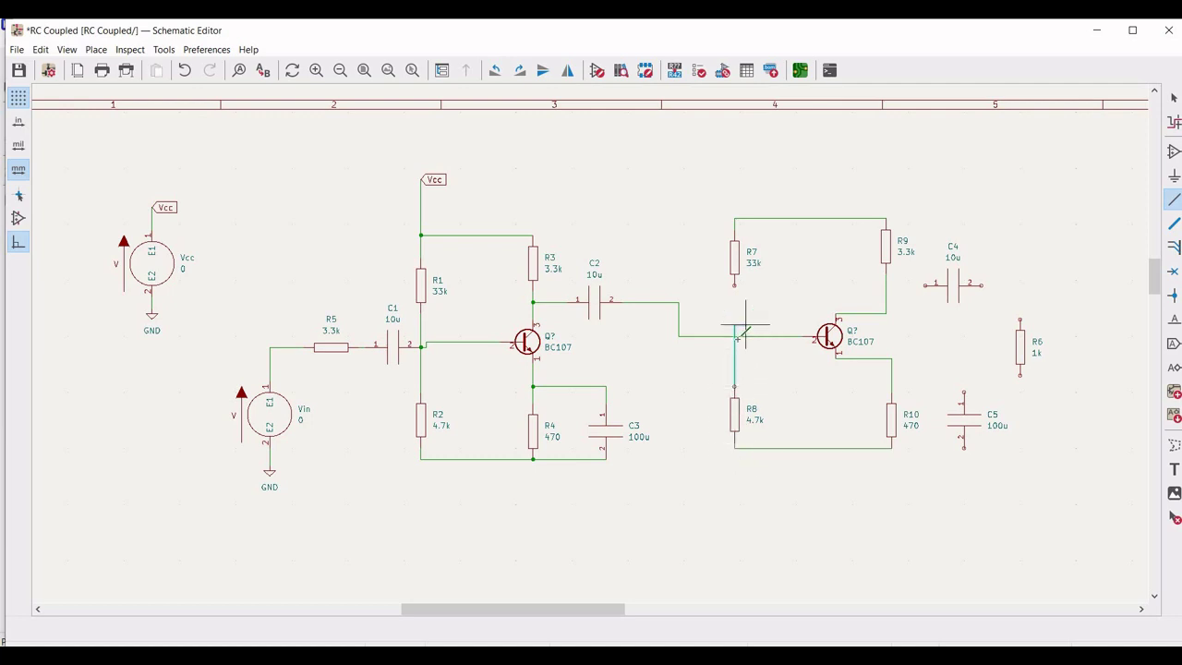
pyautogui.click(735, 337)
pyautogui.press('Escape')
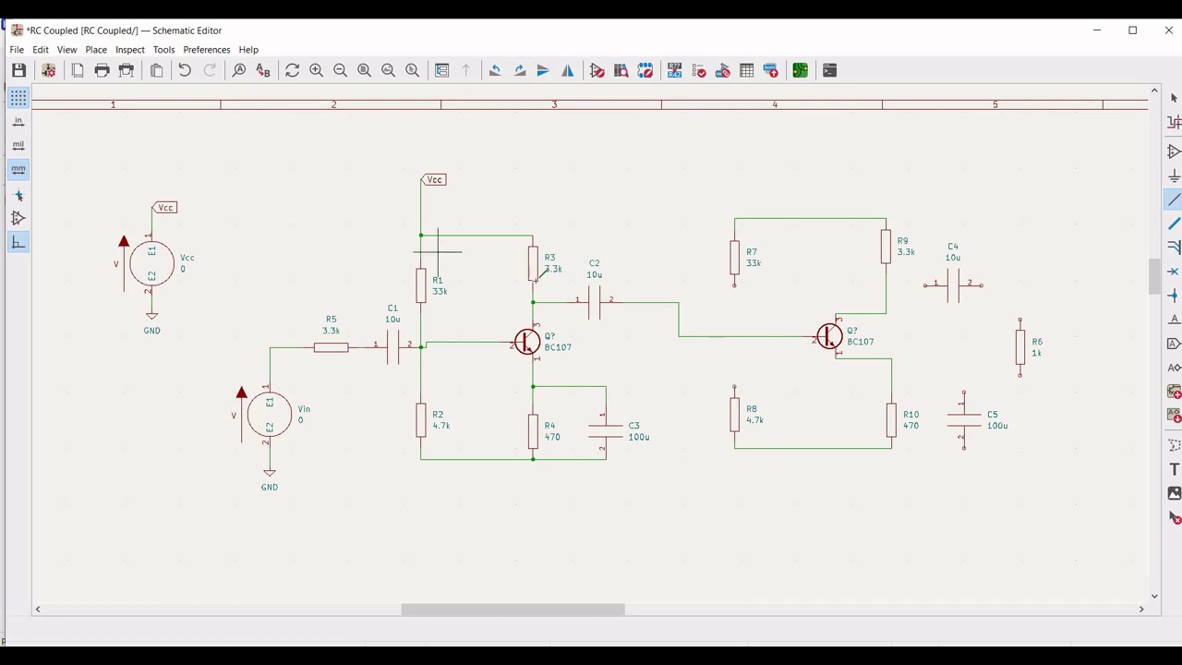
pyautogui.click(733, 285)
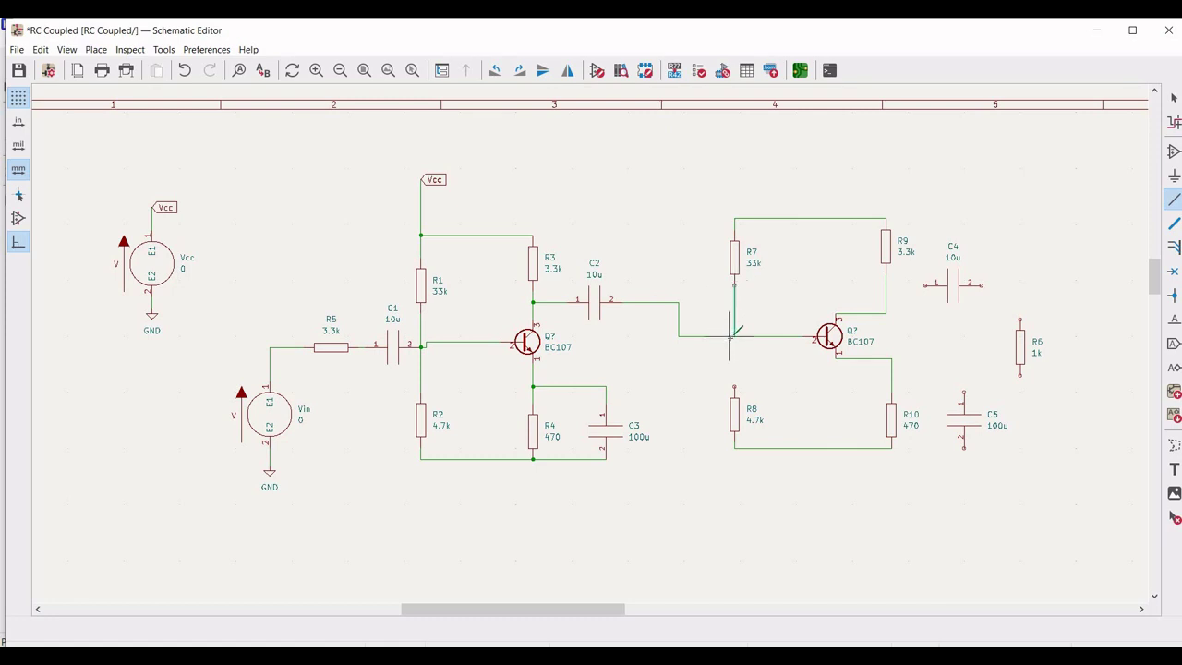
pyautogui.click(735, 336)
pyautogui.click(734, 388)
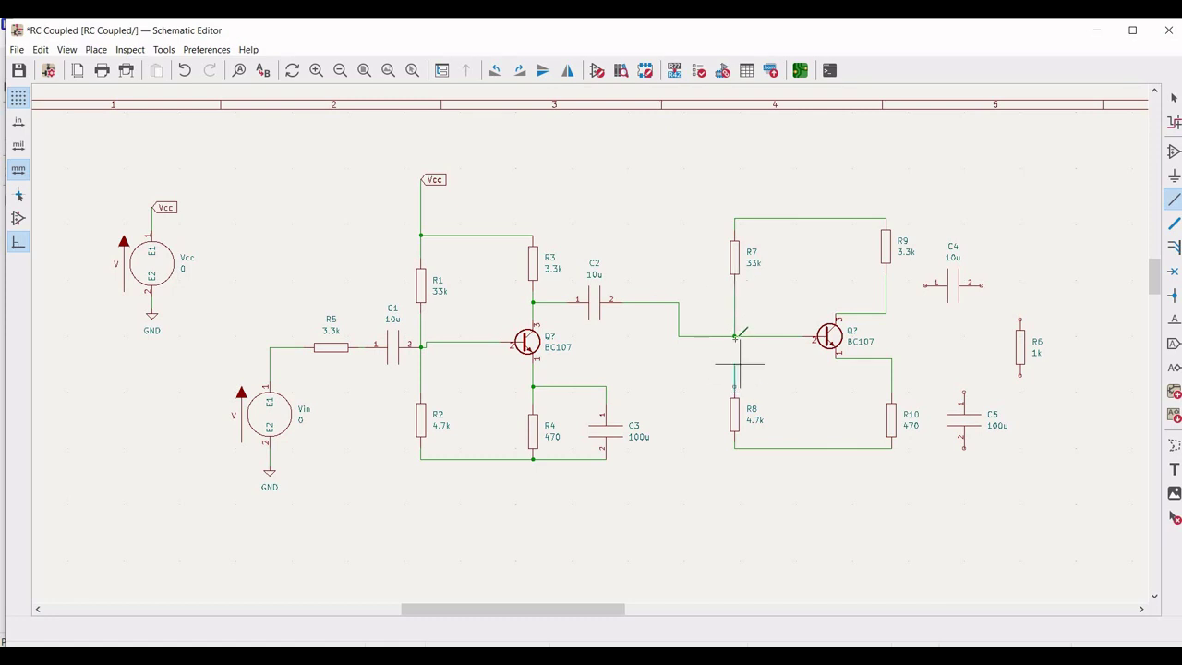
pyautogui.click(735, 336)
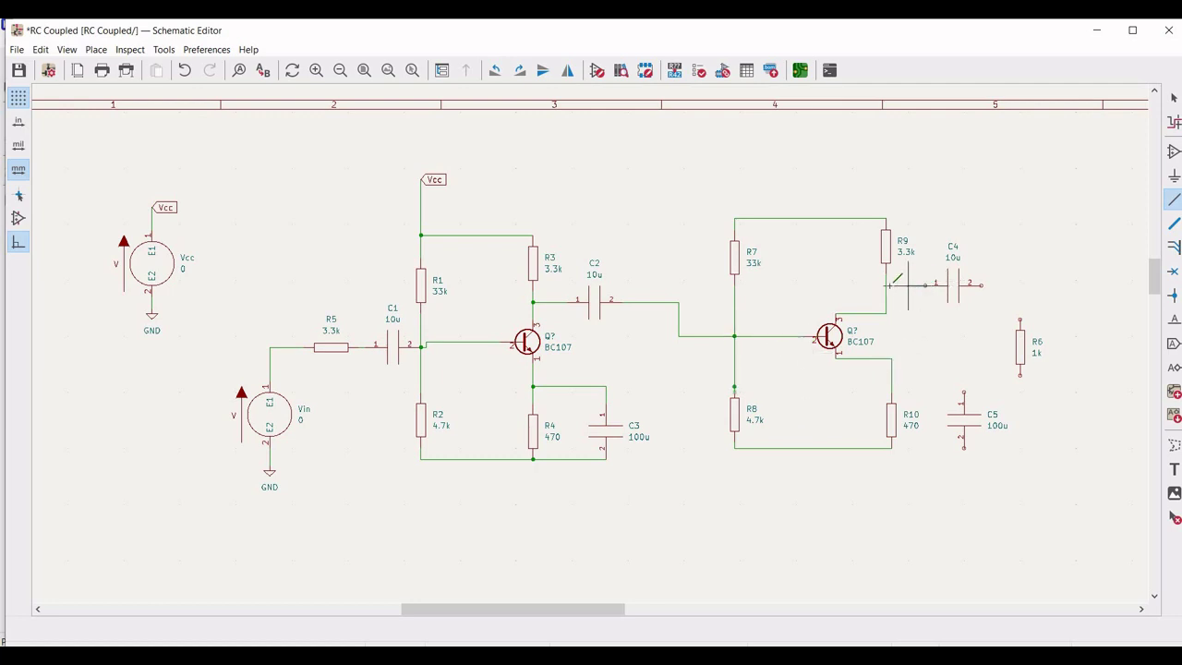
# - Wire C4's output to R6's top, and R6's bottom to C5's lower pin
pyautogui.click(980, 285)
pyautogui.doubleClick(1006, 285)
pyautogui.click(1019, 318)
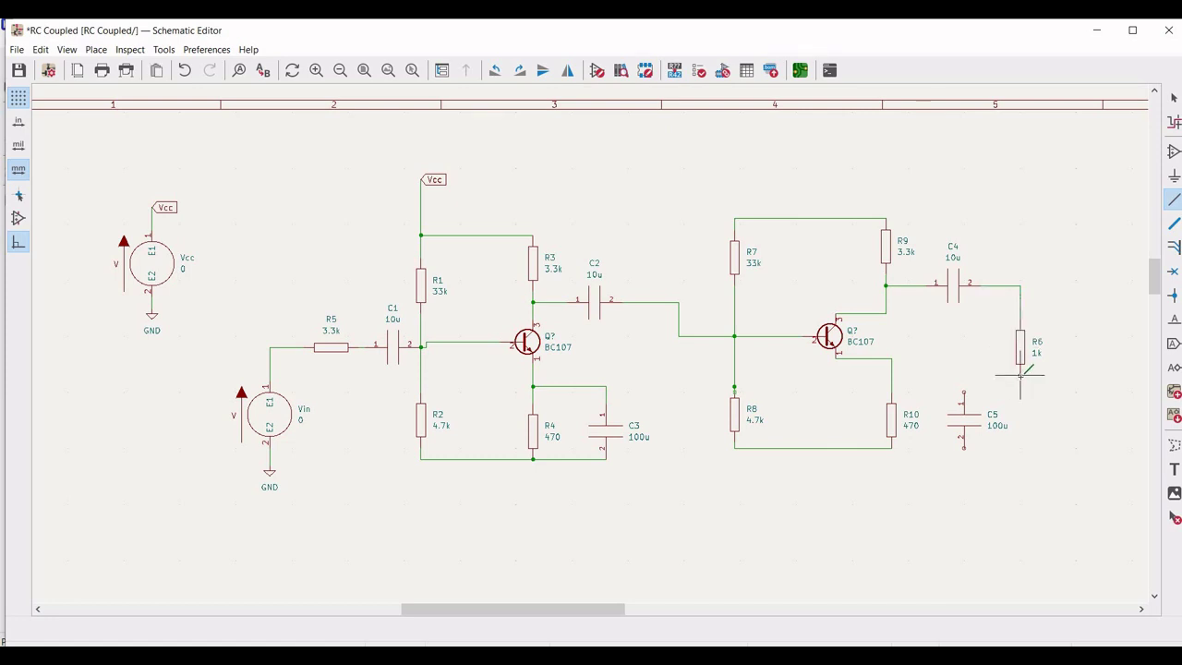
pyautogui.click(1019, 375)
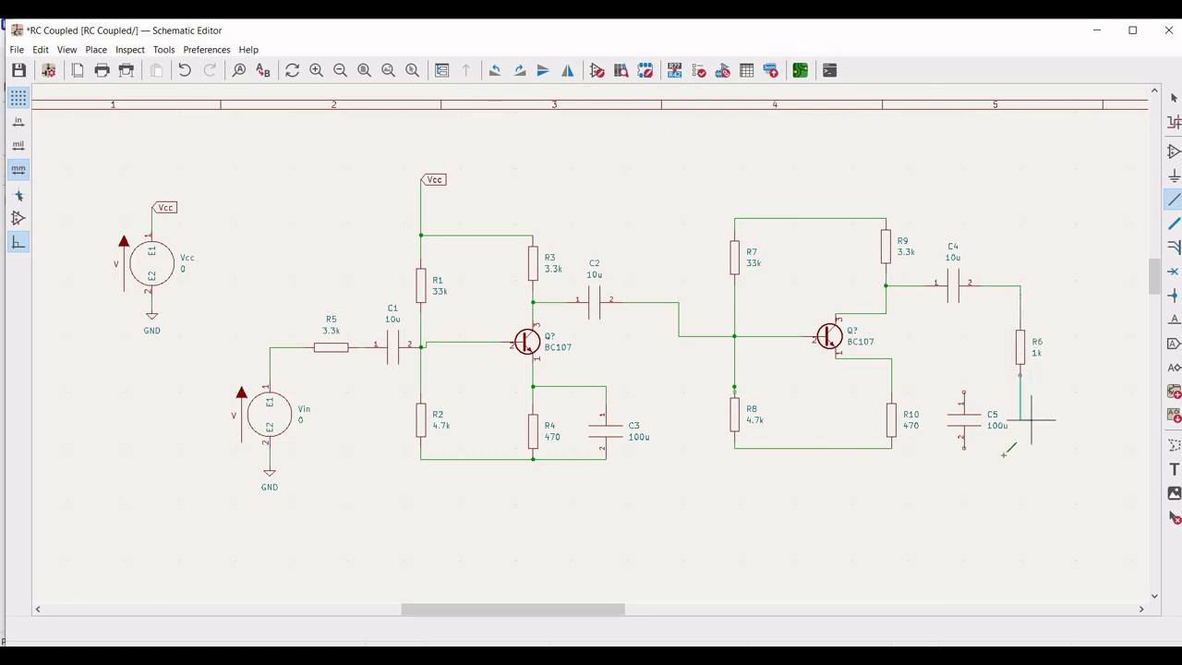
pyautogui.click(963, 448)
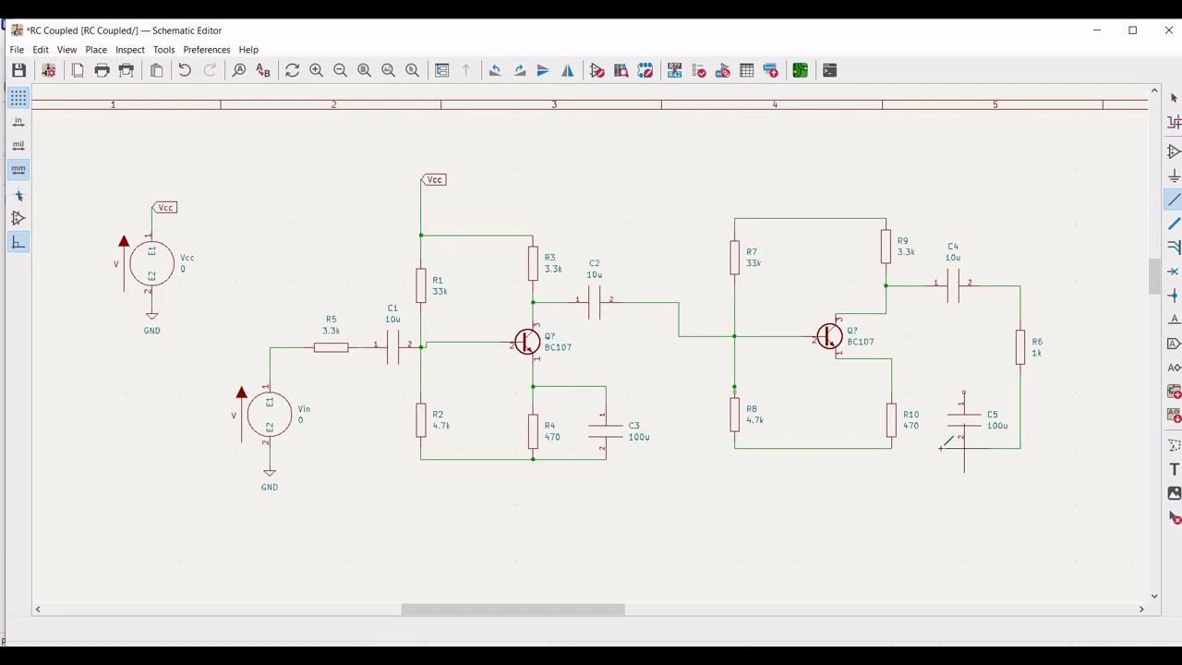
# - Connect R10's bottom to C5's lower pin, and C5's top to the second emitter wire
pyautogui.click(891, 448)
pyautogui.click(964, 448)
pyautogui.click(963, 393)
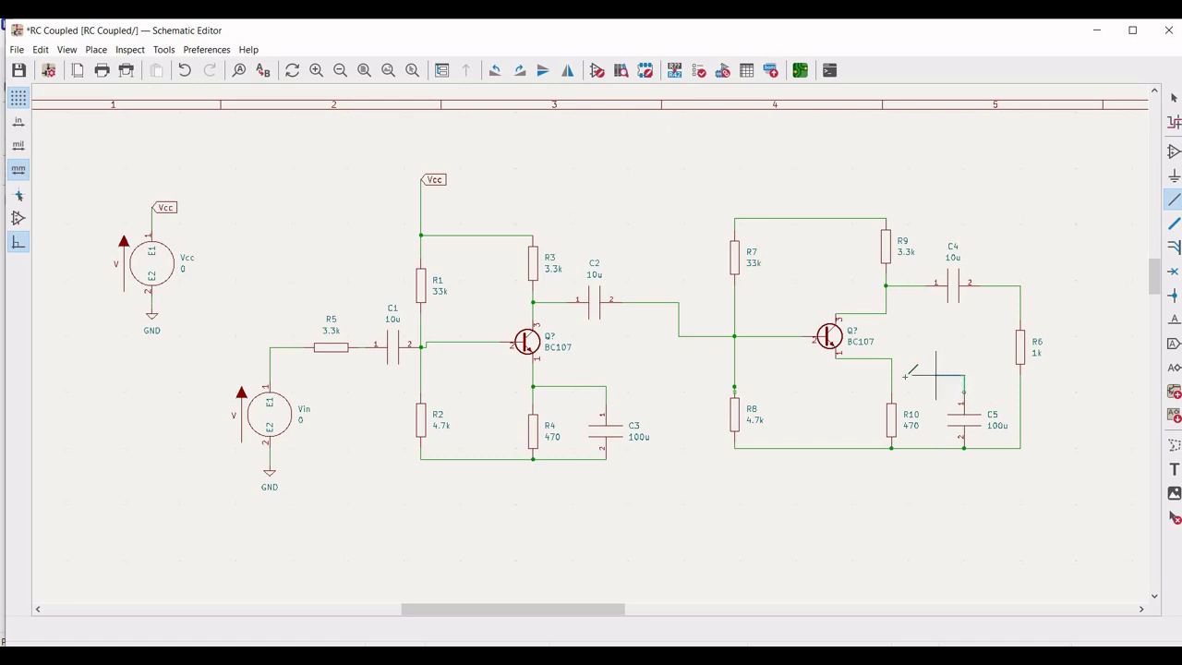
pyautogui.click(891, 374)
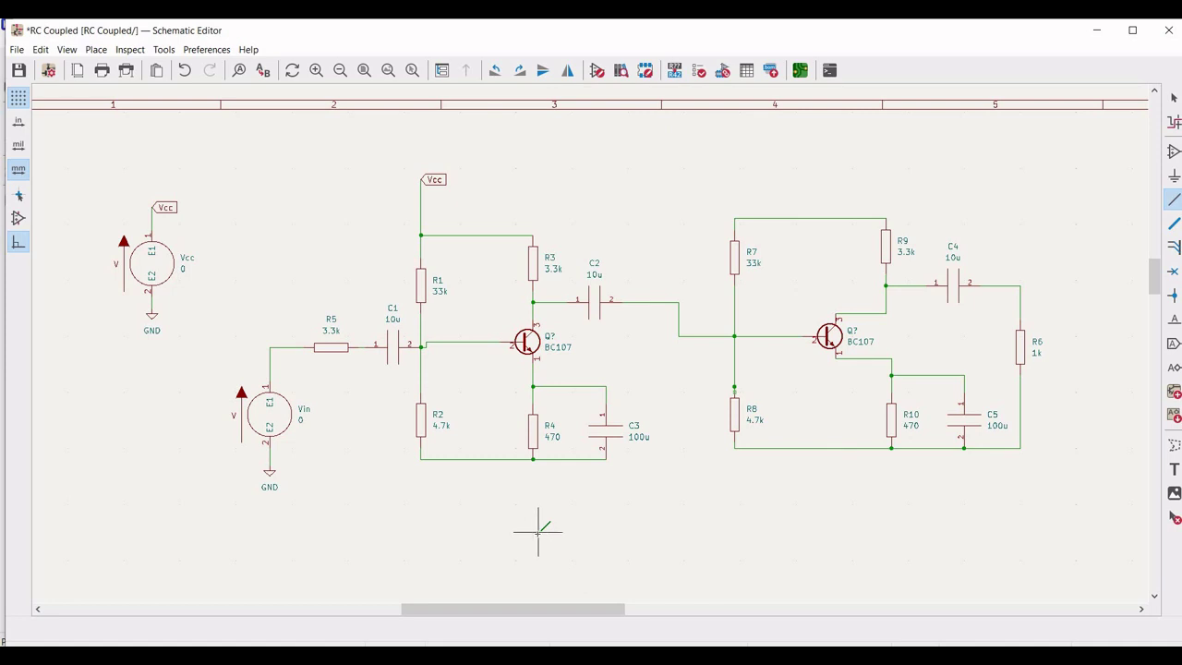
pyautogui.press('Escape')
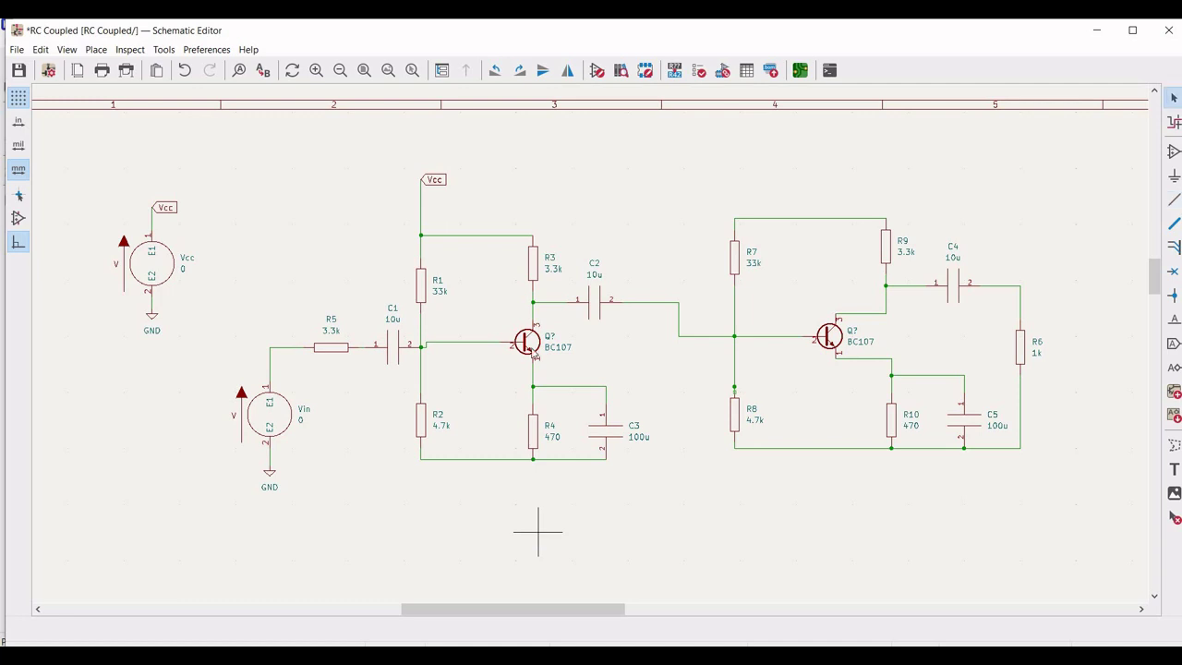
# - Set the first-stage transistor's reference to Q1
pyautogui.click(526, 345)
pyautogui.rightClick(526, 344)
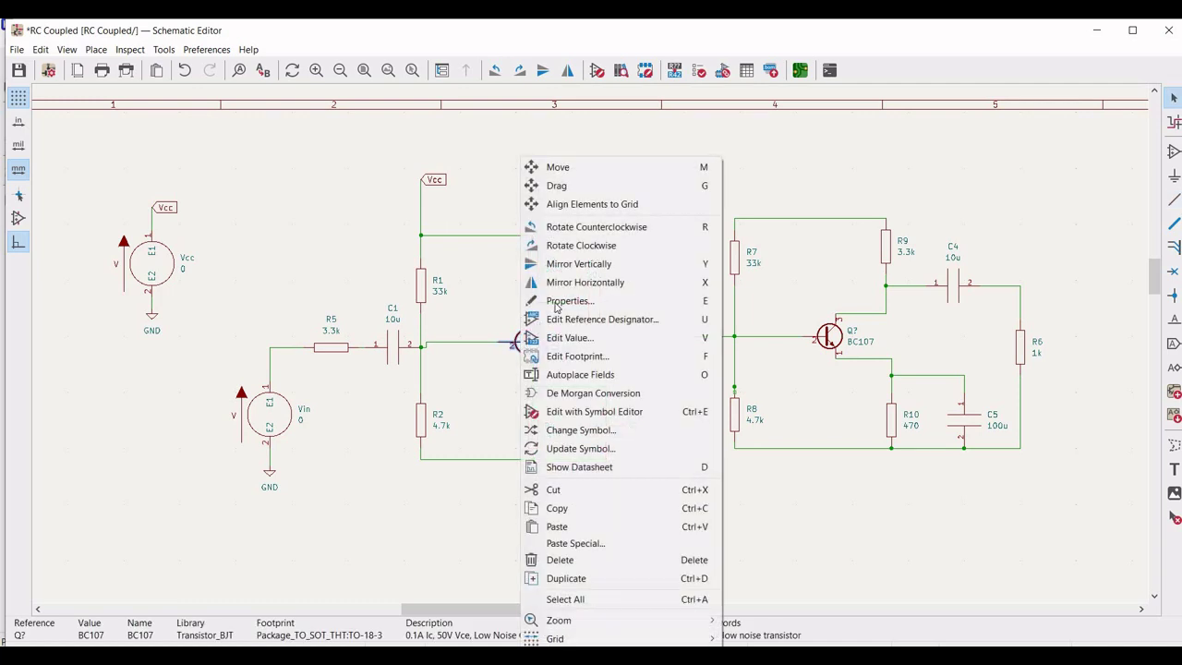
pyautogui.click(557, 308)
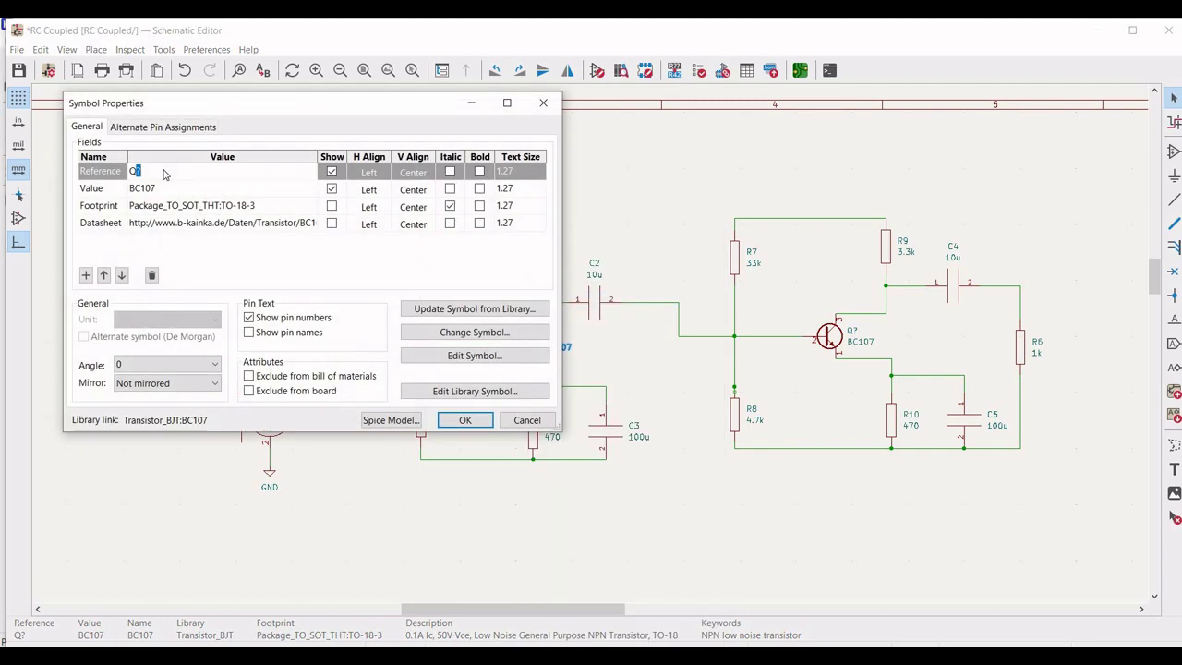
pyautogui.write('1')
# - Load the BJT_models library from the Models folder as Q1's SPICE model file
pyautogui.click(390, 420)
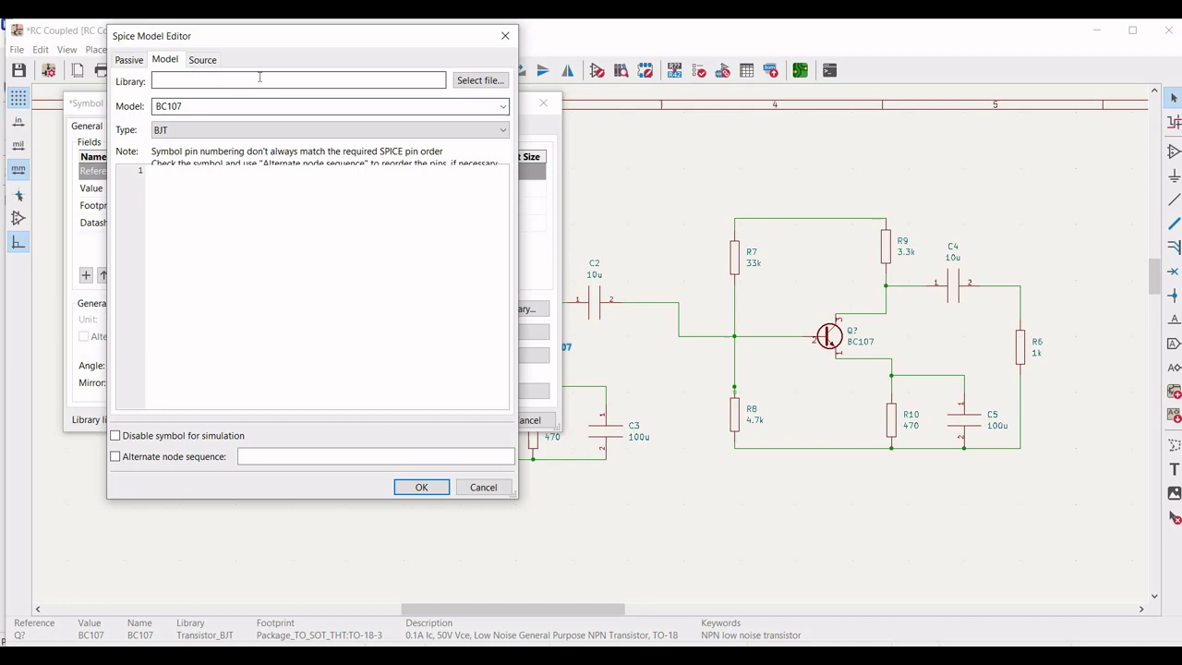
pyautogui.click(480, 80)
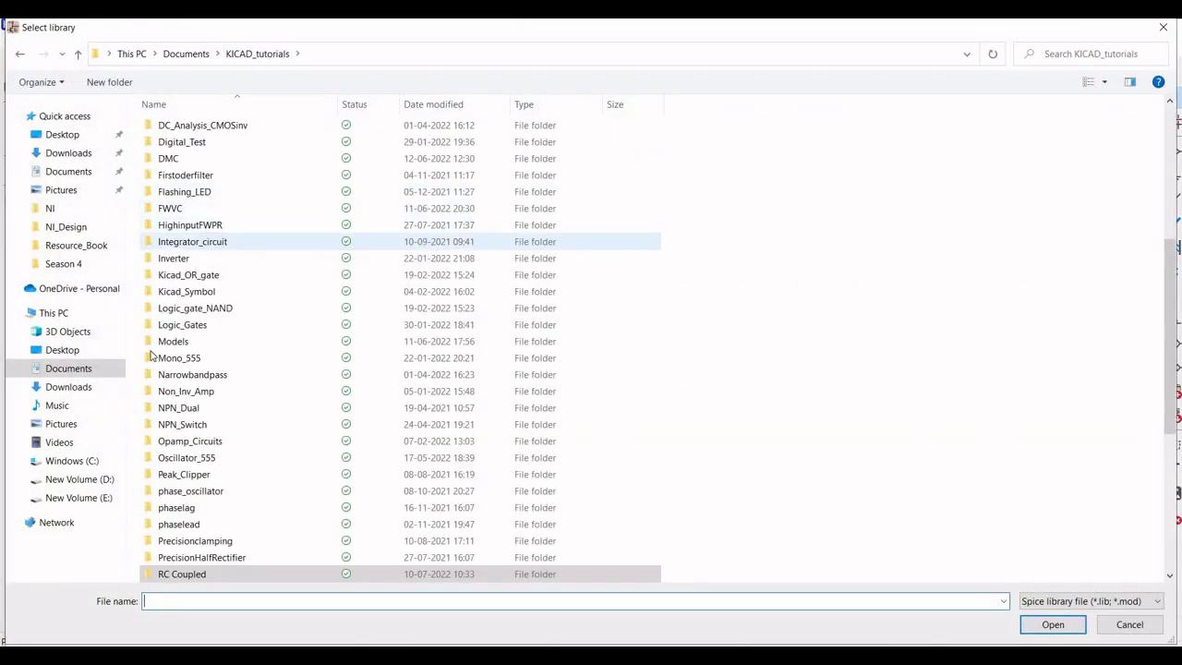
pyautogui.click(184, 338)
pyautogui.doubleClick(189, 334)
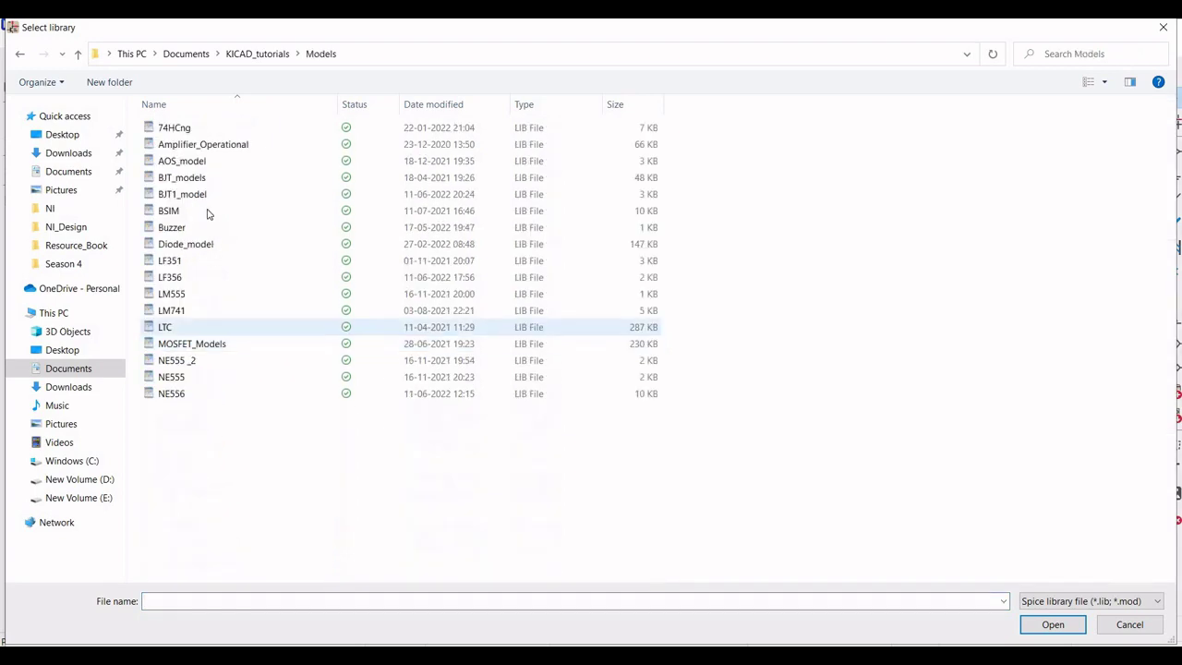
pyautogui.click(192, 179)
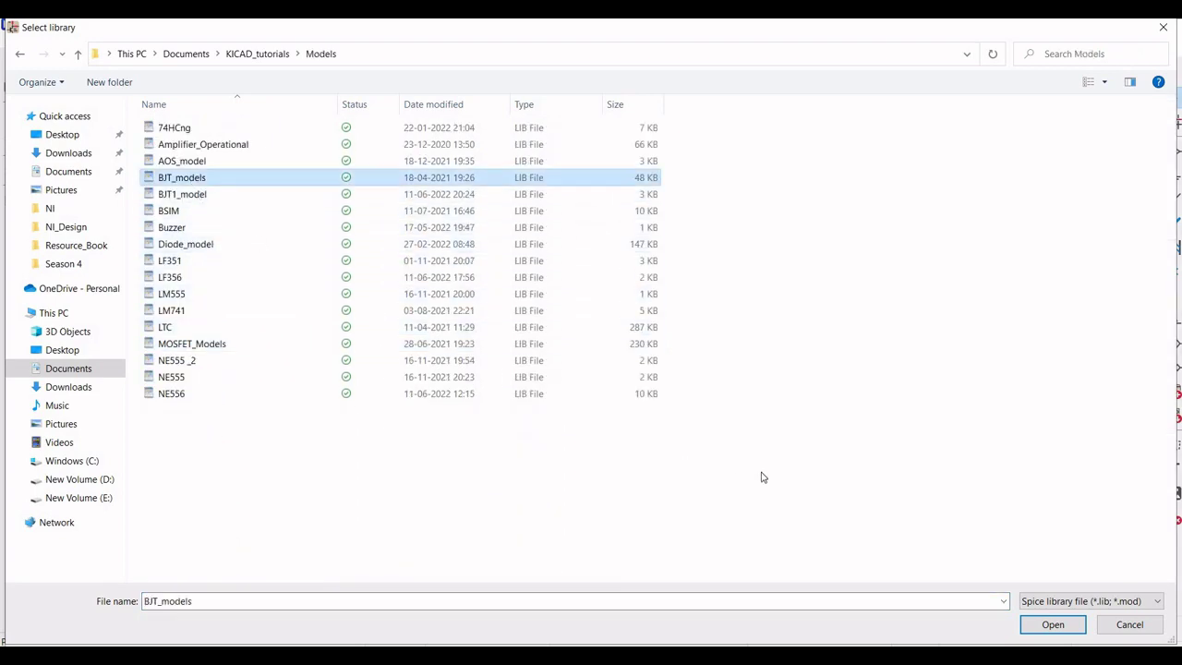
pyautogui.click(1052, 625)
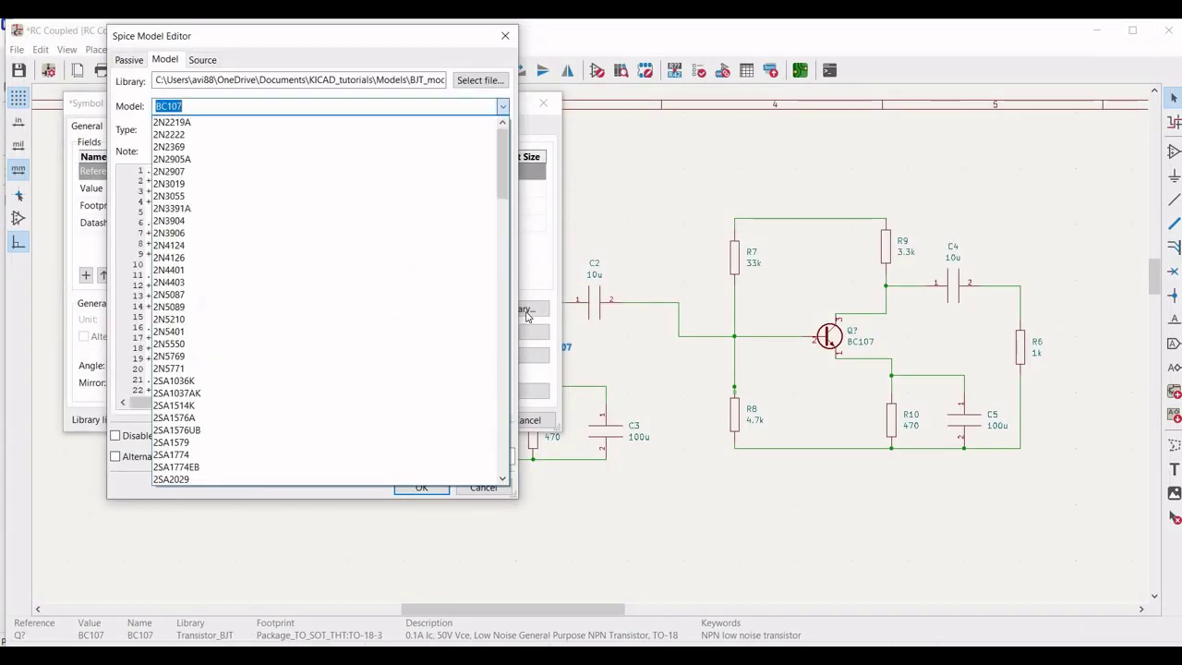
# - Keep model BC107 with alternate node sequence '3 2 1' and confirm the SPICE settings
pyautogui.click(166, 107)
pyautogui.click(116, 457)
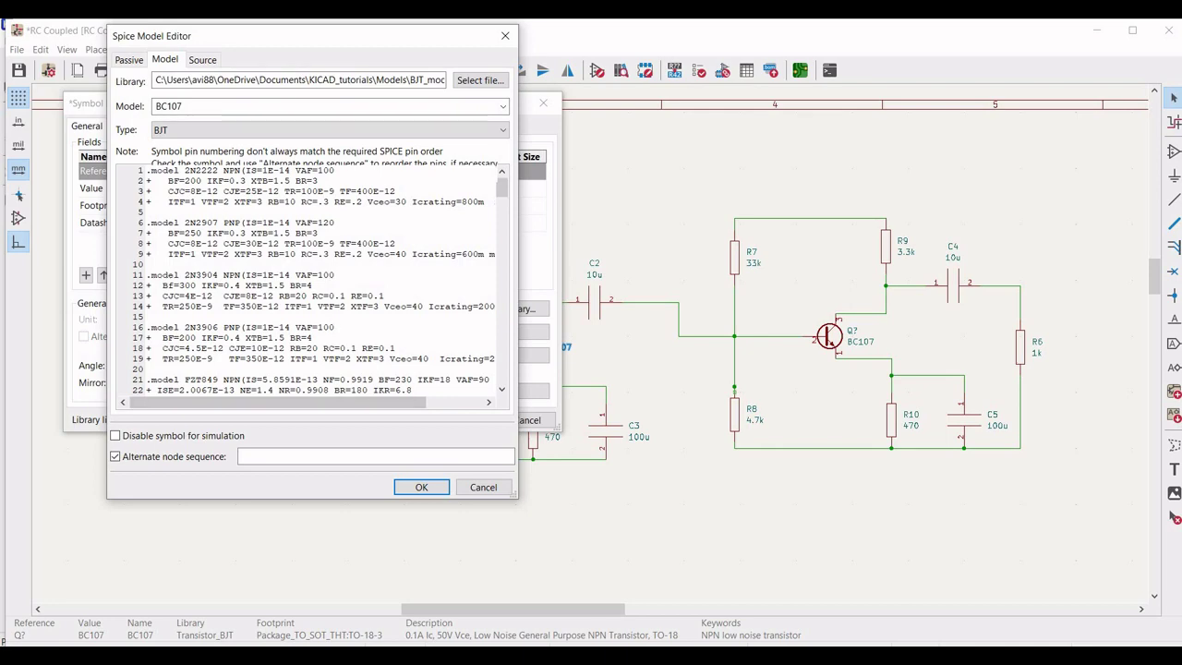
pyautogui.moveTo(291, 38); pyautogui.dragTo(630, 45)
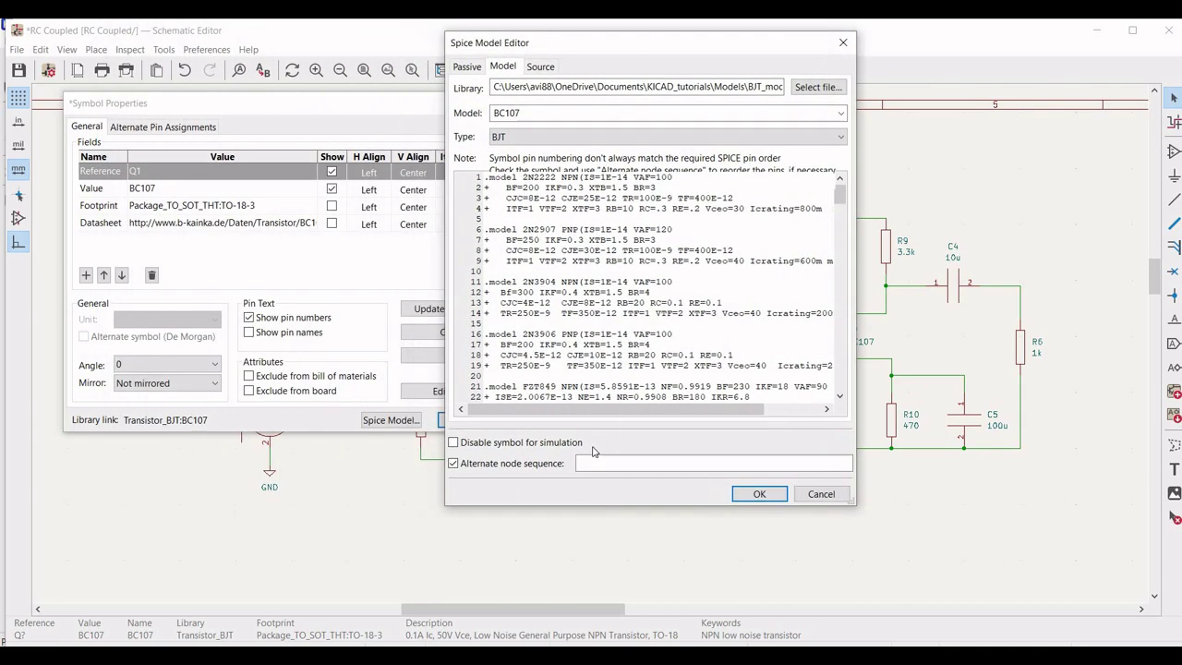
pyautogui.click(600, 463)
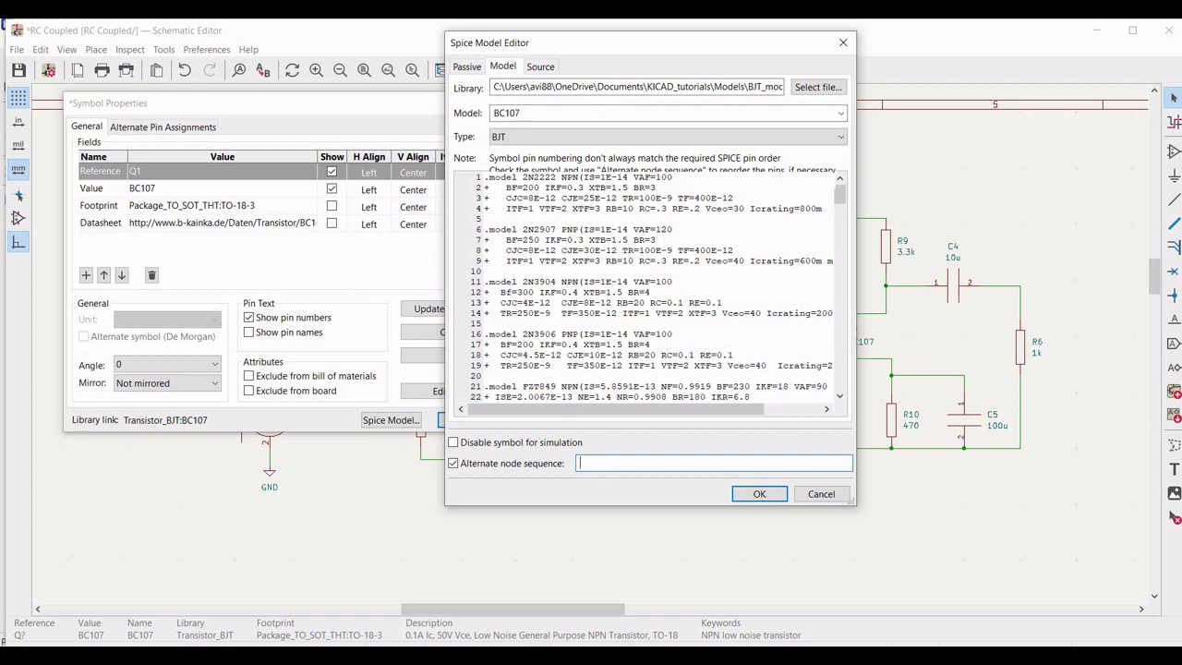
pyautogui.write('3 2 1')
pyautogui.click(758, 494)
# - Close Q1's properties and set the second transistor's reference to Q2
pyautogui.click(455, 423)
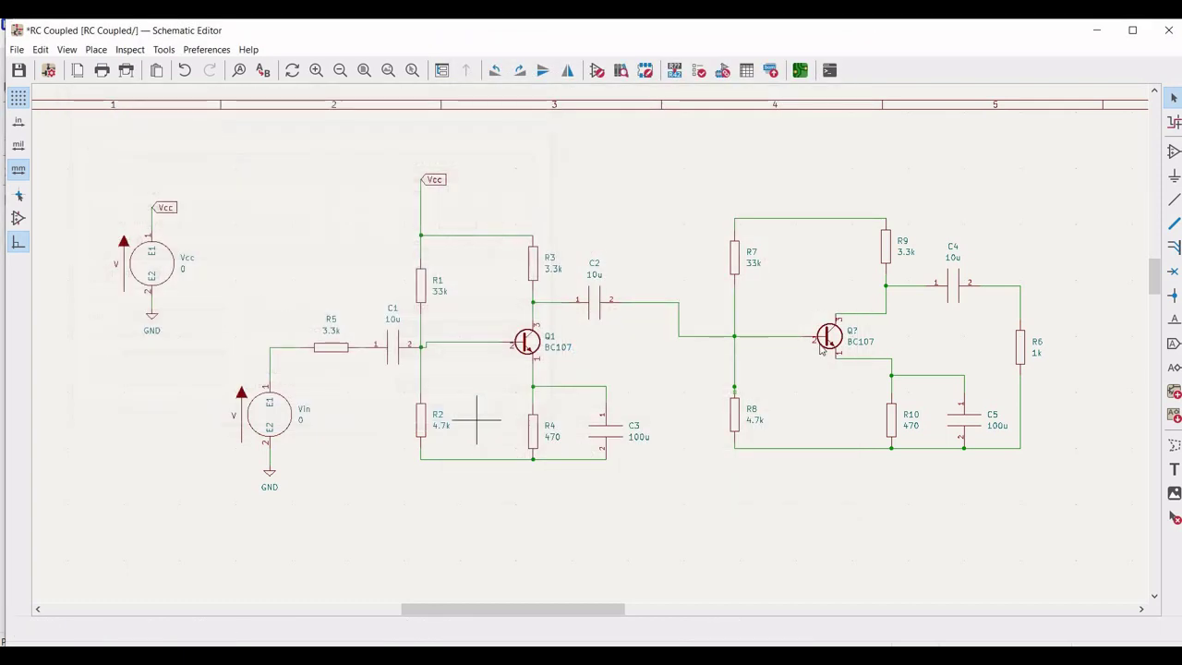
pyautogui.click(829, 339)
pyautogui.rightClick(829, 338)
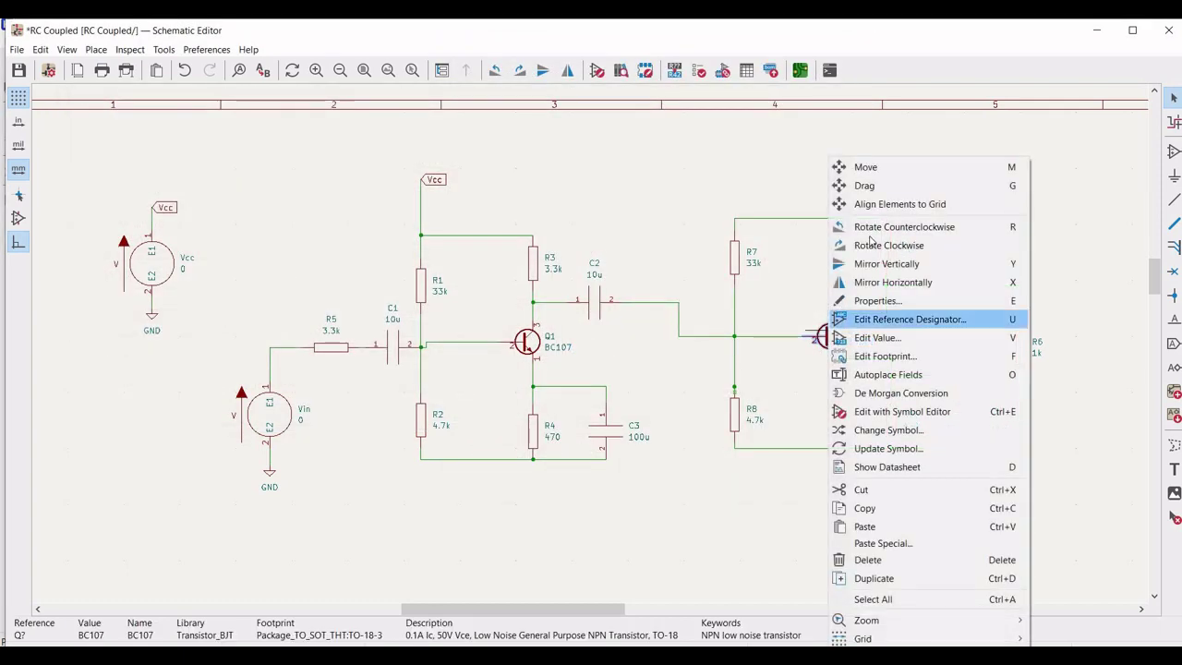
pyautogui.click(875, 302)
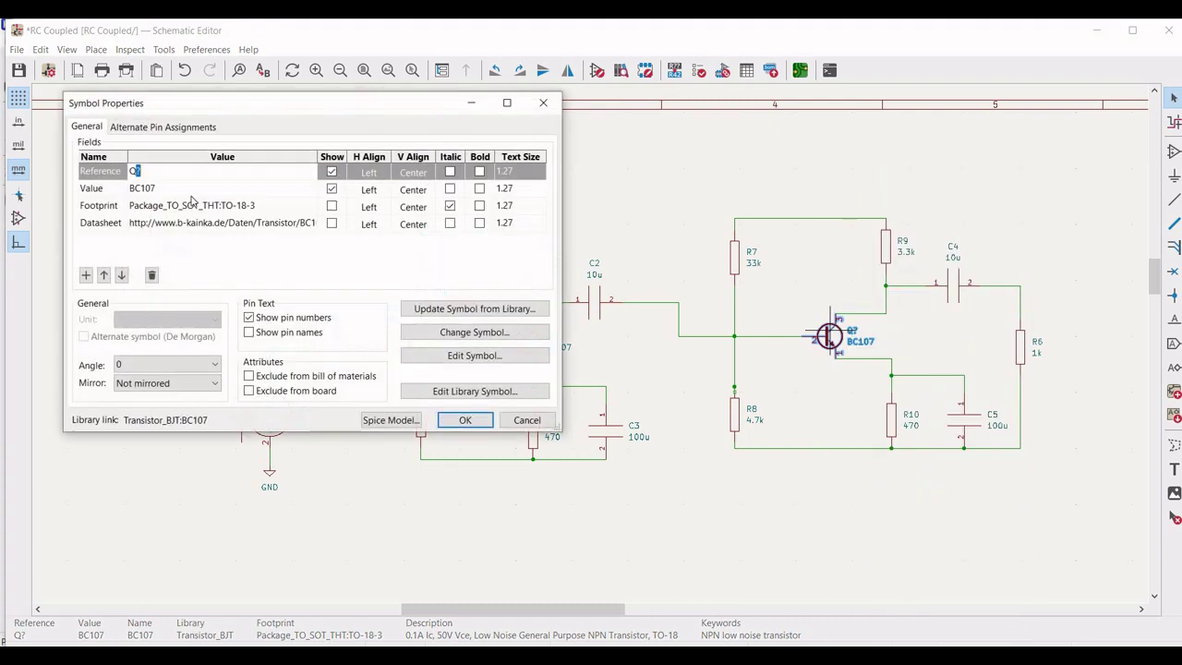
pyautogui.write('2')
# - Load BJT_models.lib from the KICAD_tutorials Models folder as Q2's SPICE model file
pyautogui.click(391, 420)
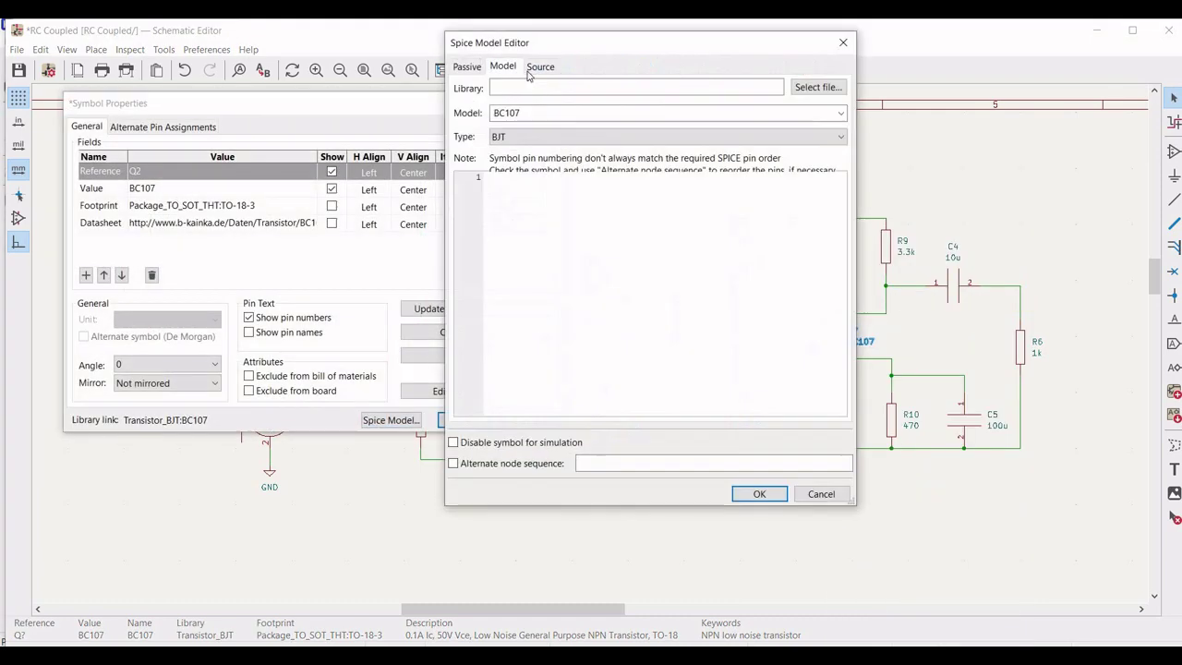
pyautogui.click(818, 87)
pyautogui.click(274, 57)
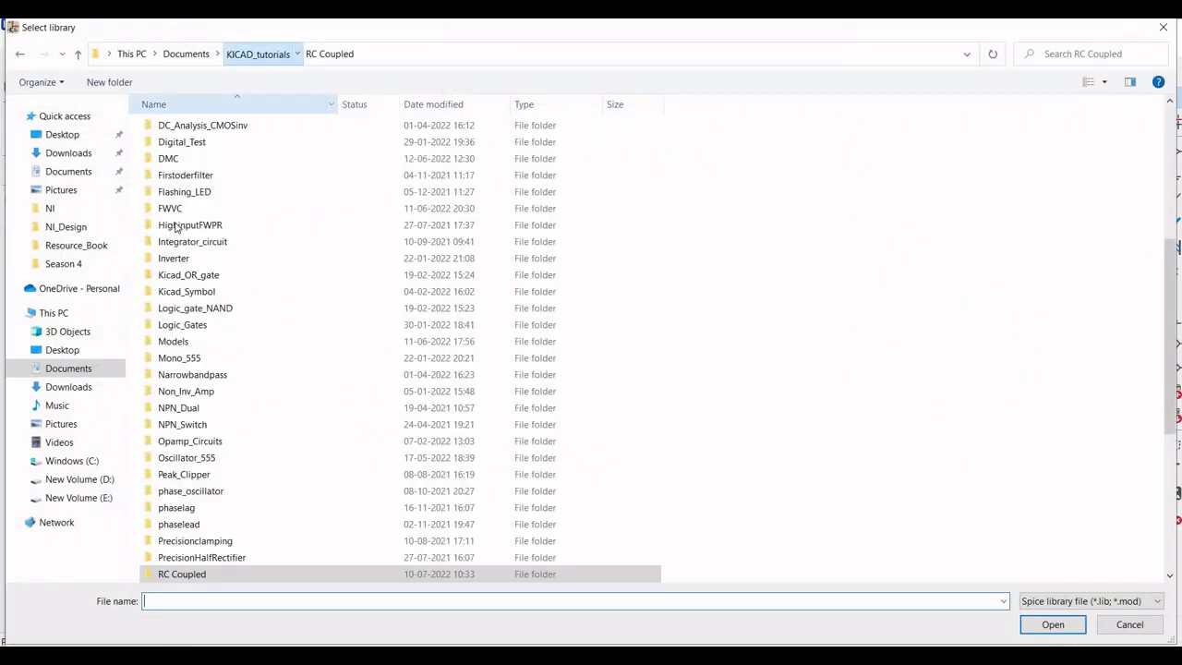
pyautogui.click(176, 342)
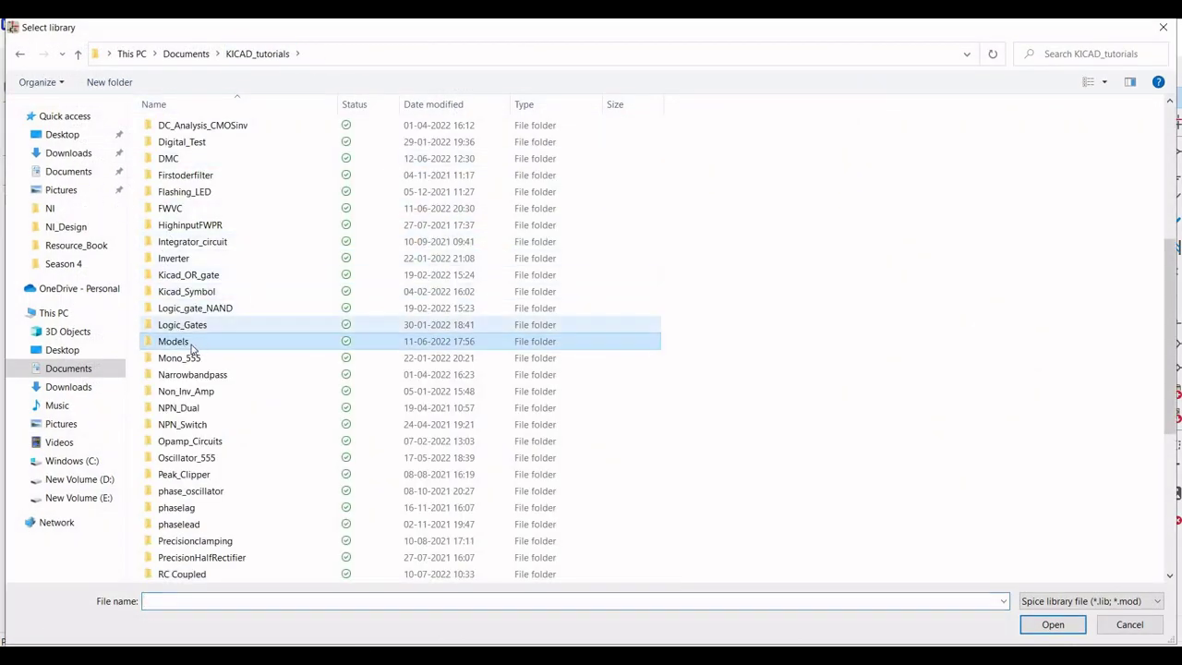
pyautogui.press('Return')
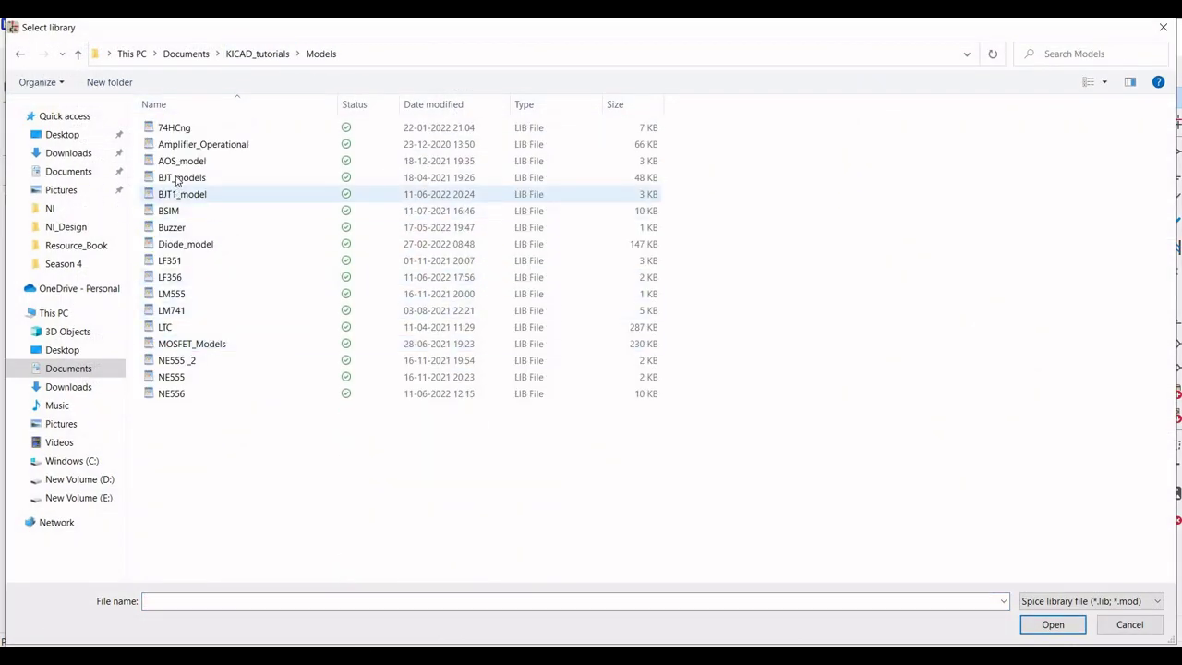
pyautogui.click(180, 178)
pyautogui.click(1052, 625)
pyautogui.click(554, 113)
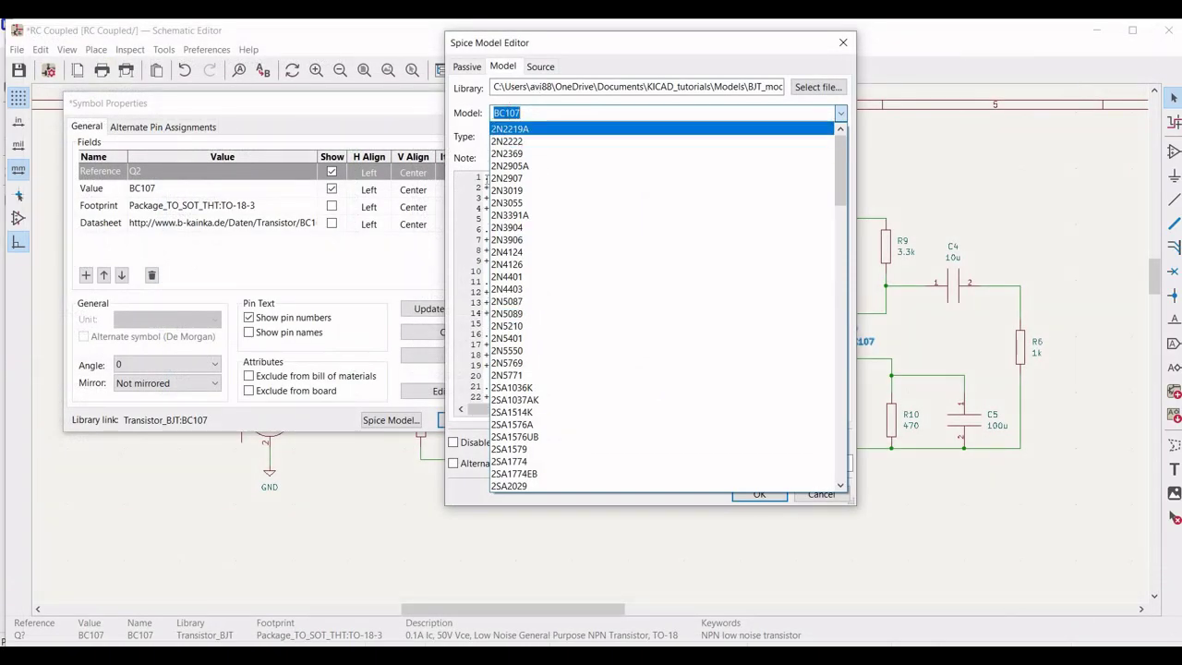
# - Use model BC107 with alternate node sequence '3 2 1' and confirm Q2's properties
pyautogui.click(455, 369)
pyautogui.click(453, 464)
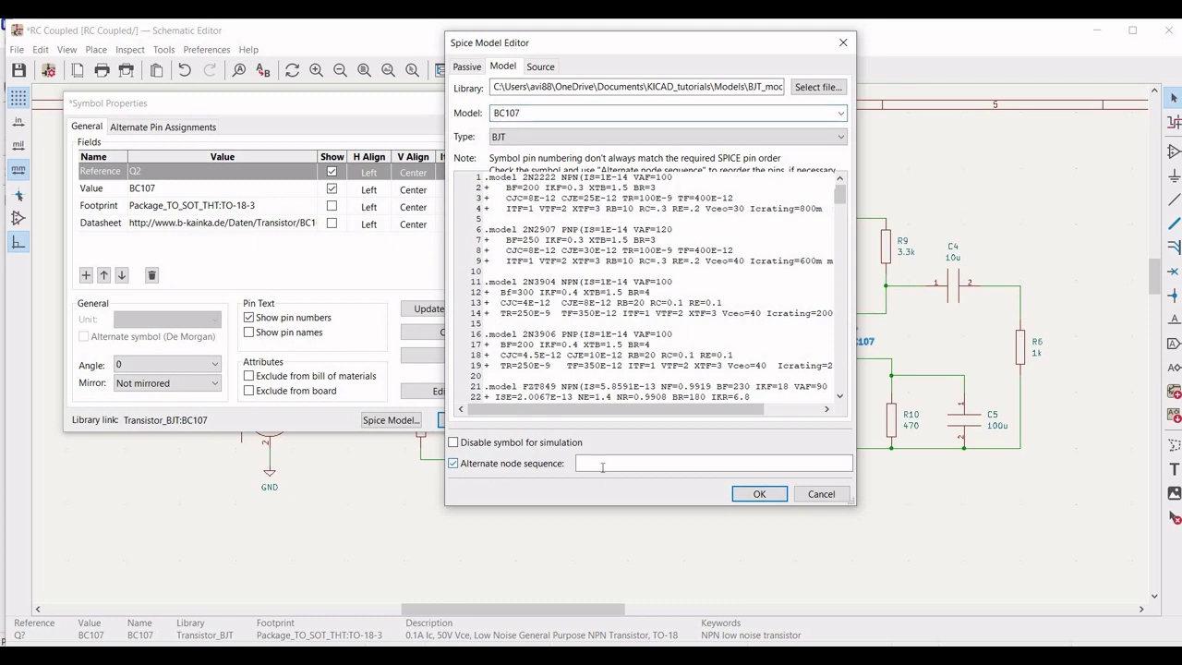
pyautogui.write('3')
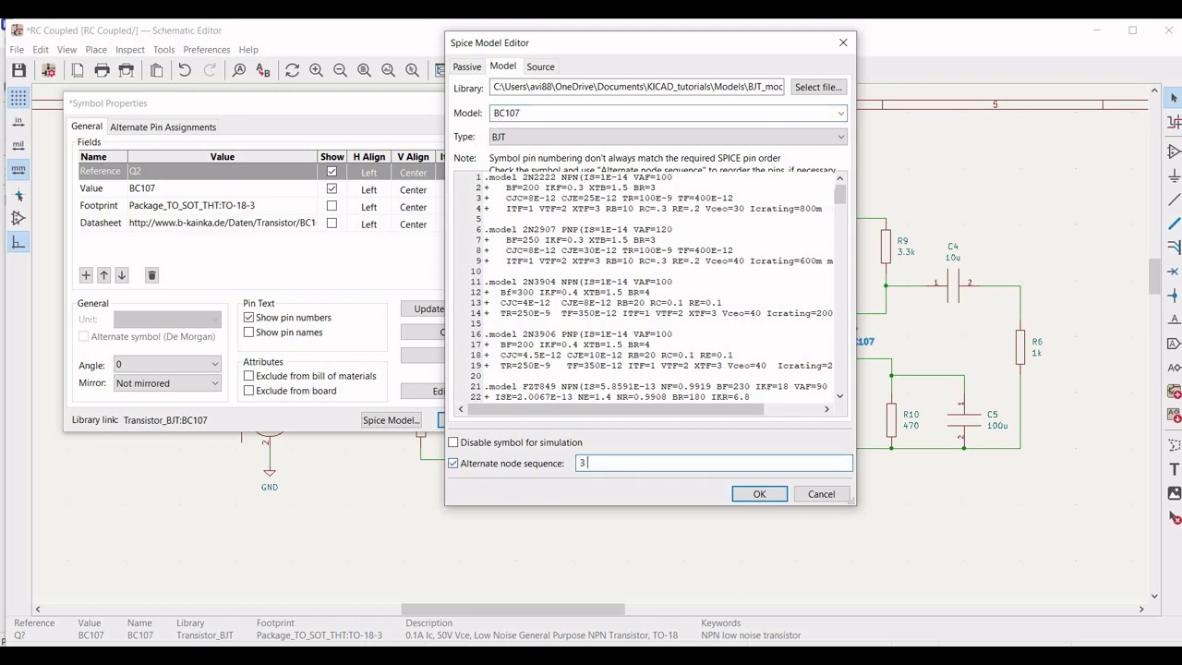
pyautogui.write(' 2 1')
pyautogui.click(758, 494)
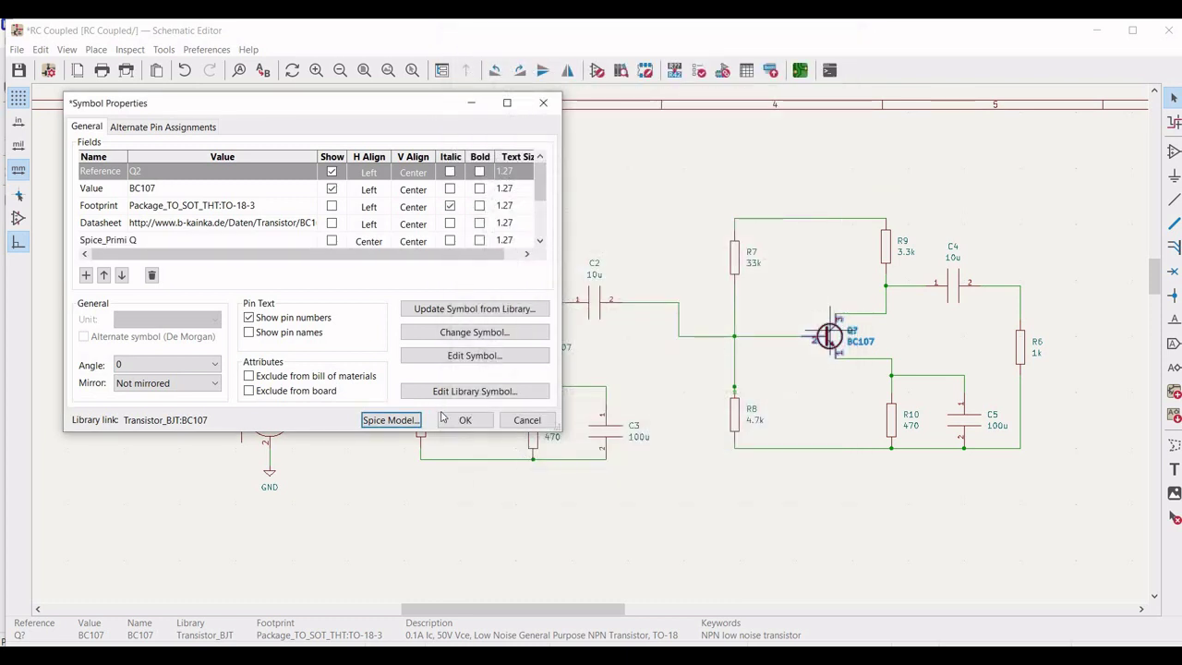
pyautogui.click(461, 420)
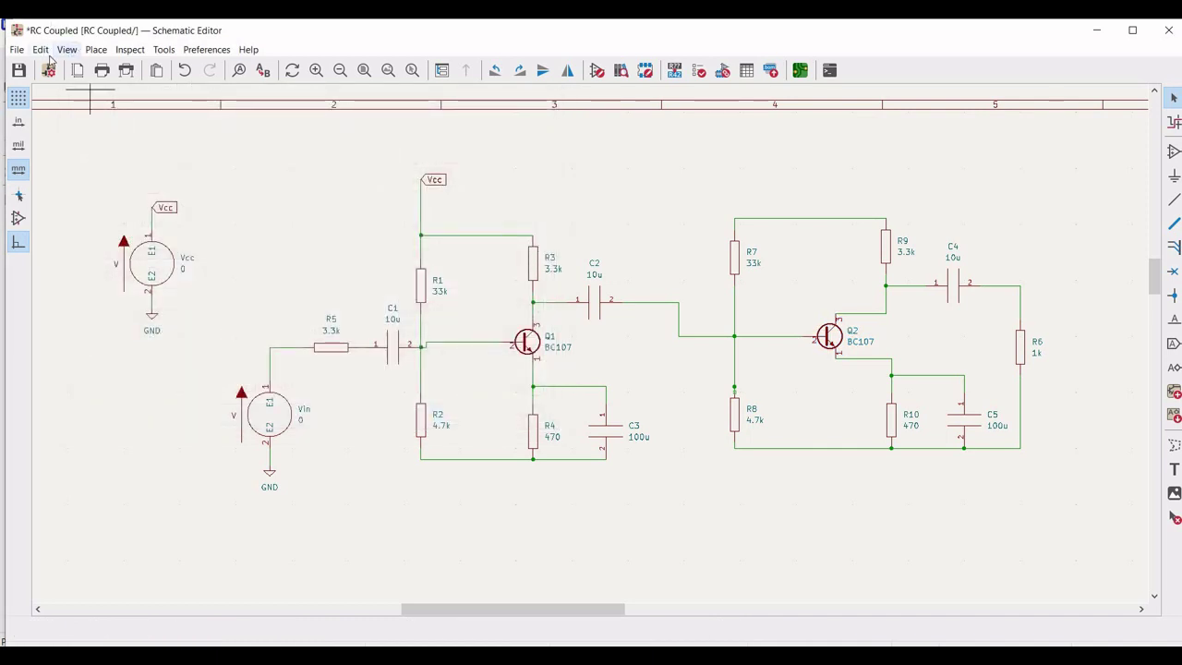
# - Place the text directive '.tran 4m 8m' near the Vcc source at the top left
pyautogui.click(96, 49)
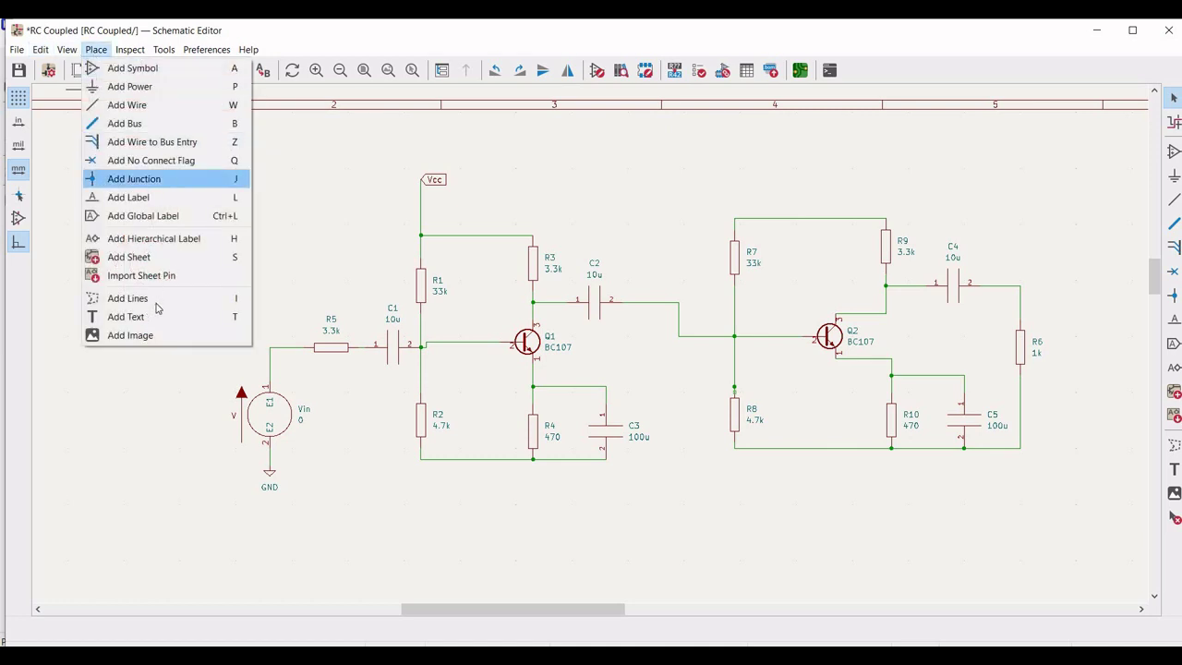
pyautogui.click(129, 317)
pyautogui.click(196, 139)
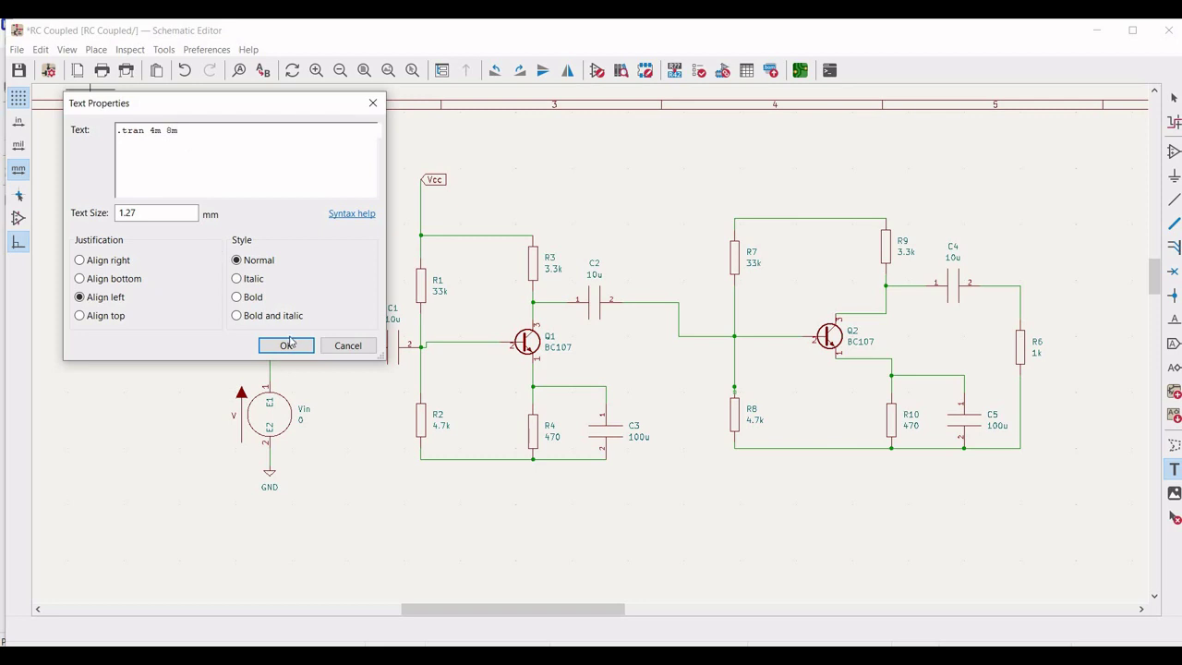
pyautogui.press('Return')
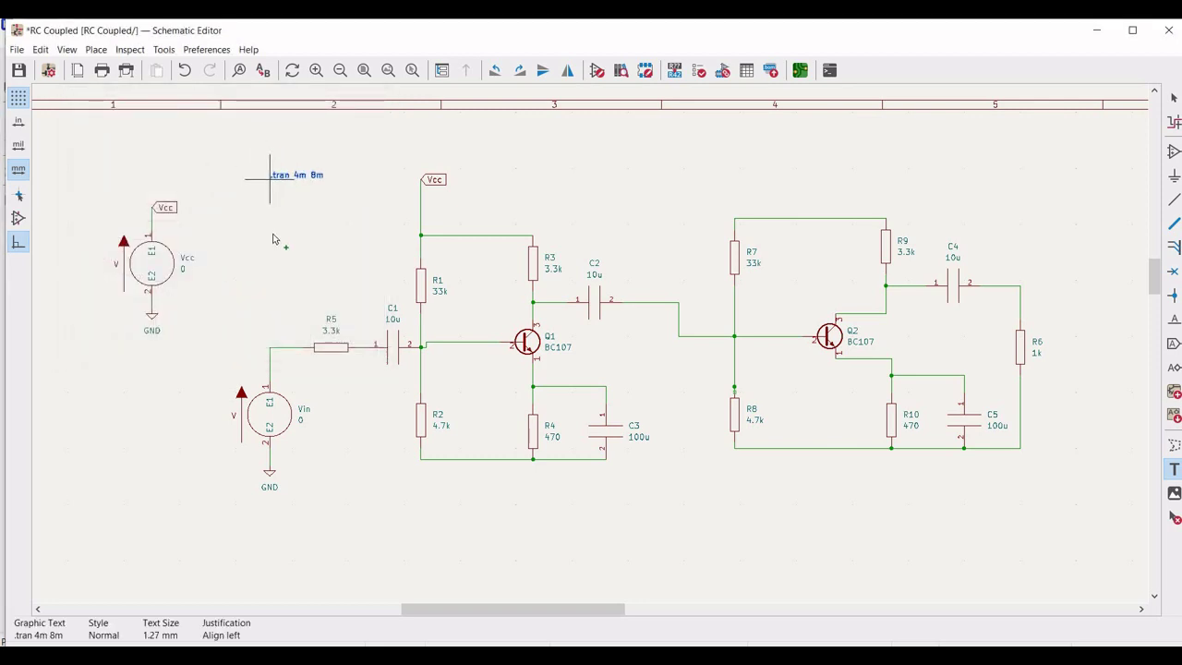
pyautogui.click(276, 228)
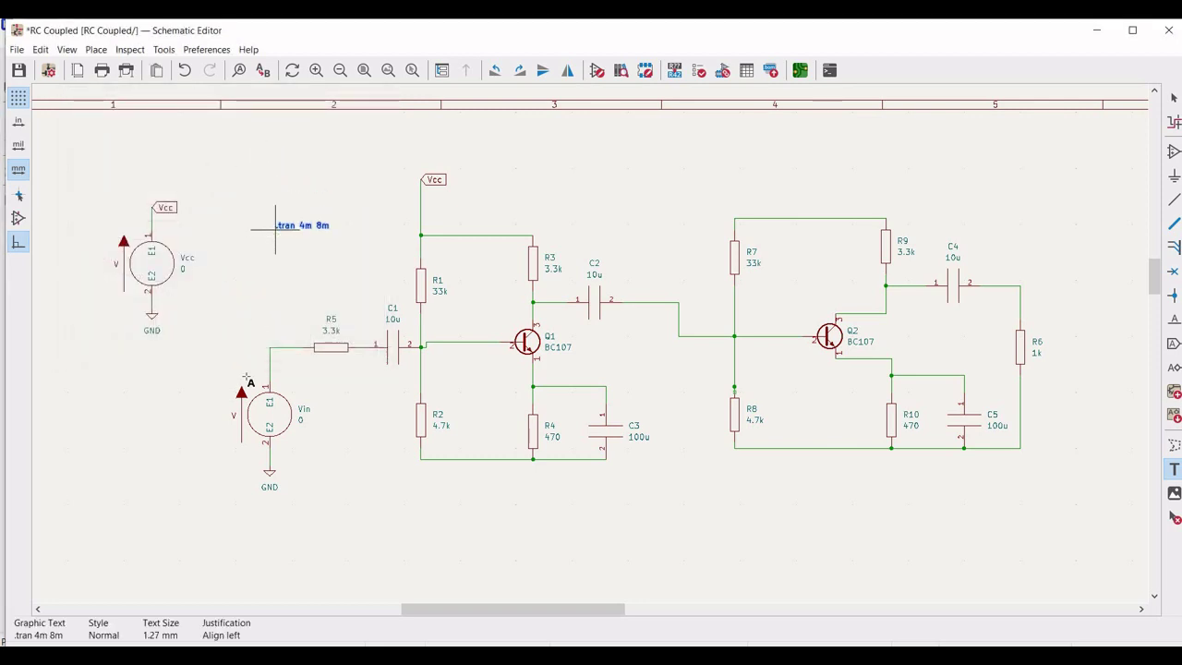
# - Wire R7's top to the Vcc node beside R1 and save the schematic
pyautogui.click(18, 70)
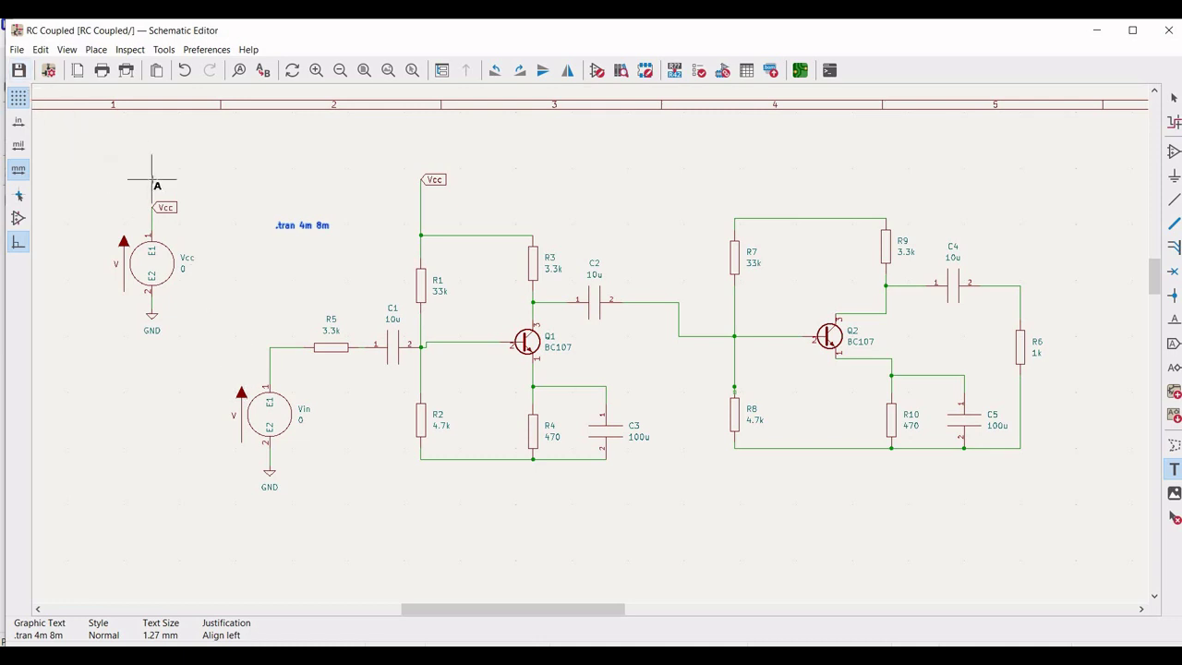
pyautogui.press('Escape')
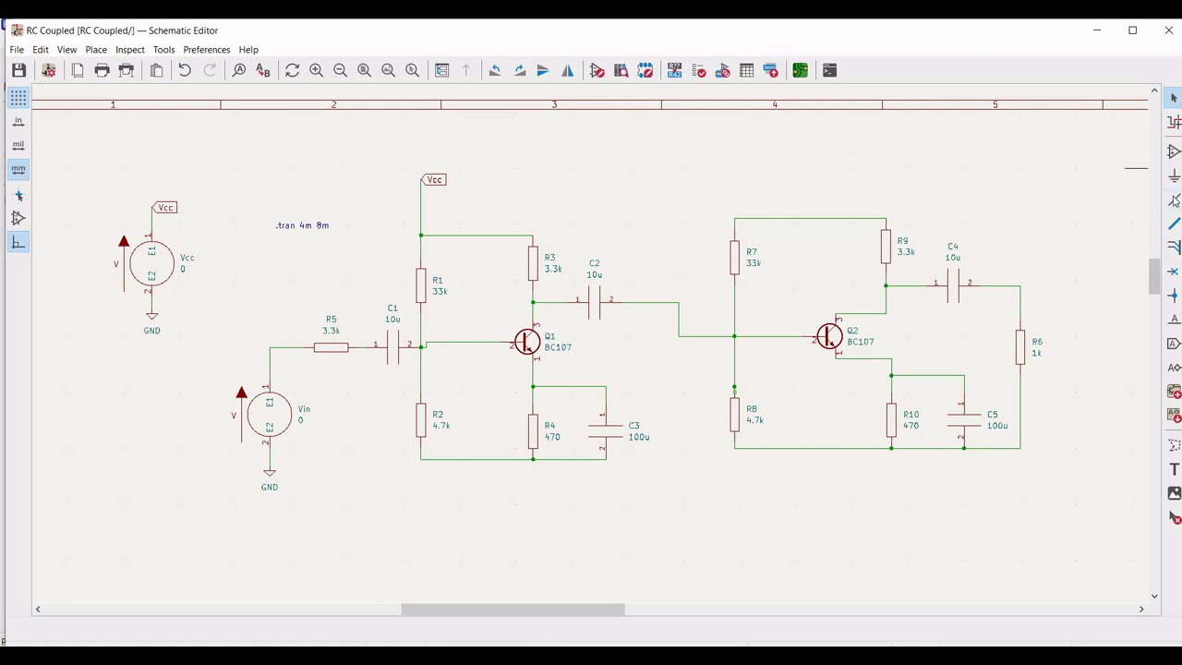
pyautogui.click(1173, 199)
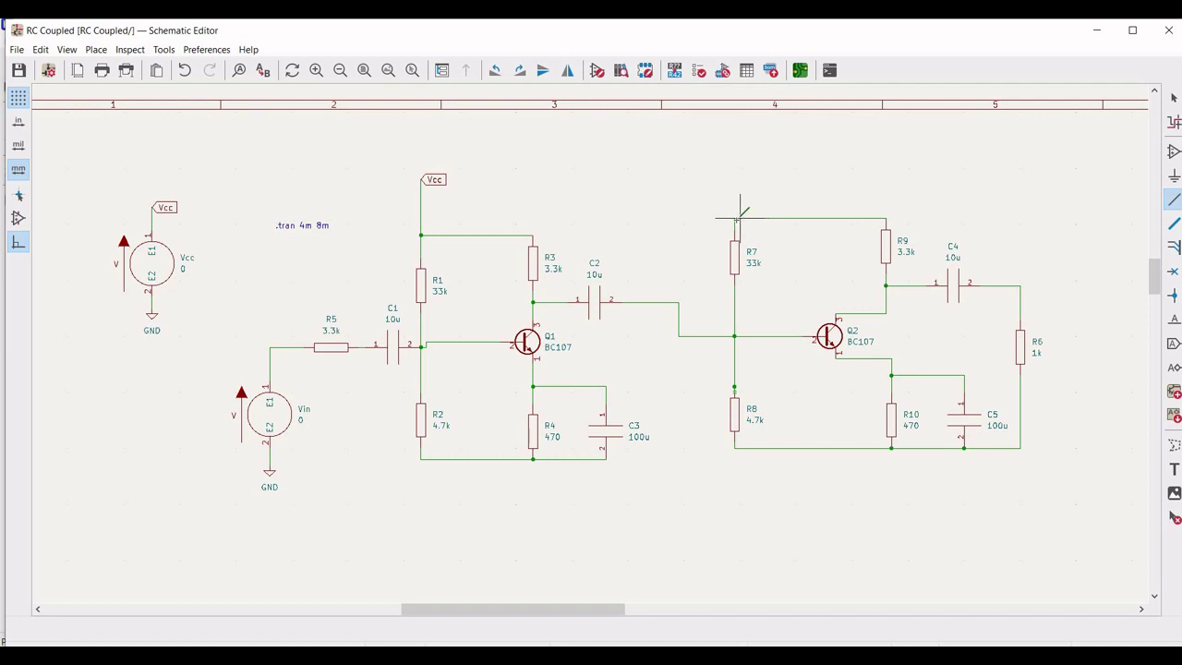
pyautogui.click(735, 217)
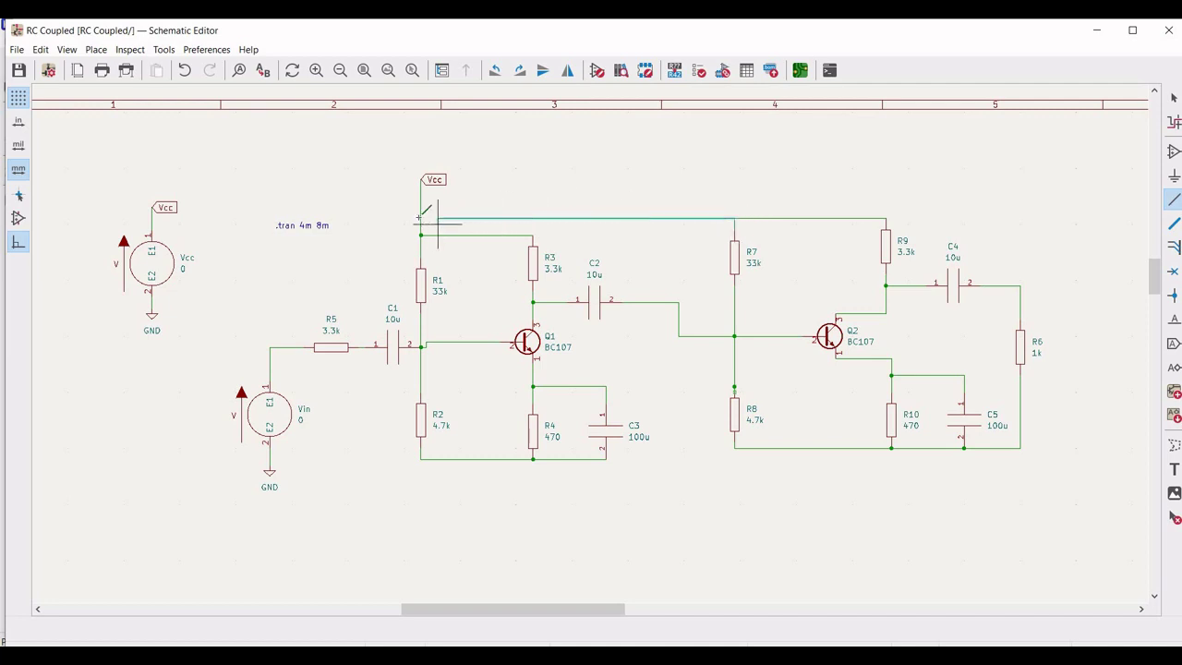
pyautogui.click(422, 218)
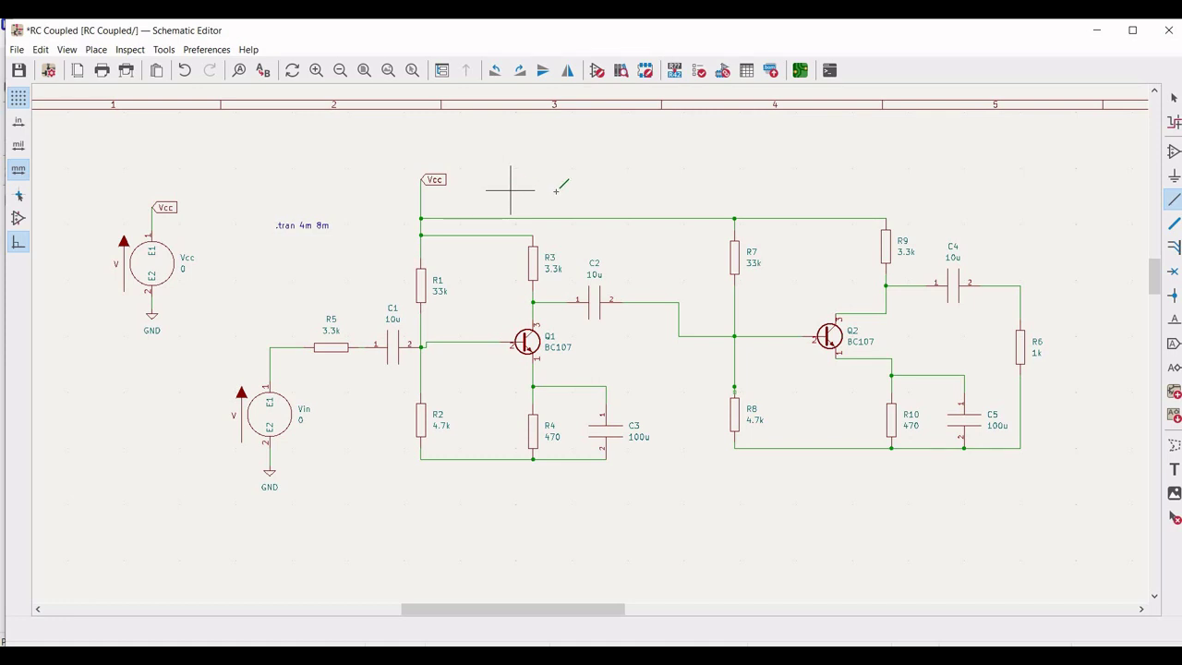
pyautogui.press('Escape')
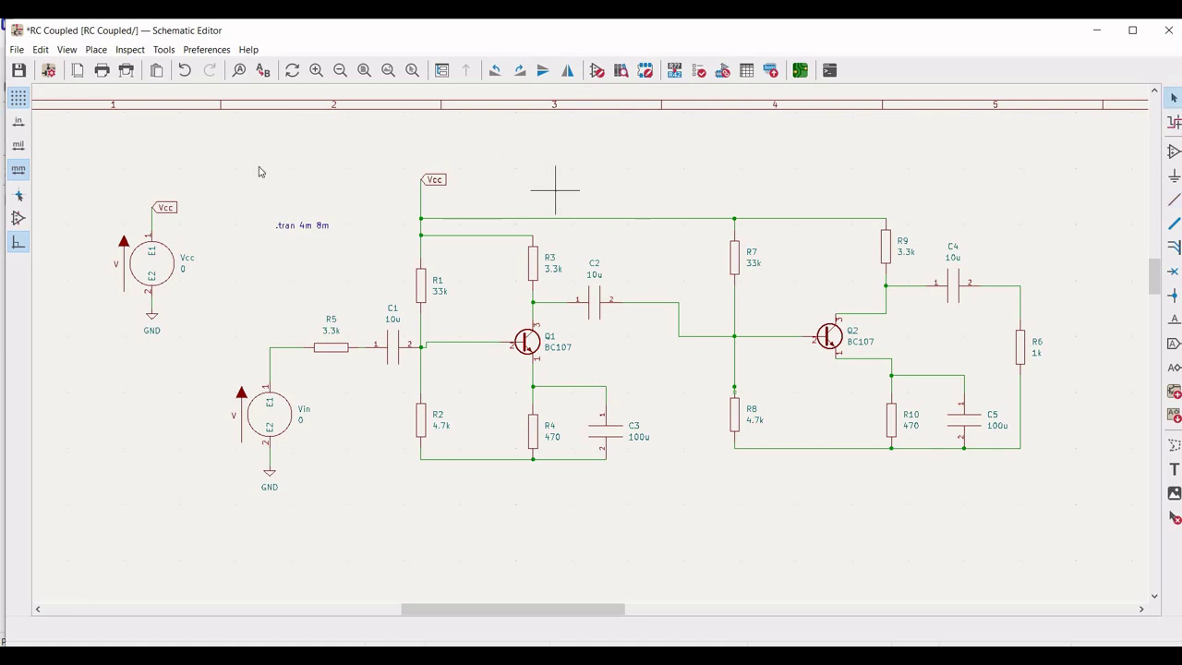
pyautogui.hotkey('ctrl', 's')
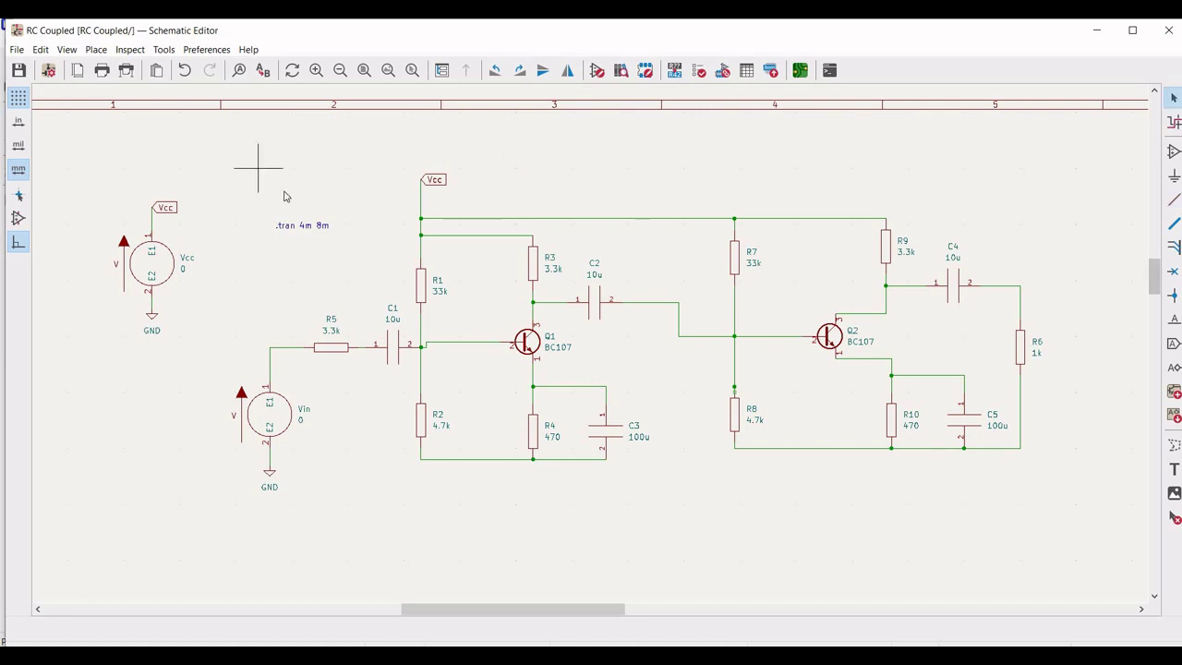
# - Place GND symbols at the R10/C5 bottom node and beneath R4, then save
pyautogui.click(1161, 190)
pyautogui.click(1135, 199)
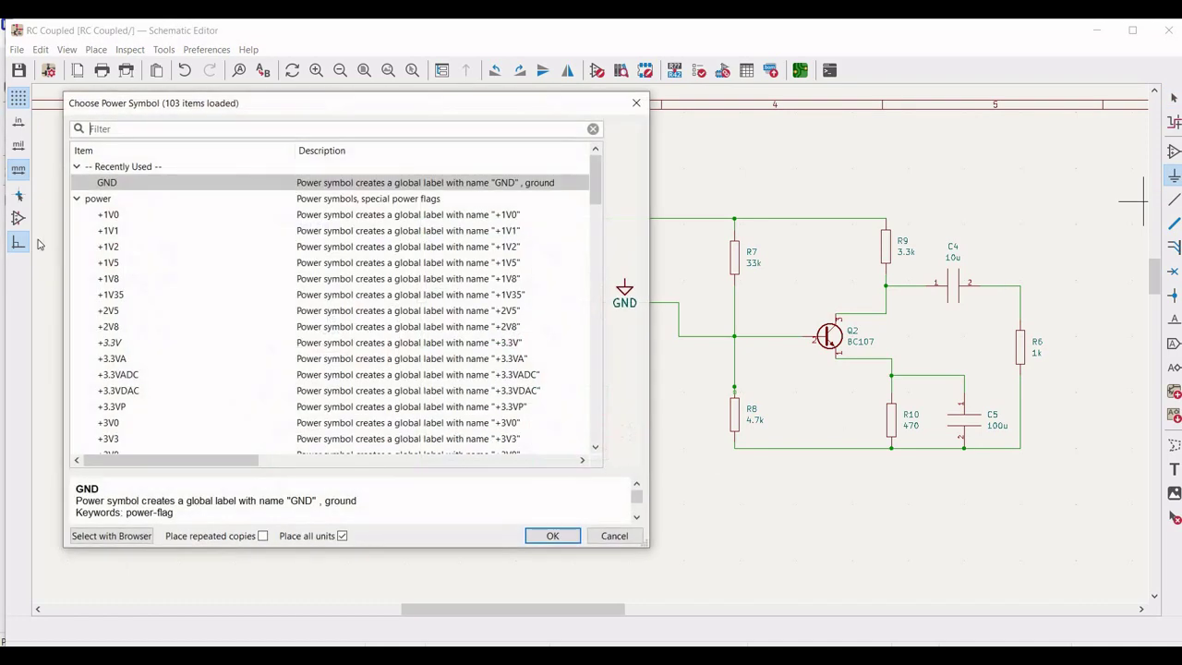
pyautogui.click(550, 536)
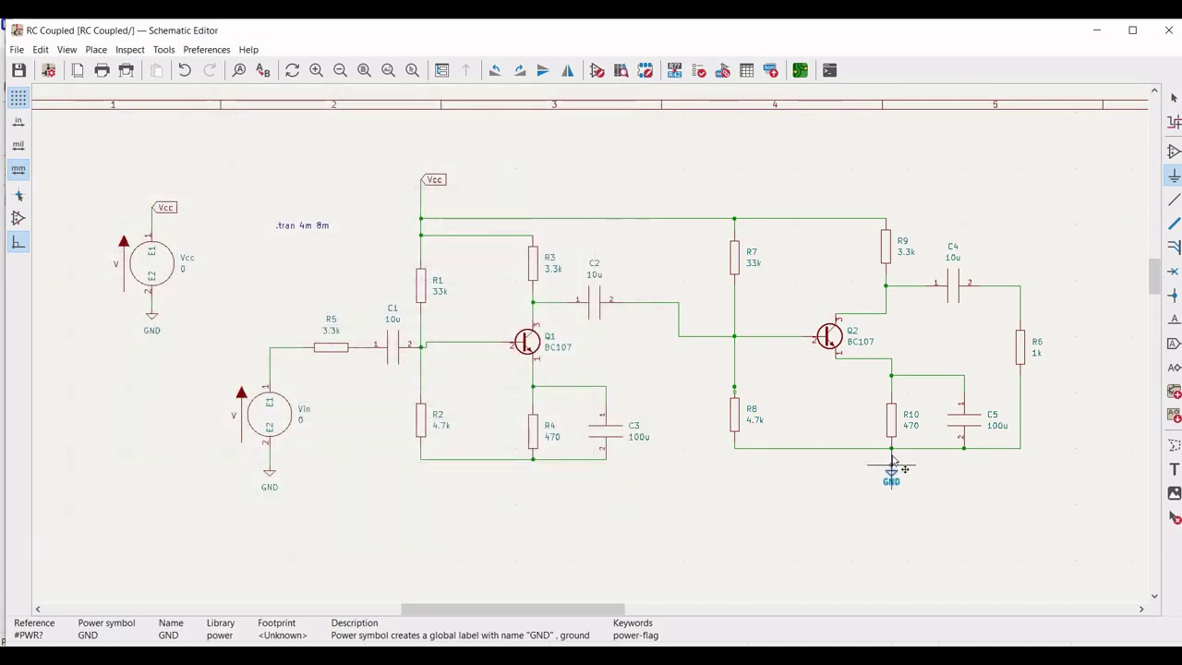
pyautogui.click(891, 449)
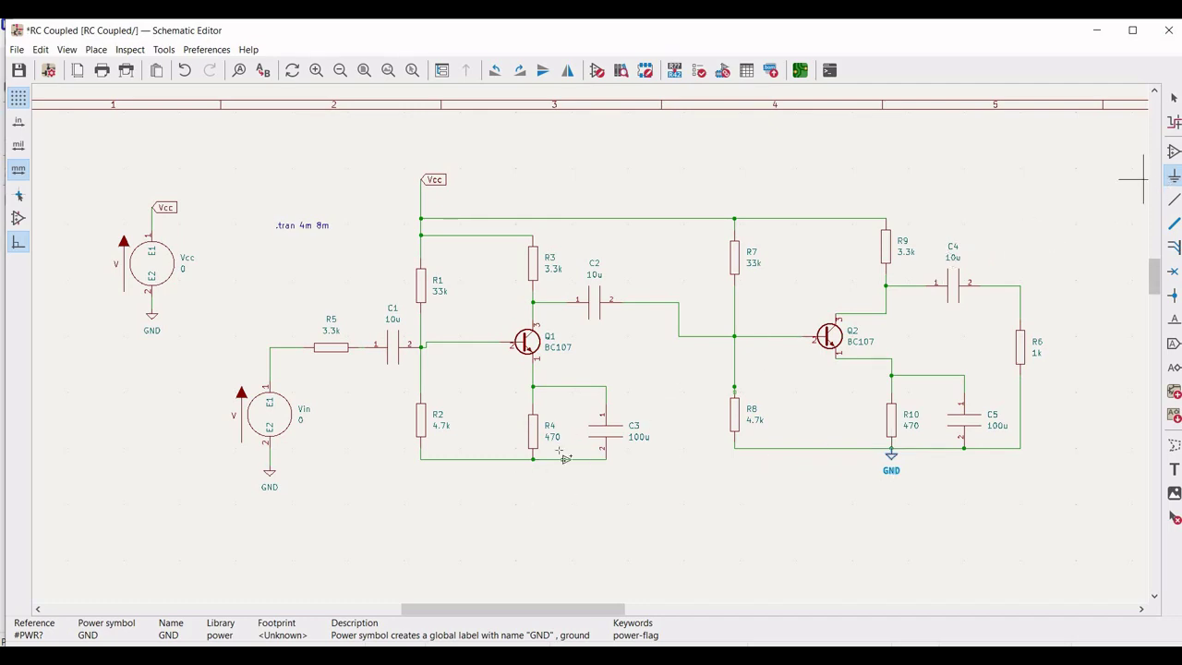
pyautogui.click(529, 459)
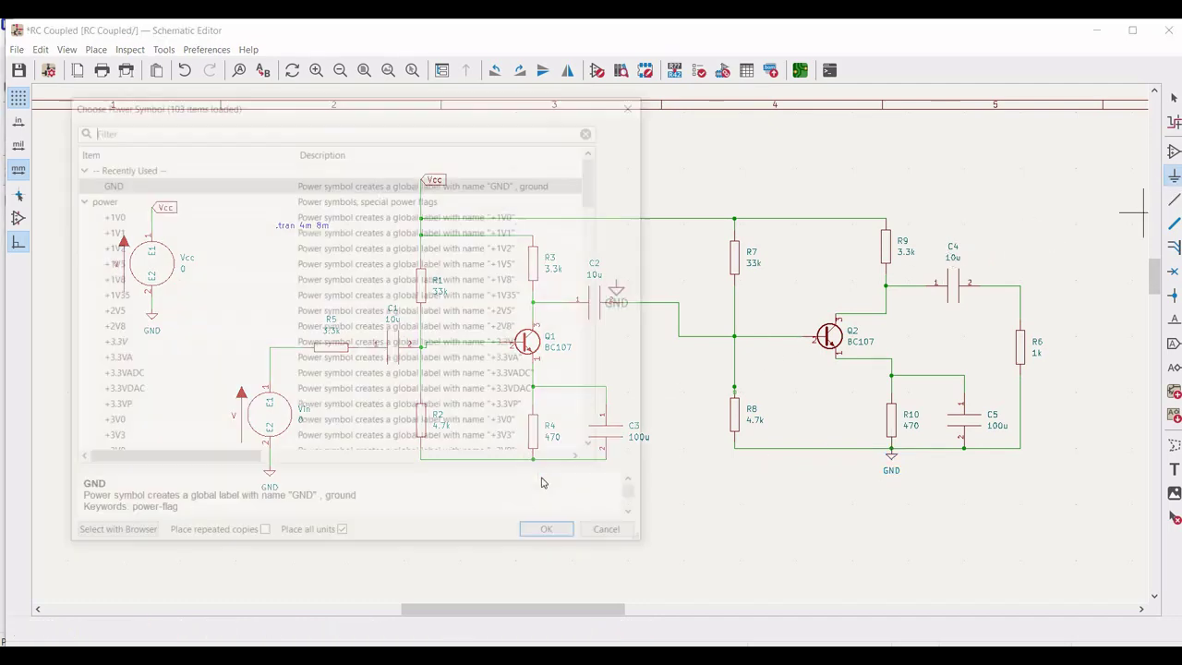
pyautogui.click(545, 528)
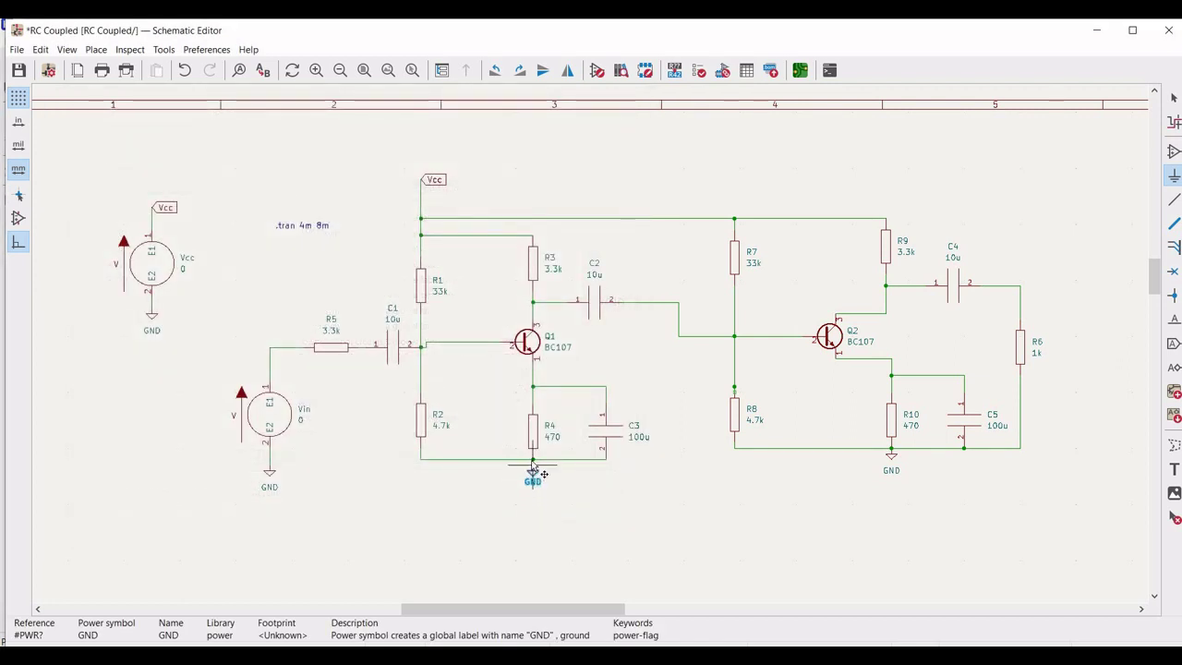
pyautogui.click(532, 466)
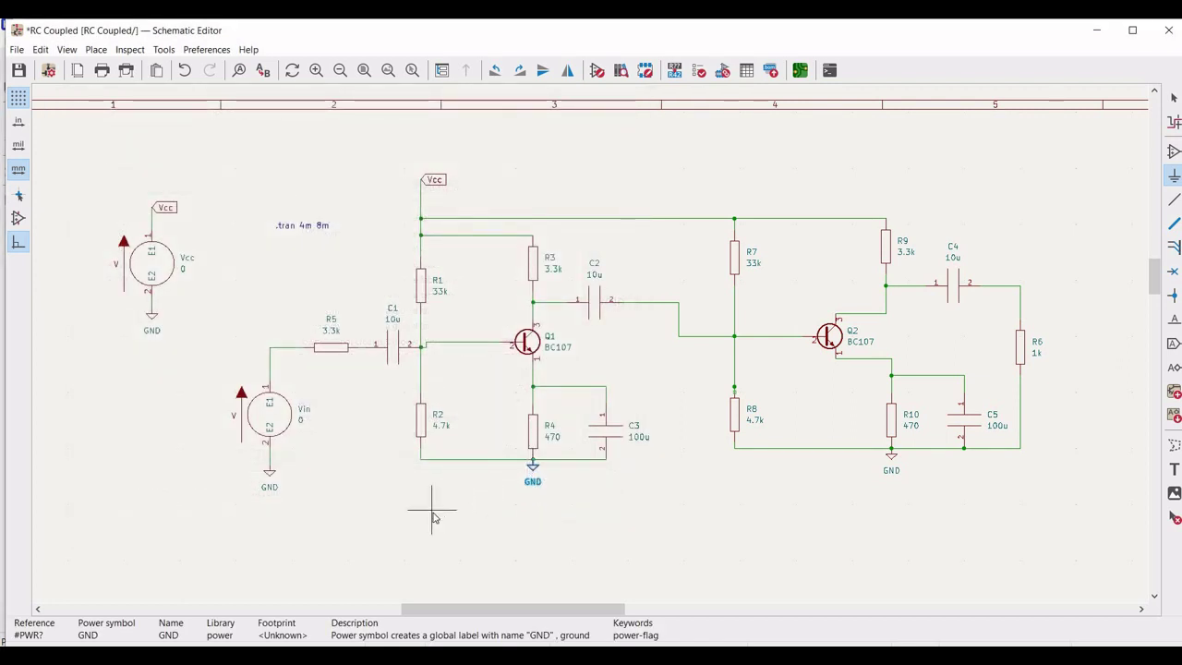
pyautogui.press('Escape')
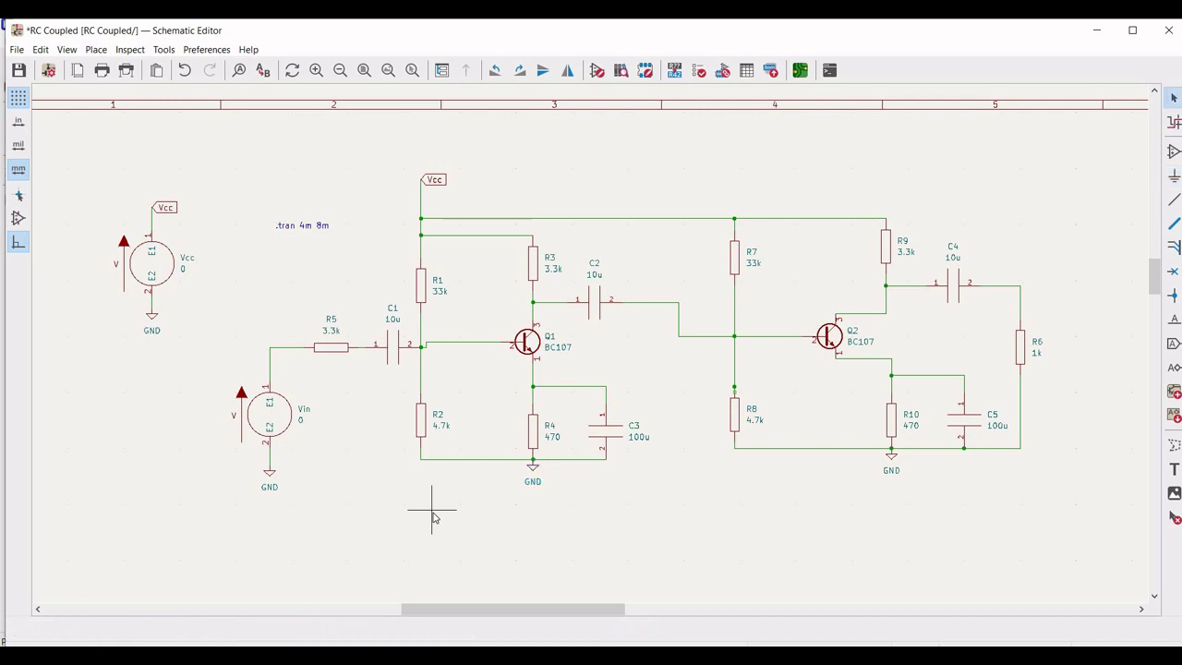
pyautogui.click(18, 72)
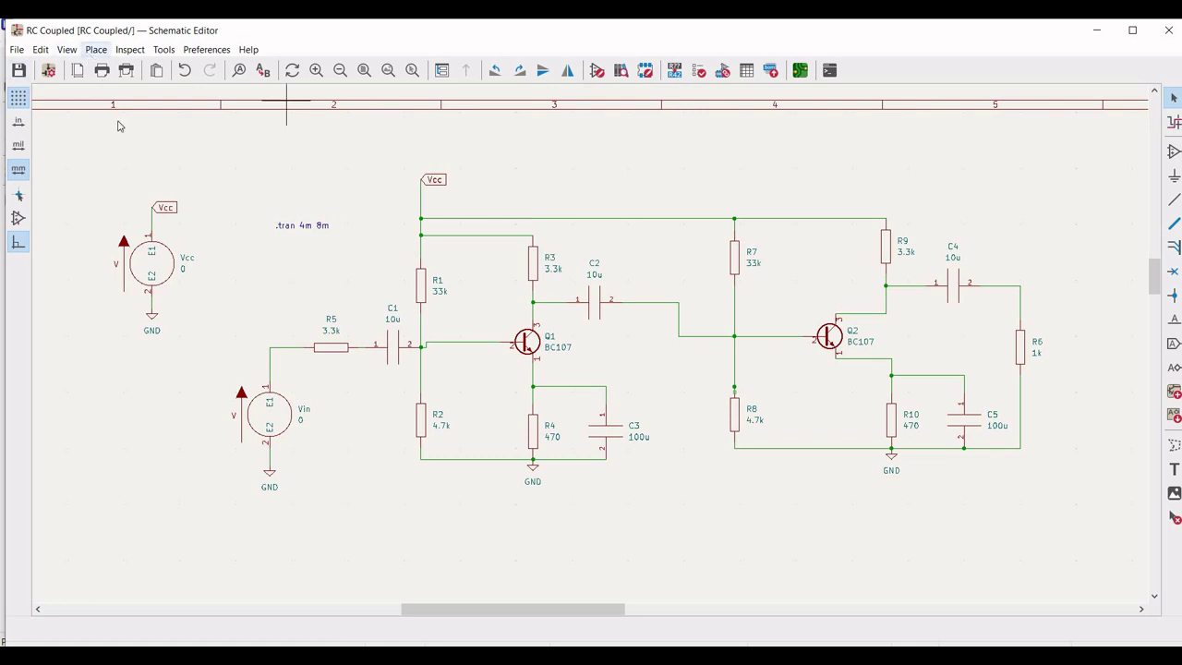
# - Open the SPICE simulator and run the transient analysis
pyautogui.click(96, 50)
pyautogui.moveTo(130, 51)
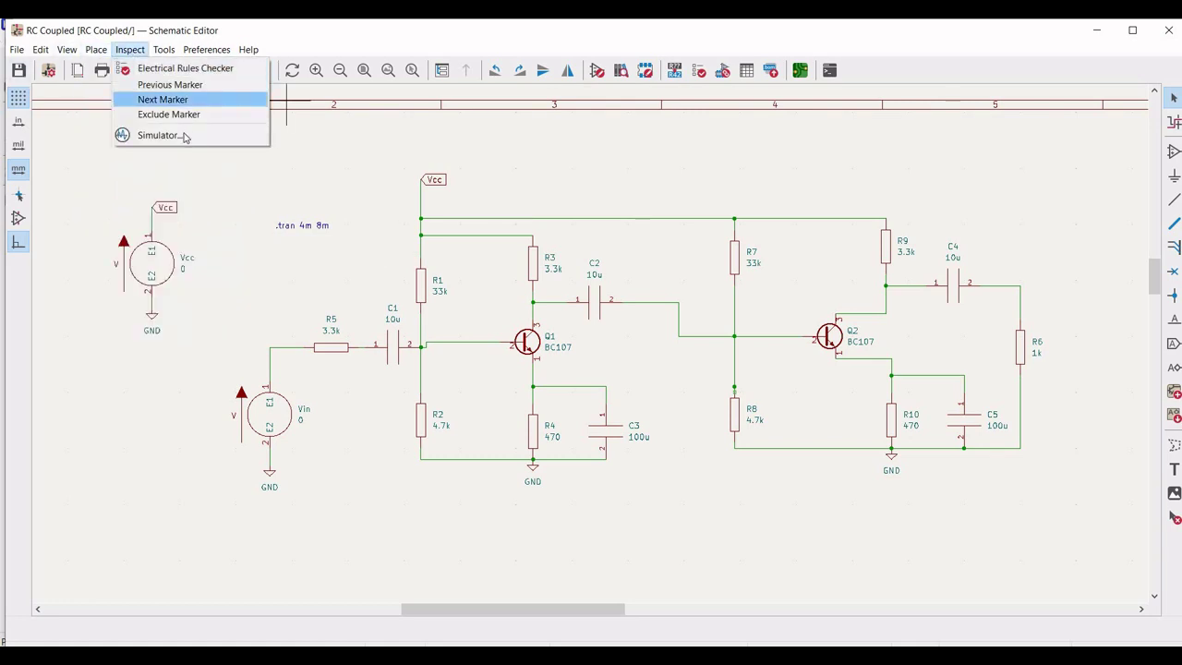
pyautogui.click(151, 135)
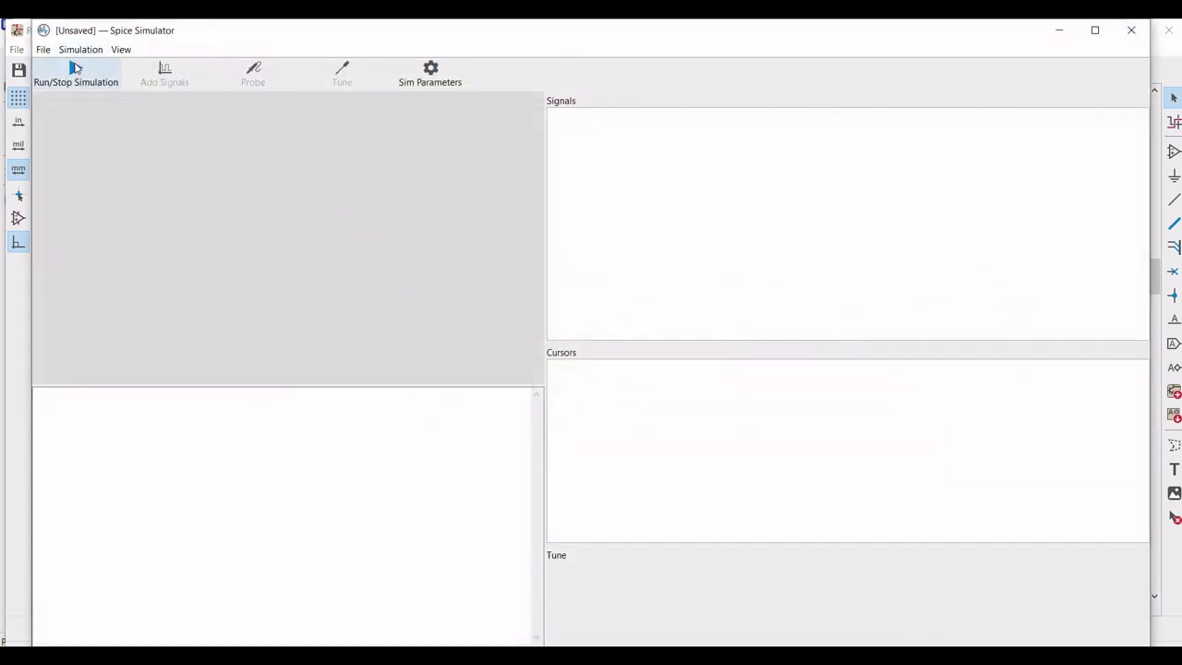
pyautogui.click(98, 71)
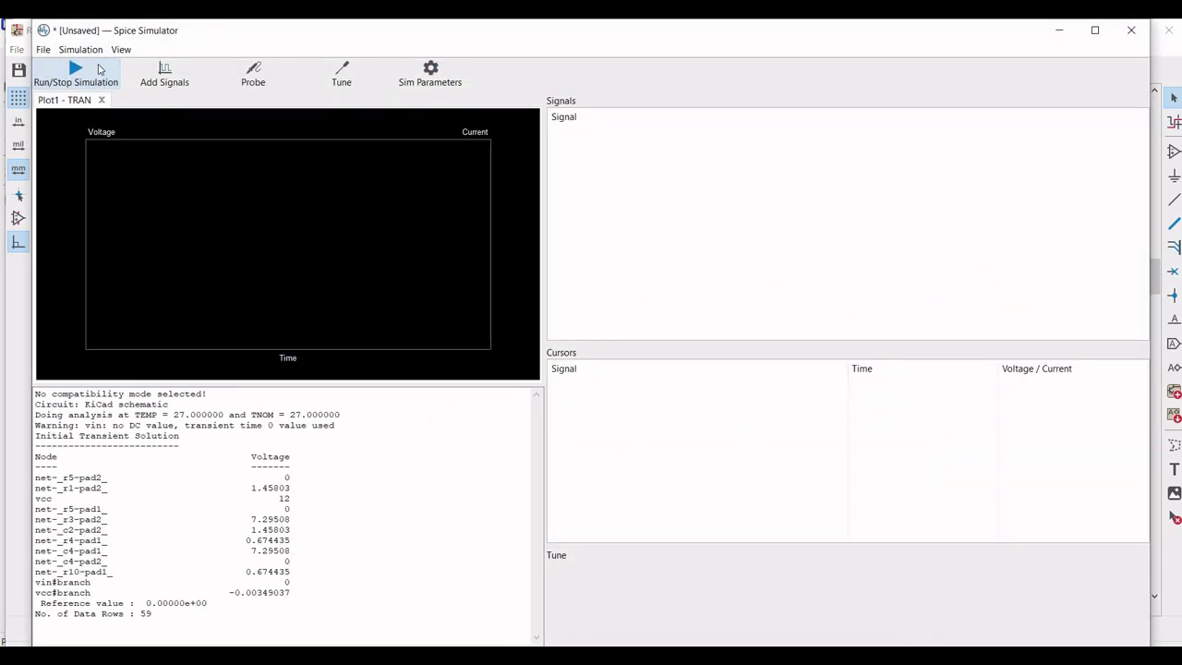
# - Probe the R5 input net to plot the roughly ±1 mV input sine
pyautogui.click(254, 72)
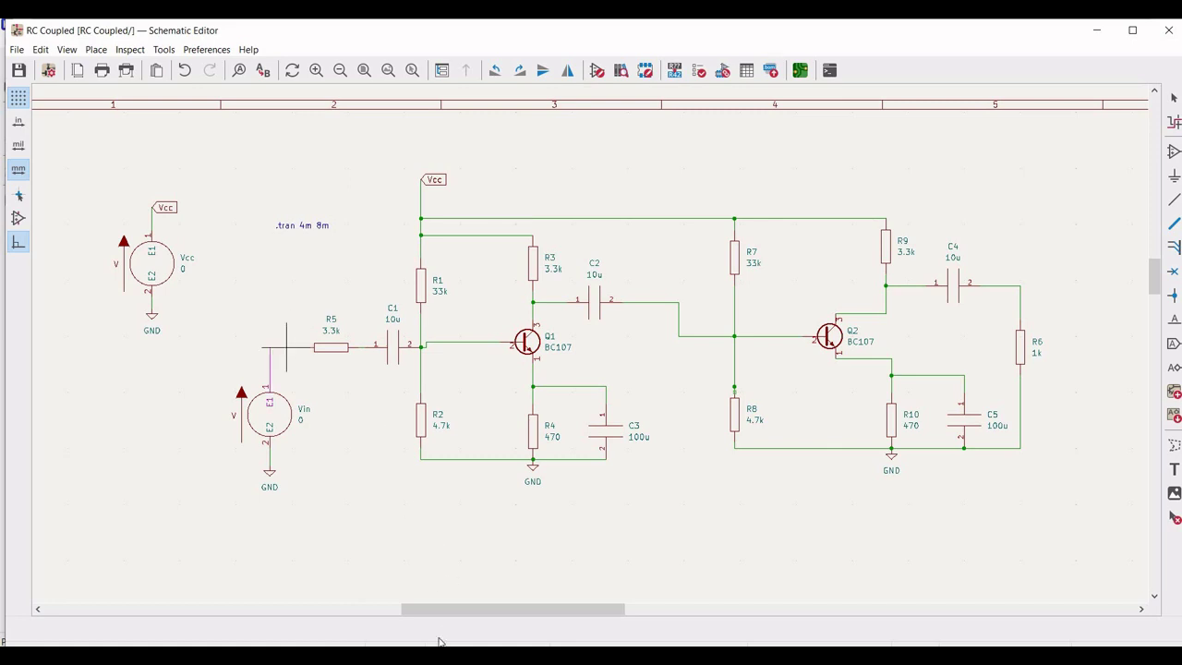
pyautogui.click(399, 656)
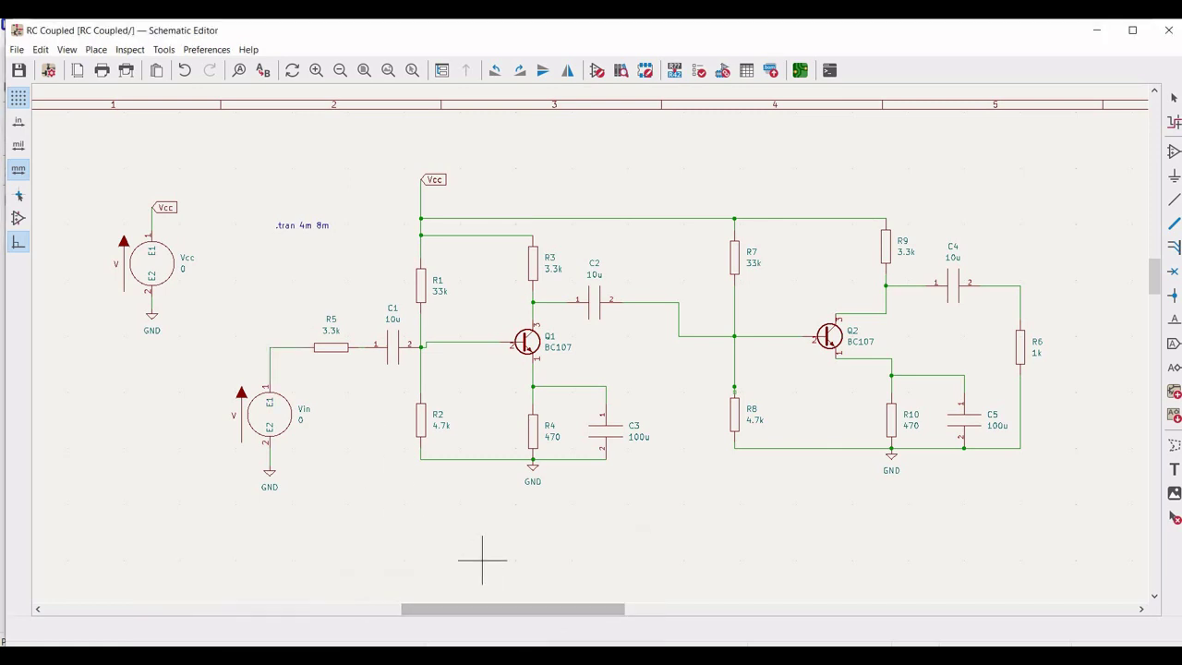
pyautogui.moveTo(399, 655)
pyautogui.click(565, 596)
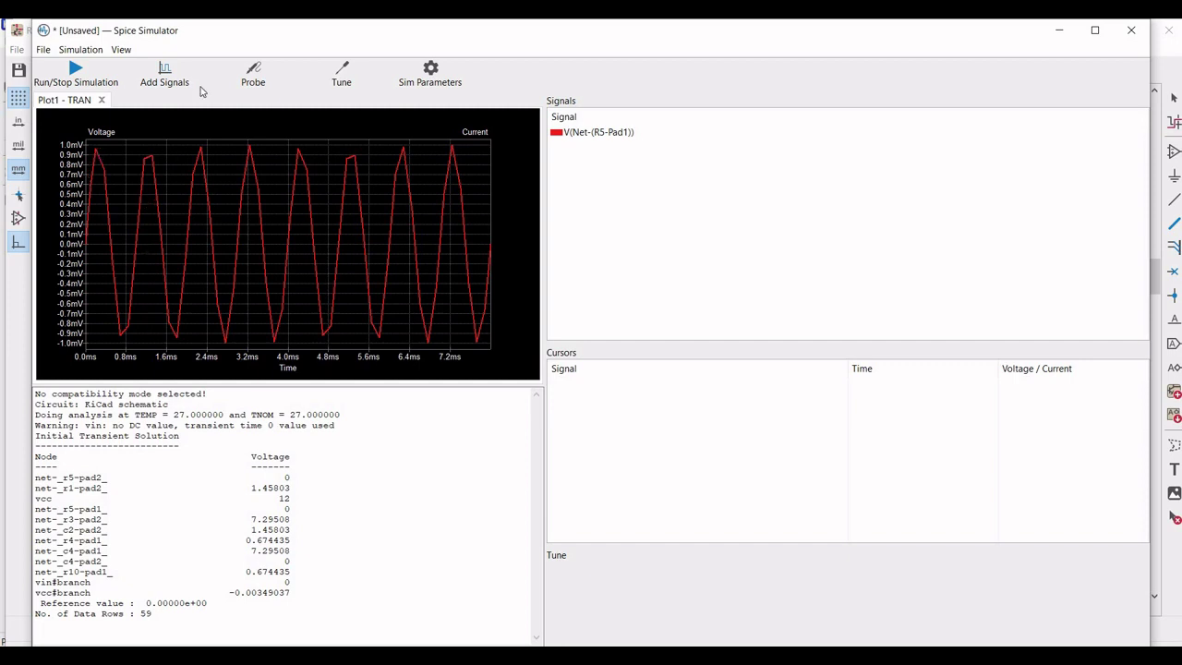
# - Probe the C4–R6 net to plot V(Net-(C4-Pad2)) beside the input waveform
pyautogui.click(253, 74)
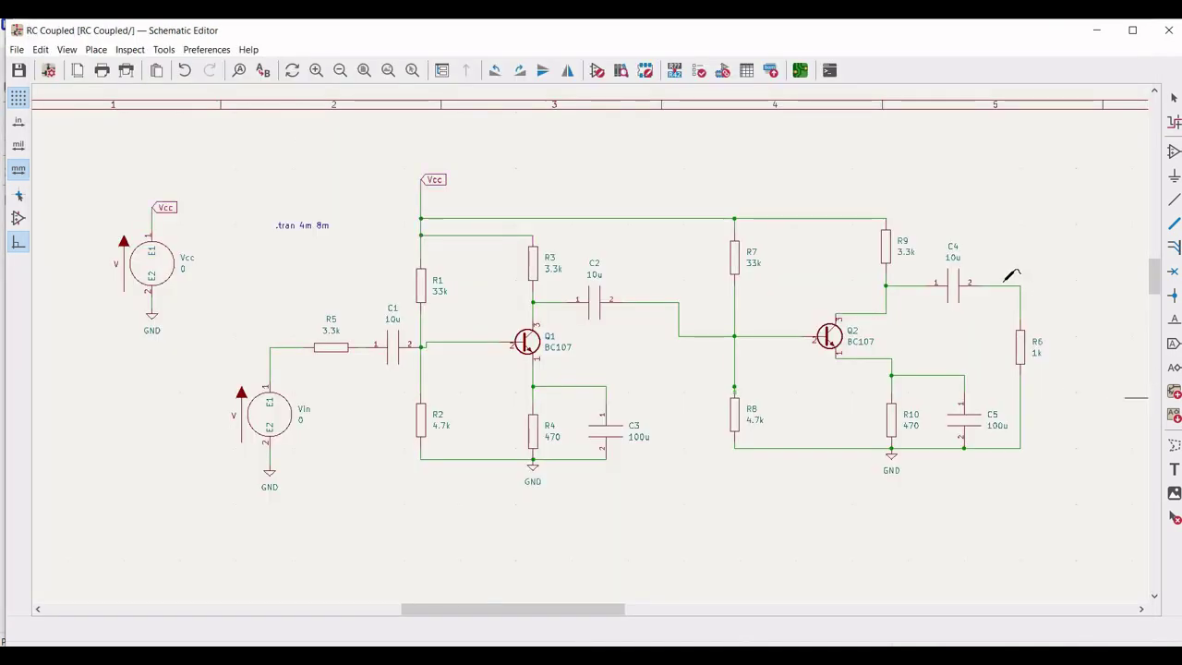
pyautogui.click(1003, 285)
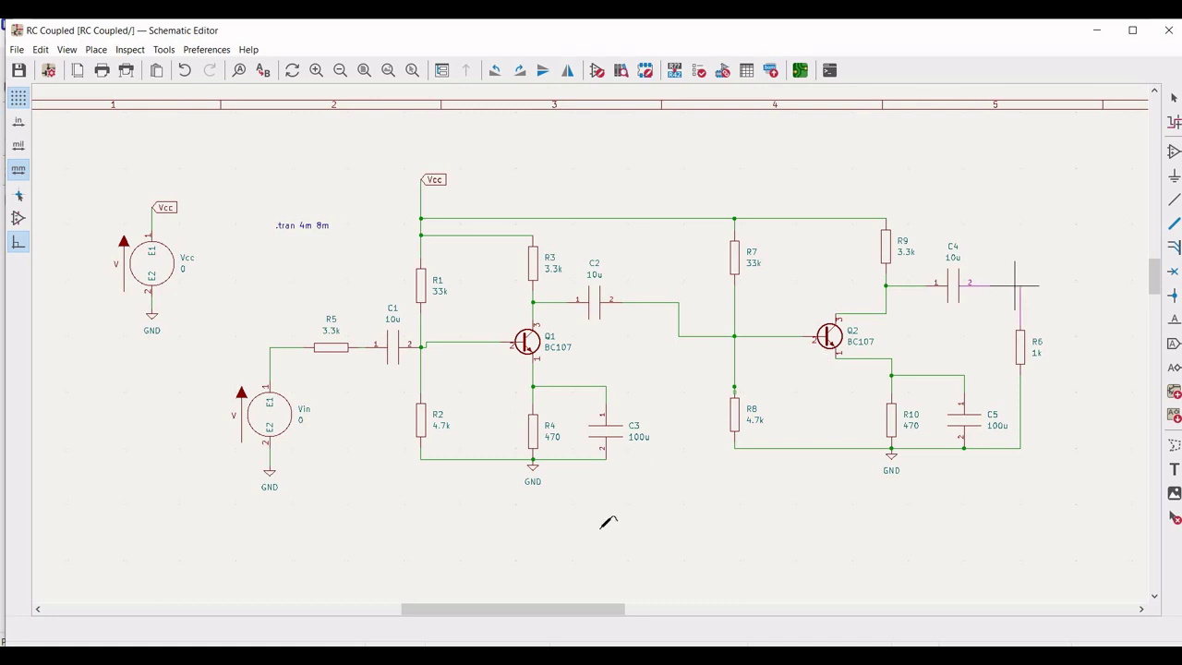
pyautogui.moveTo(417, 653)
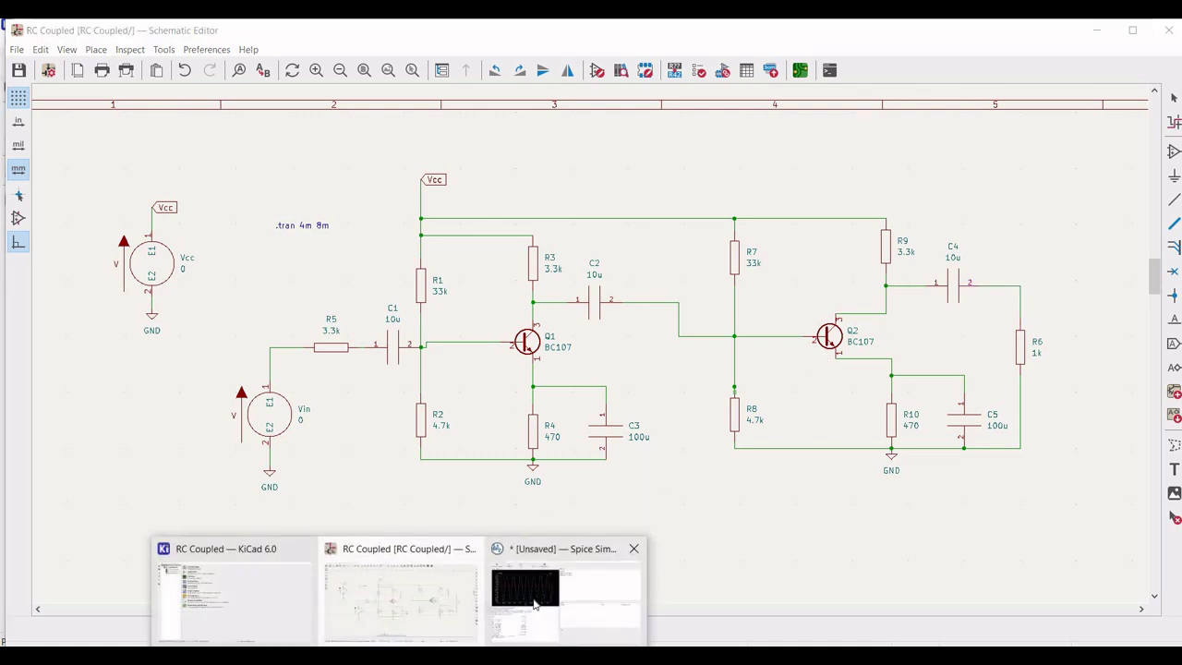
pyautogui.click(565, 595)
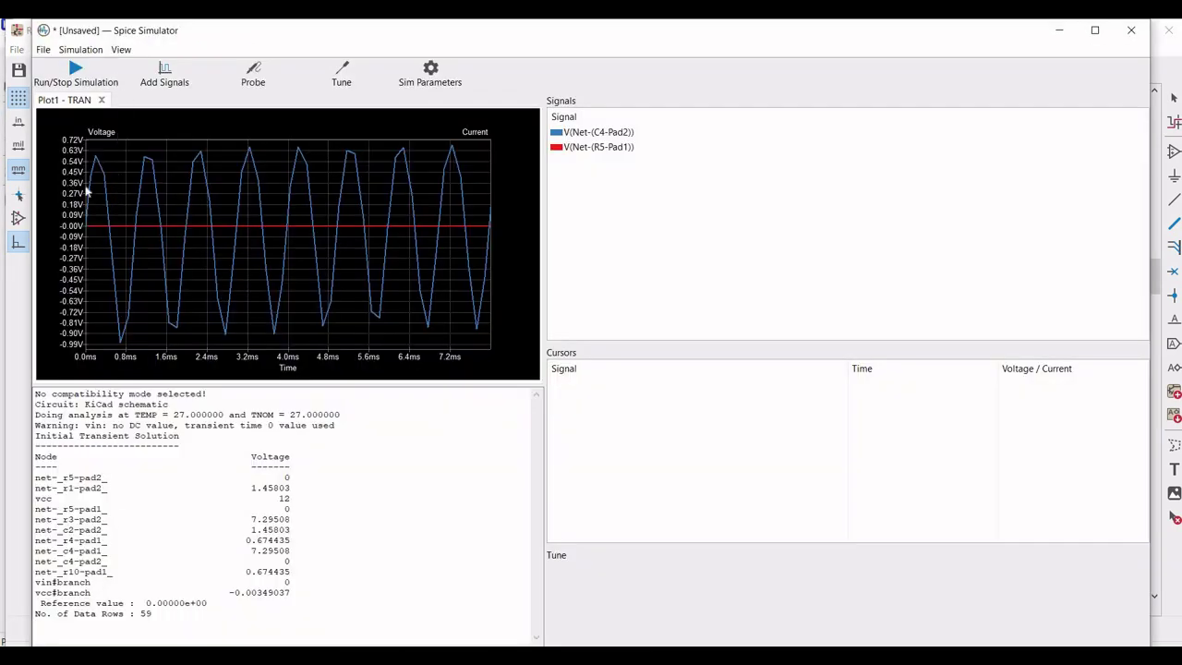